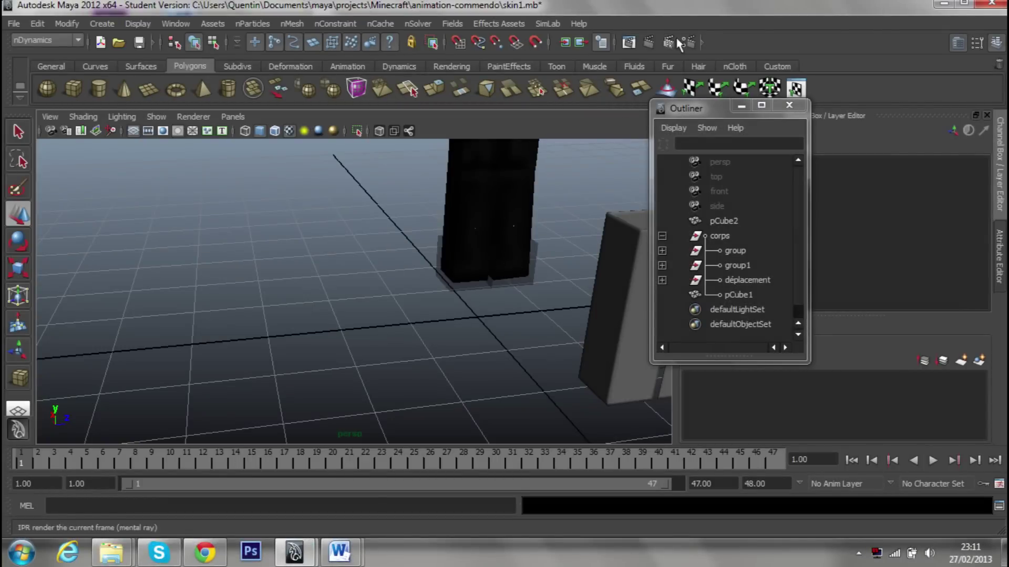
Orbit and zoom the Maya view to frame the character and grey block from the front.
left_click_drag(707, 106, 767, 105)
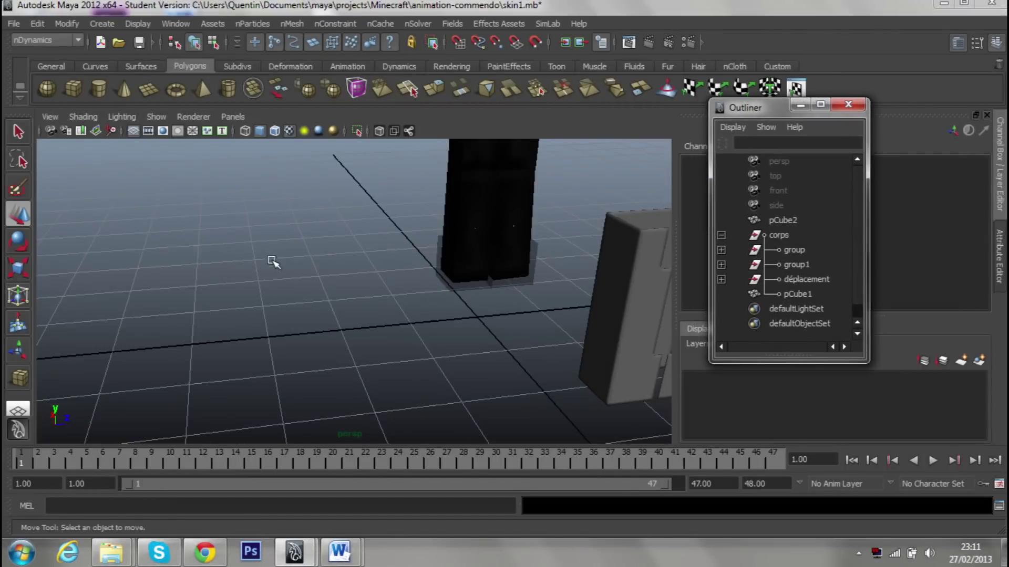
scroll(315, 253, "down", 5)
mouse_move(401, 239)
left_mouse_down("alt")
mouse_move(402, 257)
mouse_move(333, 289)
left_mouse_up("alt")
right_click_drag(333, 289, 371, 293, "alt")
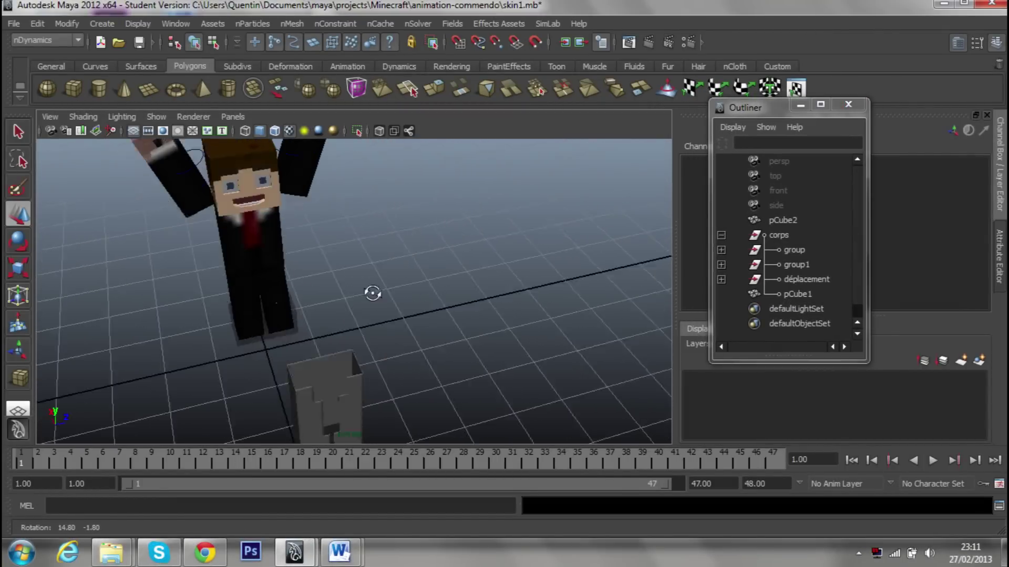
mouse_move(371, 293)
middle_mouse_down("alt")
mouse_move(310, 288)
mouse_move(272, 255)
middle_mouse_up("alt")
mouse_move(273, 255)
left_mouse_down("alt")
mouse_move(450, 304)
mouse_move(546, 285)
mouse_move(416, 331)
mouse_move(416, 286)
mouse_move(395, 282)
left_mouse_up("alt")
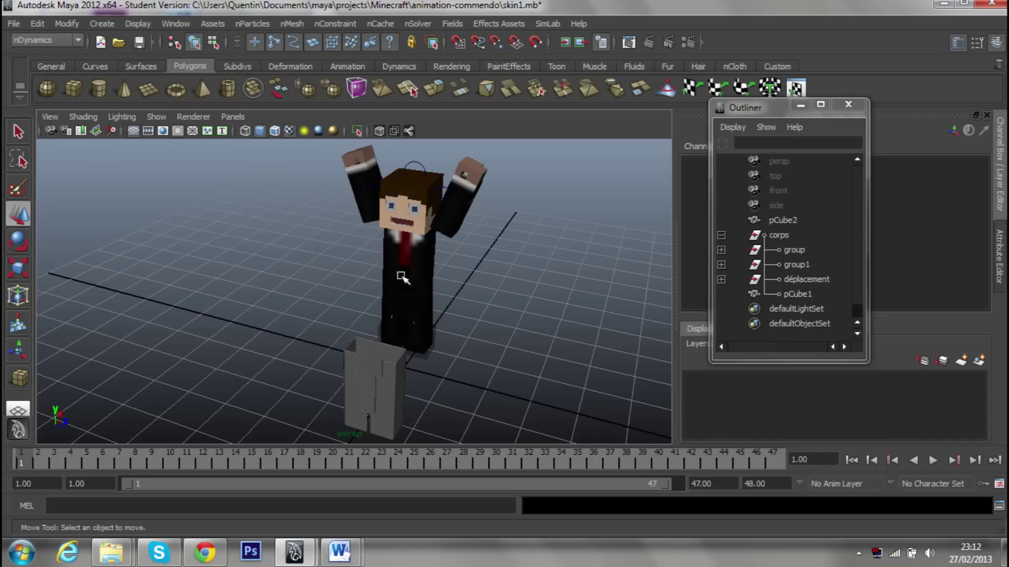
right_click_drag(407, 274, 428, 275, "alt")
left_click_drag(428, 275, 477, 282, "alt")
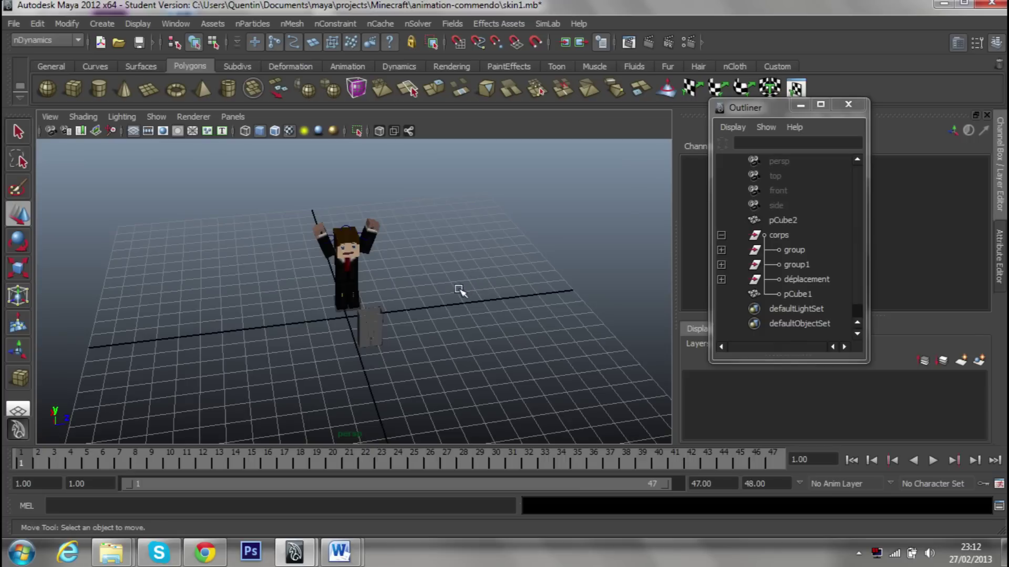
right_click_drag(442, 292, 493, 301, "alt")
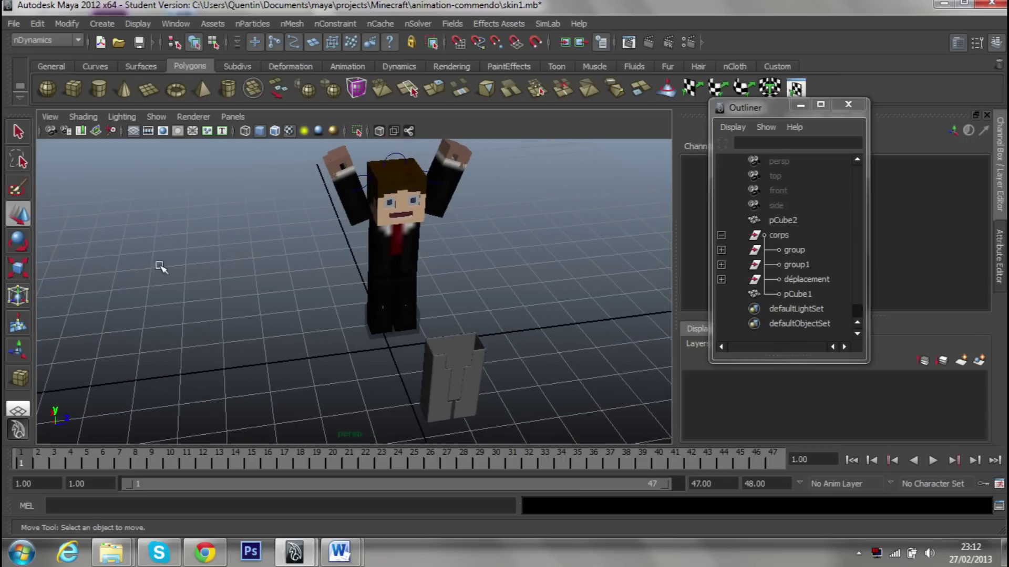
right_click_drag(268, 323, 357, 346, "alt")
left_click_drag(357, 347, 444, 378, "alt")
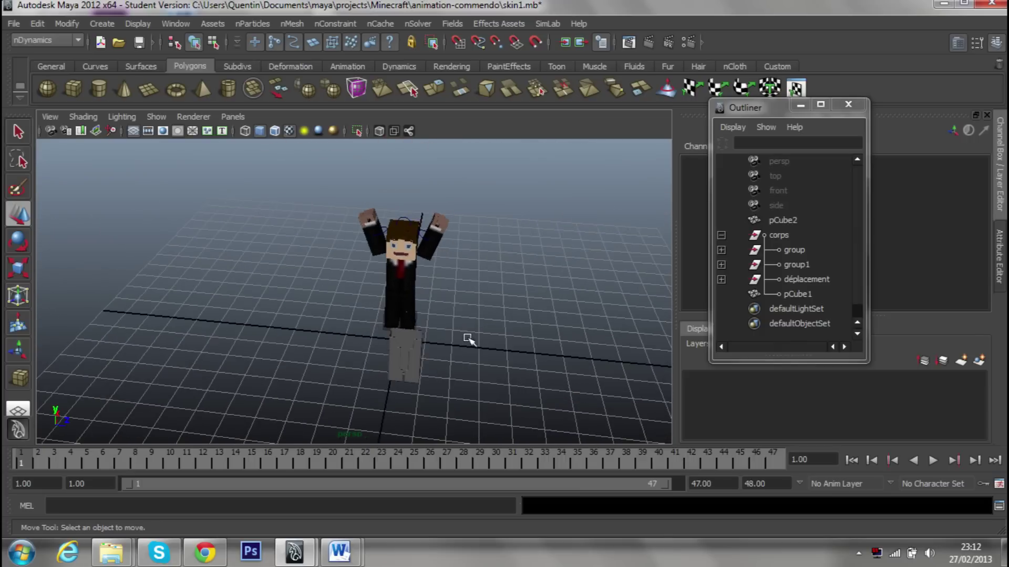
mouse_move(442, 347)
right_mouse_down("alt")
mouse_move(411, 322)
mouse_move(500, 319)
right_mouse_up("alt")
left_click_drag(500, 320, 569, 313, "alt")
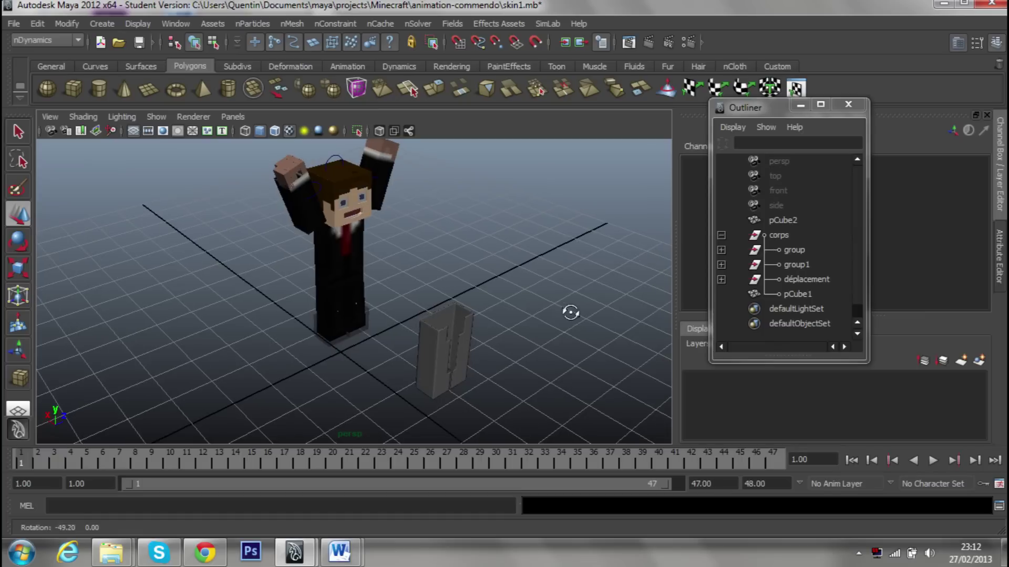
right_click_drag(509, 303, 490, 301, "alt")
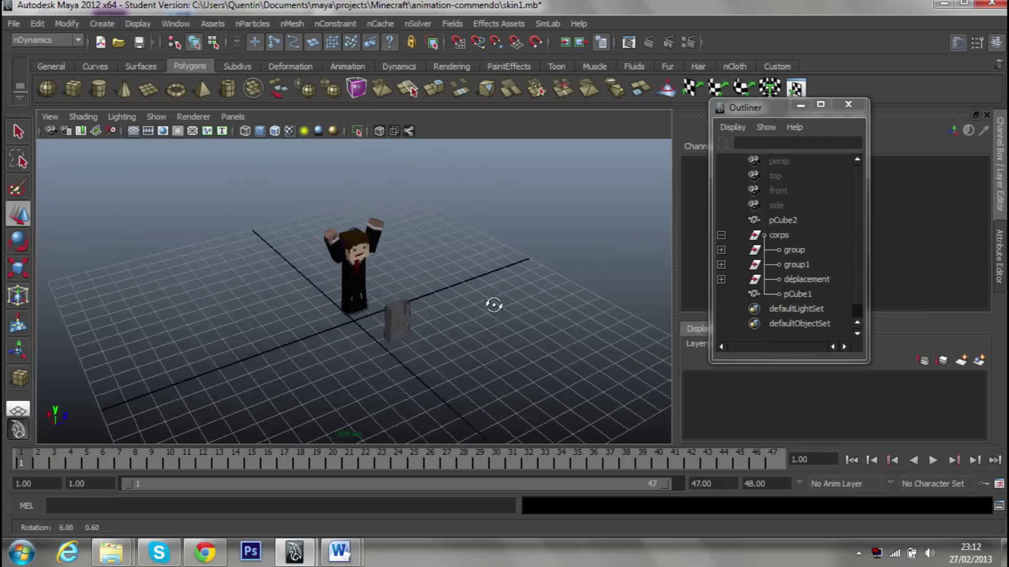
left_click_drag(490, 301, 447, 304, "alt")
Play a few seconds of the Minecraft Style parody on YouTube, pause it, and return to Maya.
left_click(205, 553)
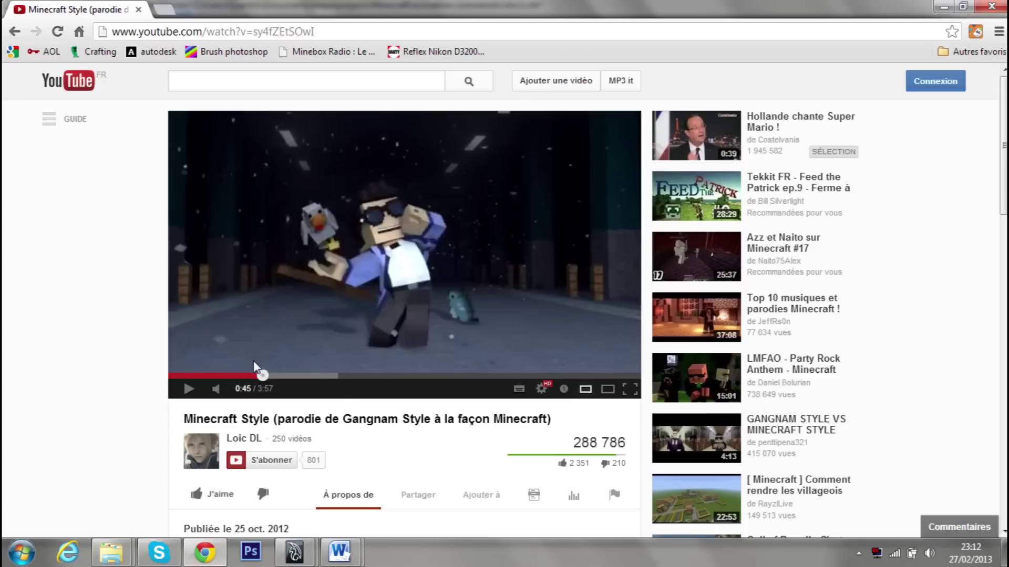
left_click(256, 376)
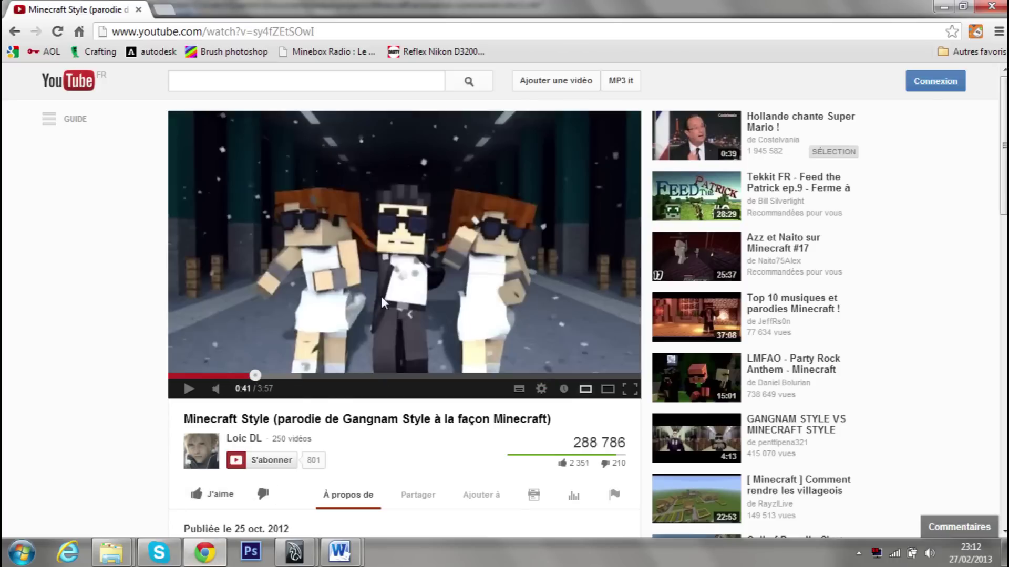
left_click(335, 305)
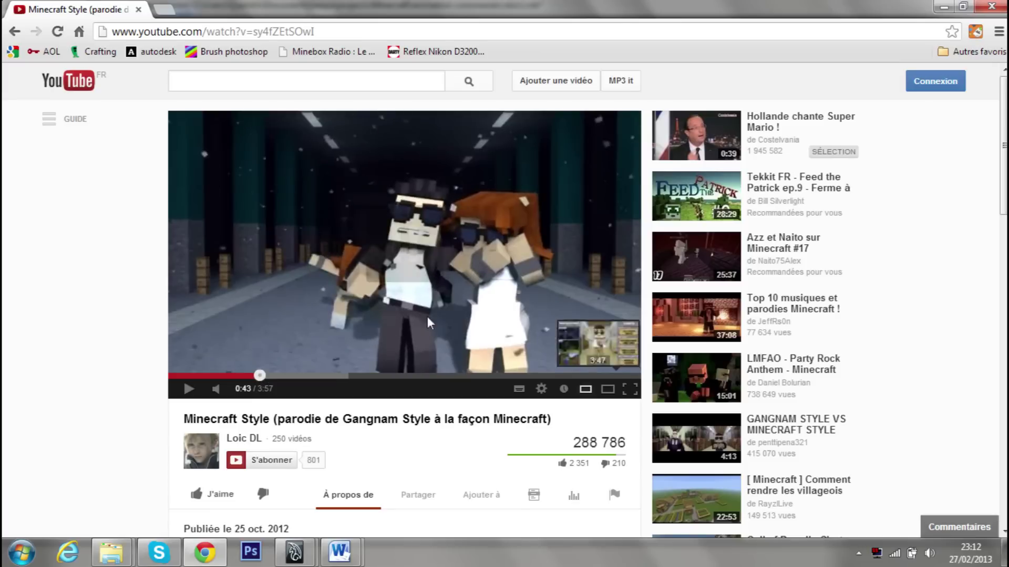
left_click(494, 338)
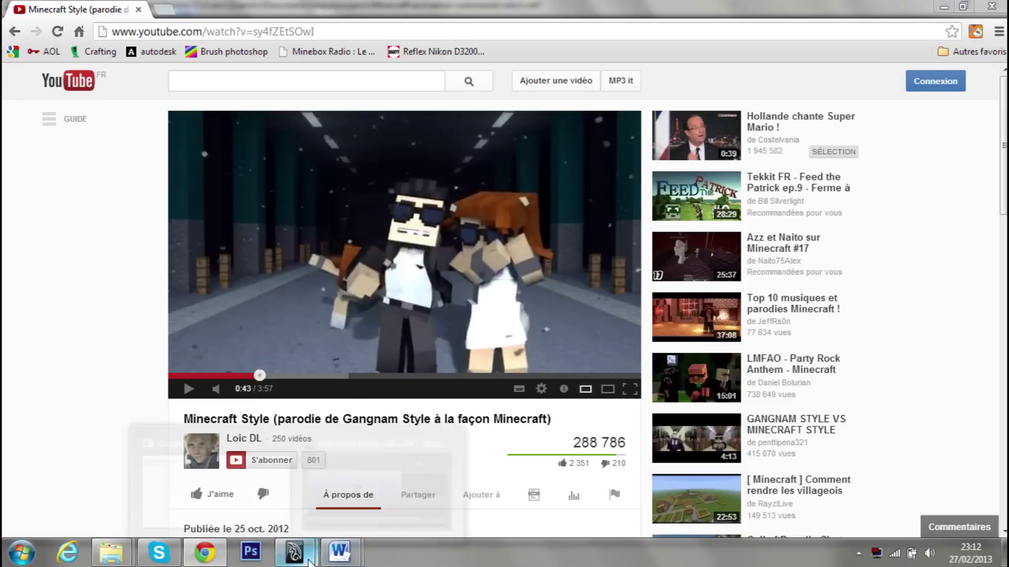
left_click(294, 552)
scroll(416, 220, "up", 5)
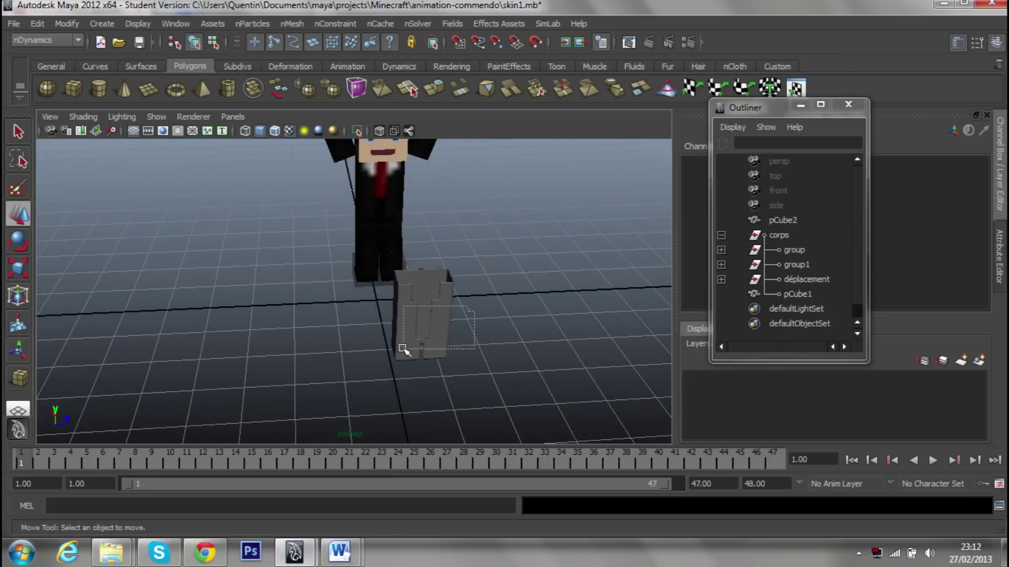
Select and inspect the grey clothing mesh pCube2, then deselect it.
left_click_drag(403, 349, 403, 347)
mouse_move(413, 294)
left_mouse_down("alt")
mouse_move(397, 329)
mouse_move(304, 361)
mouse_move(443, 353)
left_mouse_up("alt")
left_click(527, 350)
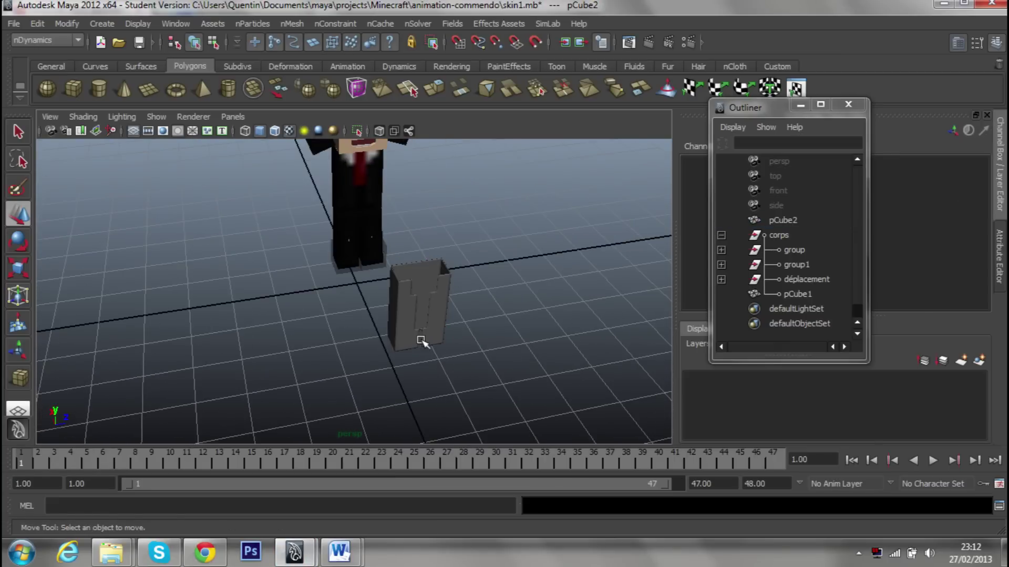
scroll(527, 331, "up", 3)
scroll(337, 288, "up", 5)
scroll(443, 279, "down", 2)
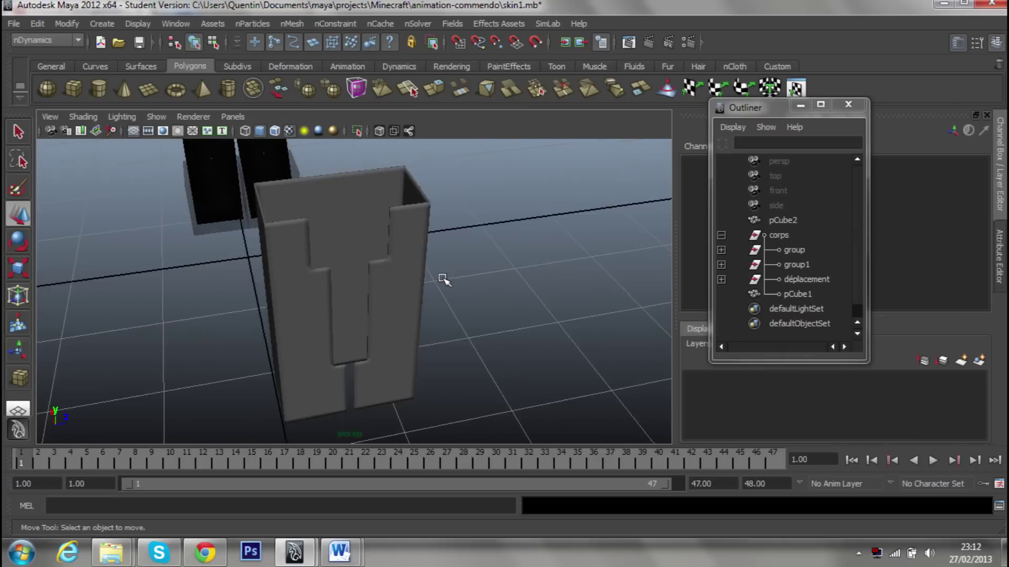
scroll(356, 284, "down", 2)
scroll(443, 299, "down", 5)
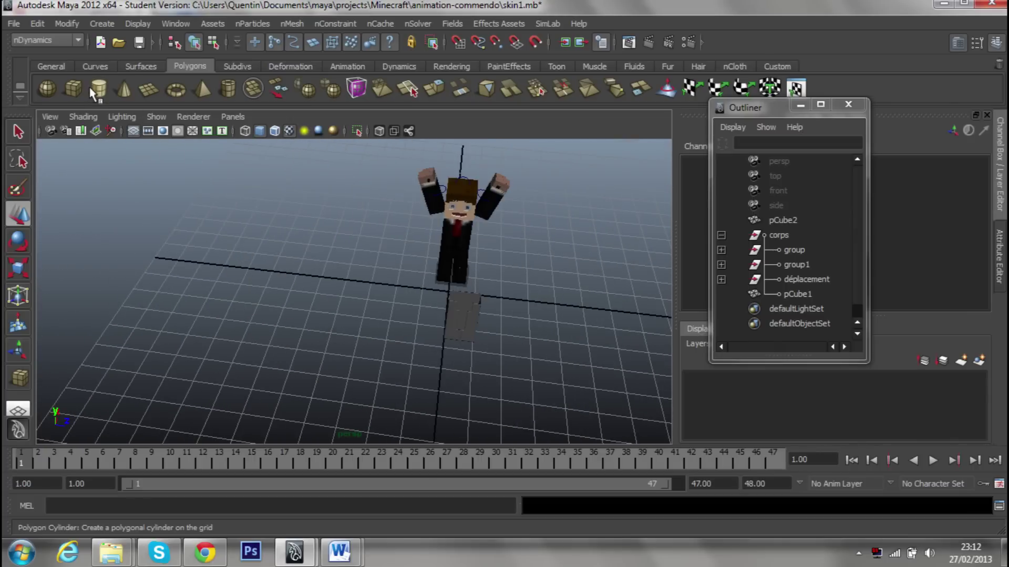
Draw a new polygon cube, pCube3, on the grid beside the clothing block.
left_click(73, 88)
scroll(292, 275, "up", 5)
left_click_drag(292, 275, 388, 290, "alt")
mouse_move(388, 291)
middle_mouse_down("alt")
mouse_move(293, 293)
mouse_move(367, 324)
middle_mouse_up("alt")
mouse_move(283, 326)
left_mouse_down()
mouse_move(379, 345)
mouse_move(355, 218)
left_mouse_up()
left_click_drag(798, 107, 714, 102)
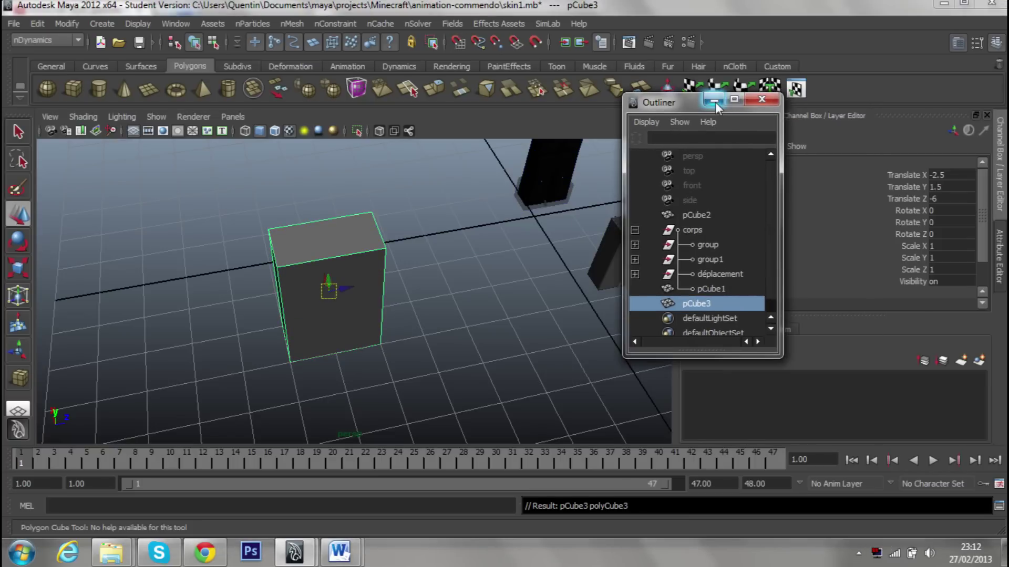
Set polyCube3's Width to 0.5 and Height to 1.75 in the Channel Box.
left_click(714, 102)
left_click(720, 295)
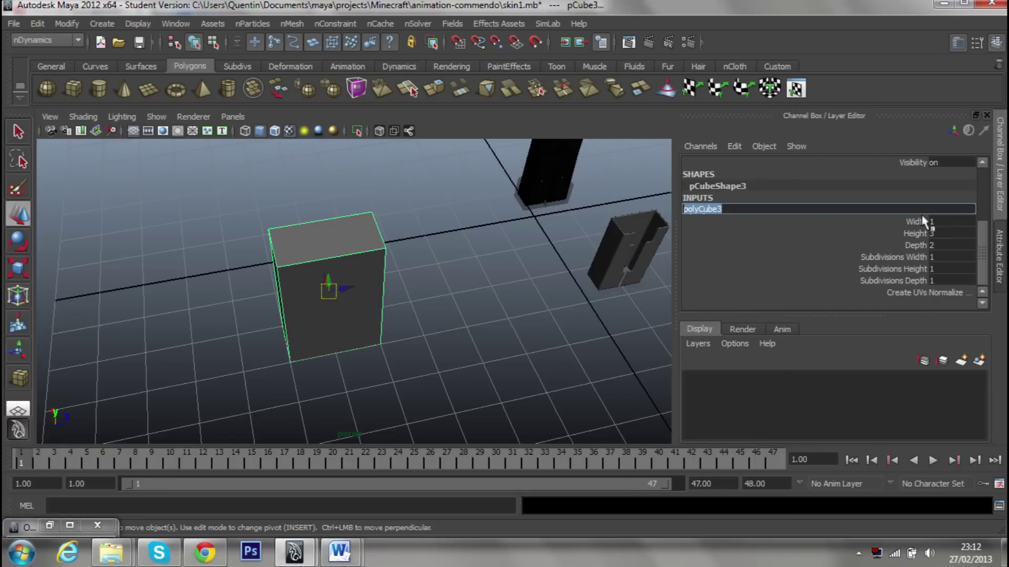
double_click(937, 222)
type("0.5")
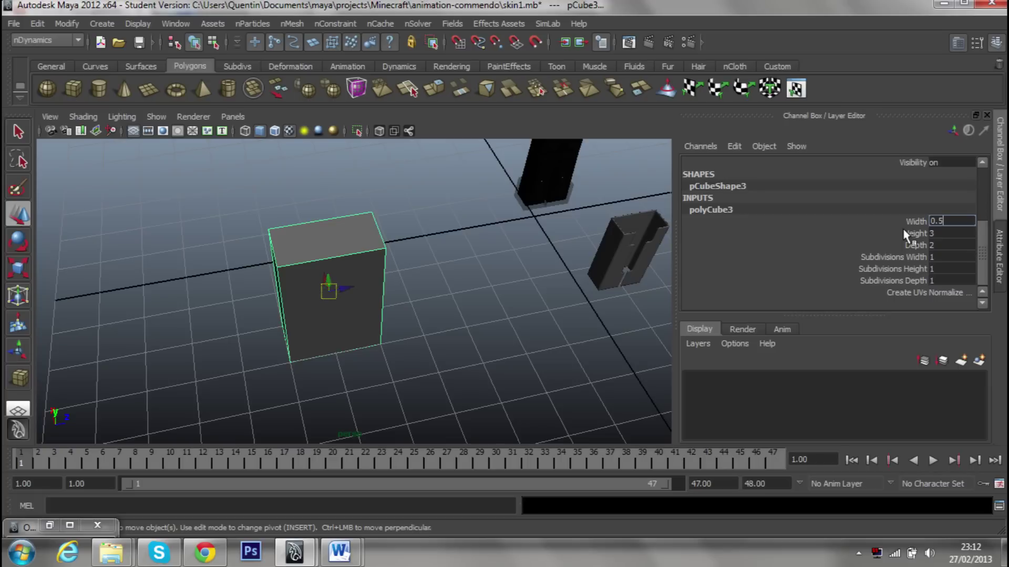
key("Return")
scroll(489, 281, "up", 3)
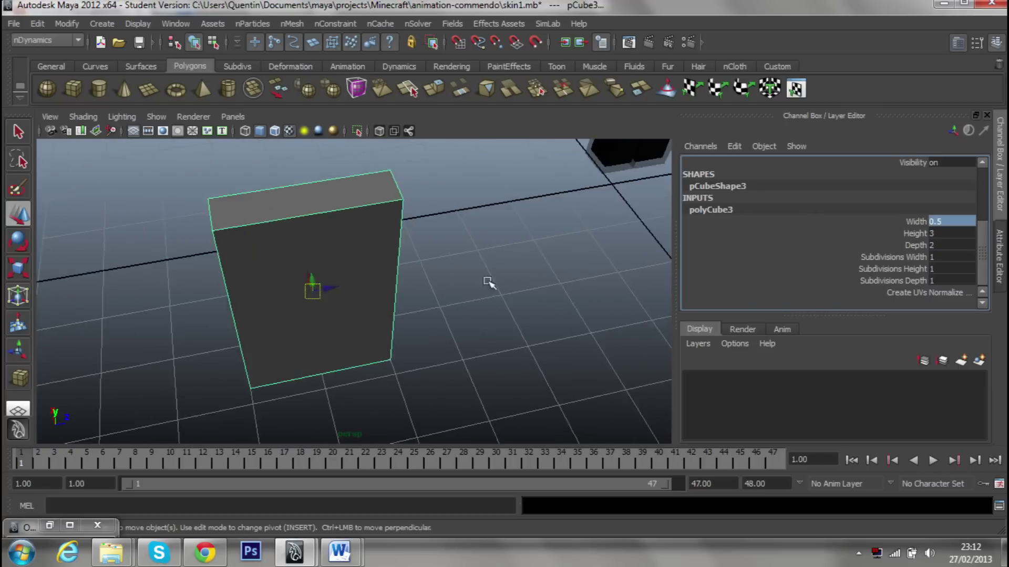
left_click_drag(489, 282, 623, 252, "alt")
double_click(955, 235)
type("1.")
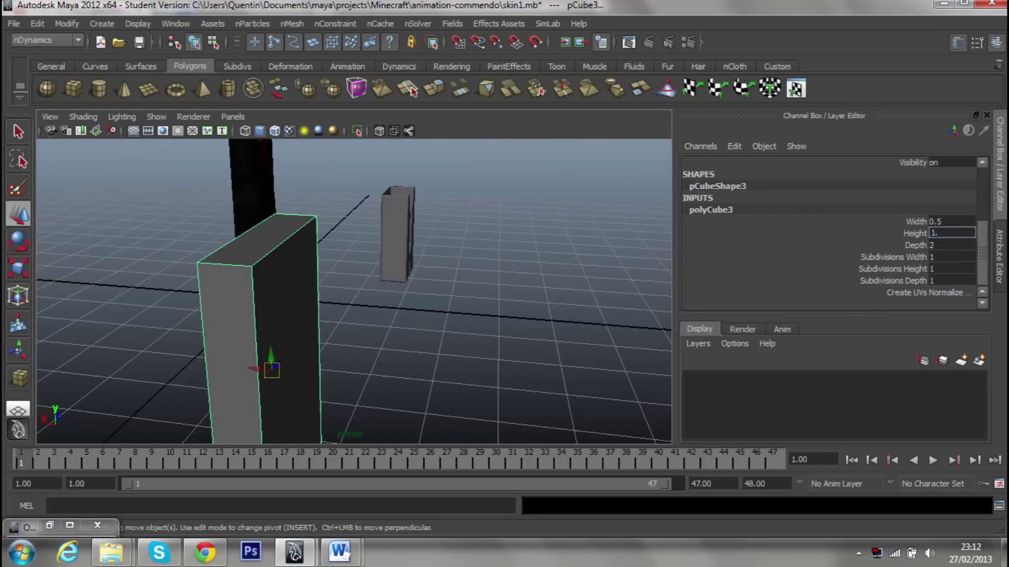
type("75")
key("Return")
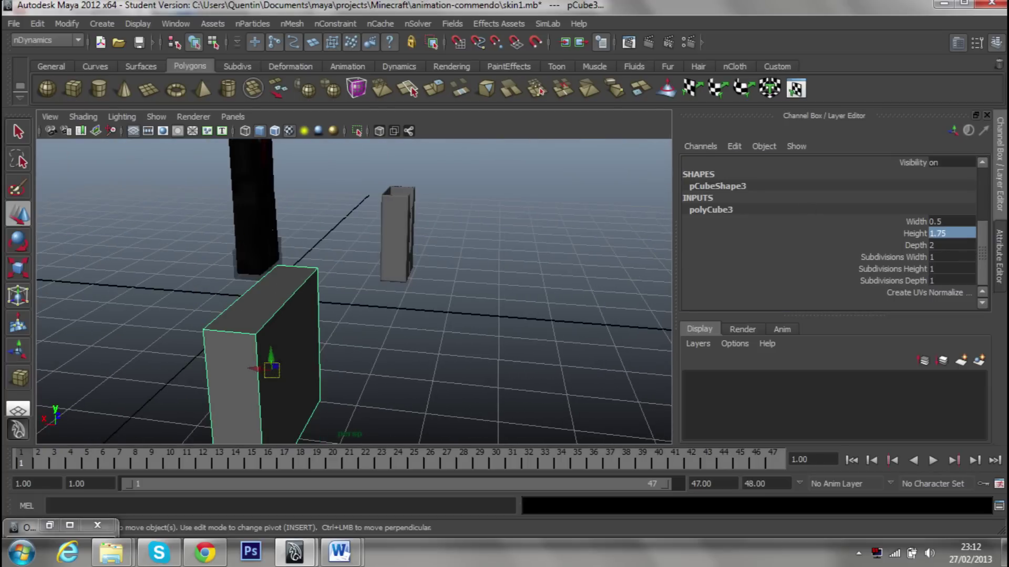
mouse_move(484, 367)
left_mouse_down("alt")
mouse_move(398, 349)
mouse_move(404, 315)
left_mouse_up("alt")
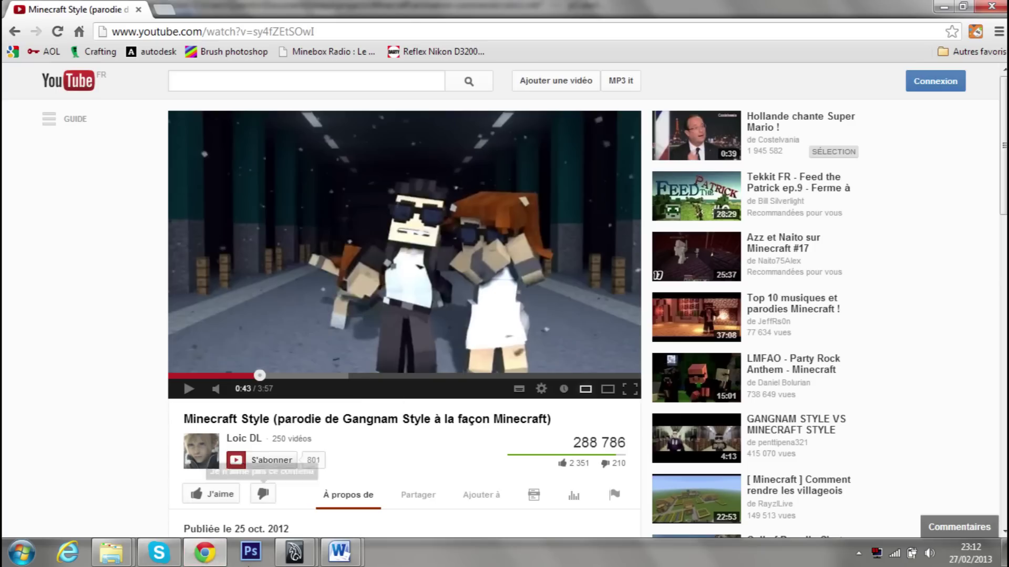
mouse_move(294, 553)
left_click(370, 476)
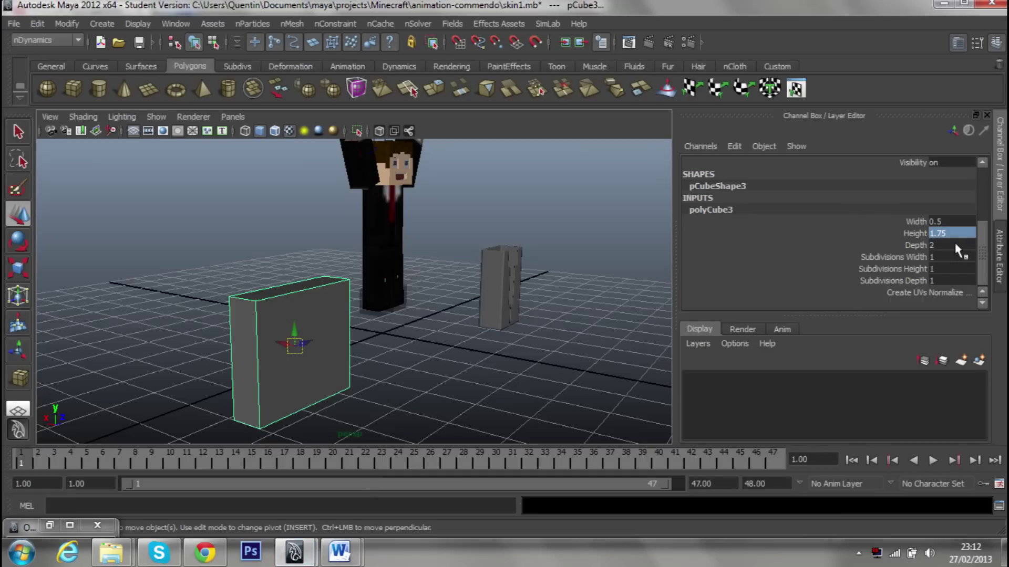
Give polyCube3 a depth of 1 and tumble to compare it with the character.
type("1")
key("Return")
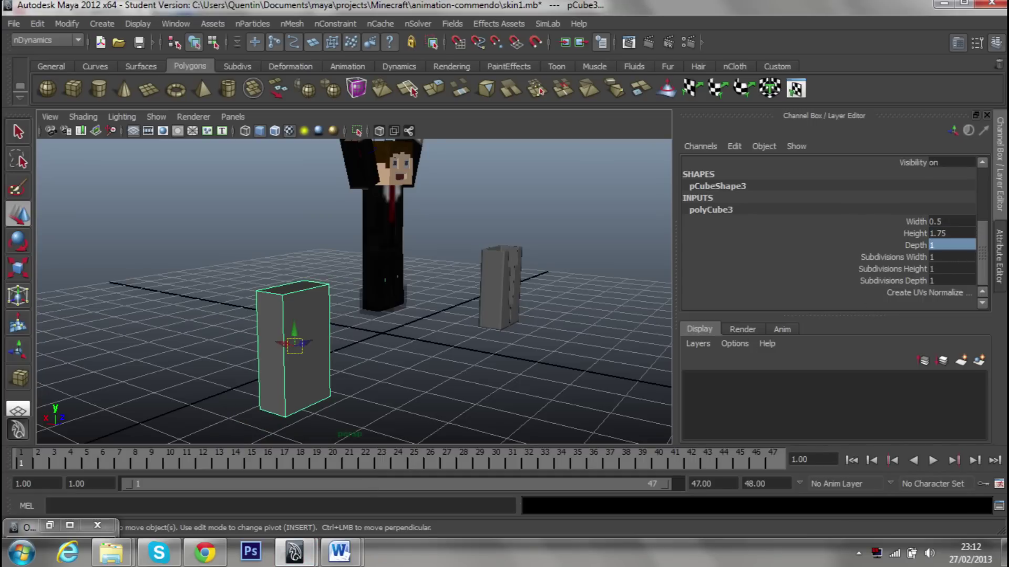
left_click_drag(403, 354, 321, 346, "alt")
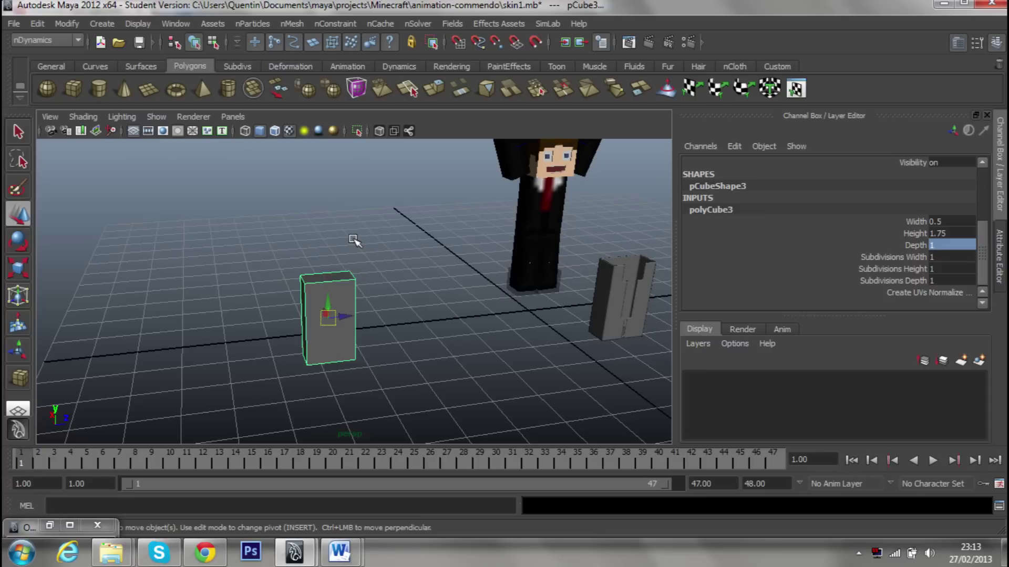
mouse_move(395, 321)
left_mouse_down("alt")
mouse_move(387, 311)
mouse_move(405, 270)
mouse_move(378, 316)
mouse_move(440, 338)
mouse_move(434, 315)
mouse_move(524, 306)
left_mouse_up("alt")
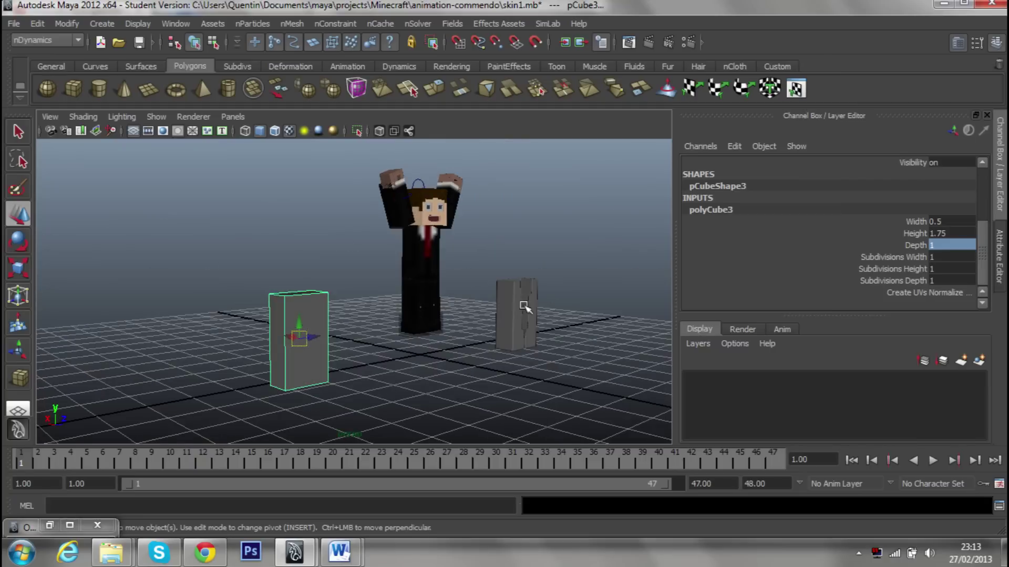
mouse_move(366, 337)
left_mouse_down("alt")
mouse_move(295, 352)
mouse_move(491, 389)
left_mouse_up("alt")
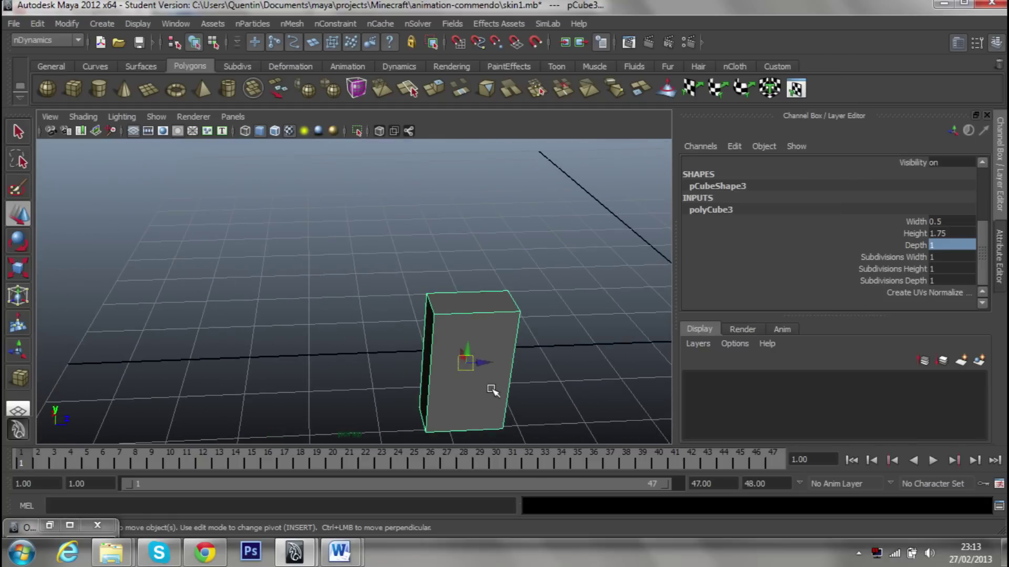
Check the cube's detailed attribute settings, then return to its Channel Box values.
right_click(484, 341)
left_click(486, 287)
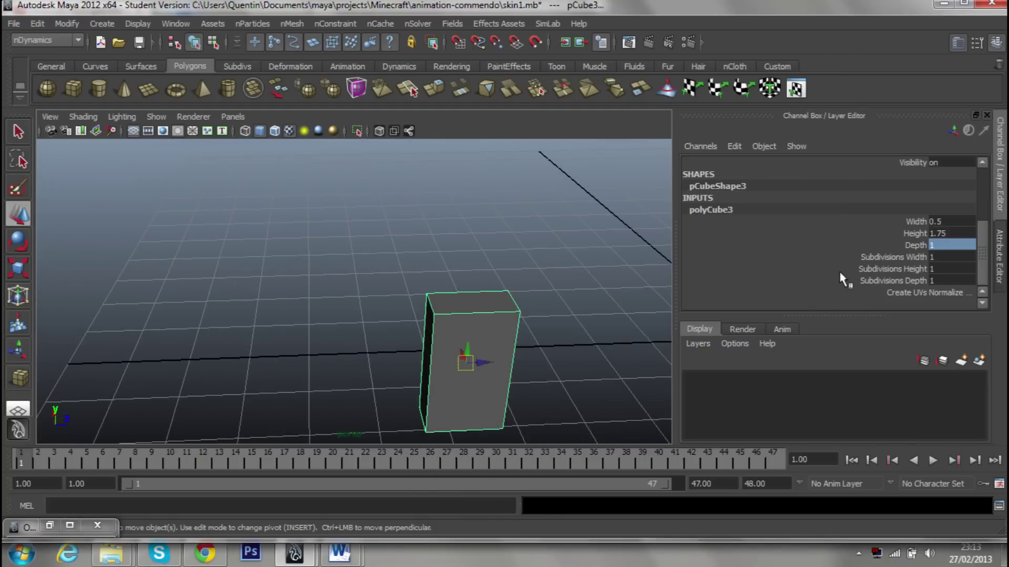
scroll(878, 247, "up", 3)
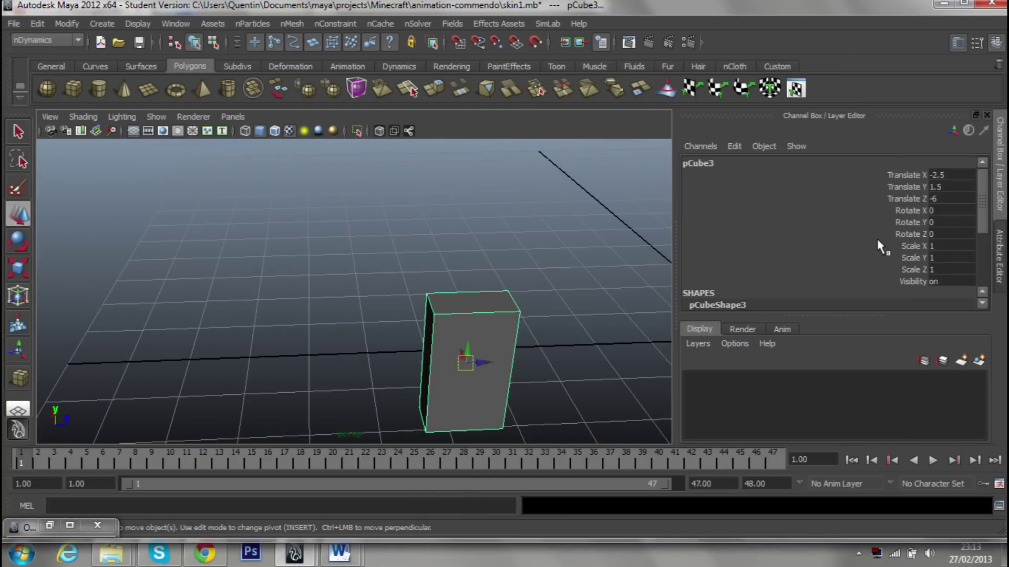
left_click(1005, 266)
scroll(862, 244, "down", 3)
left_click(1001, 198)
scroll(746, 263, "down", 3)
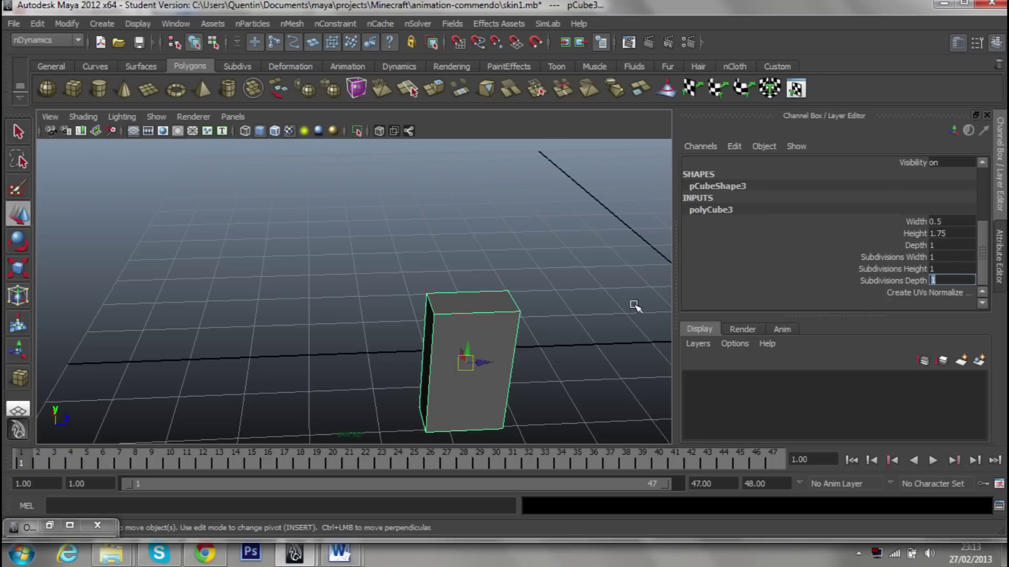
Frame the cube and give it 14 height, 4 width and 8 depth subdivisions.
key("f")
left_click(951, 269)
type("4")
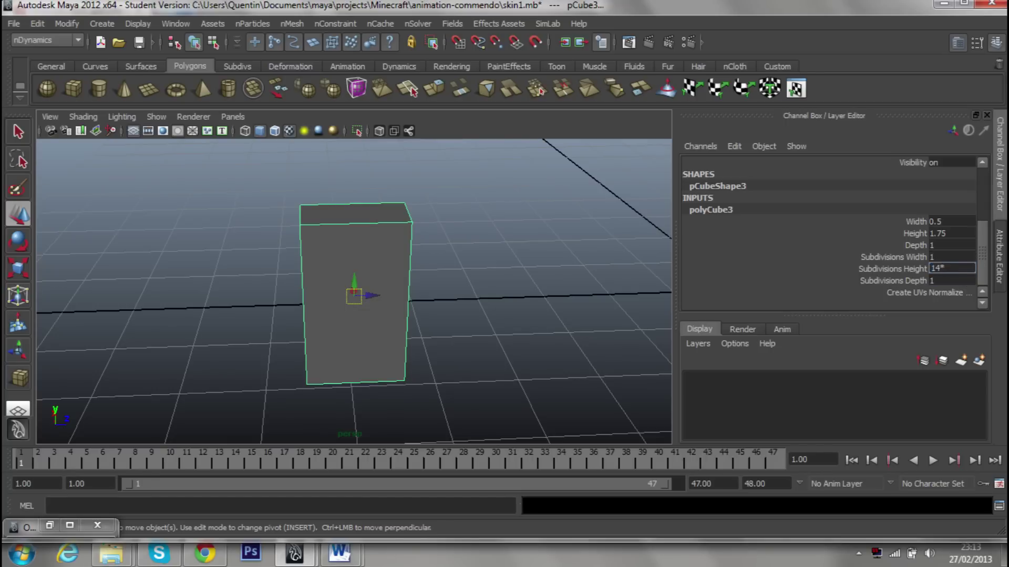
key("Return")
key("shift+Tab")
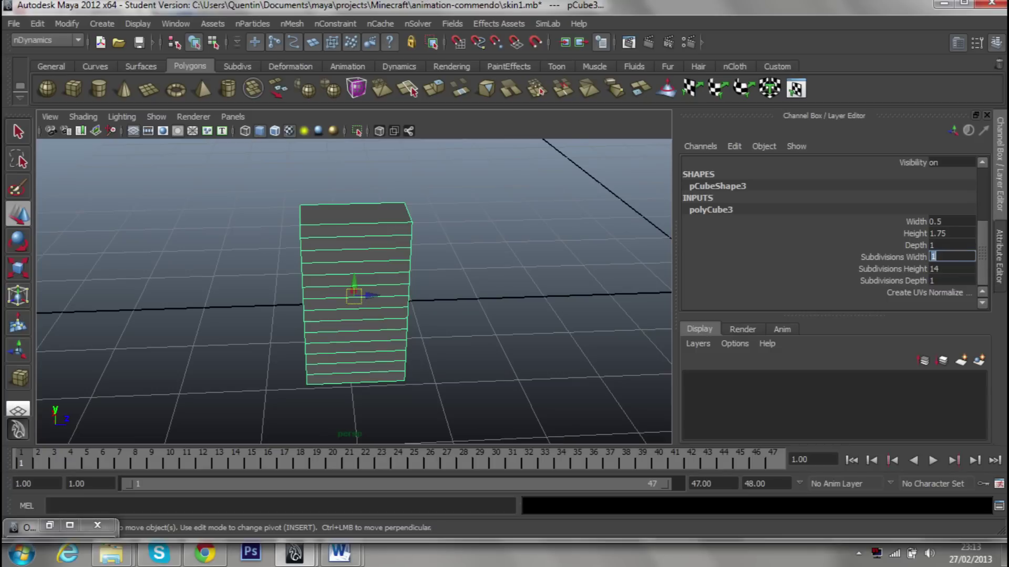
type("4")
key("Return")
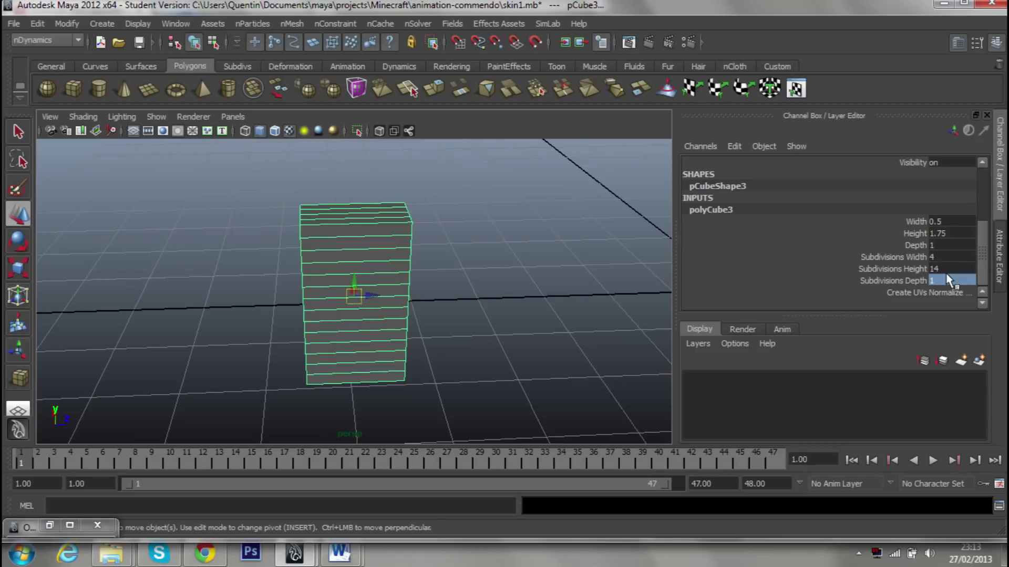
type("8")
key("Return")
Orbit around the subdivided box and the character, then switch to face selection.
mouse_move(611, 278)
left_mouse_down("alt")
mouse_move(513, 268)
mouse_move(573, 283)
mouse_move(536, 288)
left_mouse_up("alt")
mouse_move(535, 287)
right_mouse_down("alt")
mouse_move(507, 266)
mouse_move(562, 226)
right_mouse_up("alt")
right_click_drag(540, 283, 466, 312, "alt")
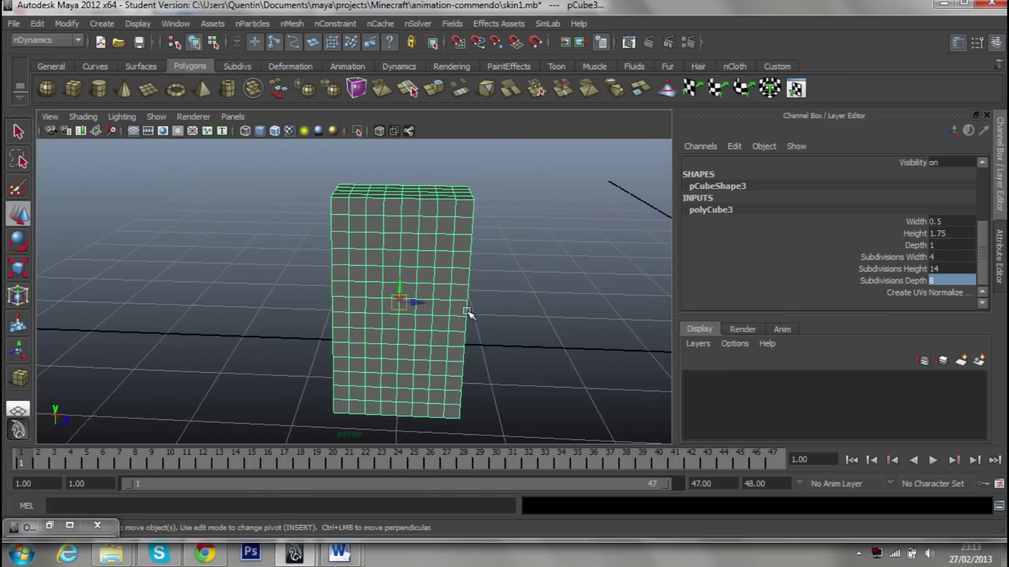
left_click_drag(412, 304, 613, 306, "alt")
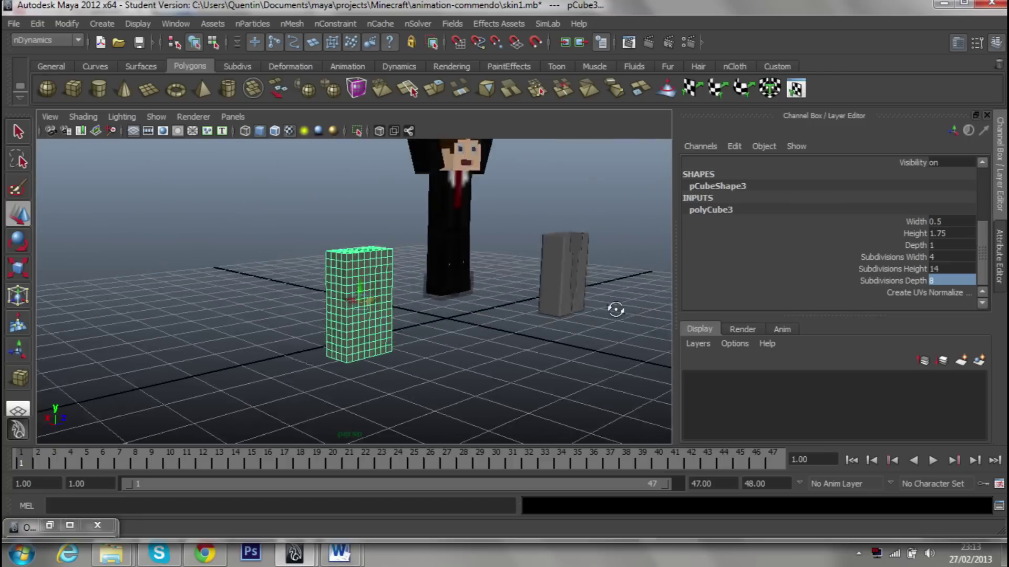
right_click_drag(613, 306, 573, 315, "alt")
mouse_move(572, 315)
left_mouse_down("alt")
mouse_move(473, 308)
mouse_move(451, 271)
left_mouse_up("alt")
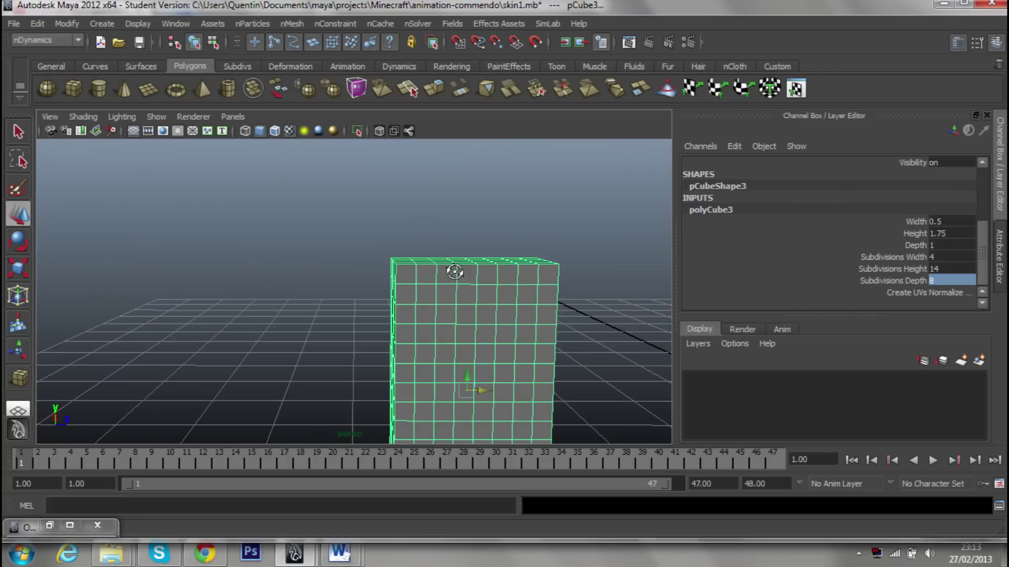
right_click_drag(451, 271, 502, 273)
Select the faces across the top of the box, then clear the selection.
left_click_drag(502, 273, 484, 277, "alt")
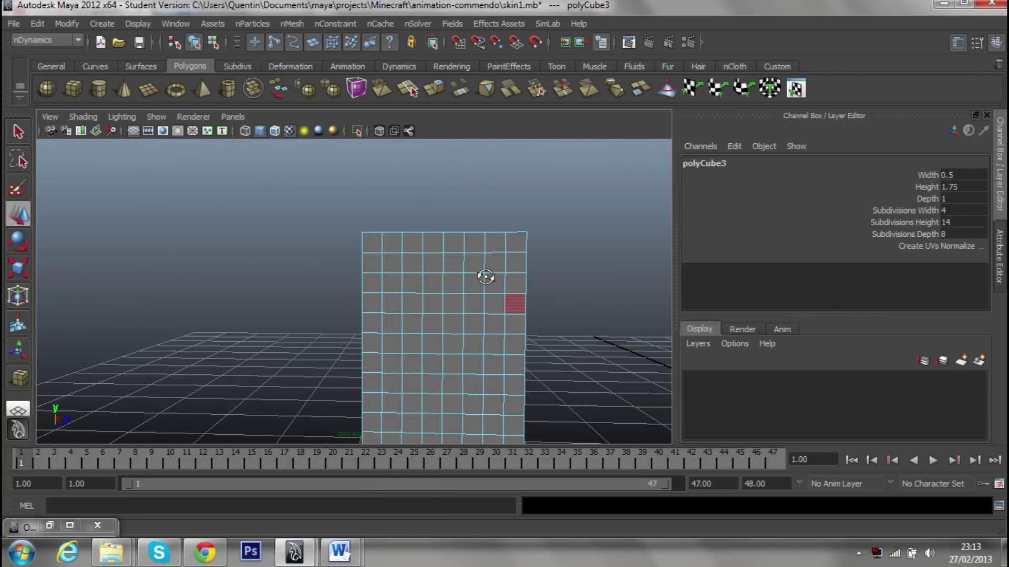
double_click(507, 255)
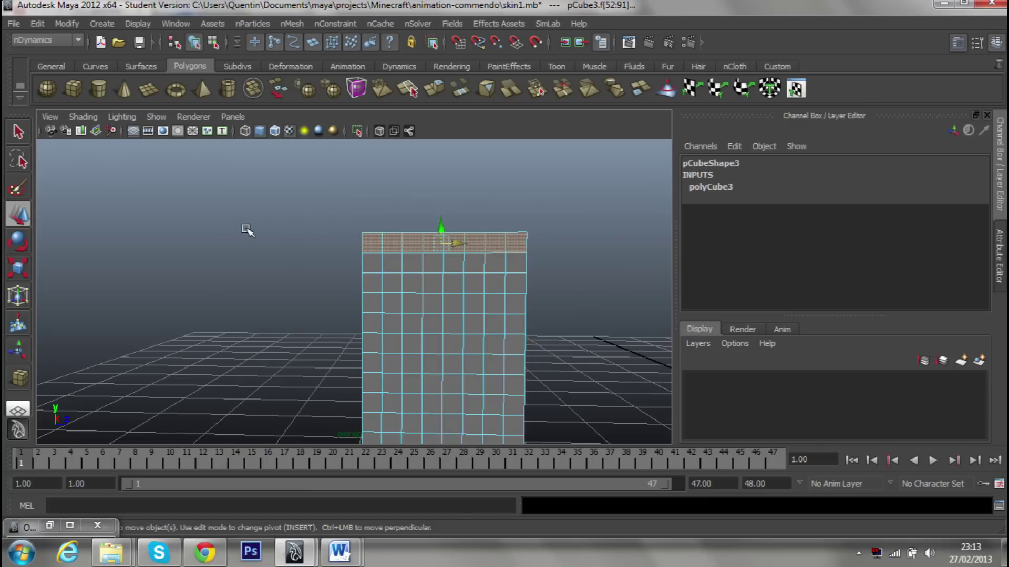
mouse_move(577, 246)
left_mouse_down()
mouse_move(545, 370)
mouse_move(572, 281)
left_mouse_up()
left_click(579, 247)
Zoom in and select the bottom rows of box faces, then clear the selection.
mouse_move(572, 281)
right_mouse_down("alt")
mouse_move(484, 367)
mouse_move(405, 104)
mouse_move(475, 308)
mouse_move(462, 317)
right_mouse_up("alt")
mouse_move(272, 388)
left_mouse_down()
mouse_move(535, 414)
mouse_move(637, 411)
mouse_move(597, 416)
mouse_move(531, 360)
mouse_move(353, 338)
mouse_move(270, 342)
mouse_move(198, 367)
mouse_move(536, 353)
left_mouse_up()
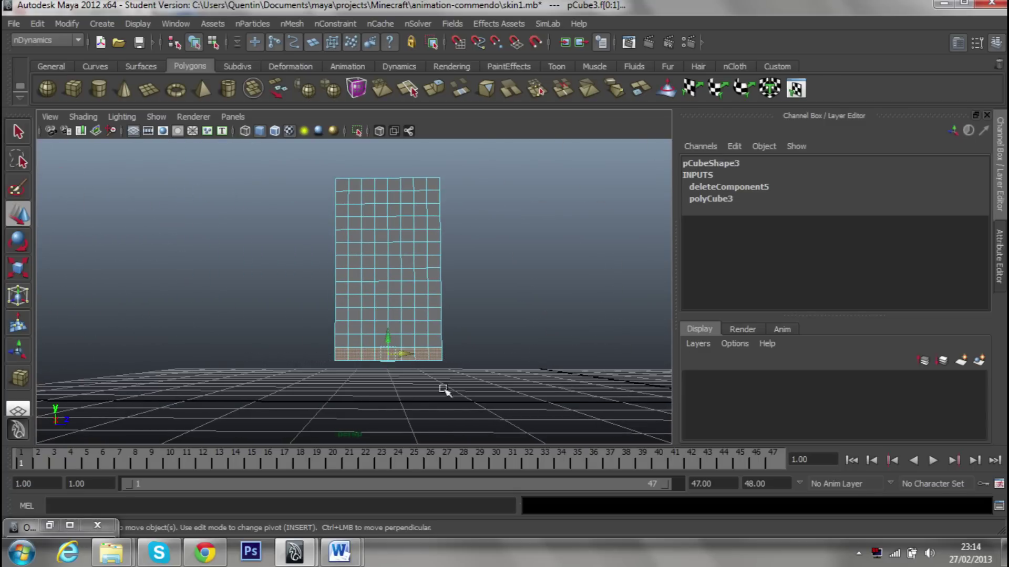
mouse_move(443, 390)
left_mouse_down("alt")
mouse_move(552, 333)
mouse_move(708, 370)
mouse_move(543, 355)
mouse_move(411, 404)
left_mouse_up("alt")
scroll(411, 404, "up", 3)
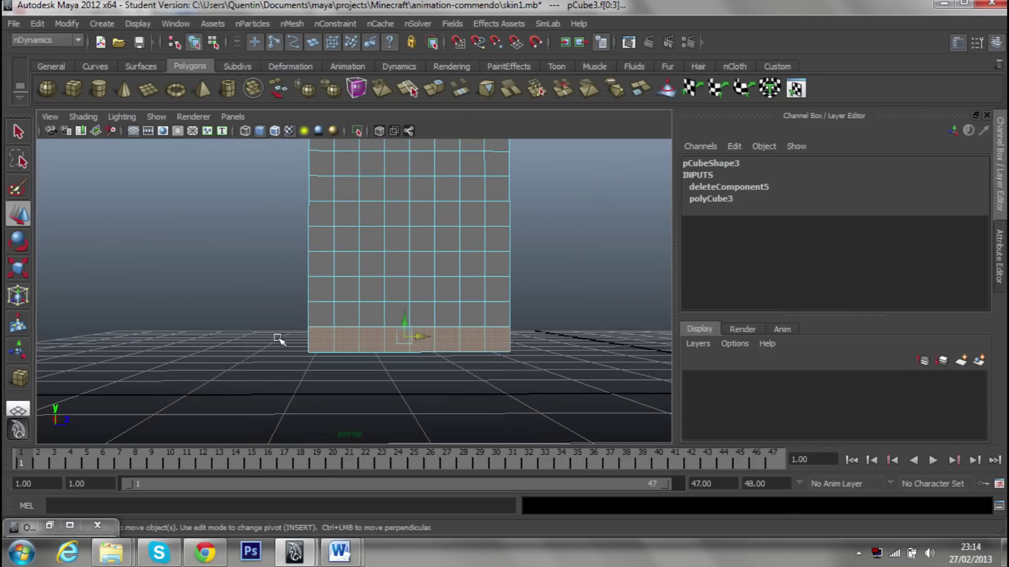
left_click(601, 342)
Orbit to reveal the character and grey clothing, then bring up the YouTube video.
mouse_move(602, 342)
left_mouse_down("alt")
mouse_move(570, 279)
mouse_move(513, 342)
mouse_move(508, 156)
mouse_move(455, 383)
left_mouse_up("alt")
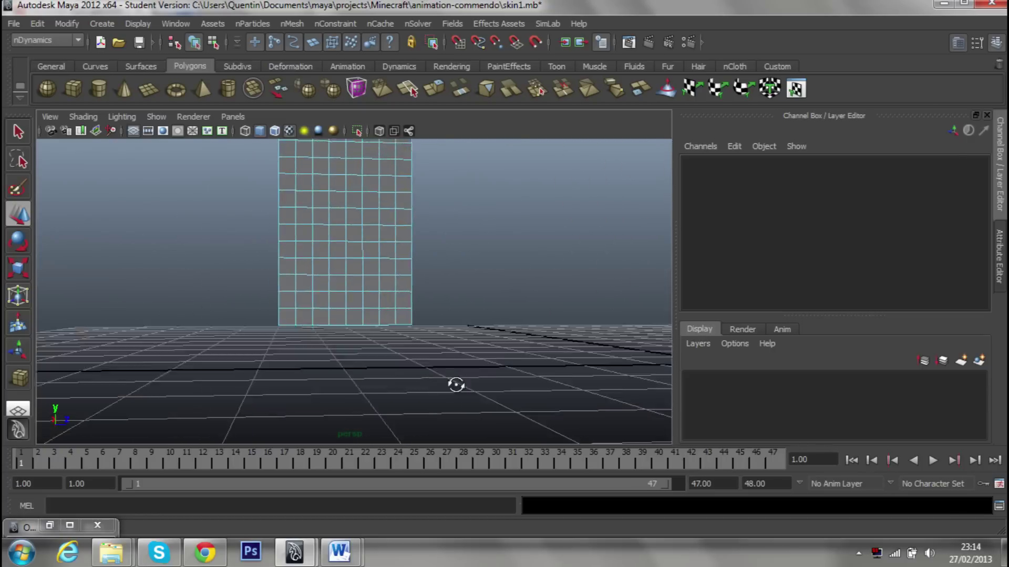
mouse_move(455, 383)
right_mouse_down("alt")
mouse_move(447, 320)
mouse_move(353, 434)
mouse_move(417, 322)
mouse_move(368, 315)
right_mouse_up("alt")
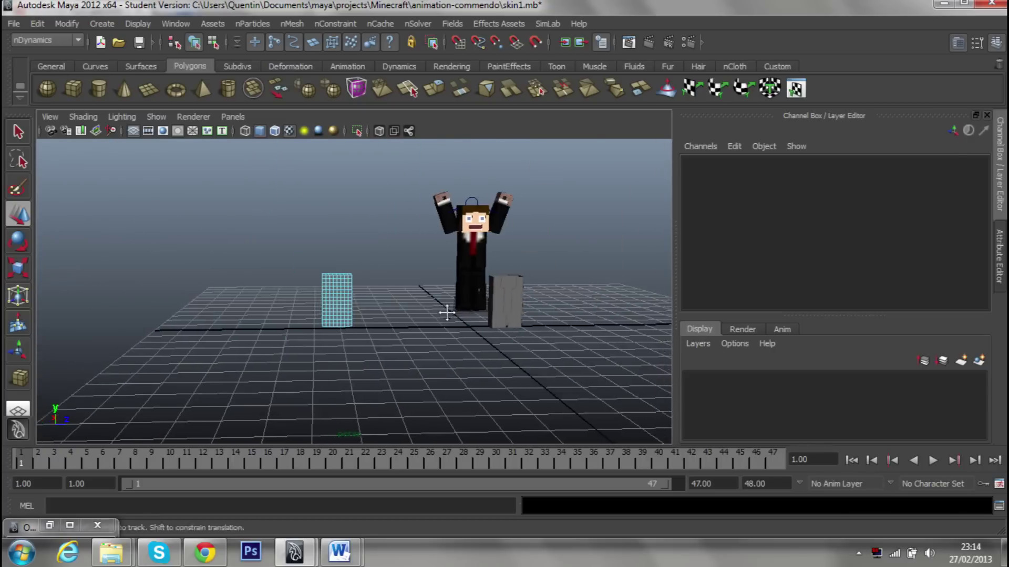
left_click_drag(368, 315, 329, 294, "alt")
mouse_move(329, 295)
right_mouse_down("alt")
mouse_move(427, 275)
mouse_move(394, 249)
right_mouse_up("alt")
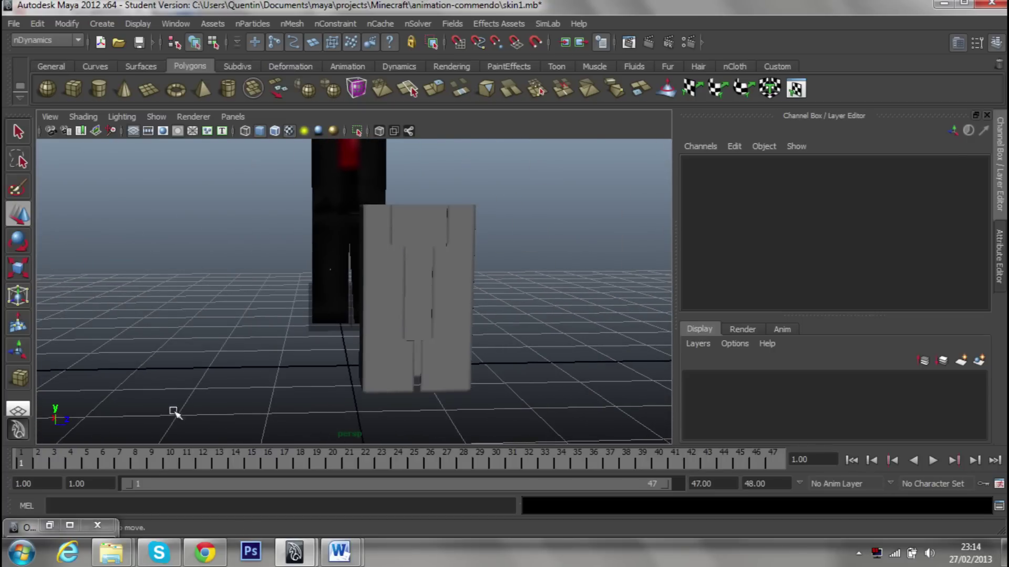
left_click(215, 558)
Return to Maya and select the whole box in object mode.
scroll(225, 428, "down", 4)
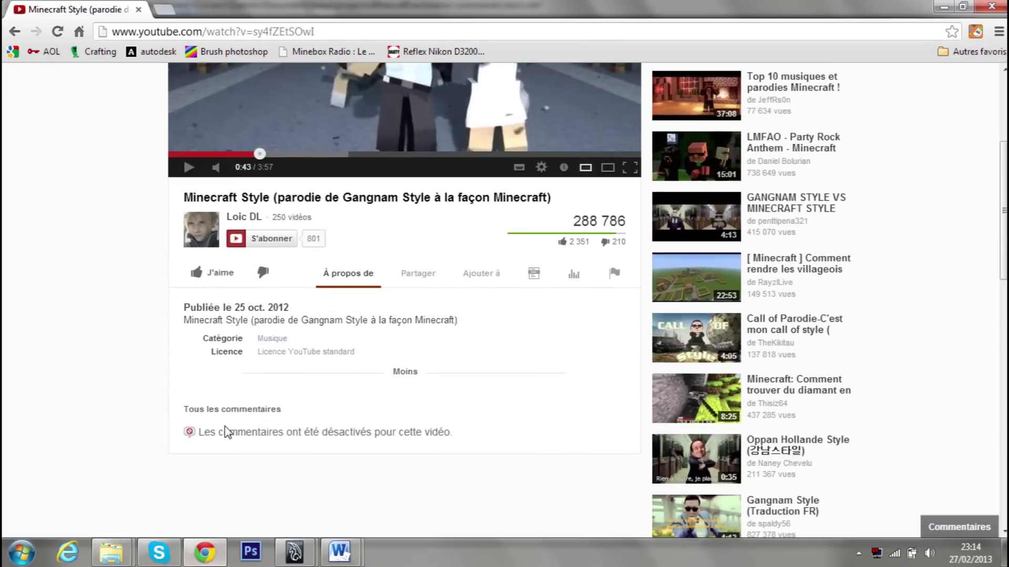
scroll(226, 431, "up", 5)
left_click(361, 488)
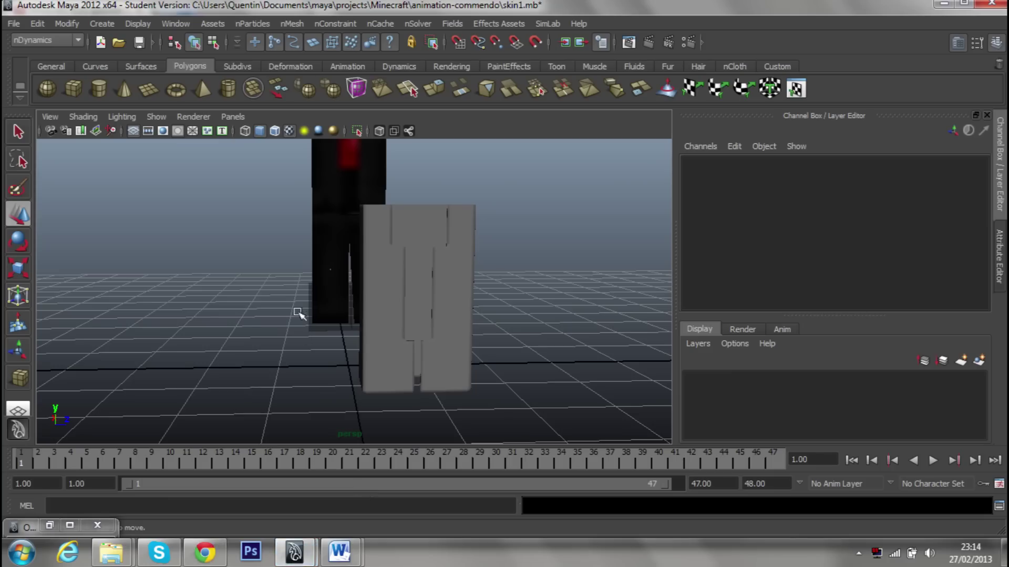
mouse_move(299, 315)
right_mouse_down("alt")
mouse_move(439, 319)
mouse_move(428, 319)
right_mouse_up("alt")
middle_click_drag(428, 319, 521, 287, "alt")
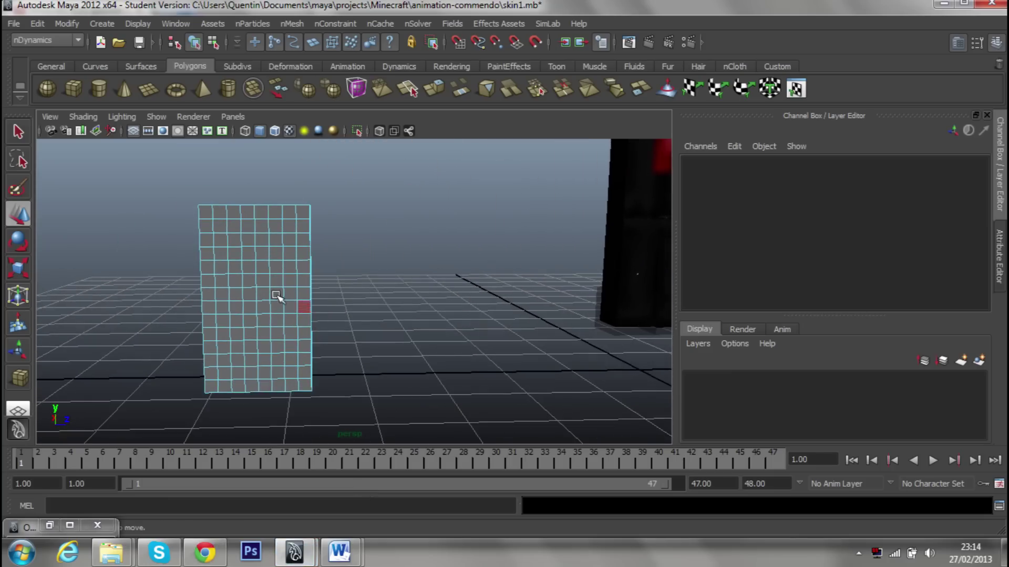
mouse_move(294, 281)
right_mouse_down("alt")
mouse_move(247, 247)
mouse_move(283, 230)
right_mouse_up("alt")
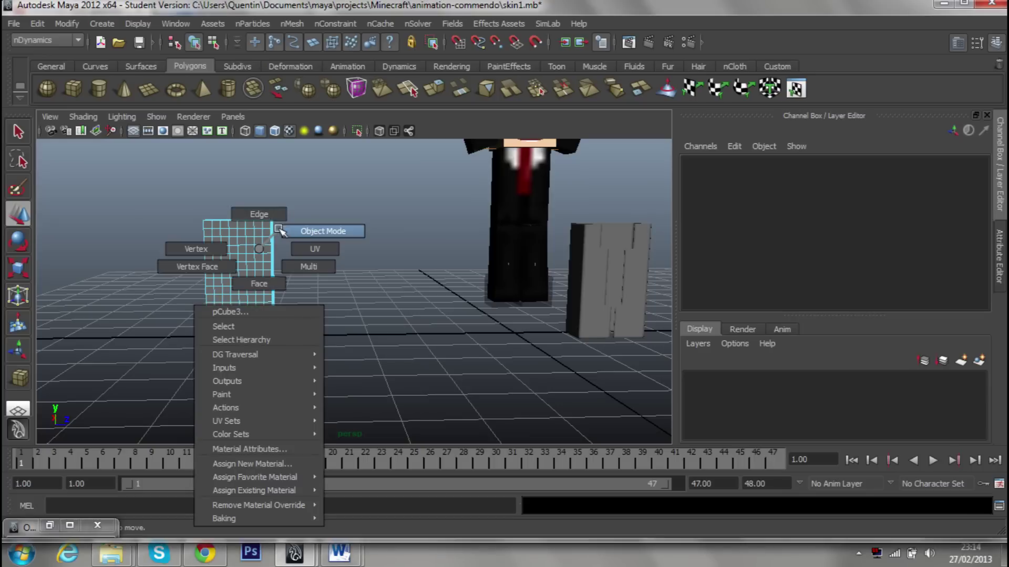
left_click(258, 249)
Move the box beside the character to Translate X -2.492, Z -2.857.
left_click_drag(316, 272, 396, 281, "alt")
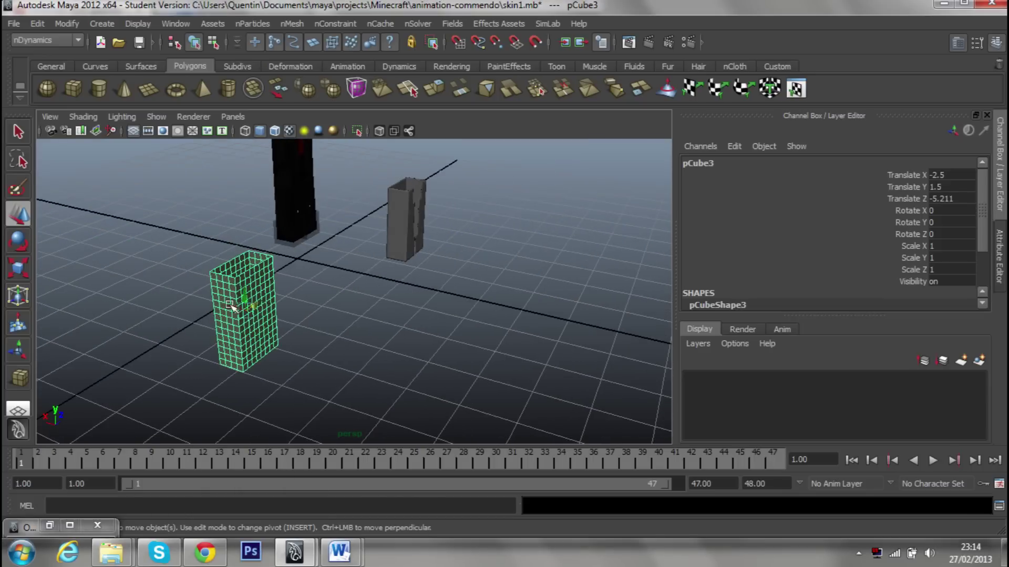
right_click_drag(291, 319, 304, 309, "alt")
left_click_drag(304, 308, 270, 300, "alt")
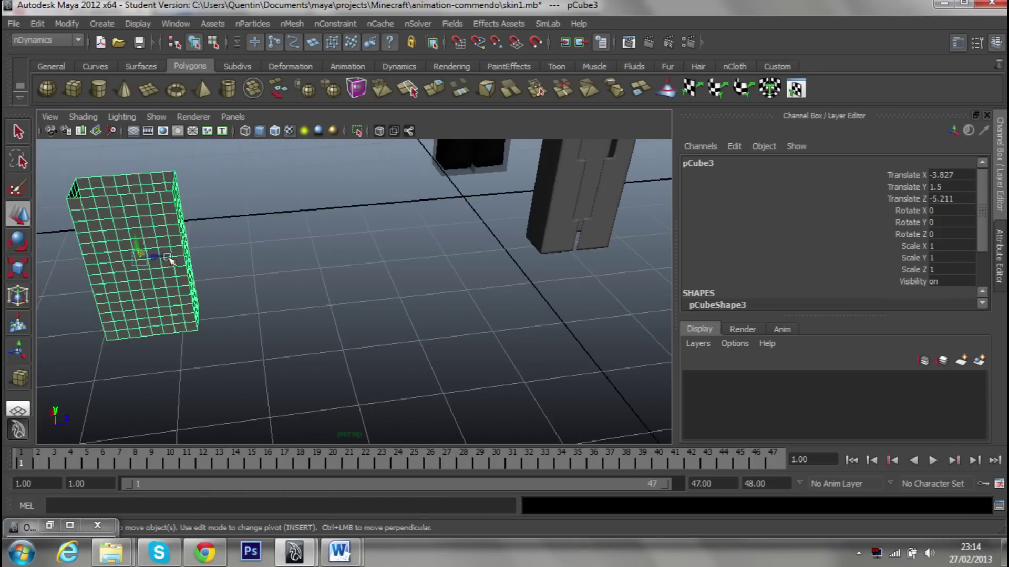
left_click_drag(168, 254, 370, 219)
scroll(378, 214, "up", 4)
mouse_move(389, 185)
left_mouse_down("alt")
mouse_move(434, 288)
mouse_move(327, 274)
mouse_move(334, 243)
mouse_move(243, 244)
mouse_move(252, 311)
mouse_move(466, 248)
mouse_move(360, 289)
mouse_move(433, 273)
mouse_move(282, 237)
left_mouse_up("alt")
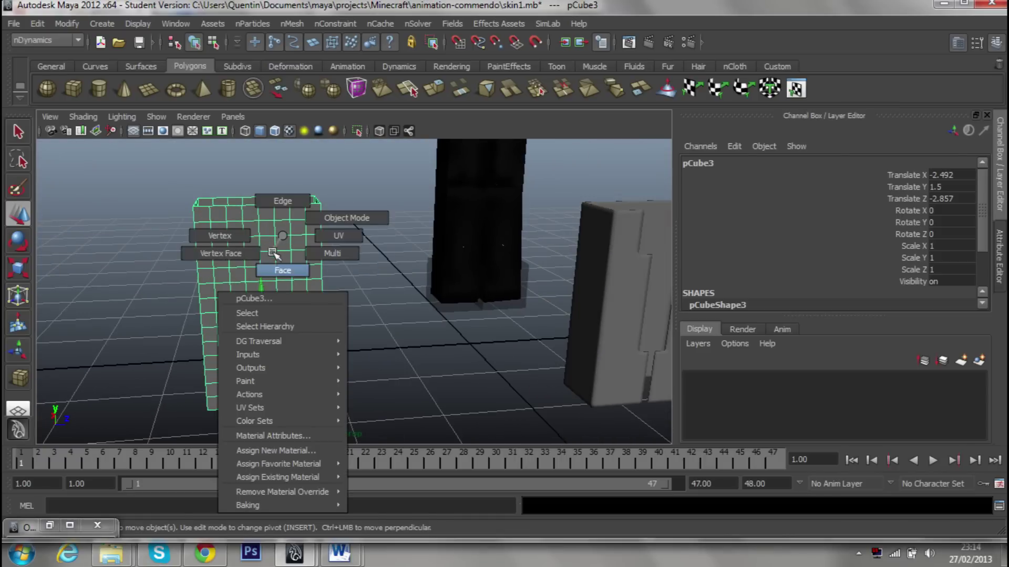
right_click_drag(282, 238, 223, 236)
Pick several faces near the top of the box with the Select tool.
left_click(234, 215)
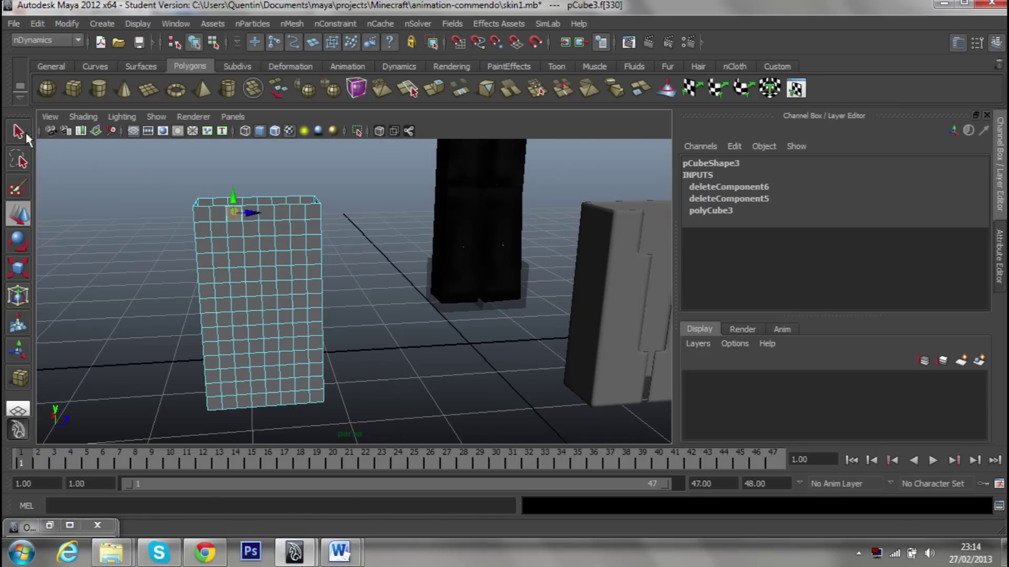
key("q")
left_click(250, 213, "shift")
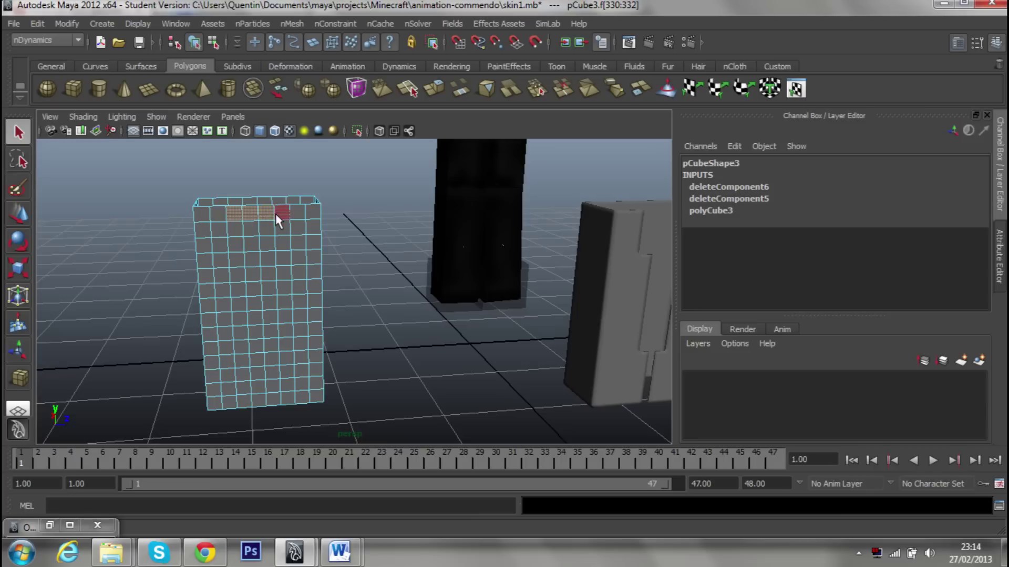
left_click(274, 233)
left_click(282, 234, "shift")
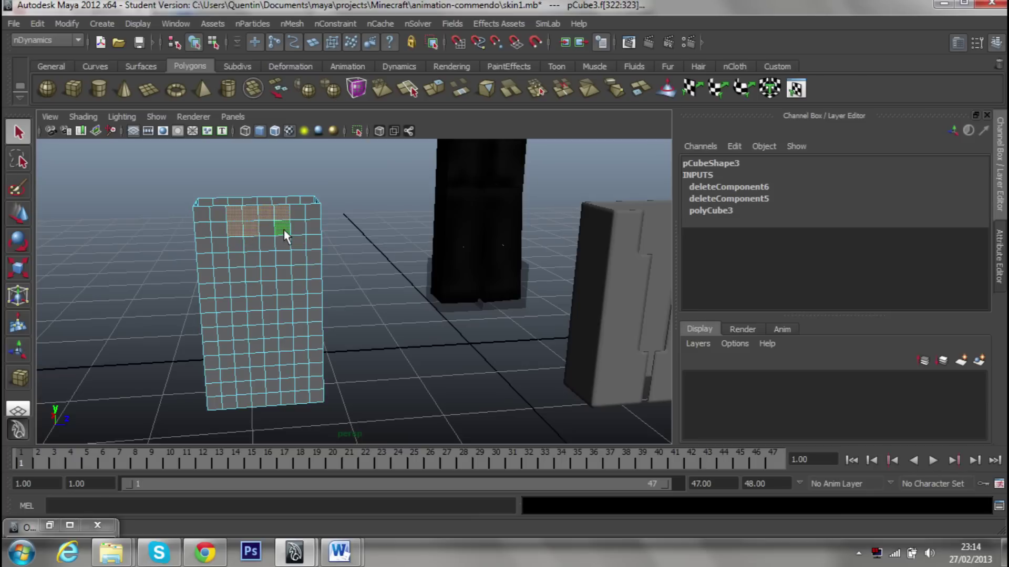
mouse_move(276, 233)
left_mouse_down("alt")
mouse_move(311, 252)
mouse_move(254, 210)
mouse_move(367, 256)
left_mouse_up("alt")
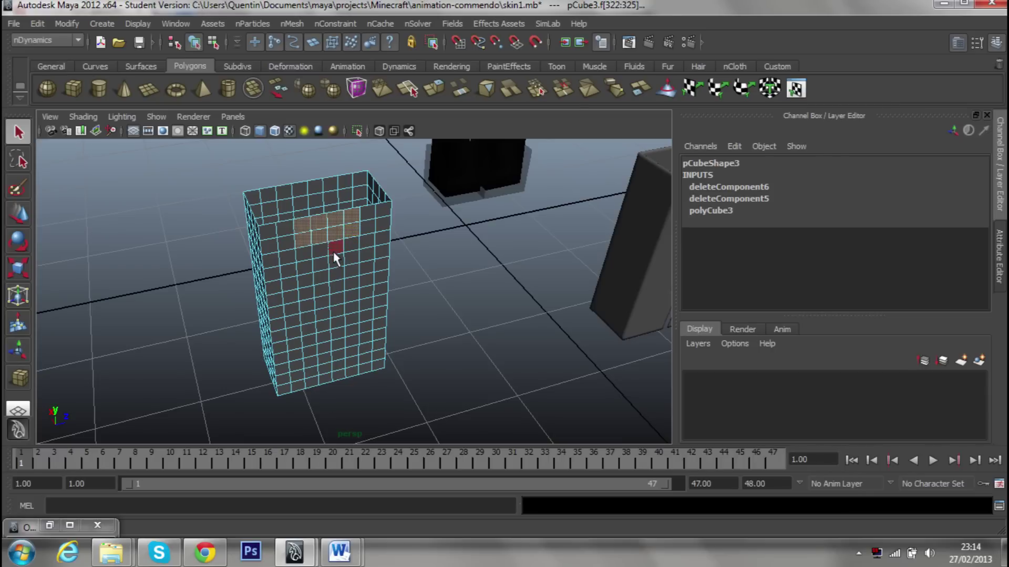
left_click_drag(405, 284, 300, 277, "alt")
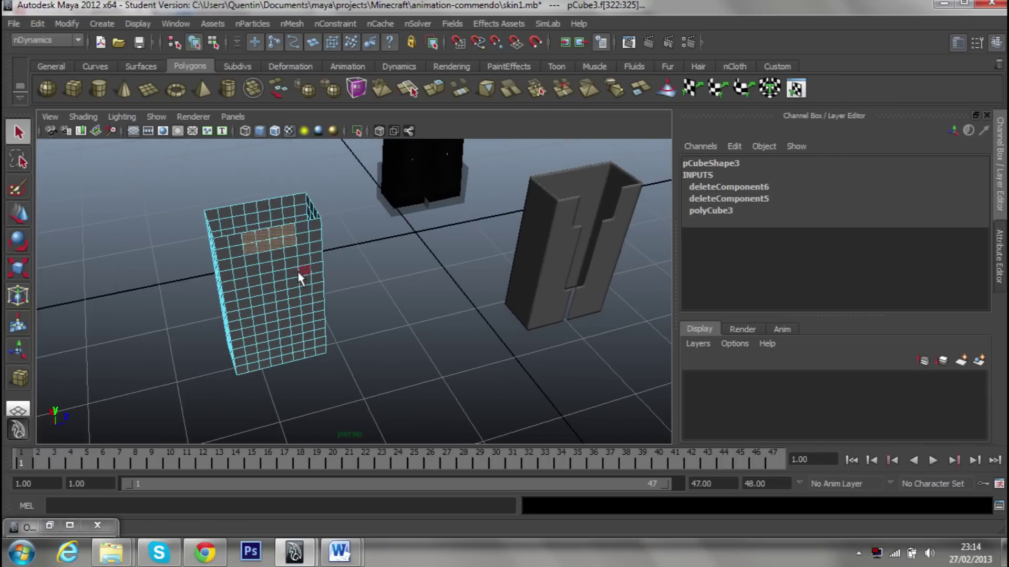
left_click(256, 266, "shift")
Extend the face selection down a column on the front of the box.
mouse_move(291, 270)
left_mouse_down("alt")
mouse_move(415, 252)
mouse_move(333, 209)
mouse_move(340, 259)
mouse_move(243, 198)
mouse_move(371, 223)
mouse_move(449, 271)
mouse_move(246, 223)
left_mouse_up("alt")
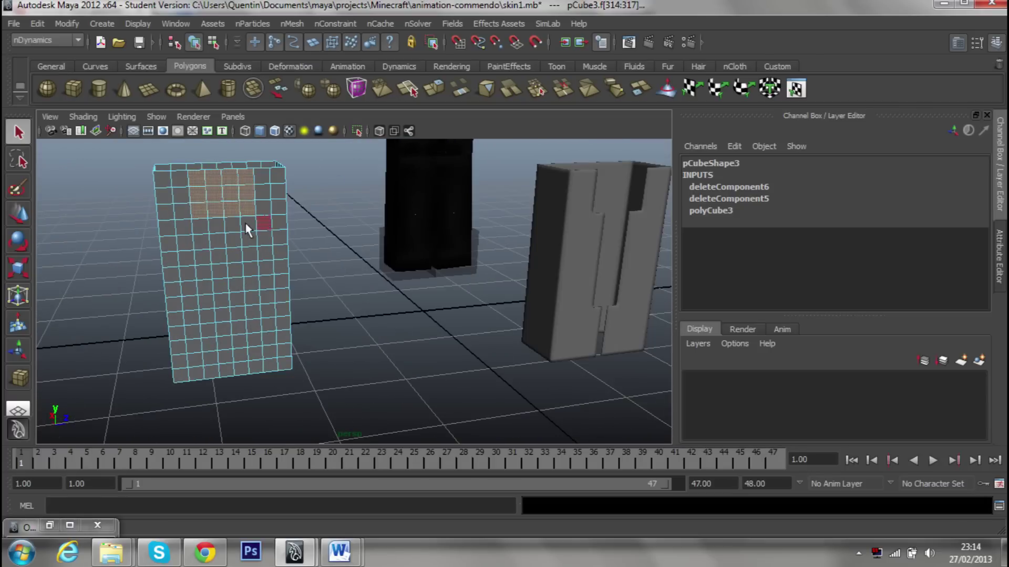
left_click(234, 255, "shift")
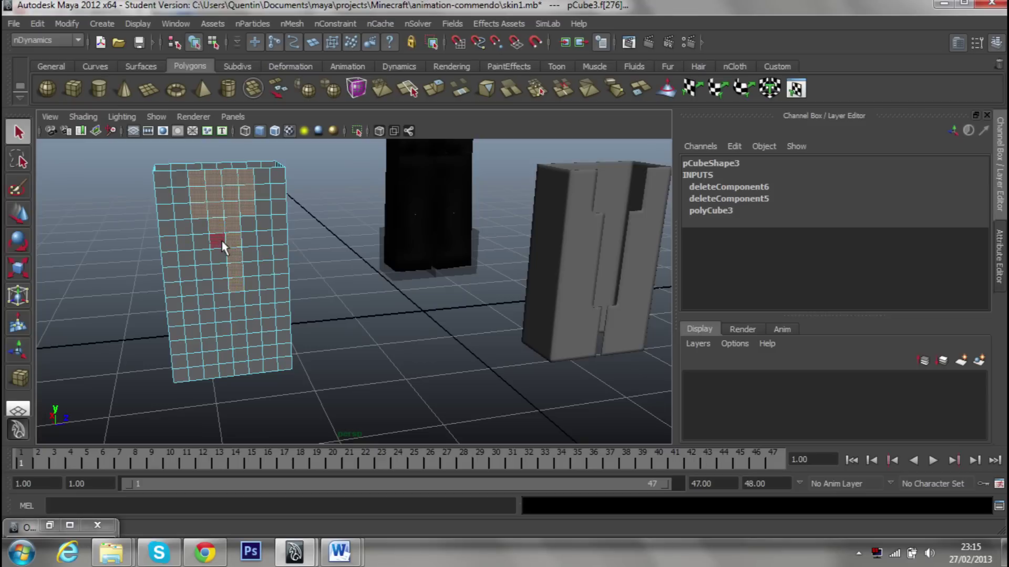
left_click(289, 297, "shift")
scroll(292, 297, "down", 2)
scroll(289, 299, "up", 5)
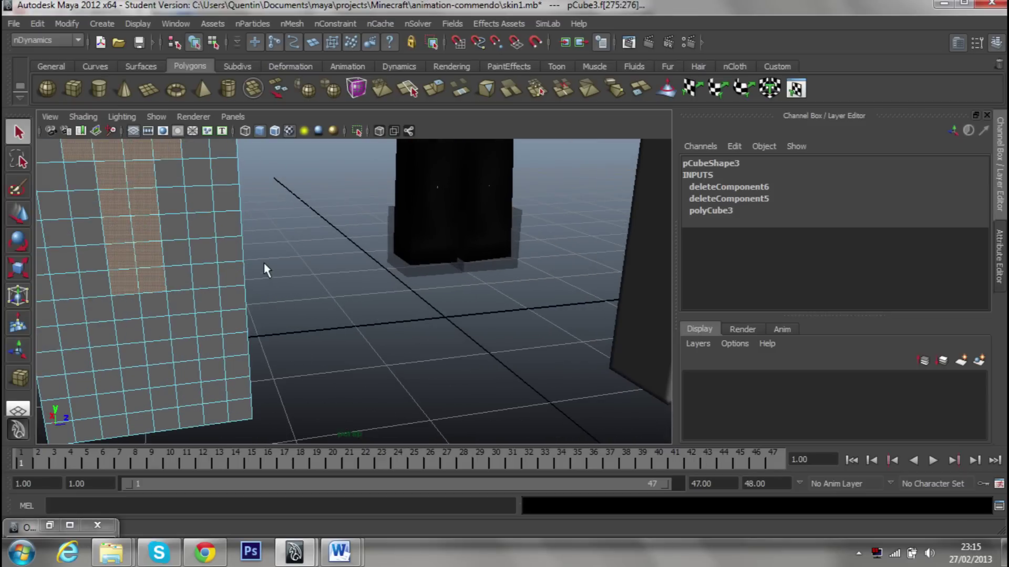
scroll(315, 271, "down", 1)
scroll(347, 282, "down", 3)
scroll(346, 295, "down", 2)
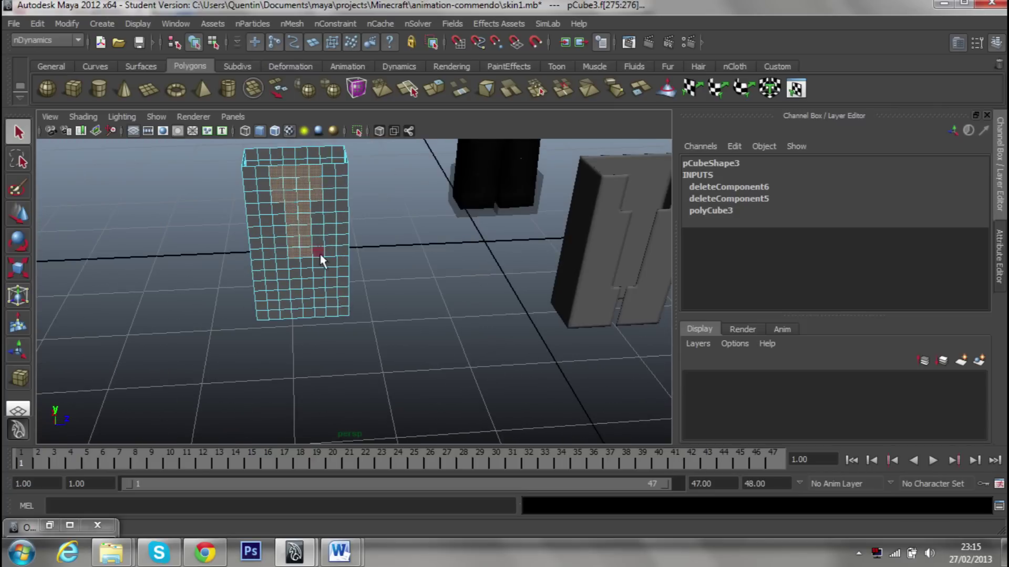
scroll(367, 275, "up", 1)
scroll(447, 231, "up", 3)
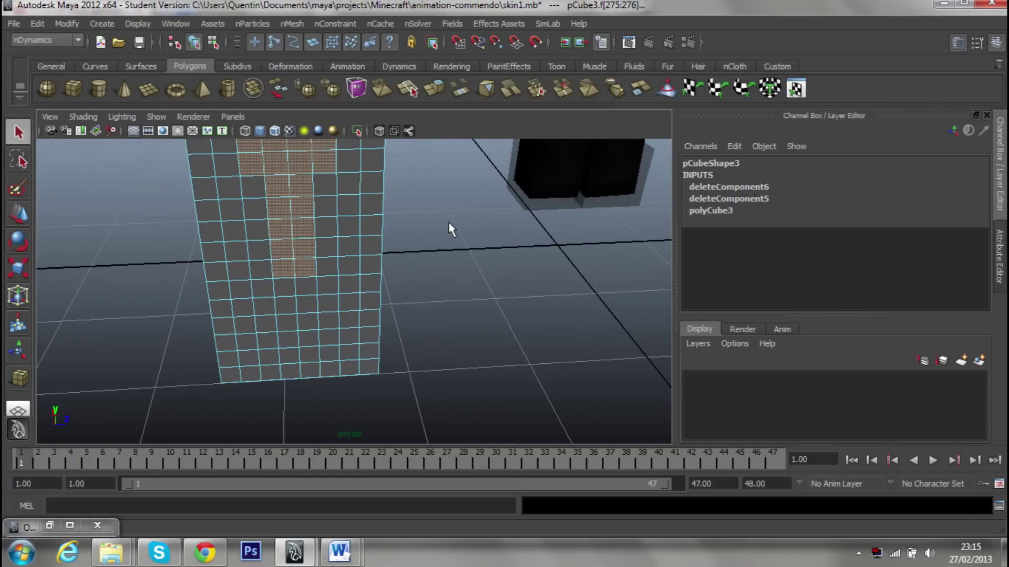
Clear the face selection and return the box to object mode.
left_click(458, 231)
scroll(421, 225, "down", 3)
scroll(430, 293, "up", 1)
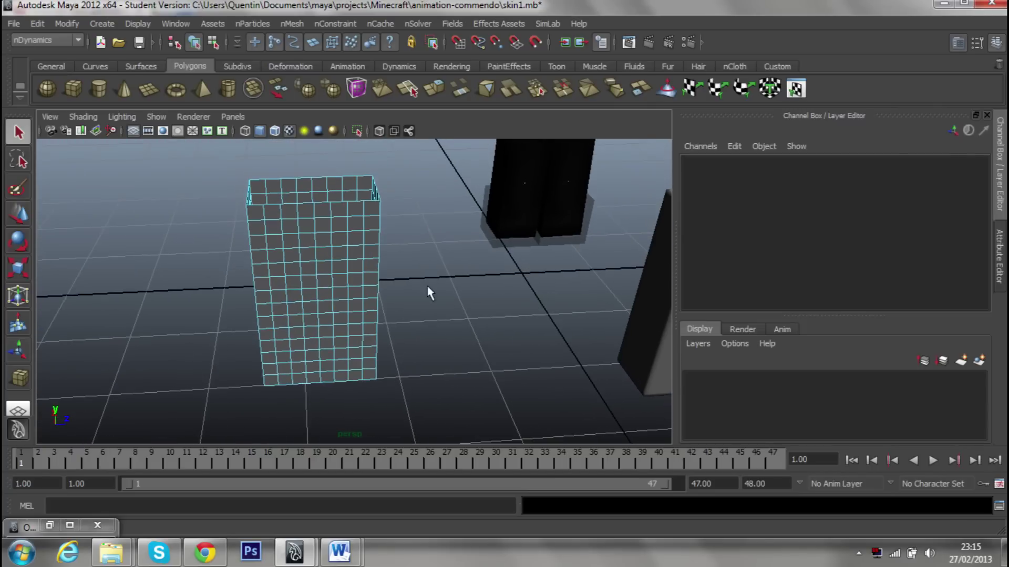
right_click_drag(352, 199, 395, 179)
Switch to the Polygons menu set and insert a vertical edge loop down the box front.
left_click(353, 203)
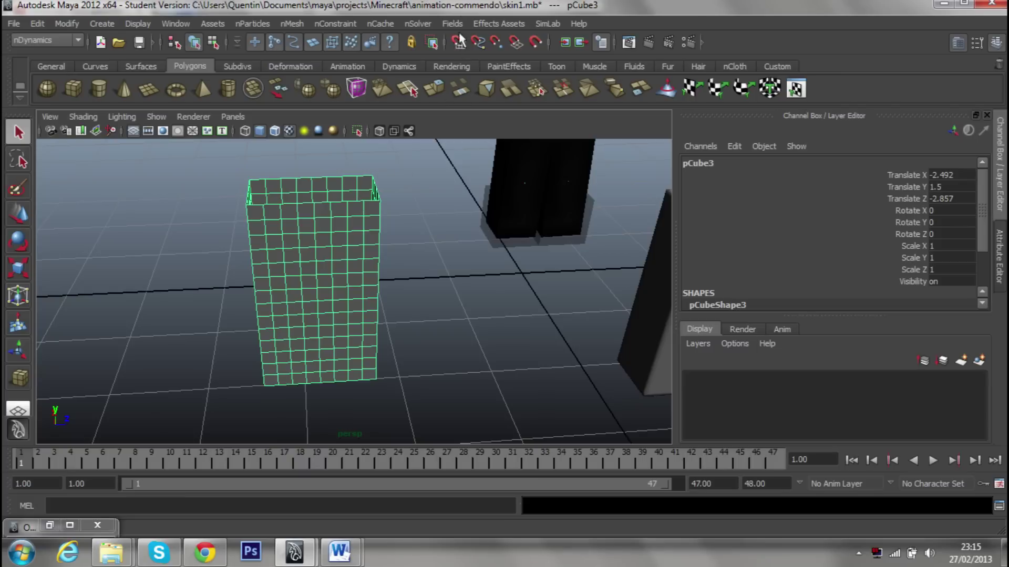
left_click(51, 41)
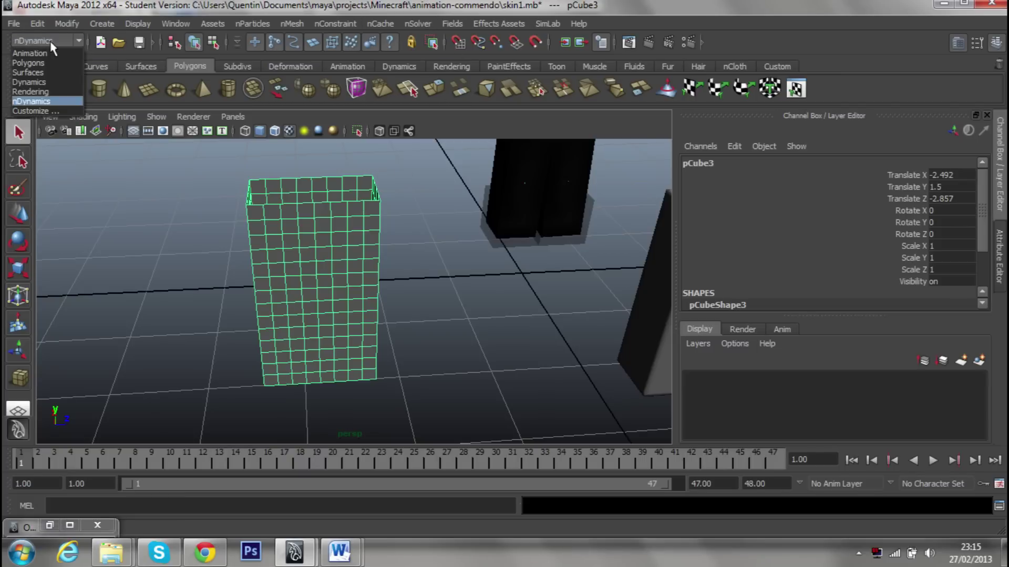
left_click(37, 63)
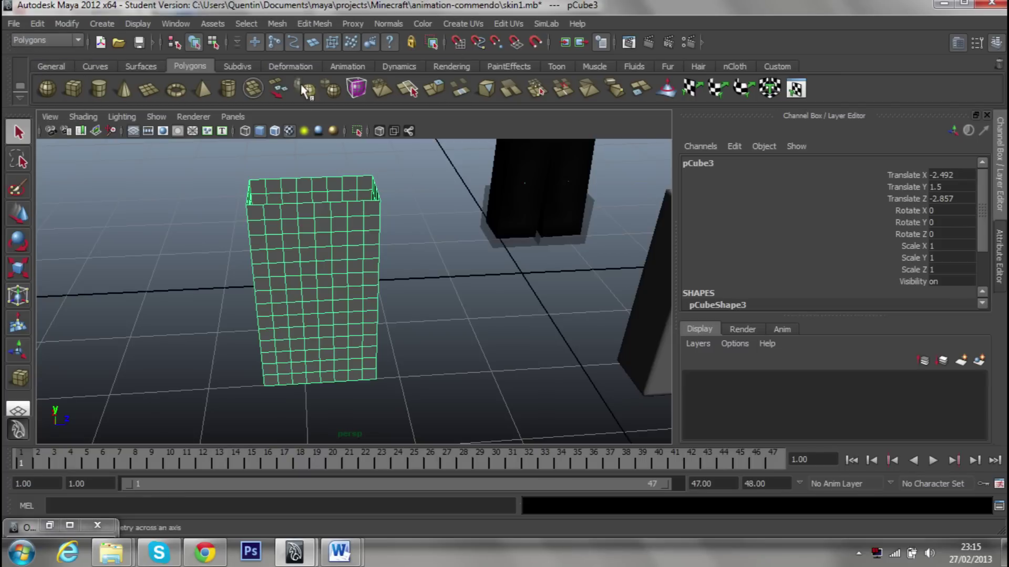
left_click(301, 26)
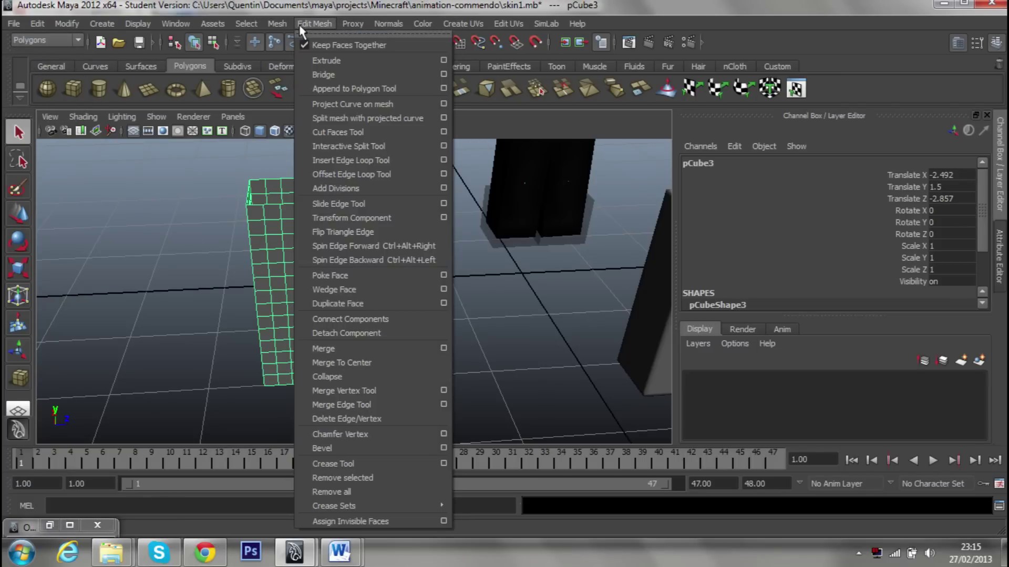
left_click(359, 160)
mouse_move(326, 202)
left_mouse_down("alt")
mouse_move(349, 232)
mouse_move(331, 198)
left_mouse_up("alt")
left_click(326, 195)
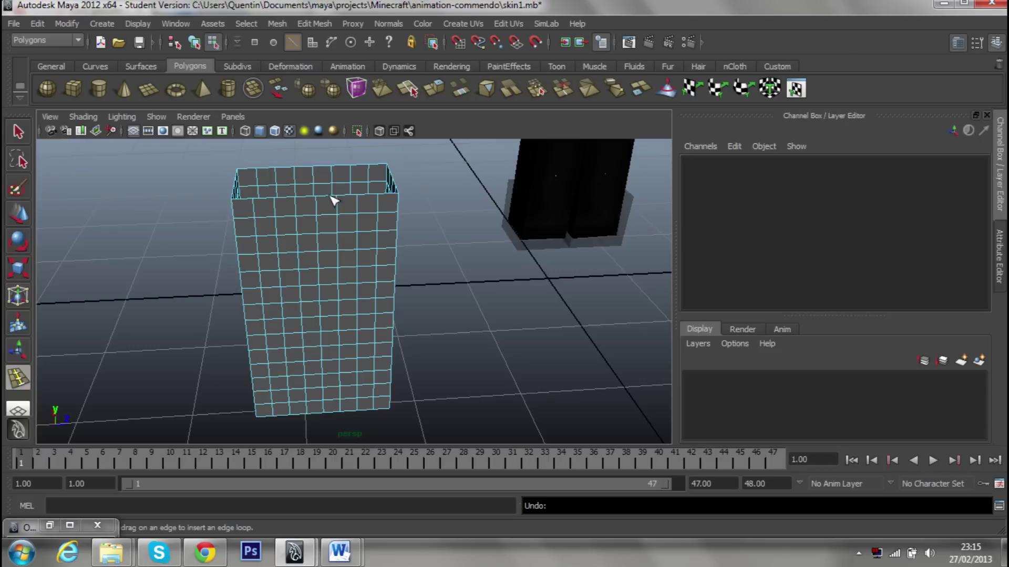
key("ctrl+z")
scroll(333, 199, "up", 5)
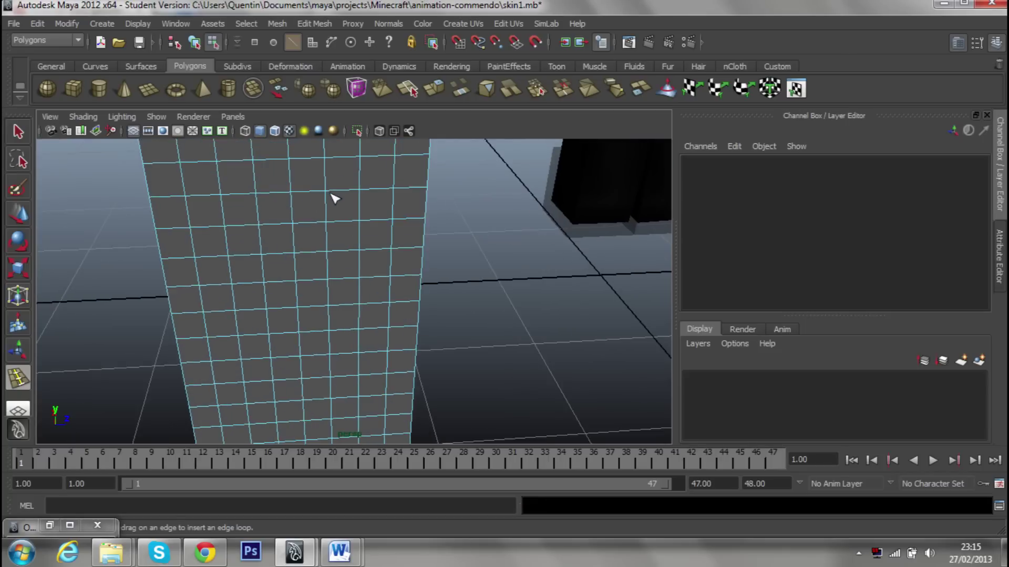
left_click(327, 168)
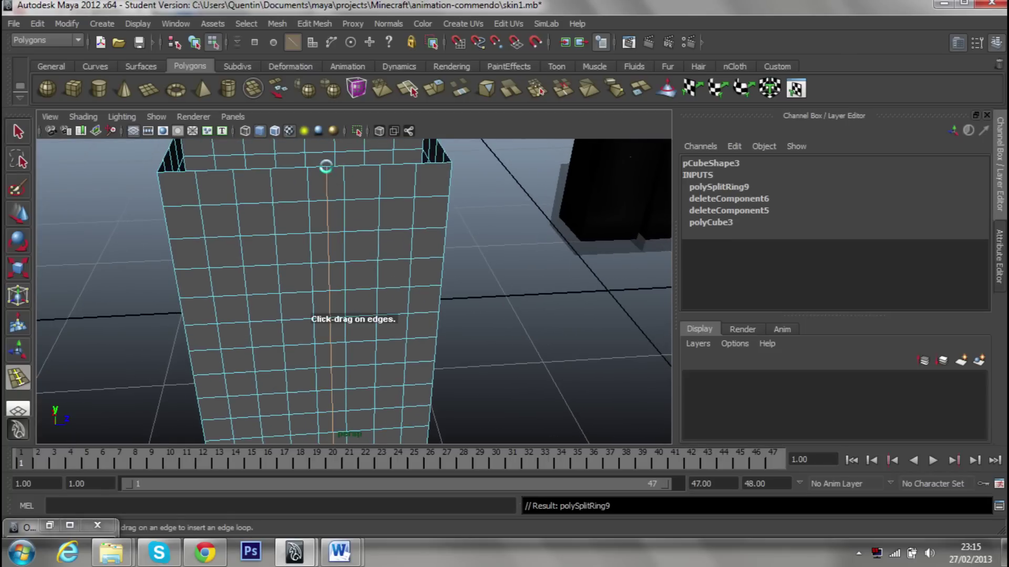
left_click(18, 134)
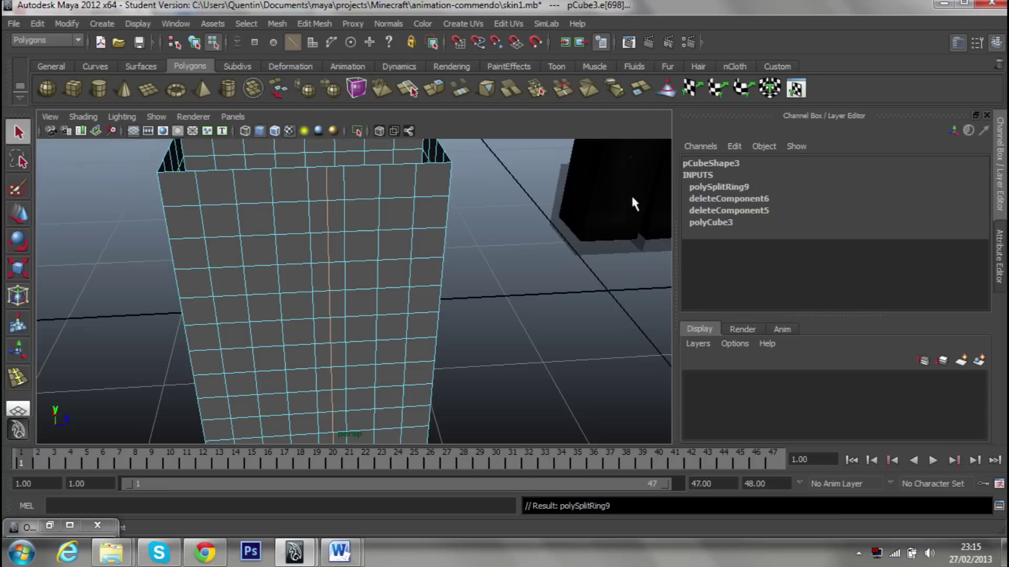
Set the first edge loop's polySplitRing weight to 0.75.
left_click(707, 188)
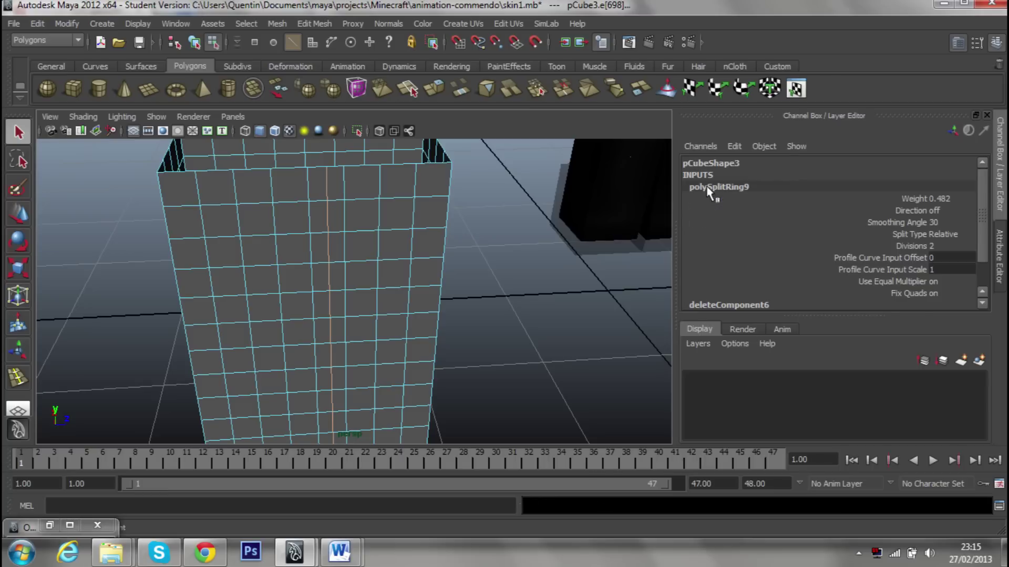
scroll(454, 181, "down", 5)
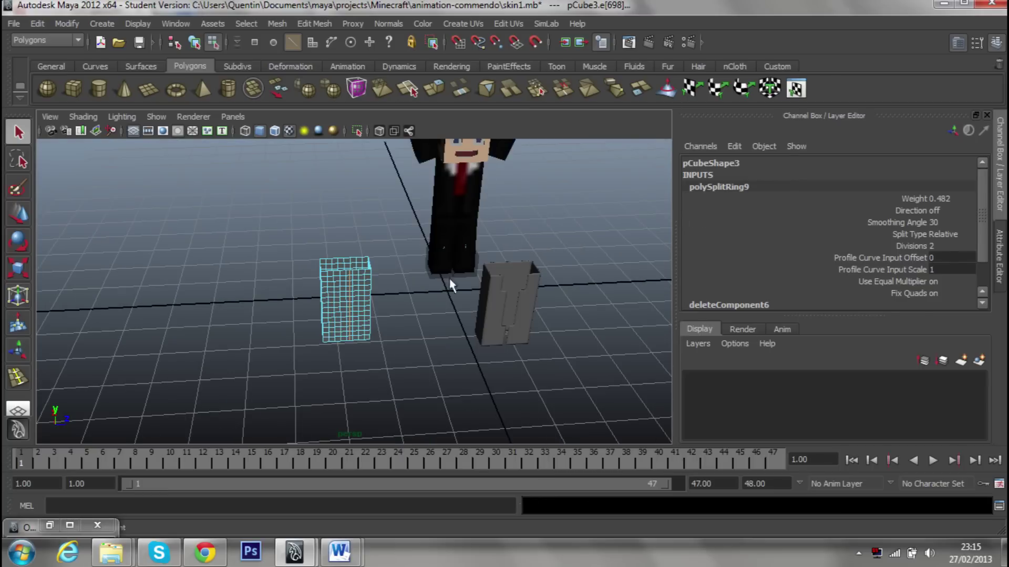
scroll(449, 279, "up", 3)
scroll(449, 278, "up", 4)
left_click(940, 199)
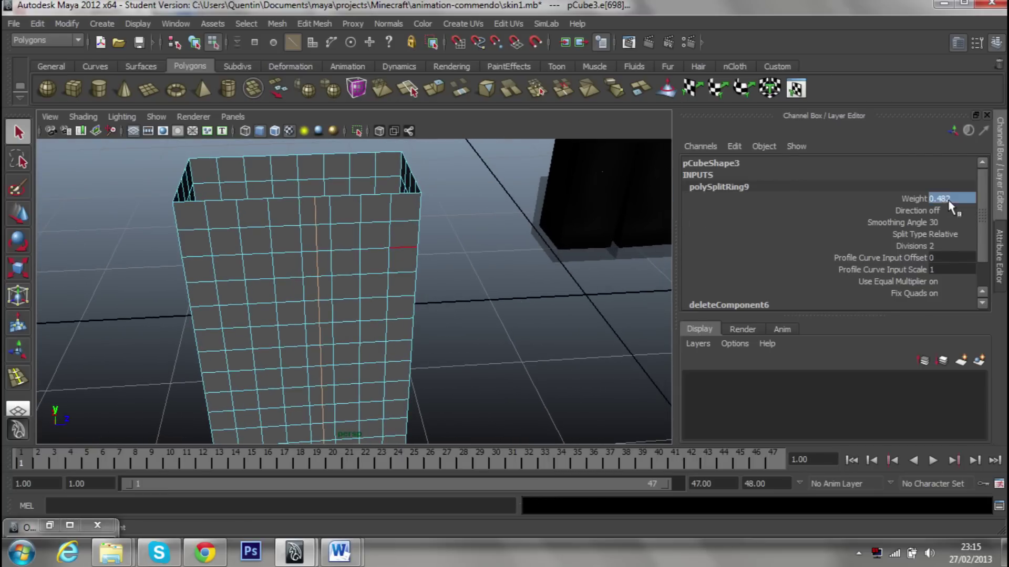
double_click(949, 201)
key("BackSpace")
type("75")
key("Return")
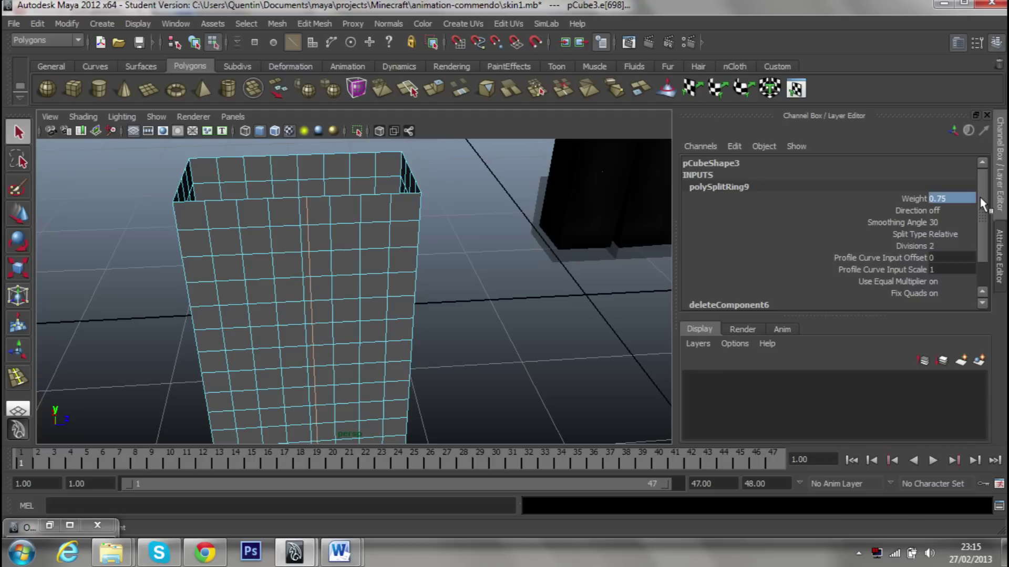
Insert a second vertical edge loop and set its split weight to 0.25.
middle_click_drag(196, 245, 360, 209, "alt")
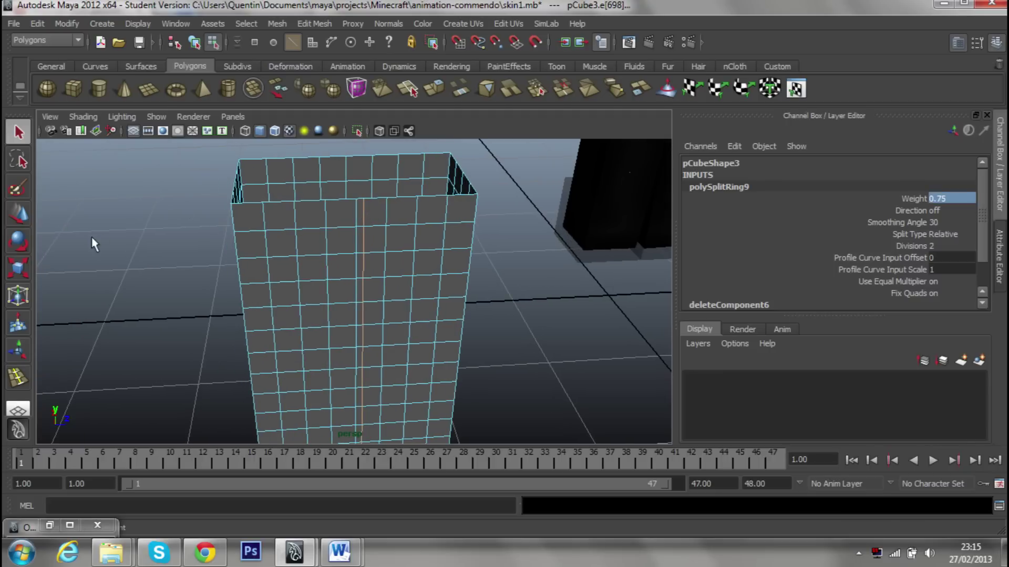
left_click(17, 377)
left_click_drag(354, 204, 348, 248)
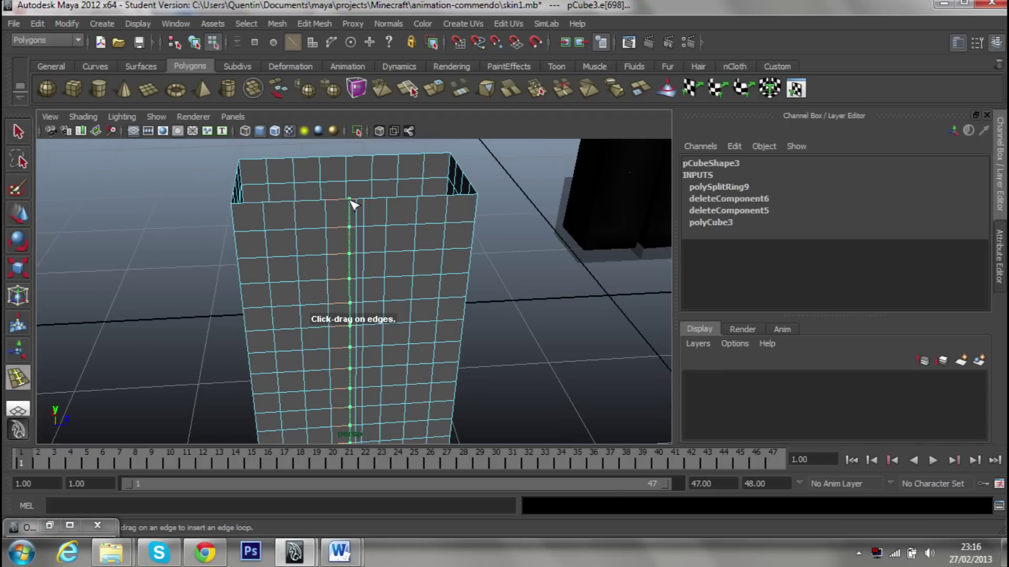
left_click(18, 131)
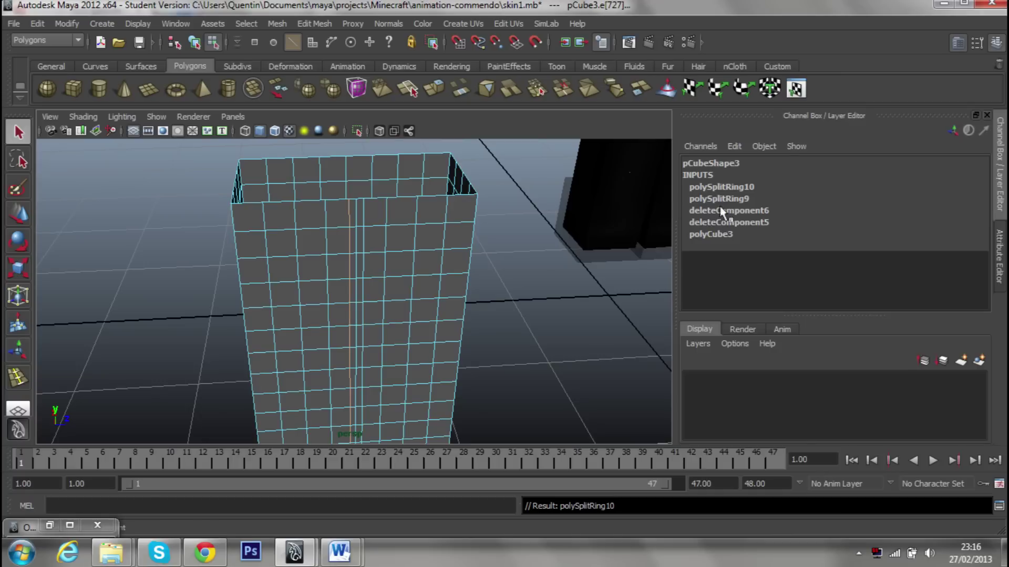
left_click(755, 188)
double_click(946, 199)
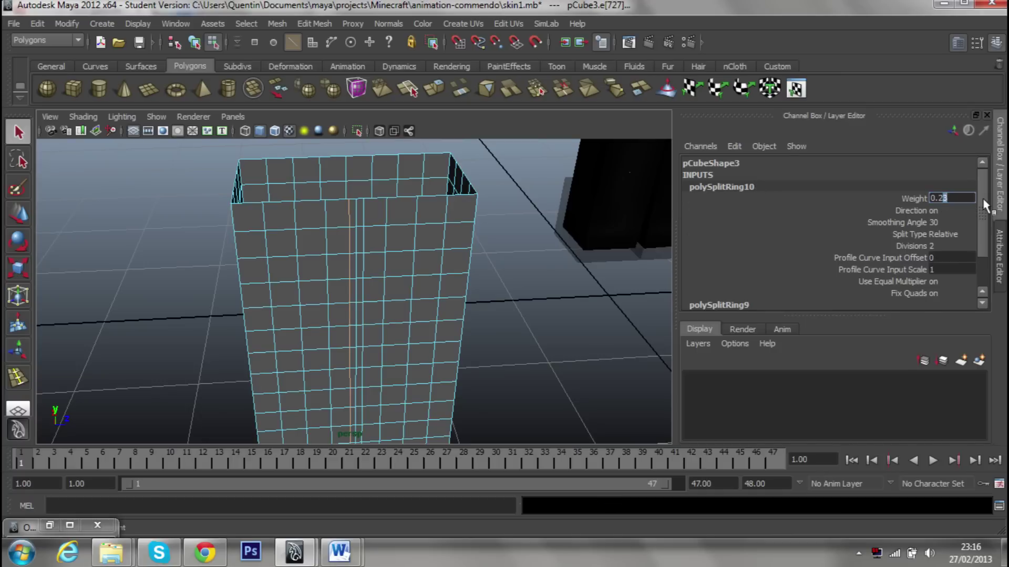
type("5")
key("Return")
scroll(457, 291, "down", 3)
scroll(450, 310, "up", 5)
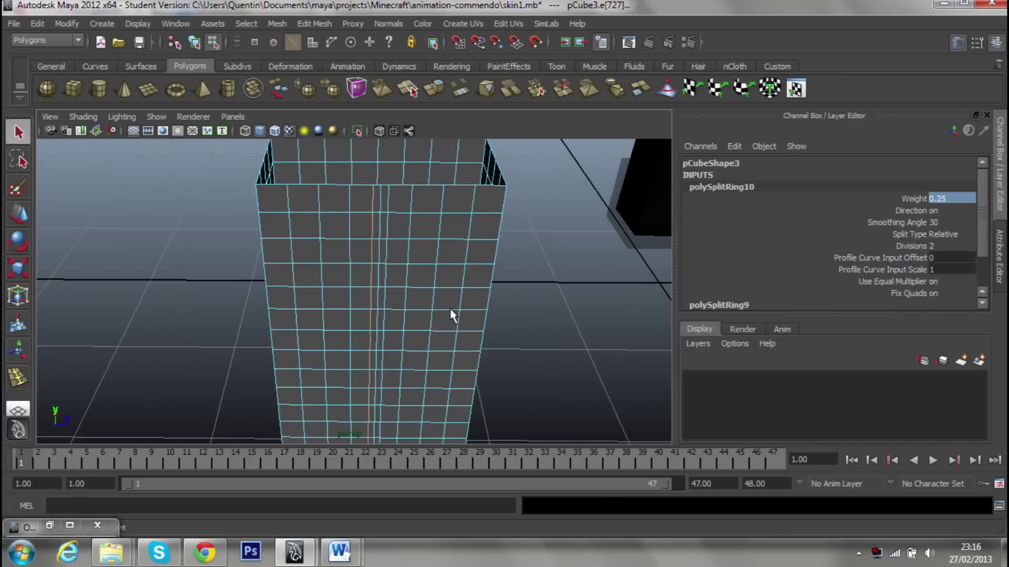
scroll(449, 273, "up", 2)
Switch pCube3 to face mode and select the top three rows of front faces.
right_click(442, 251)
right_click_drag(440, 265, 443, 285)
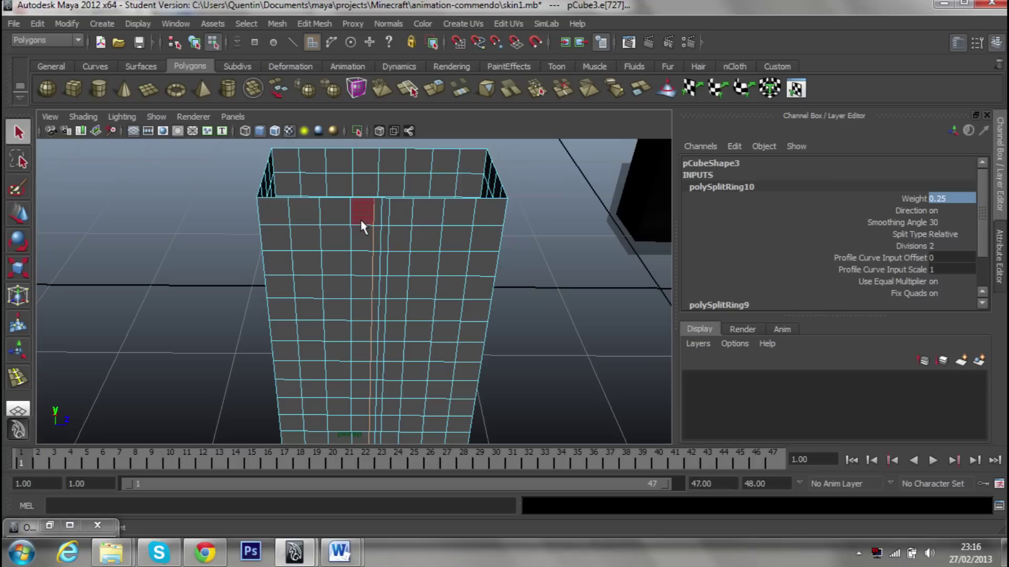
left_click(334, 218)
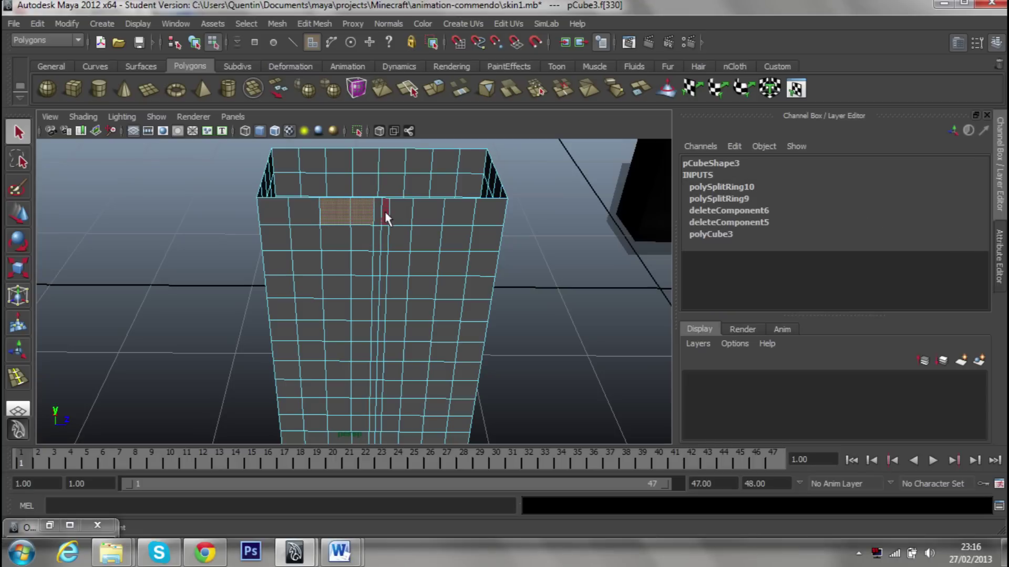
left_click(378, 216, "shift")
left_click(427, 213, "shift")
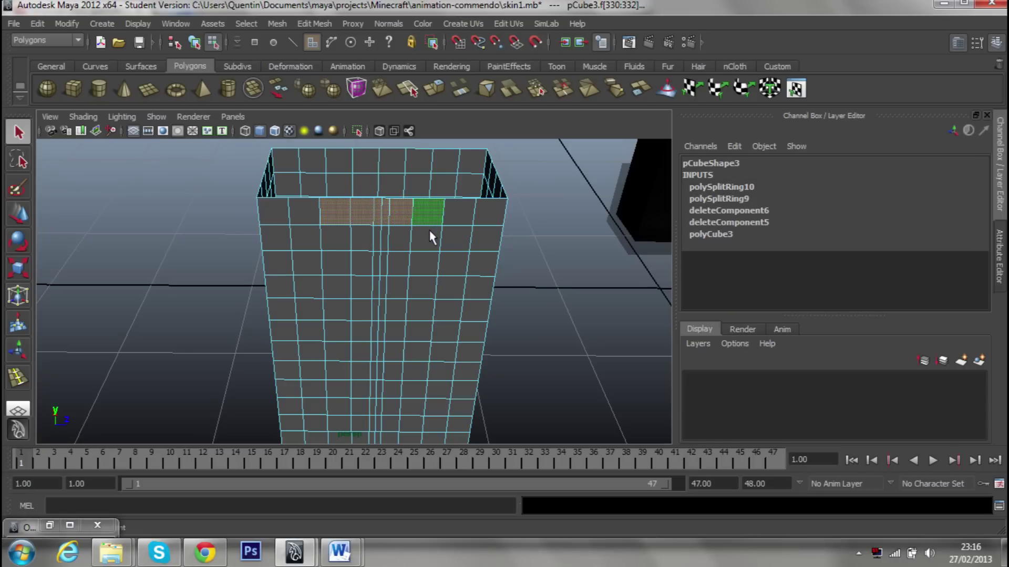
left_click(425, 239, "shift")
left_click(378, 239, "shift")
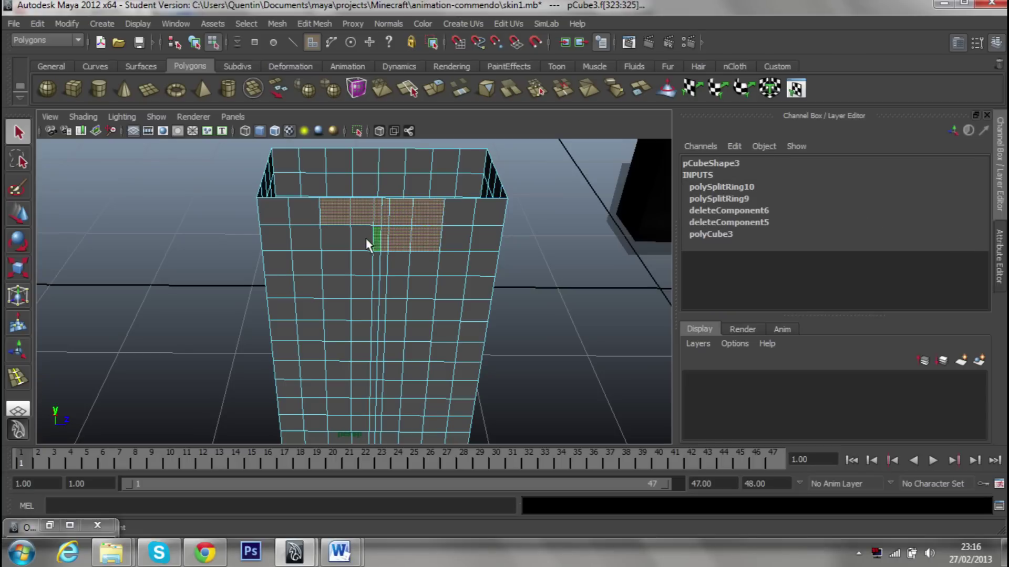
left_click(342, 244, "shift")
left_click(339, 266, "shift")
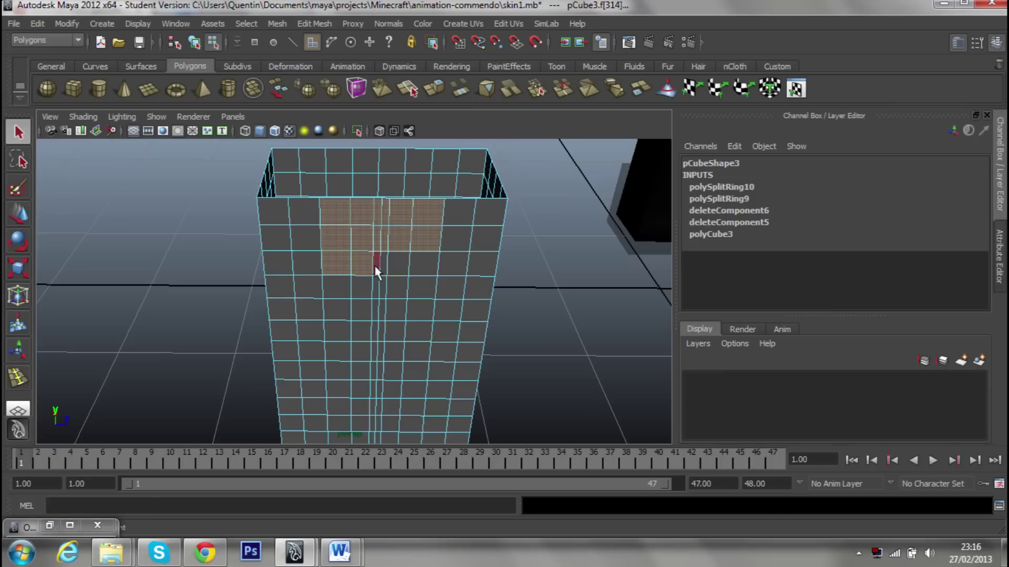
left_click(387, 268, "shift")
left_click(423, 264, "shift")
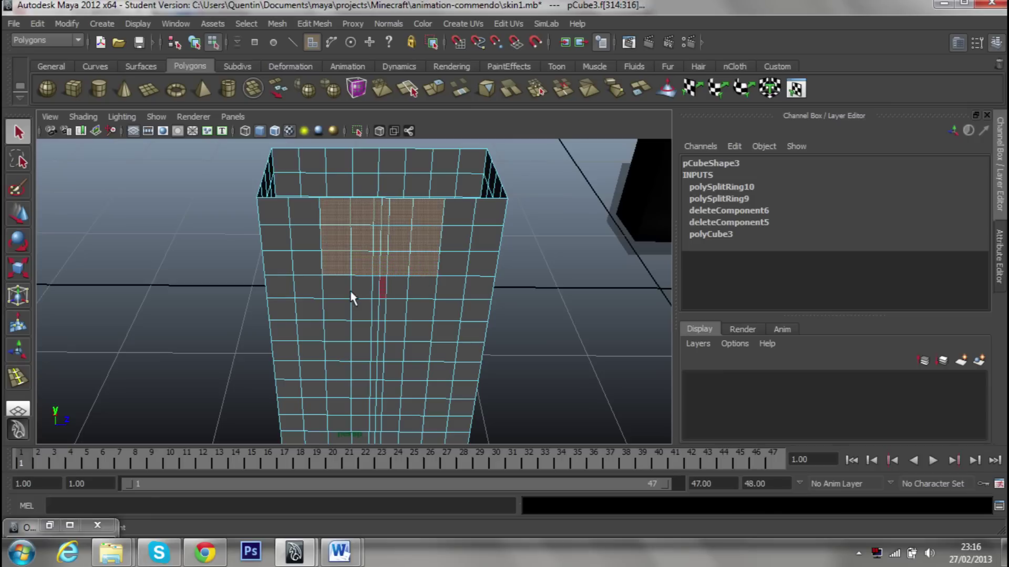
Add the faces running down the thin centre column of the front to the selection.
left_click(361, 294, "shift")
left_click(362, 312, "shift")
left_click(366, 351, "shift")
middle_click_drag(366, 351, 378, 274, "alt")
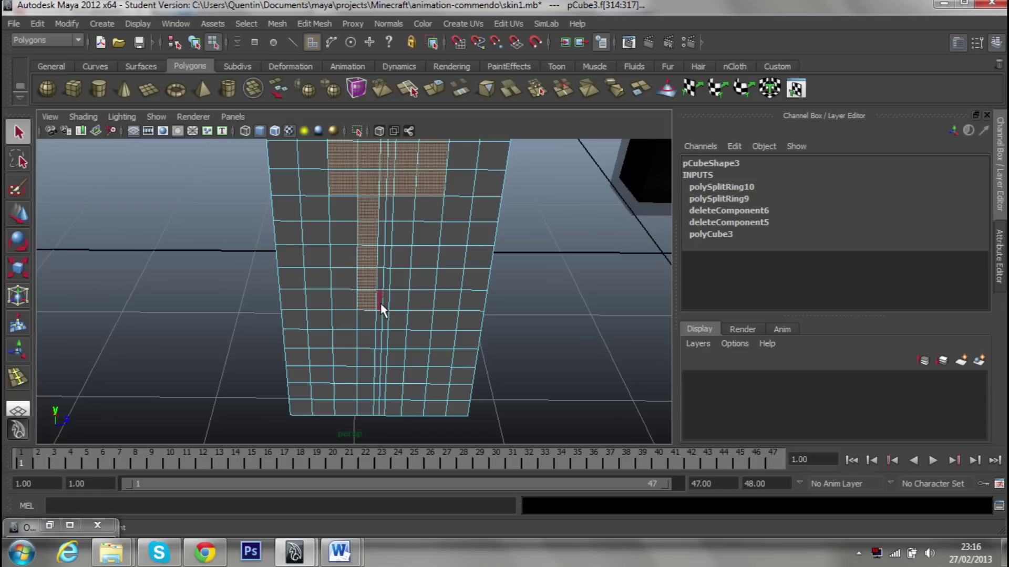
left_click(401, 298, "shift")
left_click(399, 279, "shift")
left_click(401, 256, "shift")
left_click(402, 233, "shift")
left_click(400, 219, "shift")
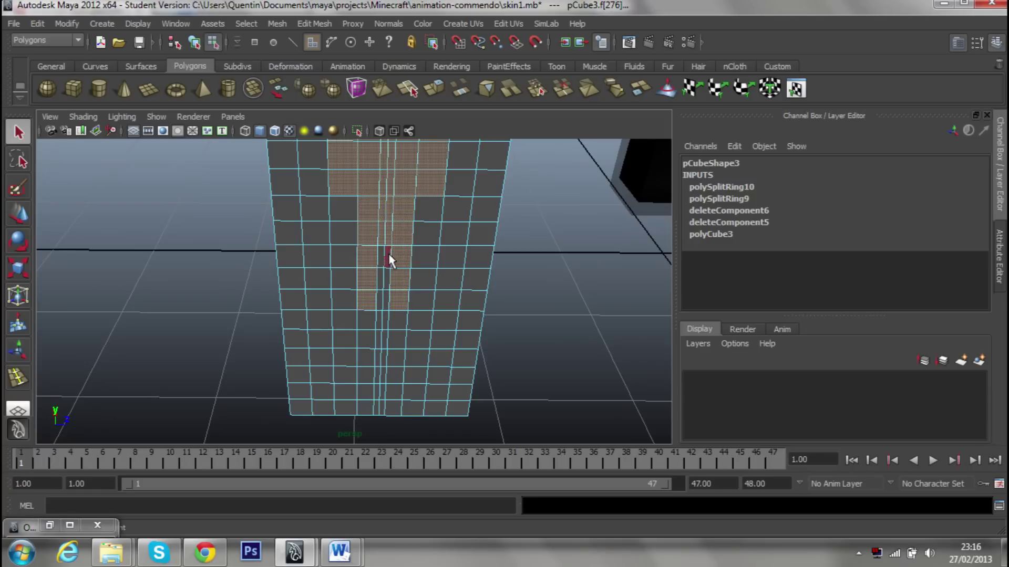
left_click(385, 303, "shift")
right_click_drag(418, 286, 326, 253, "alt")
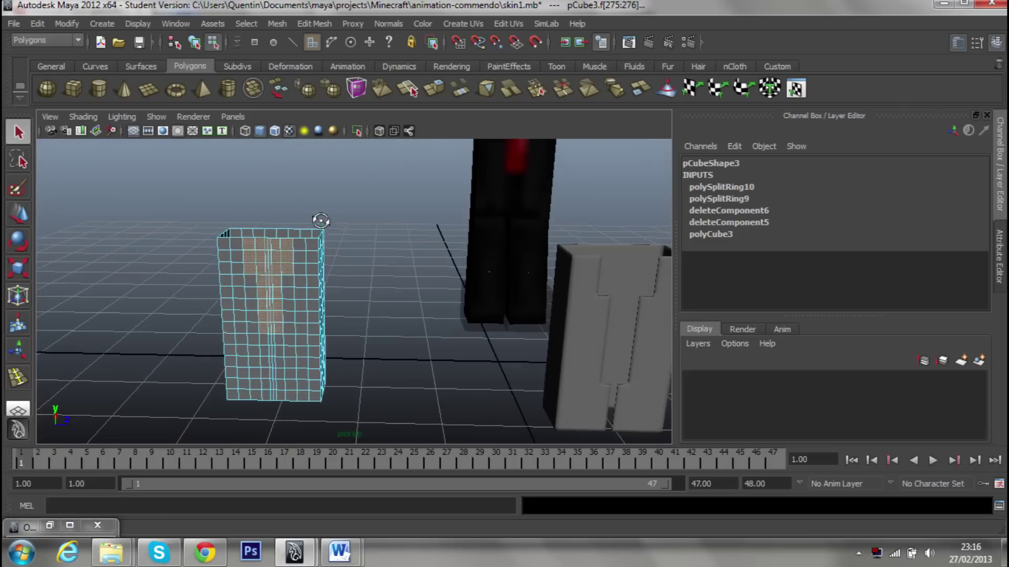
right_click_drag(323, 218, 349, 187, "alt")
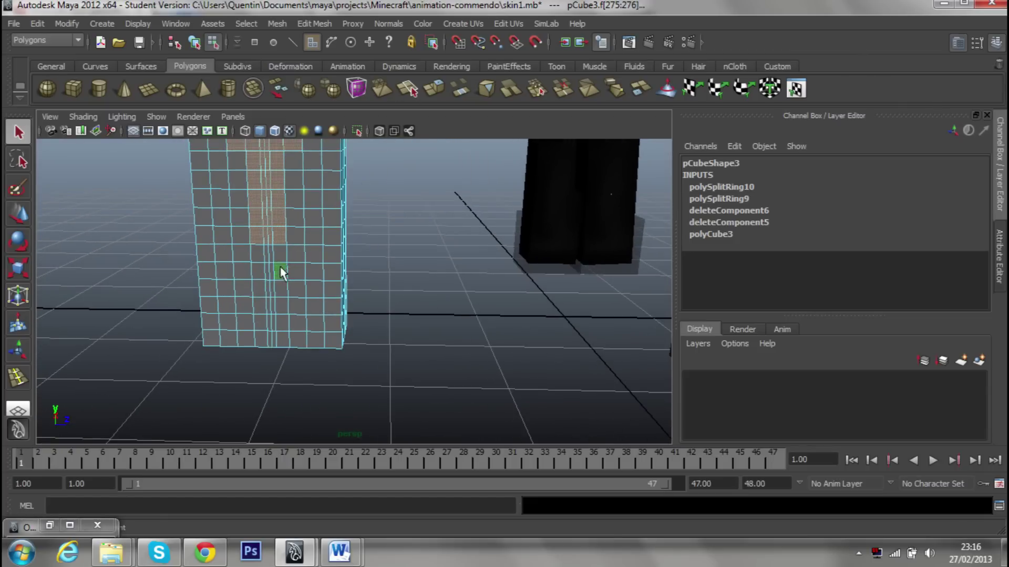
left_click(273, 261)
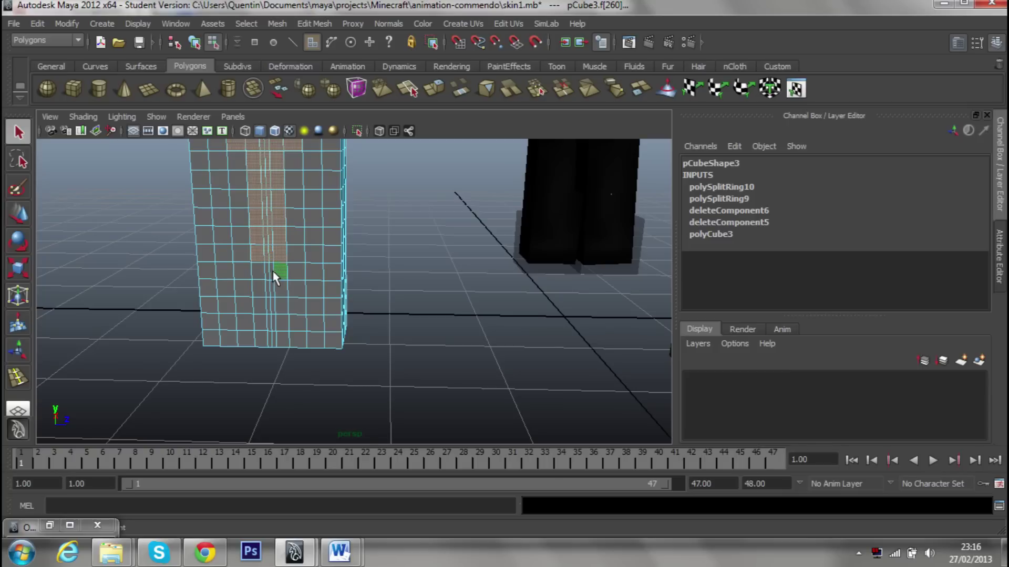
left_click(266, 274, "shift")
Add the last thin lower-column faces to the selection, then deselect.
scroll(384, 308, "down", 5)
scroll(309, 295, "up", 2)
scroll(334, 310, "up", 2)
middle_click_drag(336, 311, 507, 286, "alt")
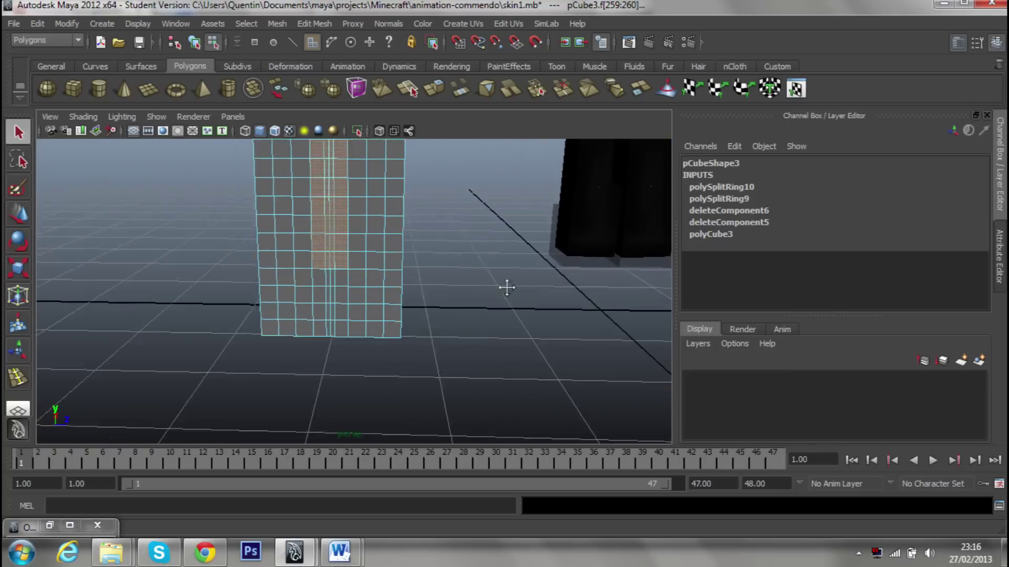
scroll(363, 304, "up", 3)
scroll(376, 280, "down", 1)
left_click(376, 276, "shift")
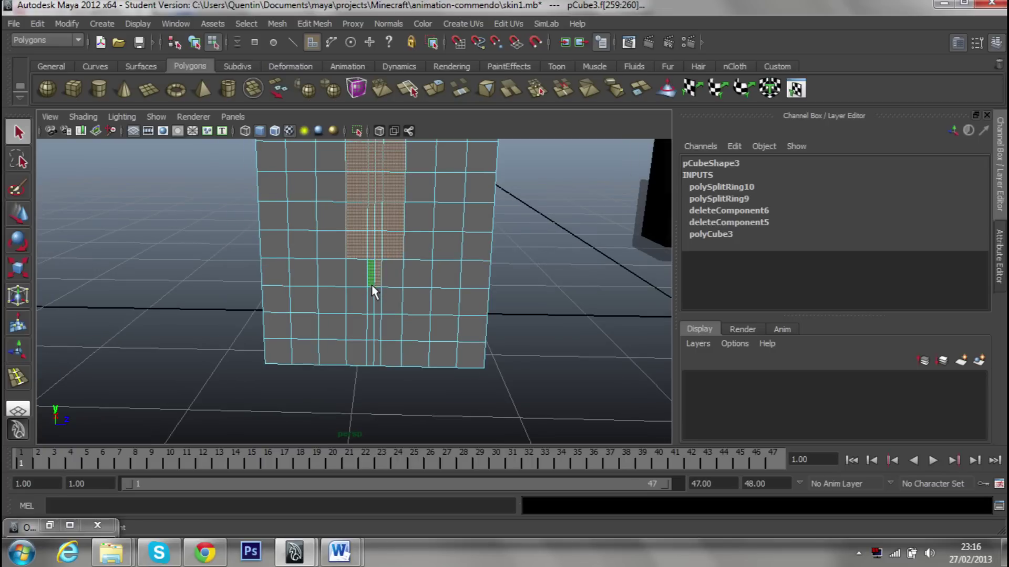
left_click(376, 300, "shift")
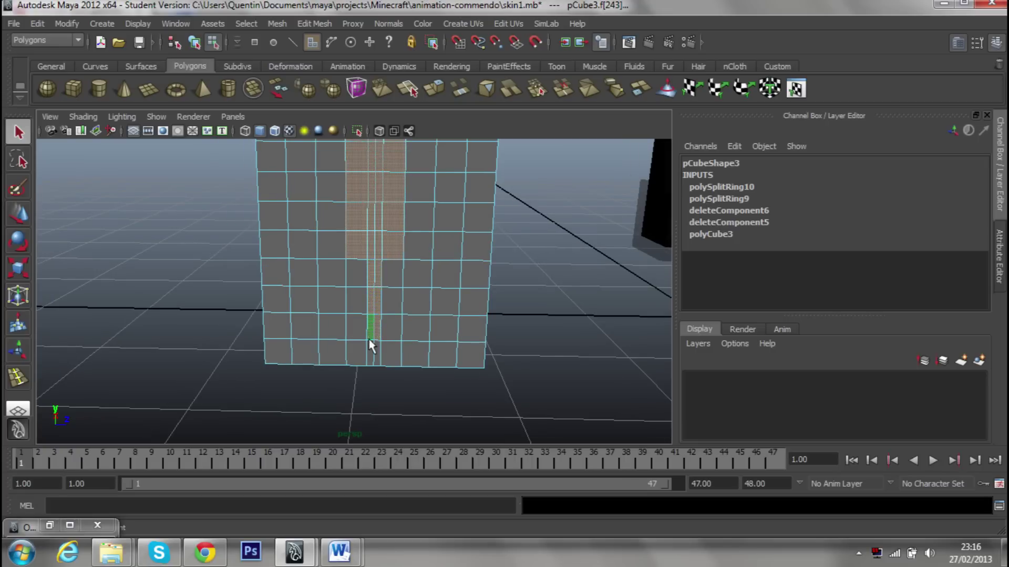
left_click(483, 404)
scroll(482, 403, "down", 3)
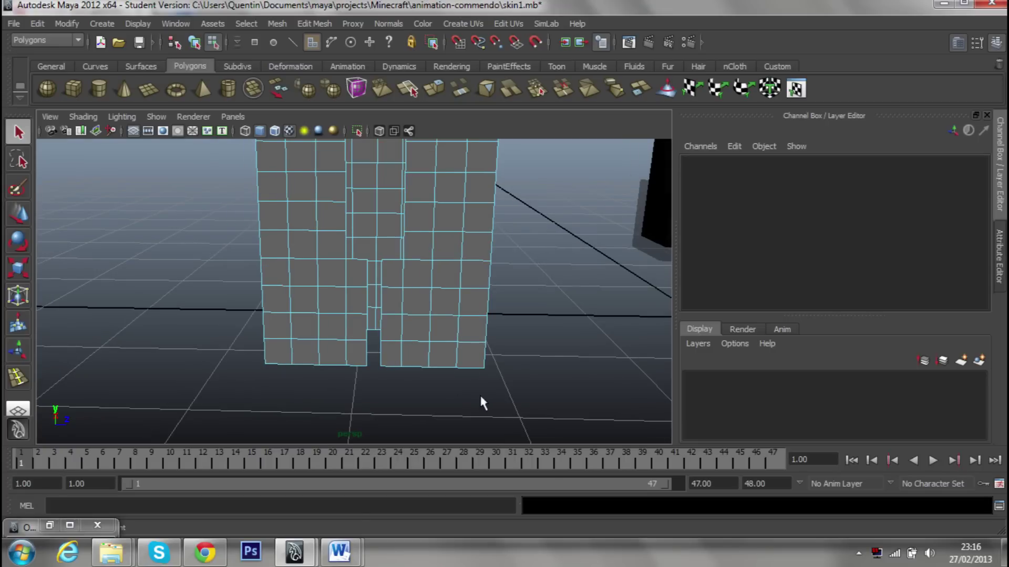
Select the grey column object and switch it to face component mode.
mouse_move(480, 340)
left_mouse_down("alt")
mouse_move(572, 392)
mouse_move(547, 367)
left_mouse_up("alt")
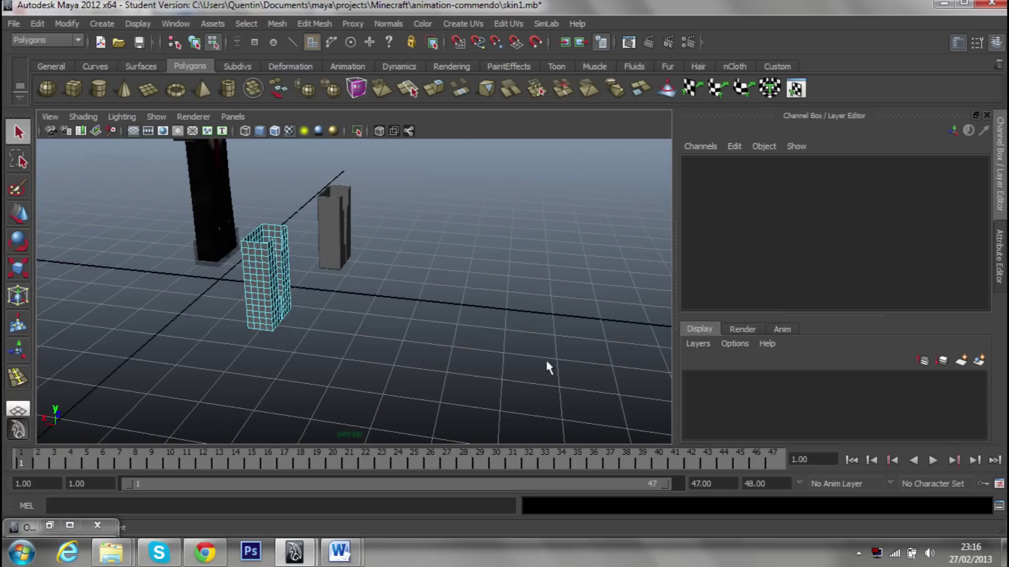
right_click_drag(277, 273, 337, 251)
mouse_move(337, 250)
left_mouse_down("alt")
mouse_move(367, 264)
mouse_move(338, 299)
mouse_move(233, 291)
left_mouse_up("alt")
right_click_drag(234, 292, 480, 342, "alt")
left_click(347, 328)
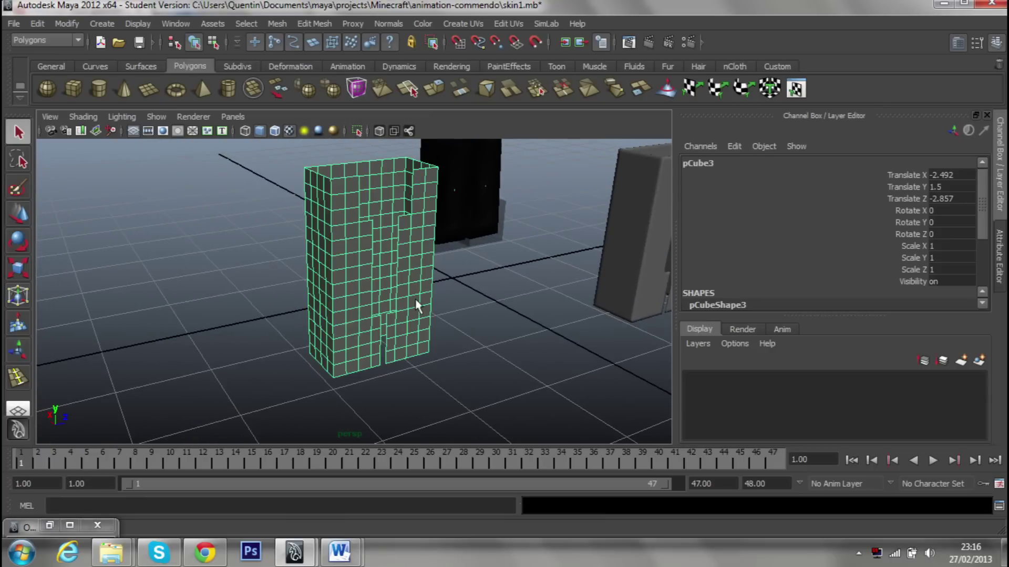
left_click_drag(415, 305, 405, 308, "alt")
right_click_drag(371, 243, 359, 317, "alt")
right_click(359, 293)
right_click_drag(359, 317, 383, 300, "alt")
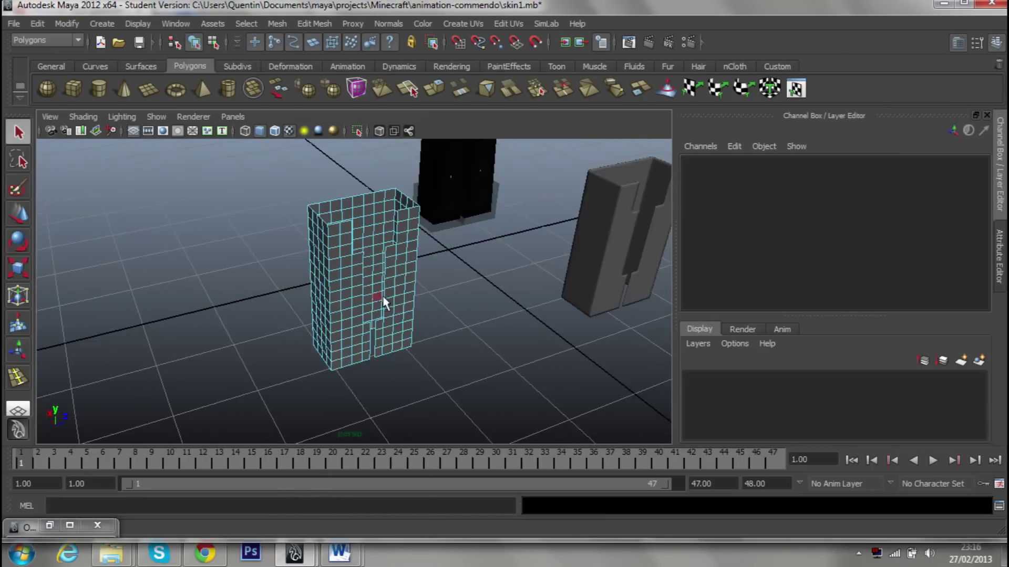
Marquee-select every face of the column and start a face extrusion.
left_click_drag(383, 299, 354, 322, "alt")
left_click_drag(400, 248, 425, 346, "alt")
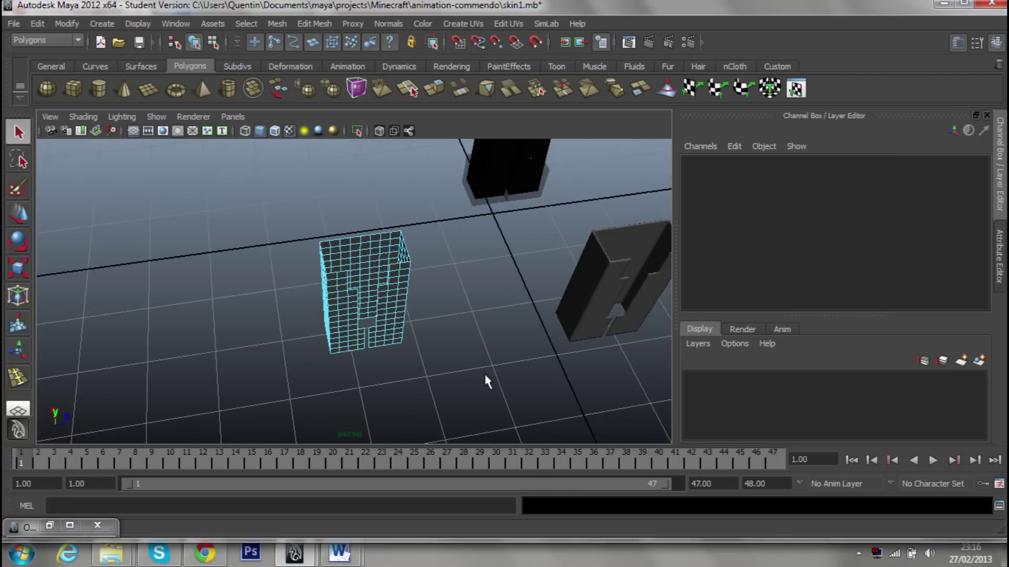
left_click_drag(483, 380, 279, 210)
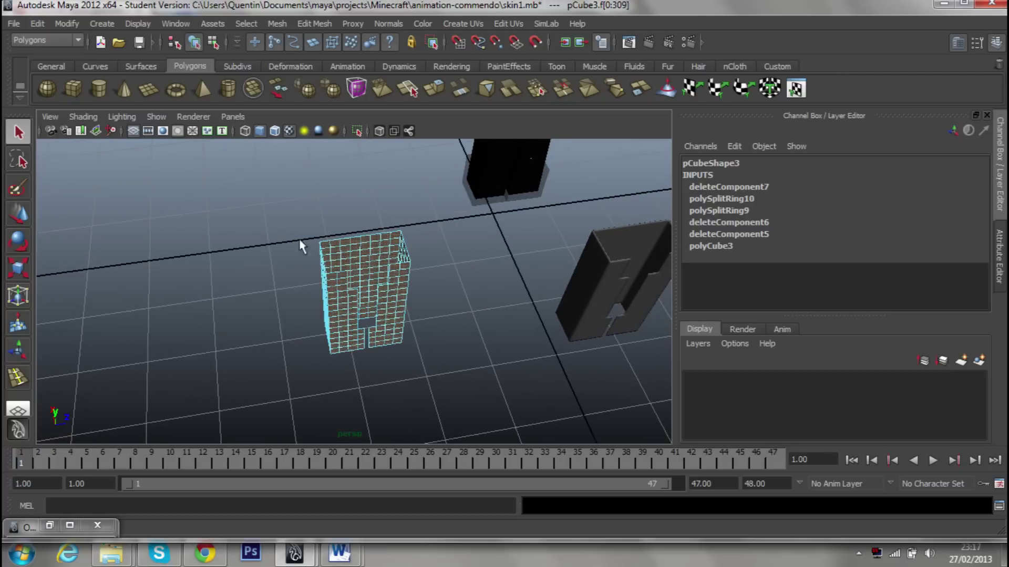
right_click_drag(385, 300, 394, 337, "shift")
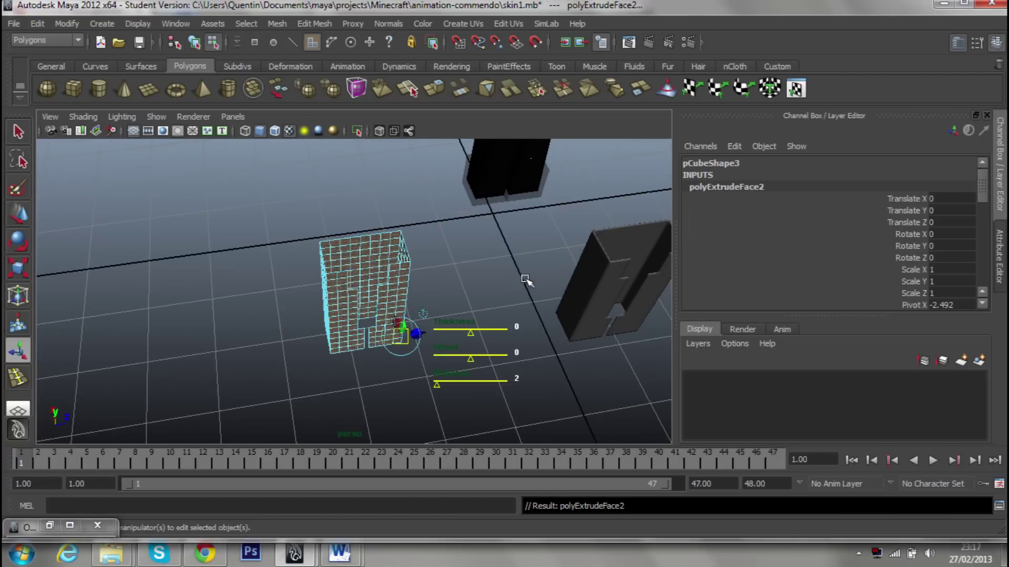
Give polyExtrudeFace2 1 division and thickness 1, then deselect the faces.
left_click_drag(434, 384, 435, 388)
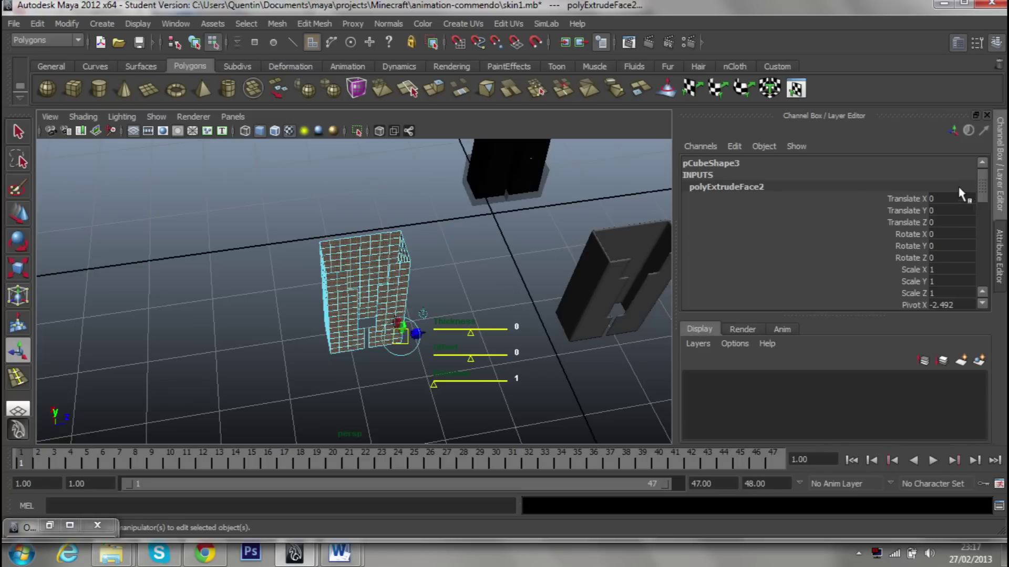
scroll(958, 185, "down", 5)
scroll(943, 222, "down", 5)
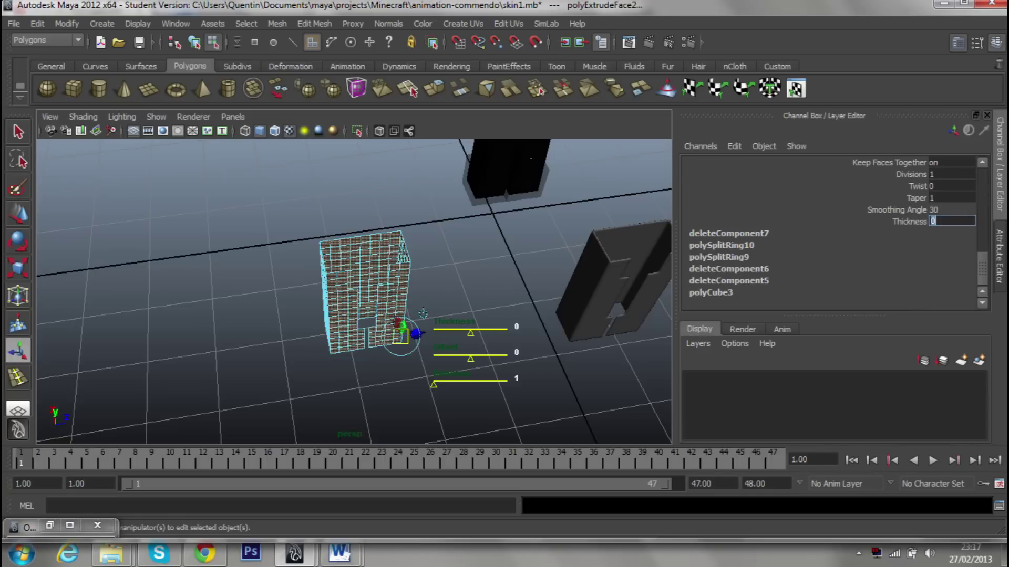
scroll(559, 207, "up", 5)
mouse_move(444, 282)
left_mouse_down("alt")
mouse_move(476, 288)
mouse_move(577, 267)
mouse_move(444, 282)
mouse_move(429, 225)
mouse_move(385, 293)
left_mouse_up("alt")
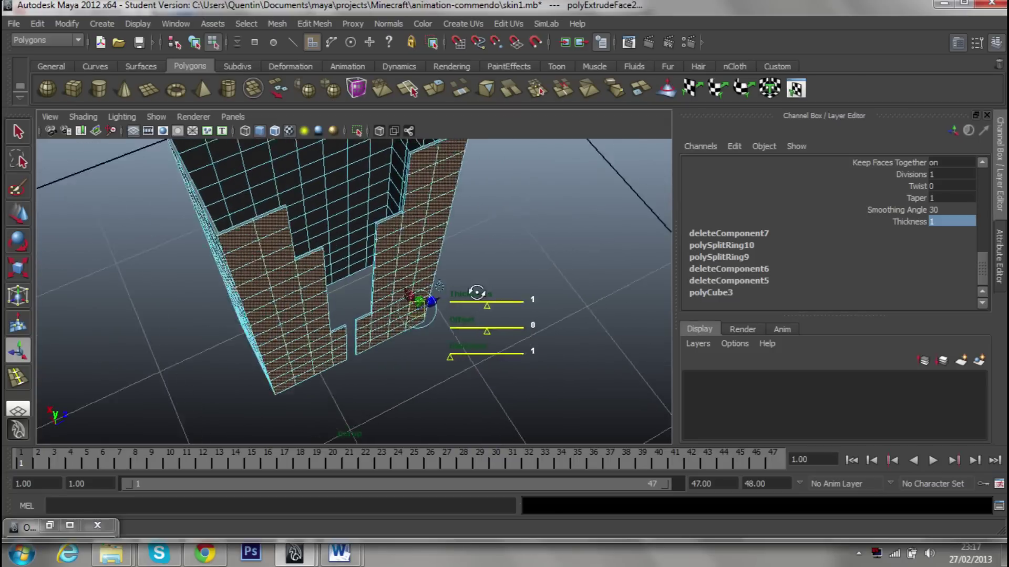
scroll(577, 267, "down", 3)
scroll(578, 265, "down", 3)
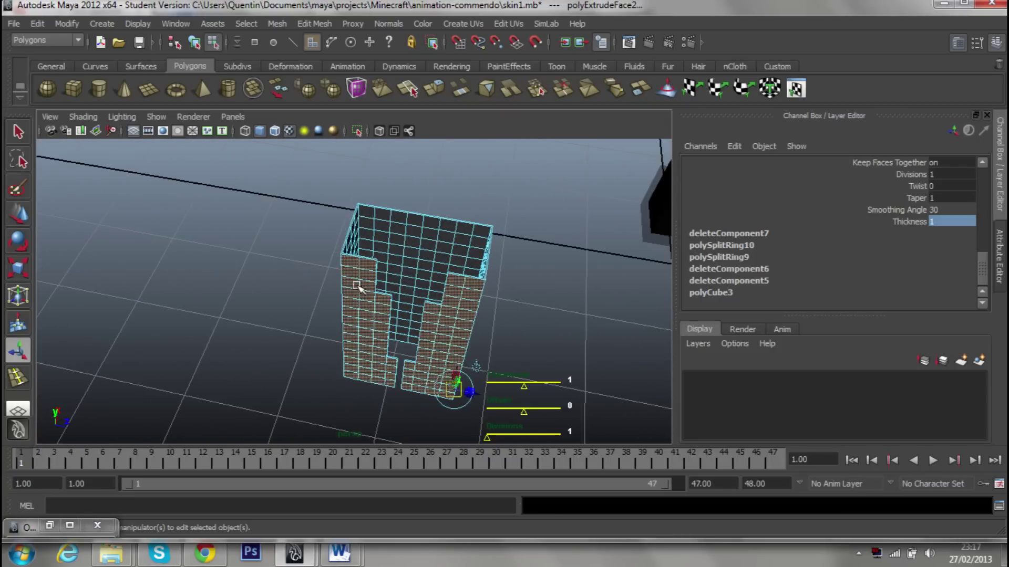
scroll(444, 282, "down", 3)
scroll(436, 263, "up", 3)
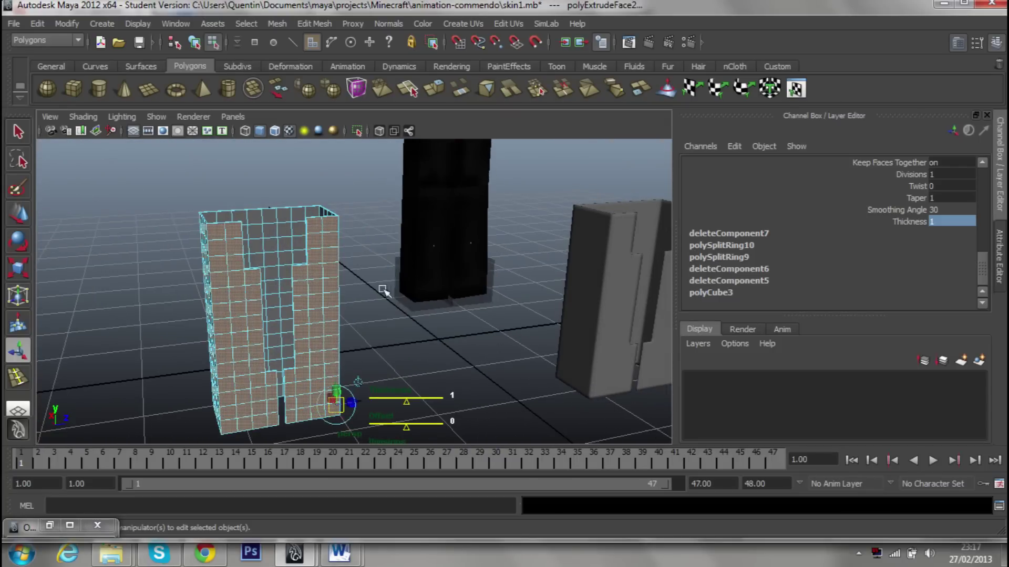
left_click(412, 361)
left_click_drag(419, 360, 386, 356, "alt")
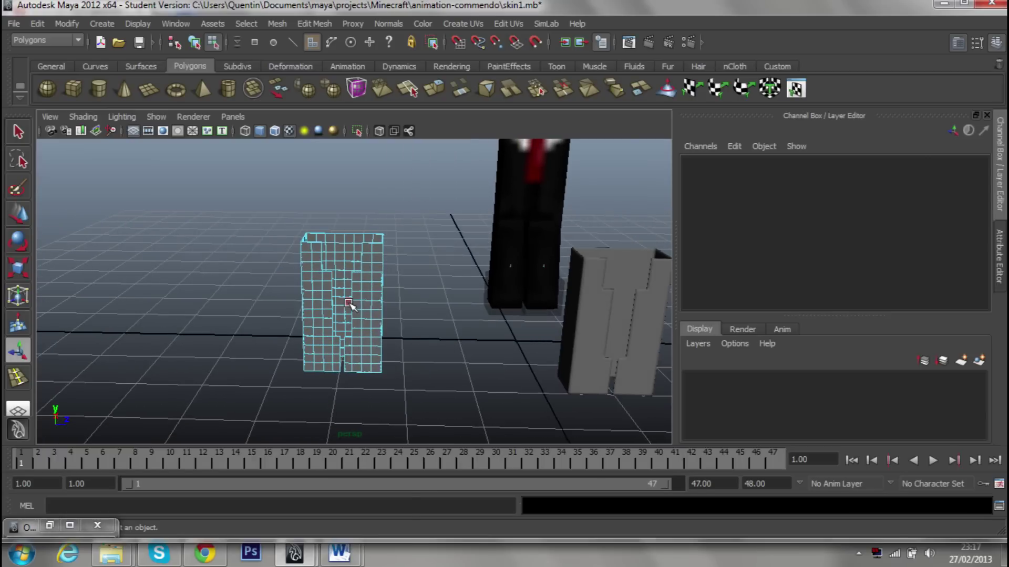
Return pCube3 to object mode and apply Smooth with 2 divisions and continuity 0.
right_click_drag(349, 305, 410, 262)
mouse_move(377, 304)
left_mouse_down("alt")
mouse_move(428, 292)
mouse_move(357, 325)
left_mouse_up("alt")
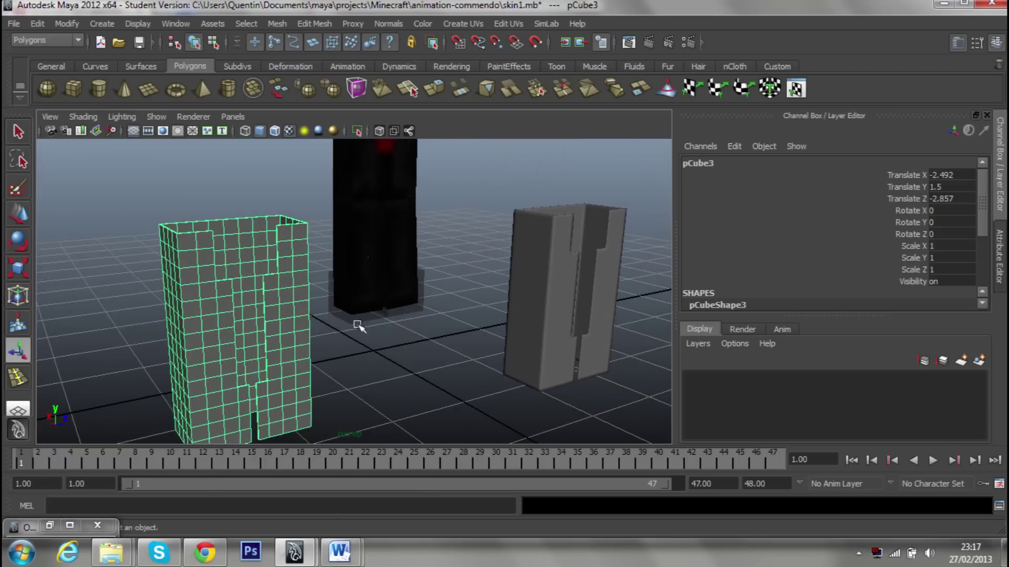
right_click_drag(357, 325, 505, 303, "alt")
left_click_drag(505, 303, 349, 318, "alt")
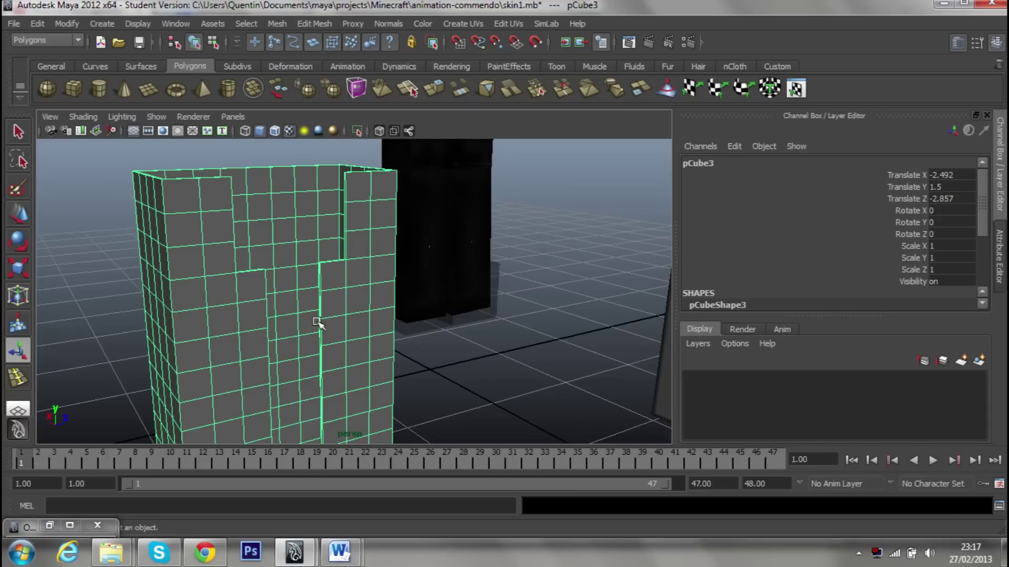
right_click_drag(318, 283, 317, 322, "shift")
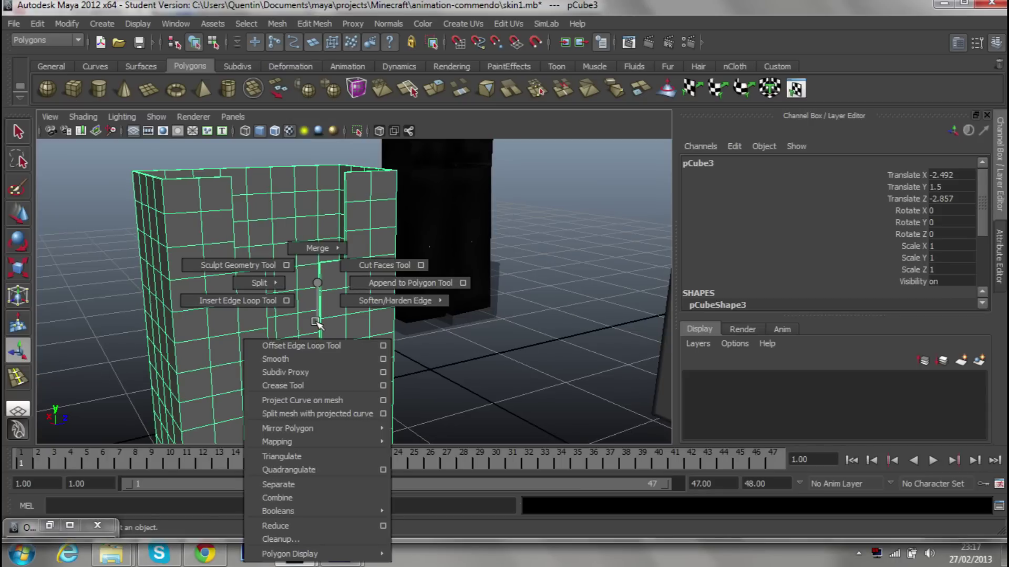
left_click(385, 359)
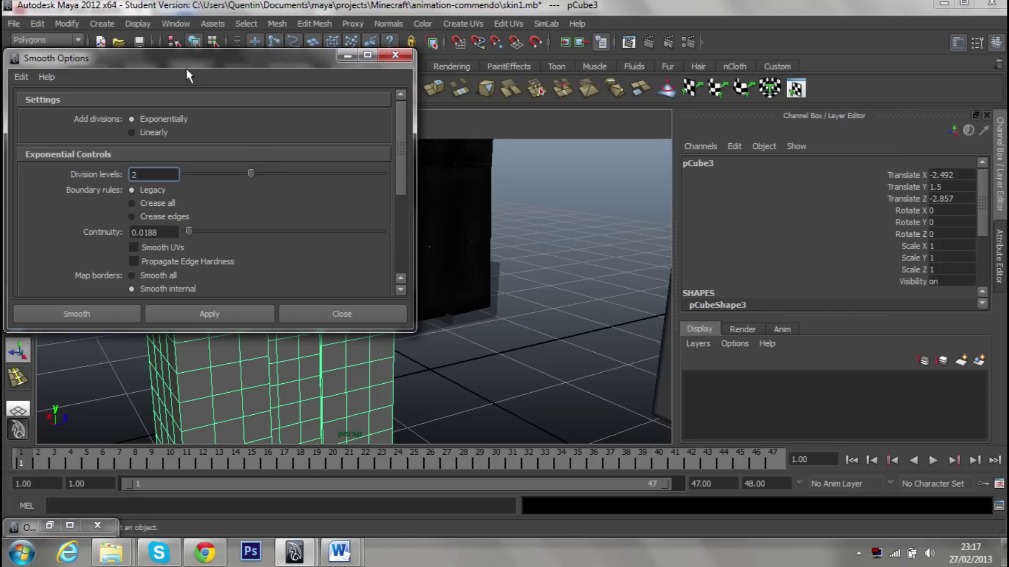
left_click_drag(189, 52, 713, 50)
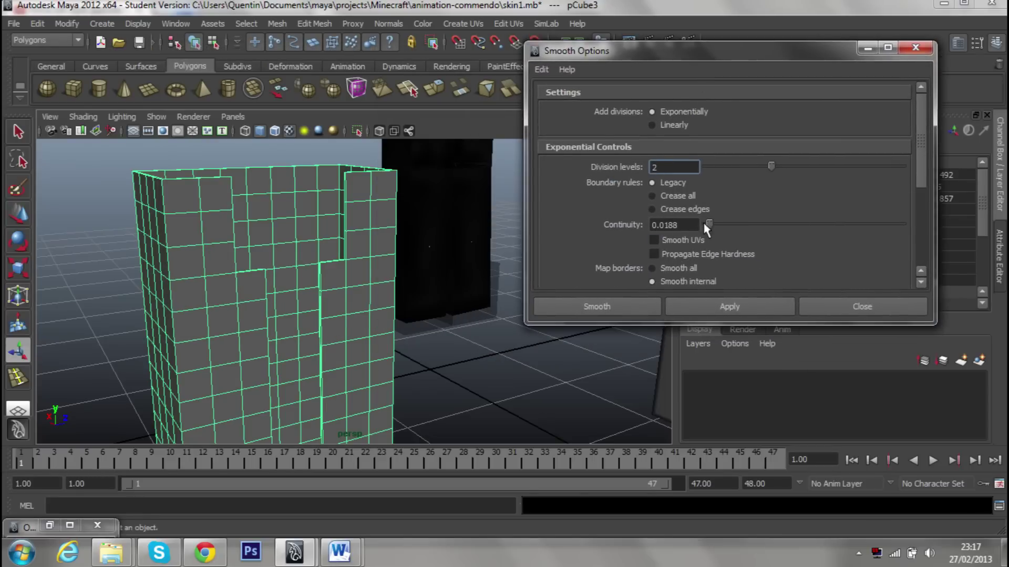
left_click_drag(707, 225, 661, 231)
scroll(292, 250, "down", 3)
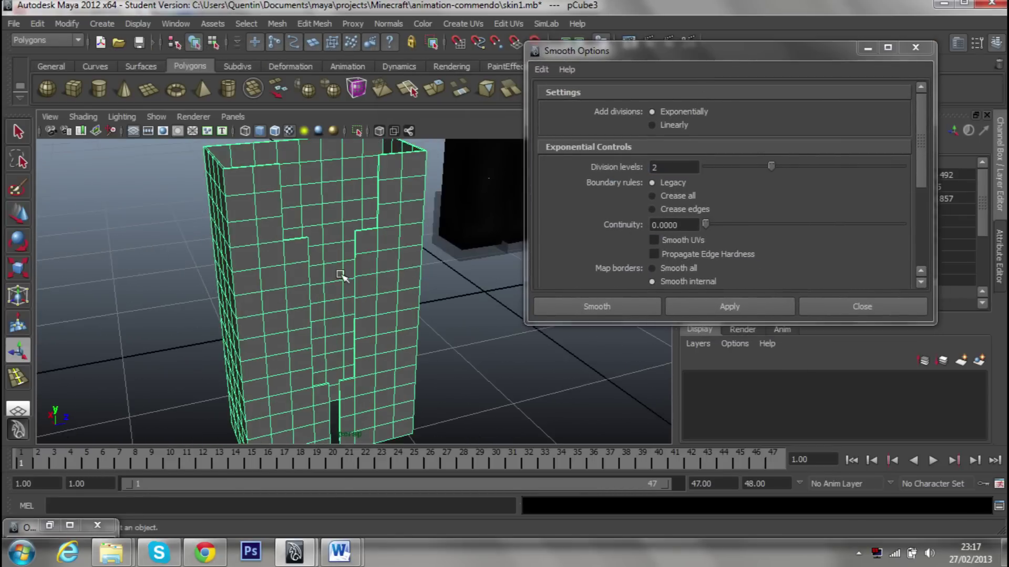
scroll(342, 275, "down", 3)
scroll(415, 274, "down", 2)
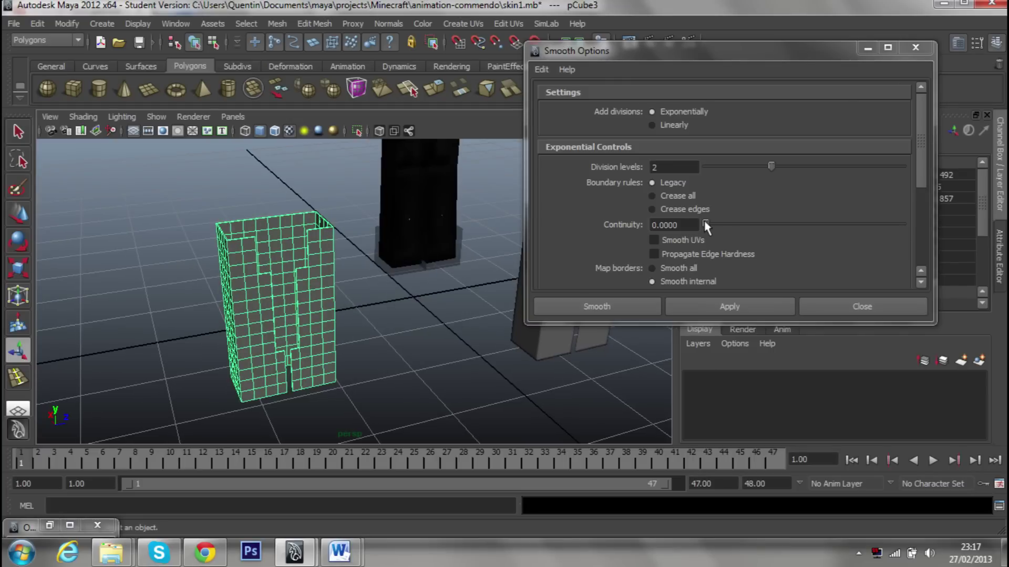
left_click(632, 310)
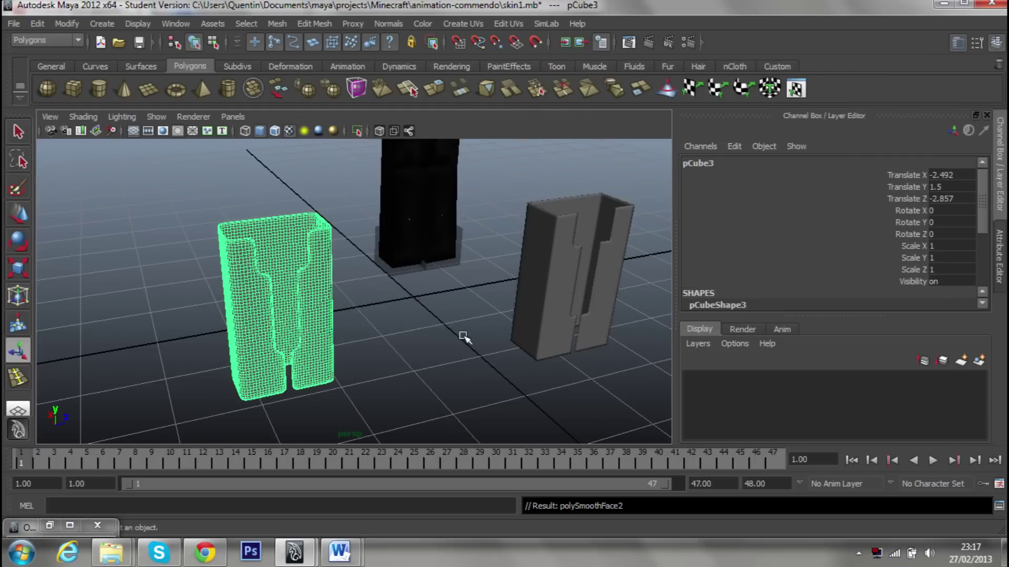
left_click_drag(464, 337, 420, 321, "alt")
key("ctrl+F11")
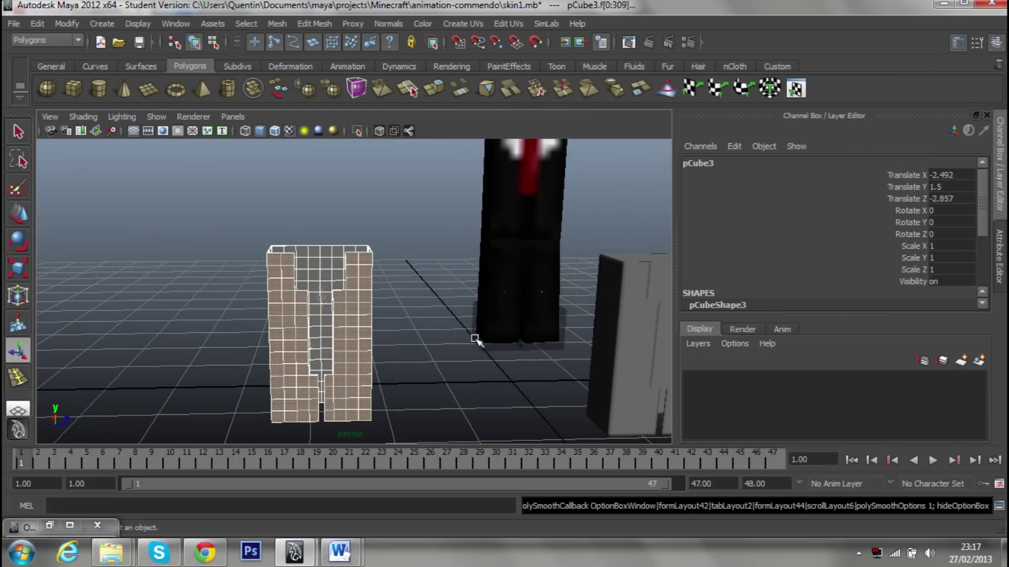
right_click_drag(342, 312, 339, 347, "shift")
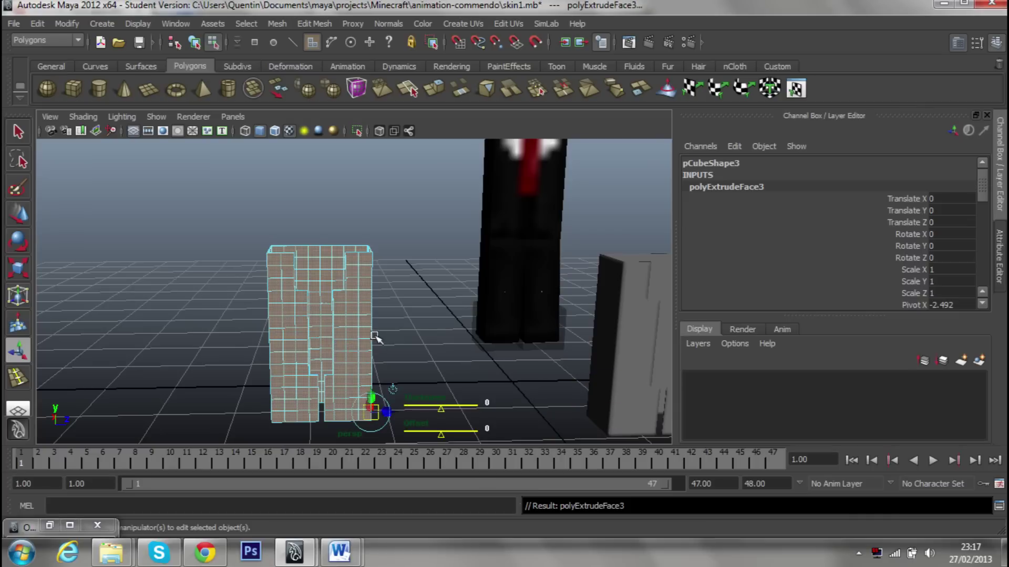
key("ctrl+z")
right_click_drag(354, 311, 359, 371, "shift")
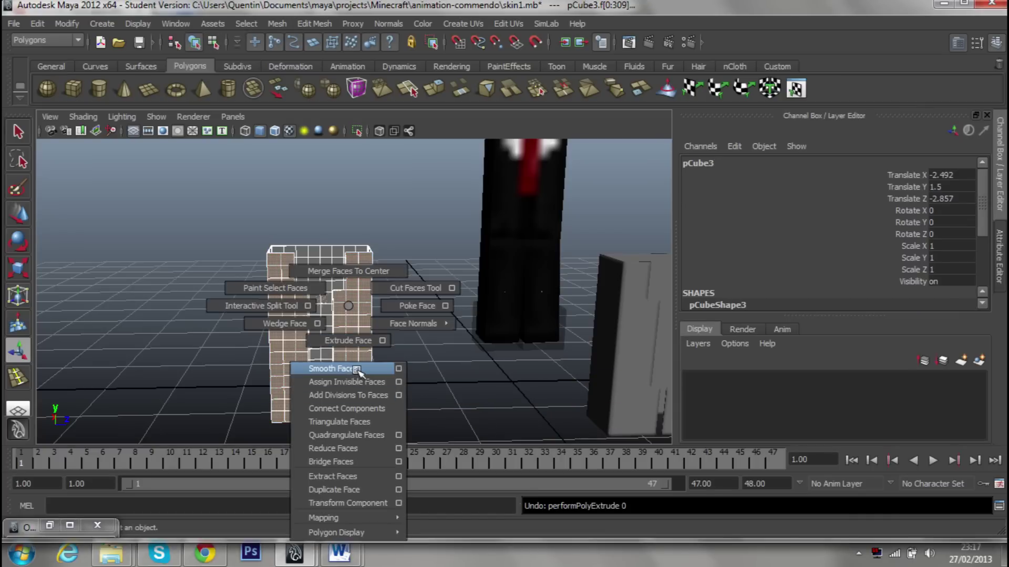
right_click_drag(358, 370, 415, 320, "shift")
left_click(412, 322)
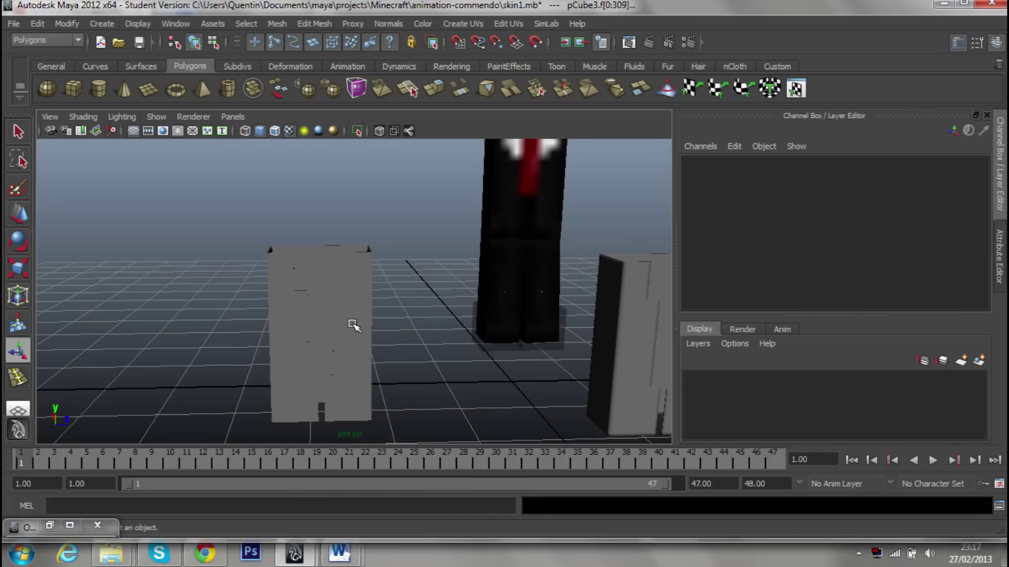
right_click_drag(353, 326, 407, 281)
left_click(347, 304)
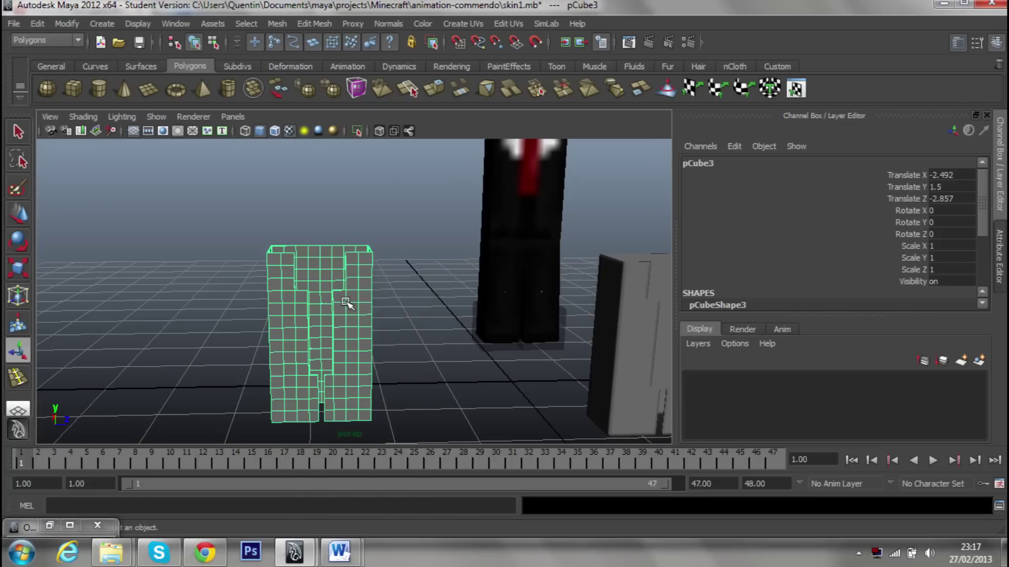
right_click_drag(345, 282, 416, 361, "shift")
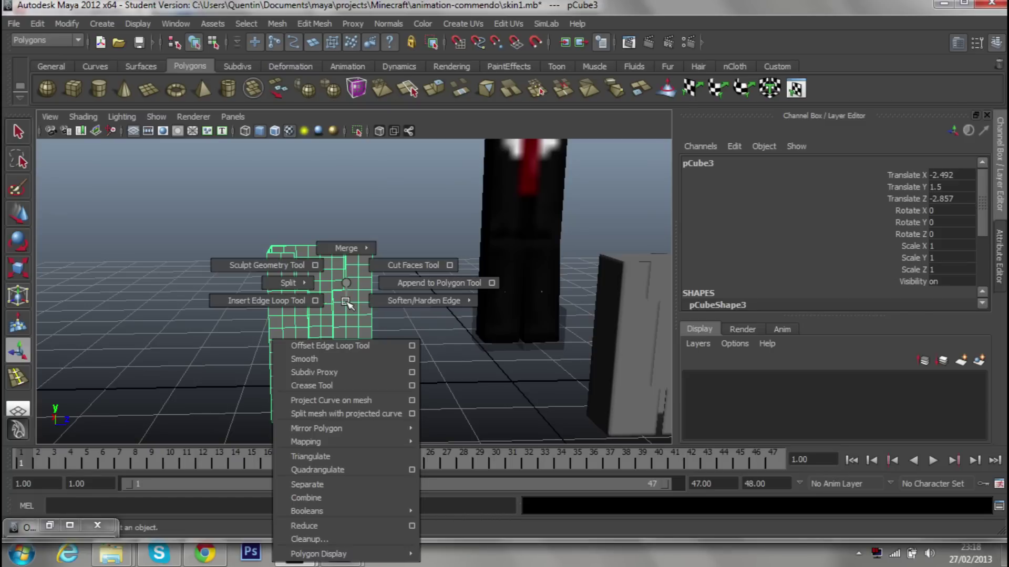
left_click(414, 360)
left_click_drag(812, 225, 624, 230)
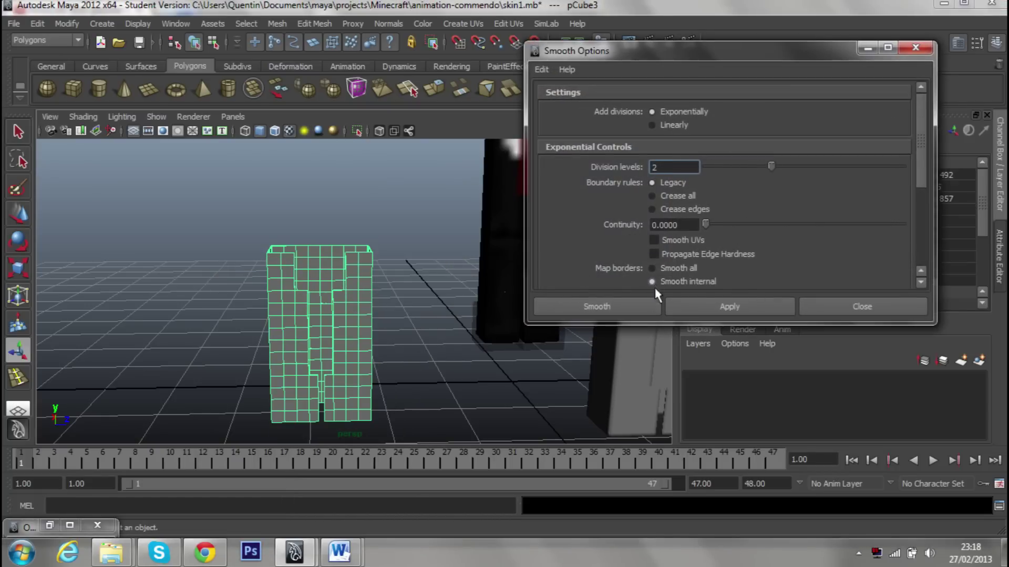
left_click(587, 310)
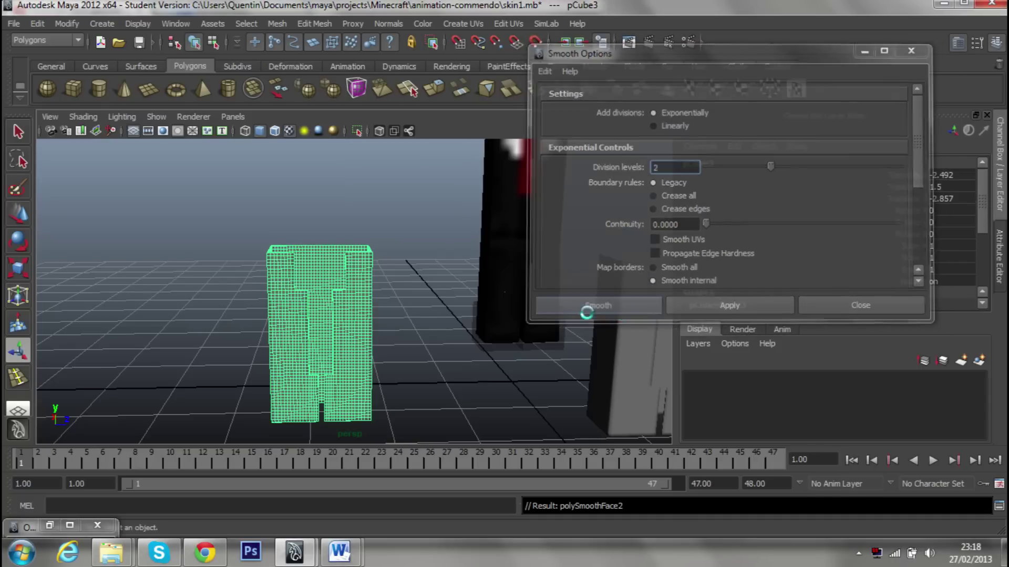
mouse_move(586, 313)
left_mouse_down("alt")
mouse_move(448, 333)
mouse_move(448, 358)
left_mouse_up("alt")
key("ctrl+z")
scroll(395, 311, "up", 2)
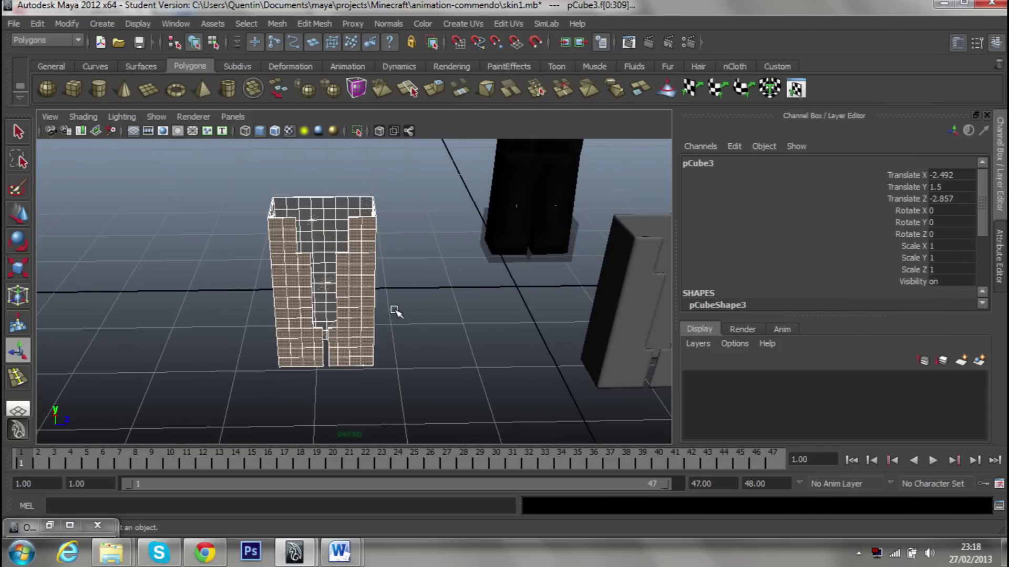
scroll(396, 311, "up", 2)
left_click(391, 284)
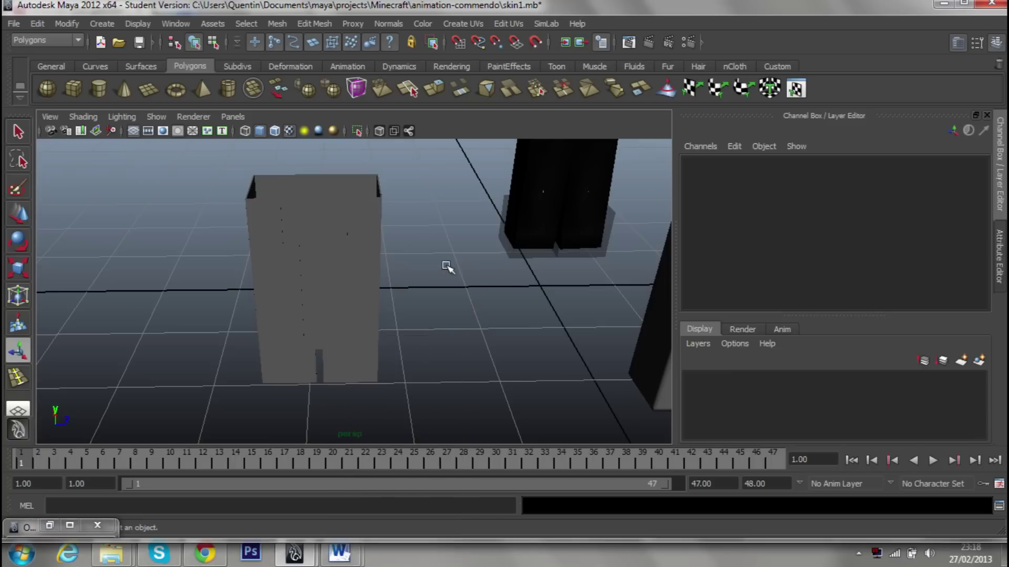
Apply a one-level Smooth to the column object.
left_click(374, 279)
right_click(364, 276, "shift")
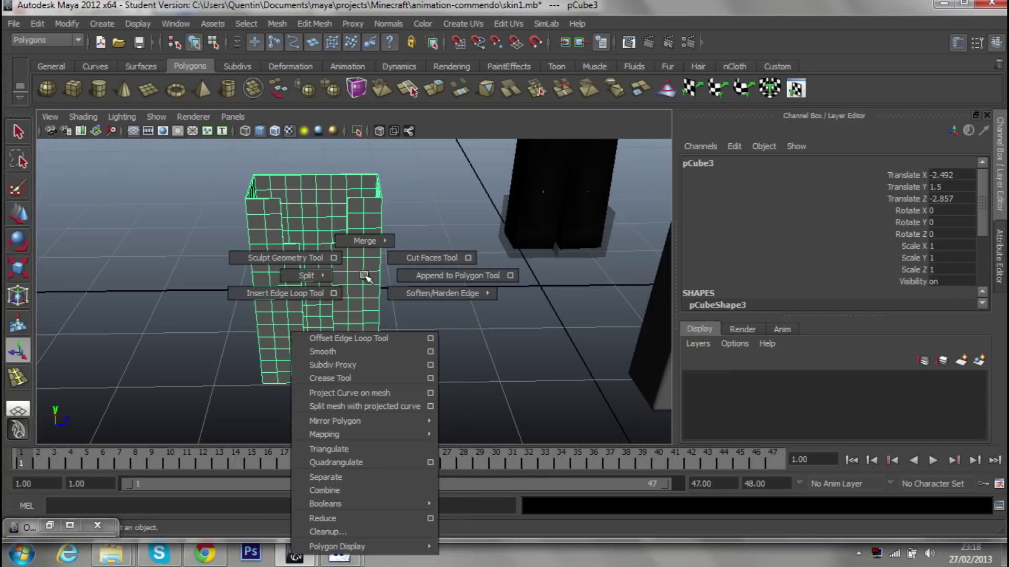
left_click(433, 352)
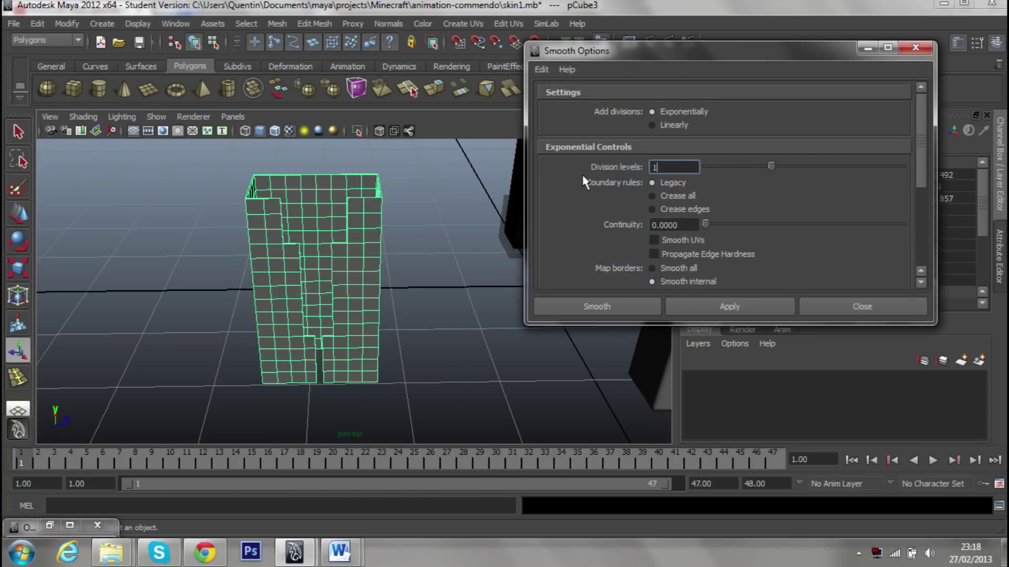
left_click(597, 307)
scroll(450, 311, "down", 3)
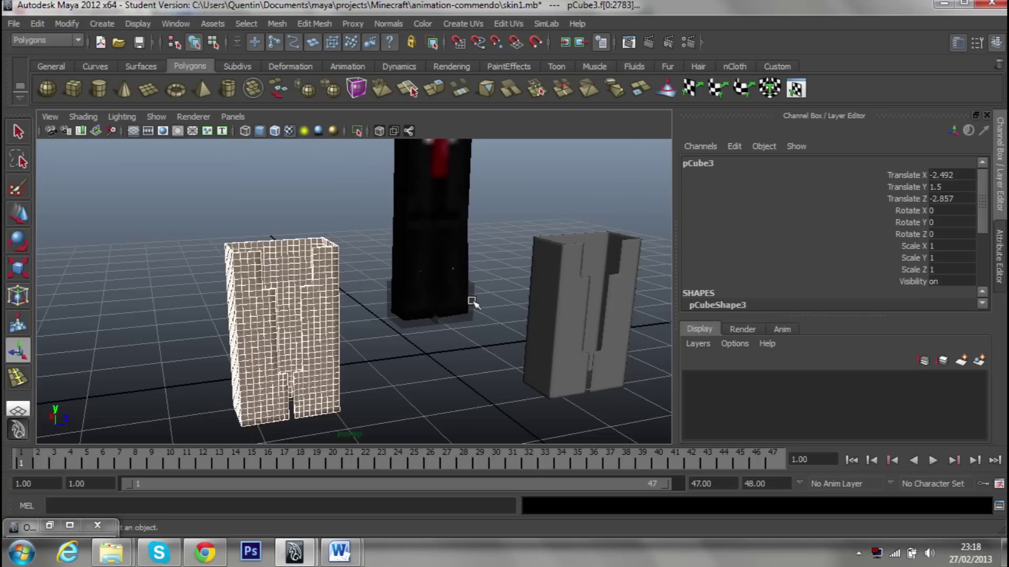
Inspect the legs and select the green pCube3 clothing mesh.
left_click(434, 338)
left_click_drag(434, 338, 408, 372, "alt")
scroll(408, 371, "down", 3)
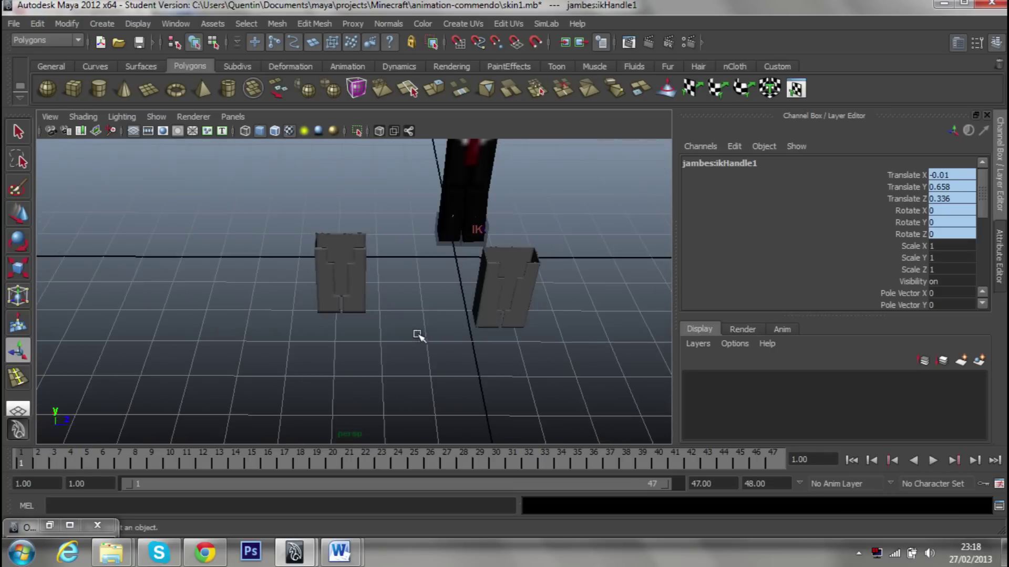
left_click_drag(417, 333, 351, 338, "alt")
right_click_drag(351, 338, 484, 340, "alt")
left_click(571, 315)
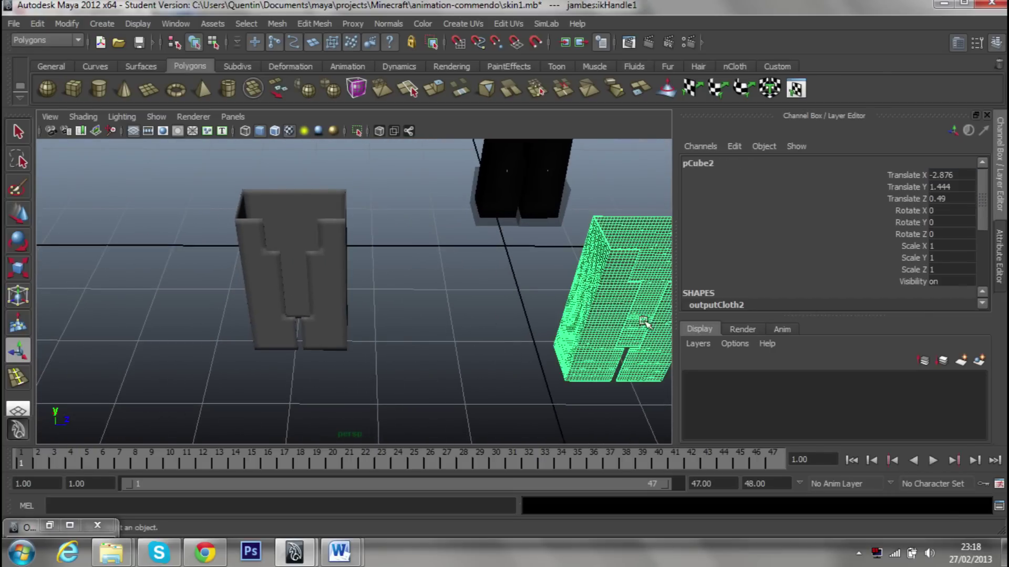
left_click(336, 295)
right_click_drag(378, 301, 450, 329, "alt")
scroll(450, 315, "down", 2)
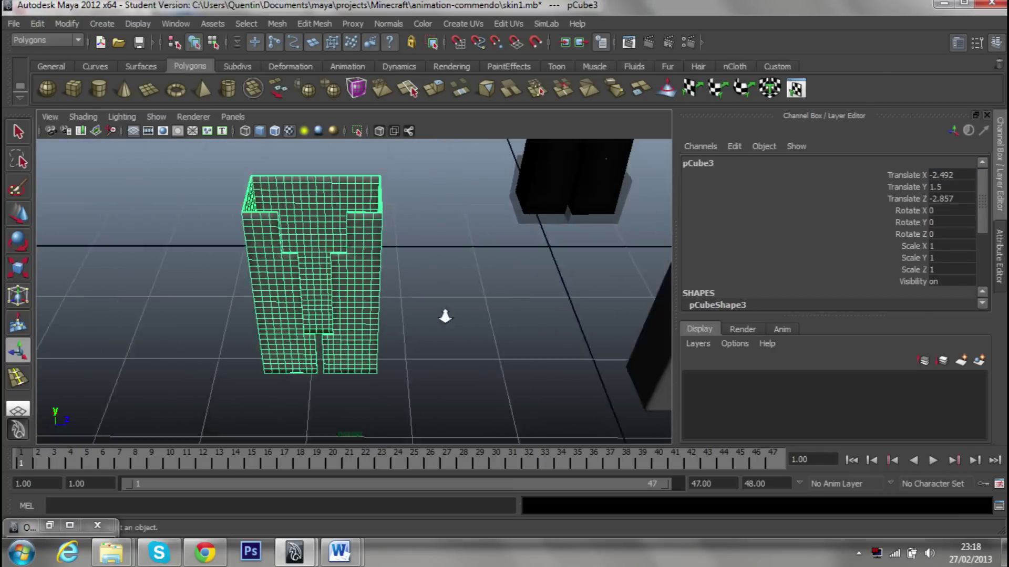
mouse_move(450, 315)
left_mouse_down("alt")
mouse_move(510, 257)
mouse_move(369, 289)
left_mouse_up("alt")
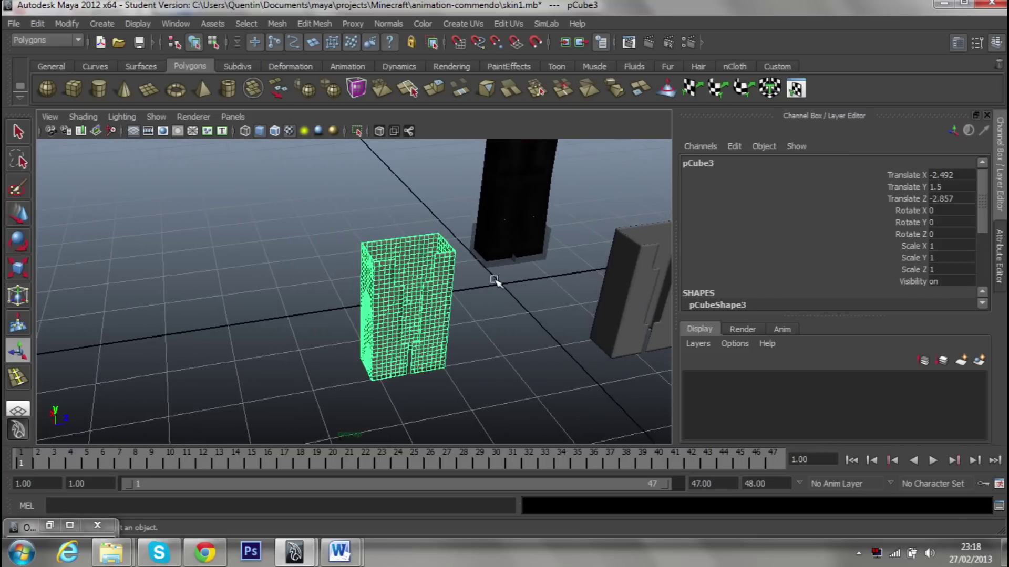
scroll(436, 291, "up", 4)
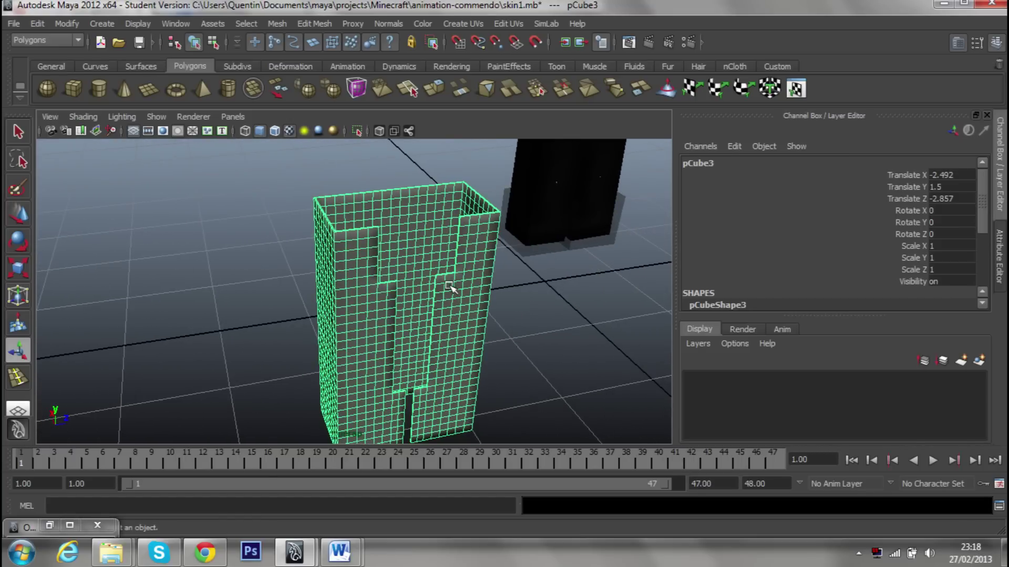
scroll(429, 301, "up", 2)
scroll(428, 278, "up", 3)
Orbit and zoom around the green pCube3 mesh to inspect it.
mouse_move(432, 272)
left_mouse_down("alt")
mouse_move(466, 247)
mouse_move(368, 291)
mouse_move(418, 243)
mouse_move(337, 263)
left_mouse_up("alt")
scroll(419, 244, "down", 3)
scroll(420, 247, "up", 2)
scroll(434, 254, "down", 2)
scroll(429, 255, "up", 5)
scroll(429, 255, "down", 3)
scroll(265, 292, "up", 5)
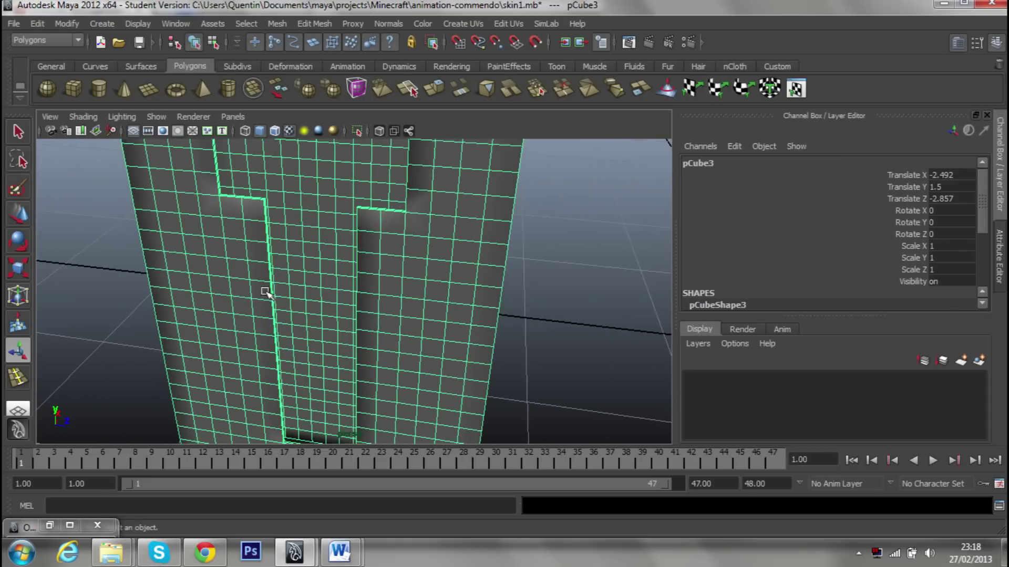
Activate the Move tool and enter pivot edit mode with Insert.
left_click(20, 215)
scroll(338, 303, "down", 2)
mouse_move(338, 304)
left_mouse_down("alt")
mouse_move(387, 276)
mouse_move(518, 272)
left_mouse_up("alt")
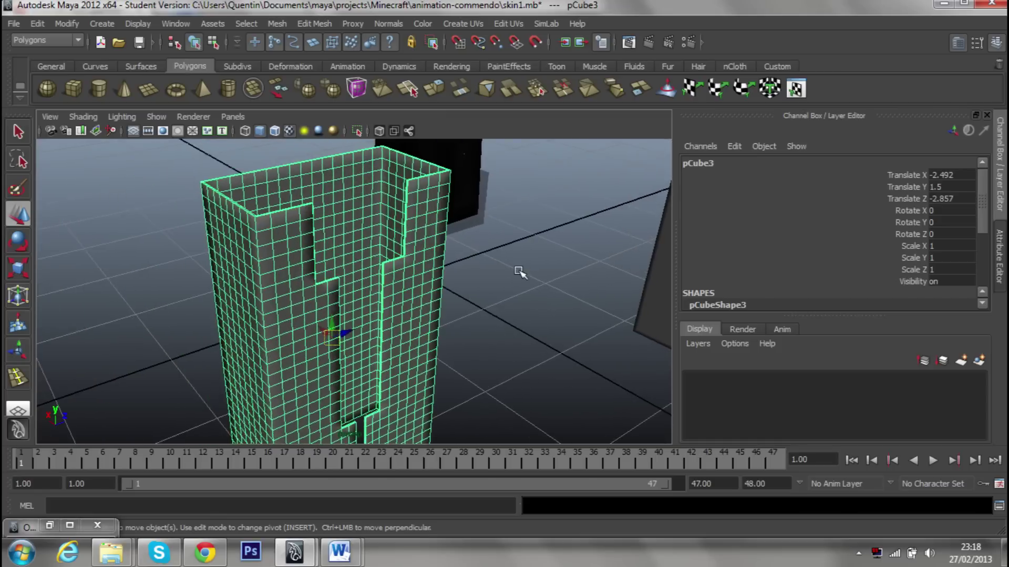
scroll(518, 272, "down", 1)
key("Insert")
scroll(576, 293, "up", 2)
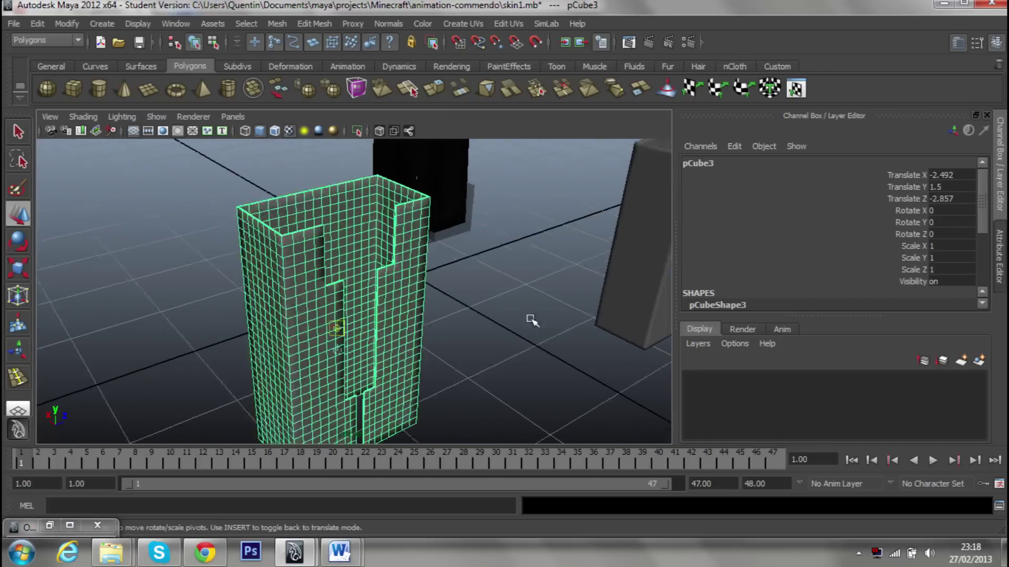
scroll(387, 291, "up", 3)
mouse_move(387, 292)
left_mouse_down("alt")
mouse_move(333, 300)
mouse_move(590, 345)
mouse_move(482, 315)
mouse_move(421, 280)
mouse_move(459, 296)
left_mouse_up("alt")
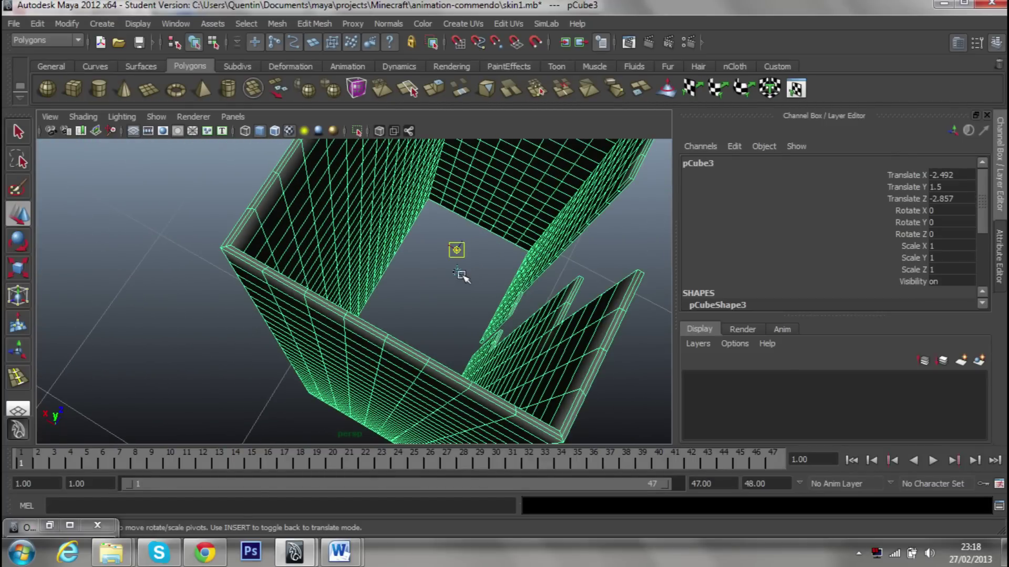
Move pCube3's pivot onto the top corner vertex of its open box.
left_click_drag(459, 249, 264, 256)
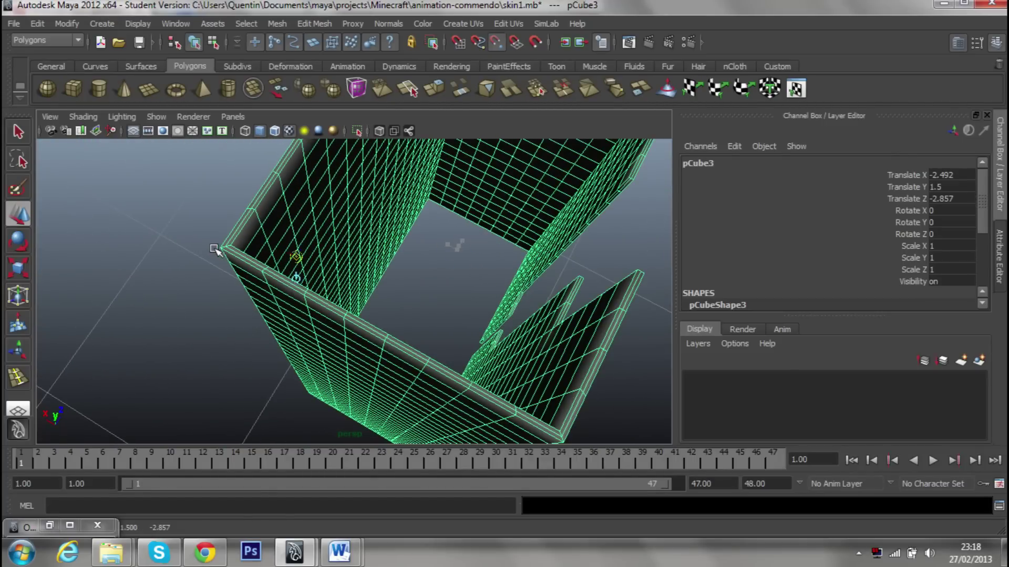
mouse_move(237, 263)
right_mouse_down("alt")
mouse_move(295, 266)
mouse_move(296, 285)
right_mouse_up("alt")
scroll(296, 284, "down", 5)
scroll(299, 286, "down", 2)
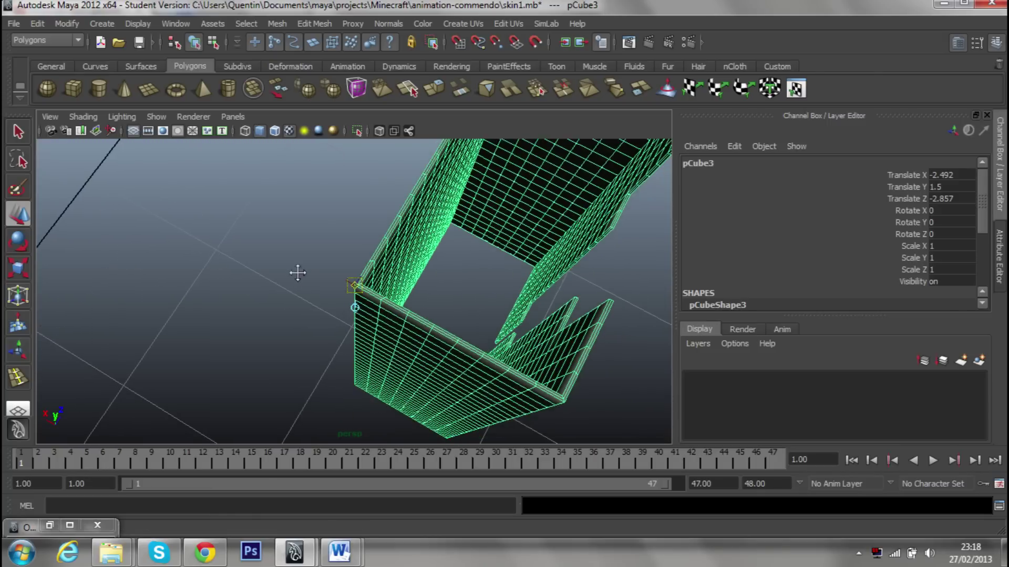
scroll(347, 284, "up", 2)
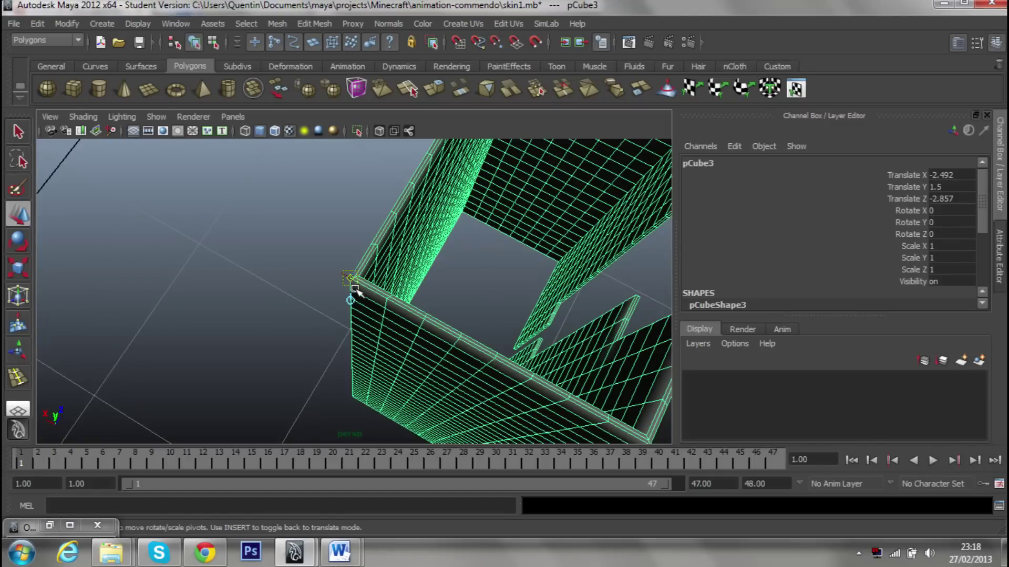
left_click_drag(354, 281, 356, 279)
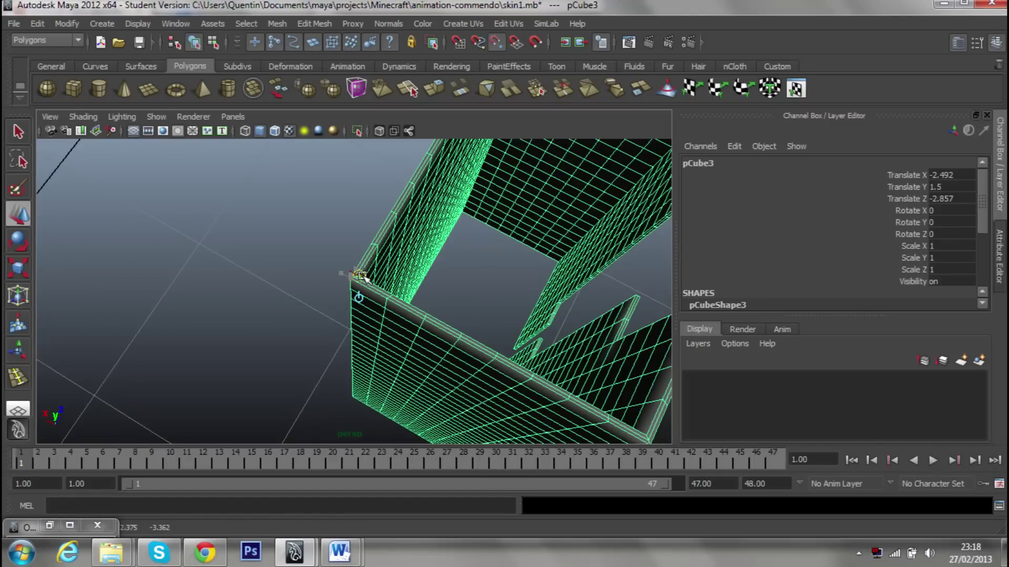
scroll(402, 280, "up", 5)
scroll(410, 274, "down", 3)
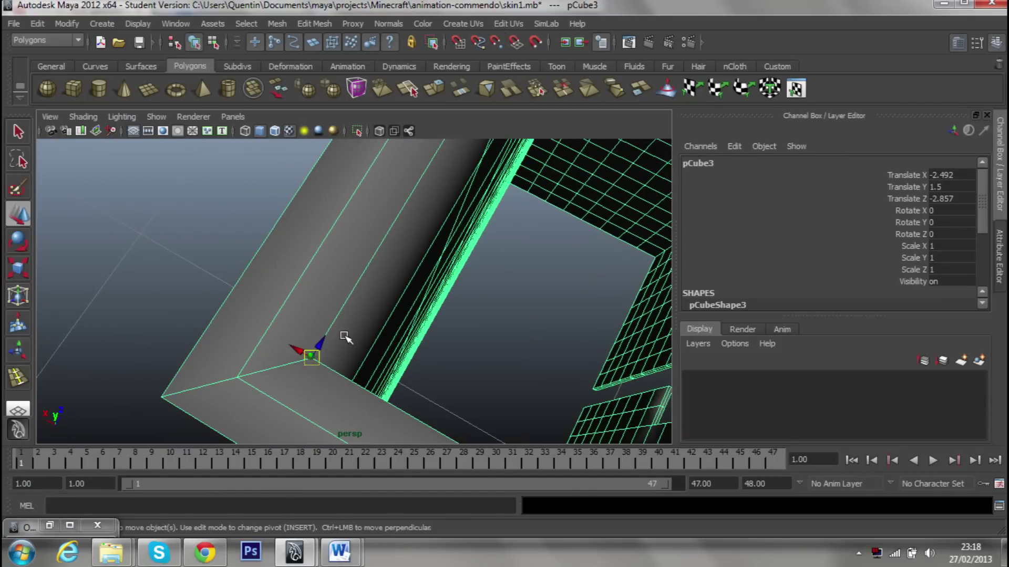
scroll(344, 339, "down", 3)
scroll(322, 338, "down", 2)
mouse_move(319, 339)
left_mouse_down("alt")
mouse_move(503, 270)
mouse_move(478, 370)
left_mouse_up("alt")
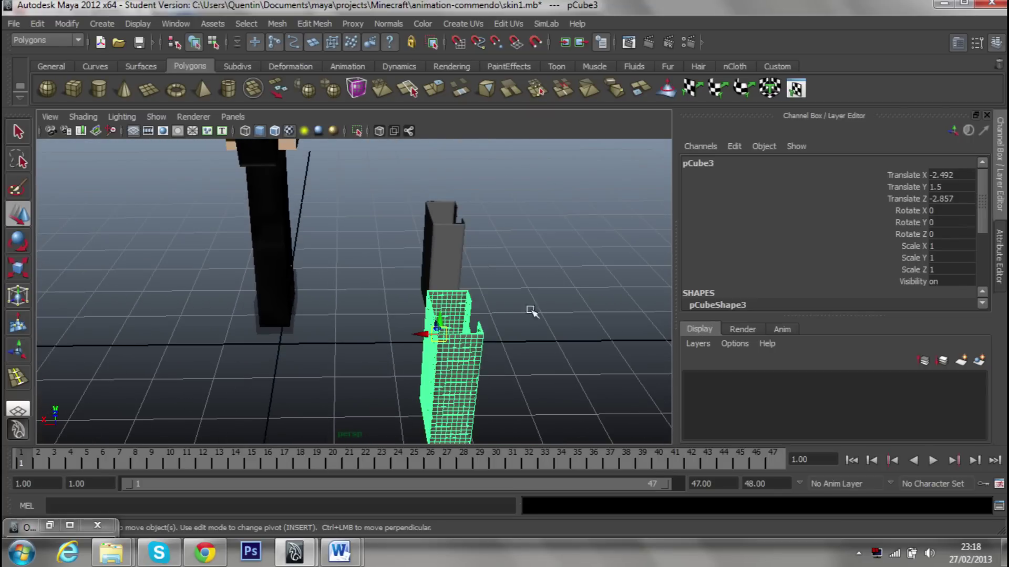
With point snapping on, snap pCube3 onto the top of the leg at X -0.25, Y 2.806, Z -0.25.
left_click(501, 46)
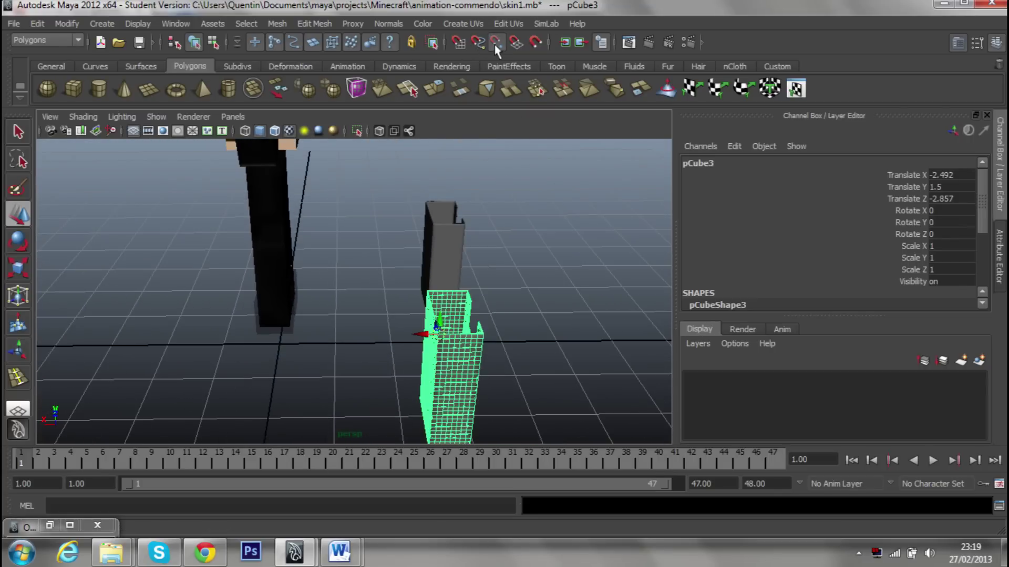
left_click(441, 338)
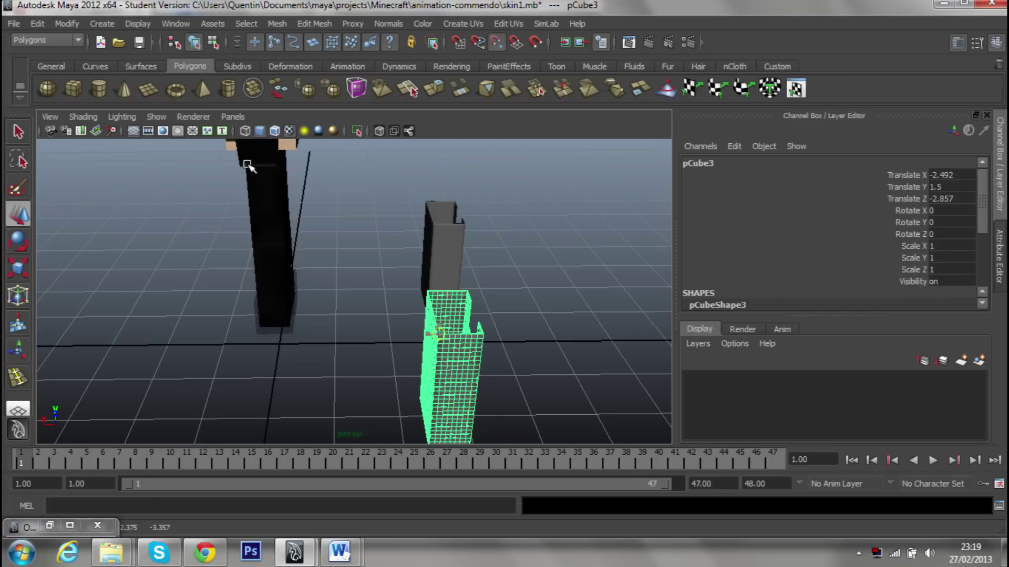
middle_click_drag(246, 165, 407, 302)
key("ctrl+z")
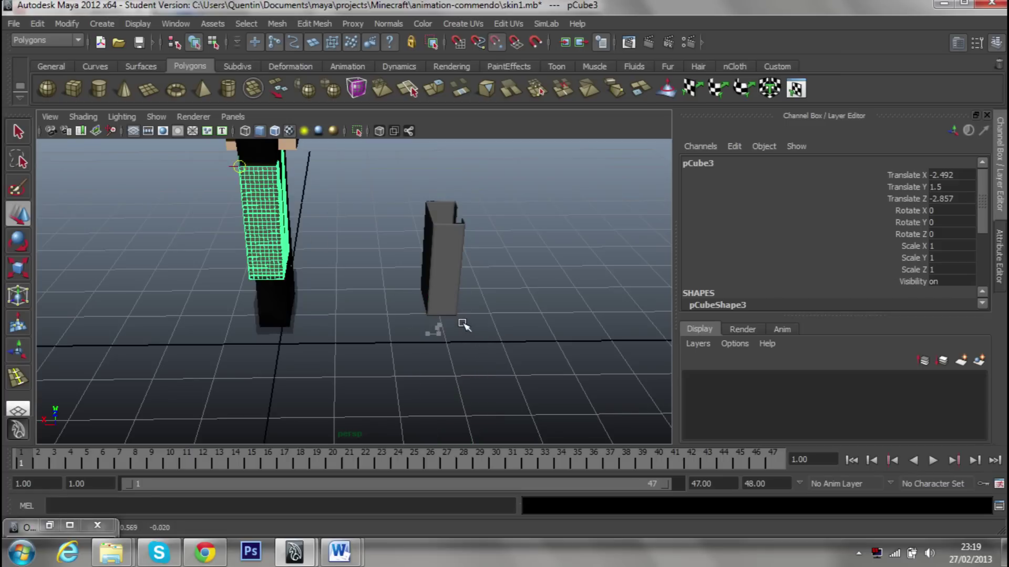
middle_click_drag(463, 323, 468, 230)
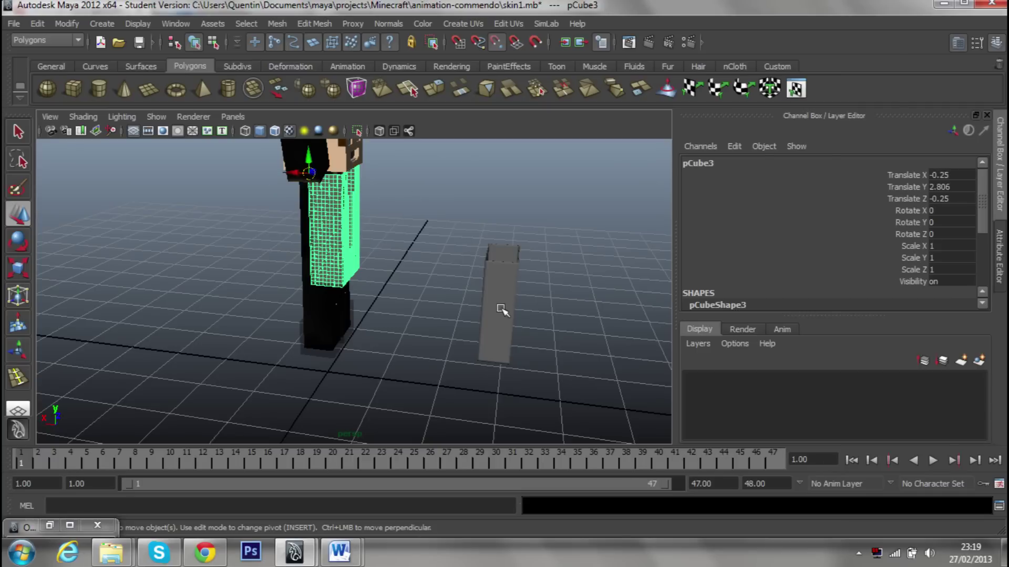
Orbit around the scene and select the grey cloth cube pCube2.
left_click(494, 280)
mouse_move(545, 315)
left_mouse_down("alt")
mouse_move(371, 313)
mouse_move(537, 339)
left_mouse_up("alt")
scroll(448, 293, "up", 5)
left_click(470, 275)
mouse_move(507, 283)
left_mouse_down("alt")
mouse_move(277, 245)
mouse_move(547, 297)
mouse_move(131, 198)
mouse_move(423, 249)
left_mouse_up("alt")
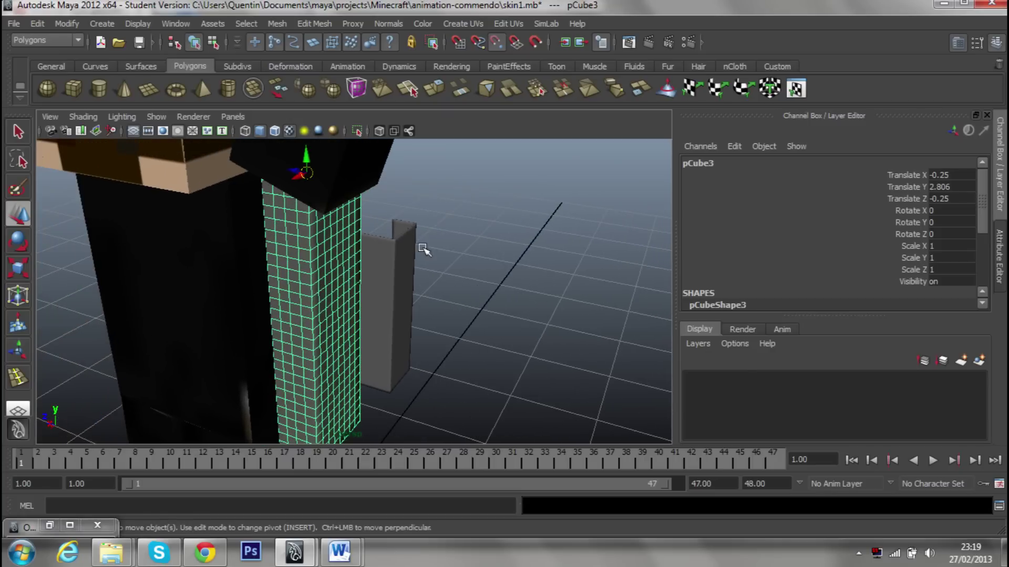
left_click(393, 296)
type("ff")
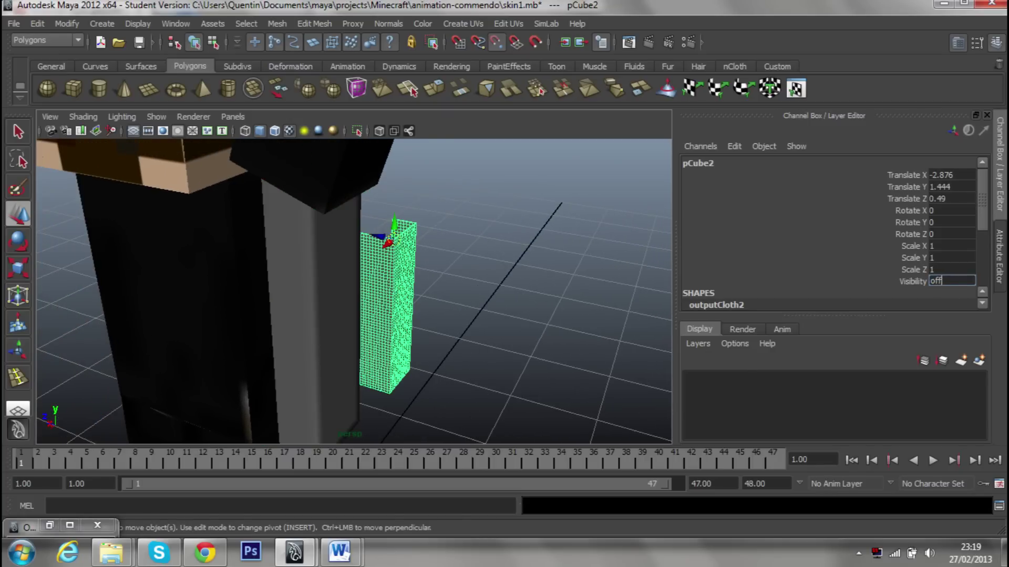
Set pCube2's visibility off and reposition pCube3 to wrap both upper legs.
key("Return")
left_click_drag(378, 287, 338, 281, "alt")
left_click(339, 284)
left_click_drag(418, 291, 397, 288, "alt")
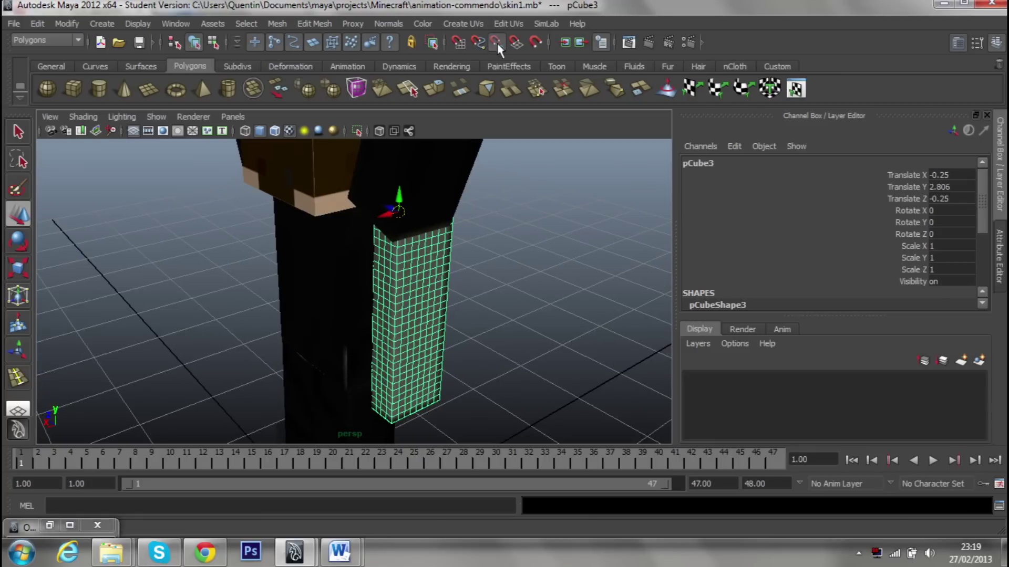
middle_click_drag(349, 219, 349, 218)
mouse_move(349, 219)
left_mouse_down("alt")
mouse_move(446, 264)
mouse_move(286, 243)
mouse_move(353, 287)
mouse_move(468, 264)
left_mouse_up("alt")
Select the leg cube jambes:pCube6, nudge it to test the leg, then deselect it.
scroll(469, 263, "down", 3)
right_click_drag(468, 263, 518, 233, "alt")
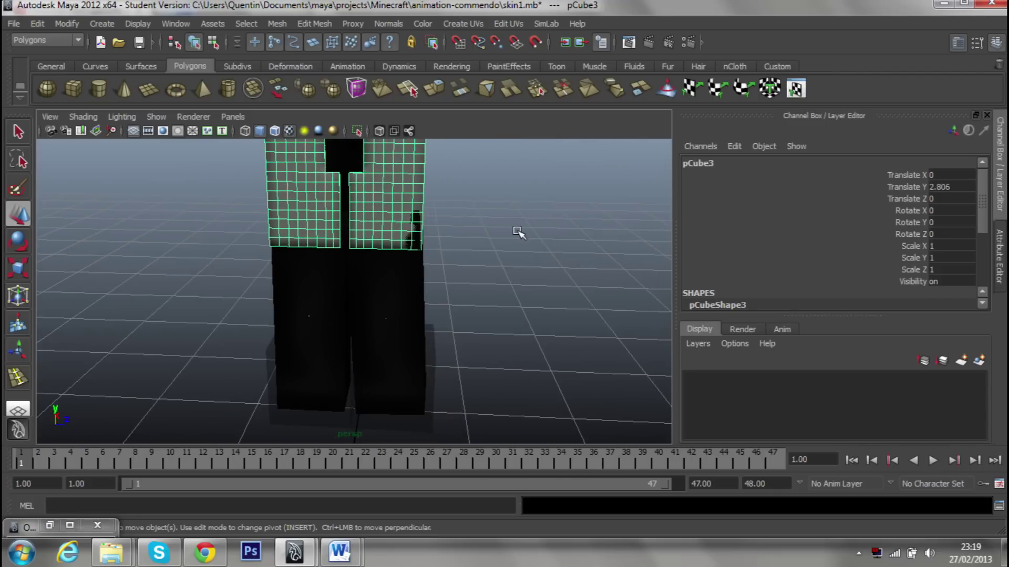
left_click(518, 232)
mouse_move(514, 247)
left_mouse_down("alt")
mouse_move(457, 236)
mouse_move(427, 210)
mouse_move(474, 287)
mouse_move(434, 371)
left_mouse_up("alt")
left_click(408, 371)
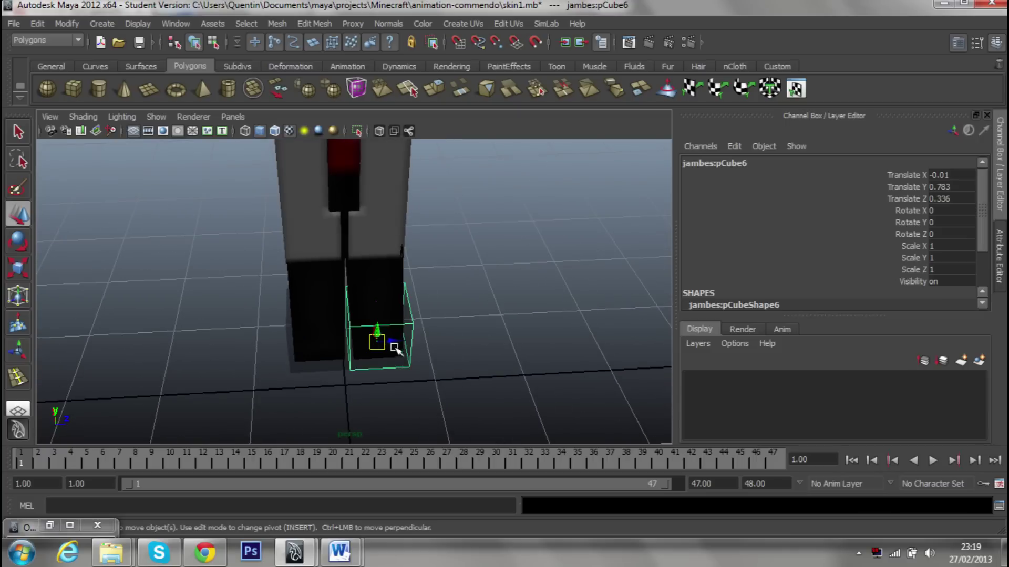
left_click_drag(394, 342, 397, 344)
left_click(498, 295)
mouse_move(498, 295)
left_mouse_down("alt")
mouse_move(566, 248)
mouse_move(595, 275)
mouse_move(377, 367)
left_mouse_up("alt")
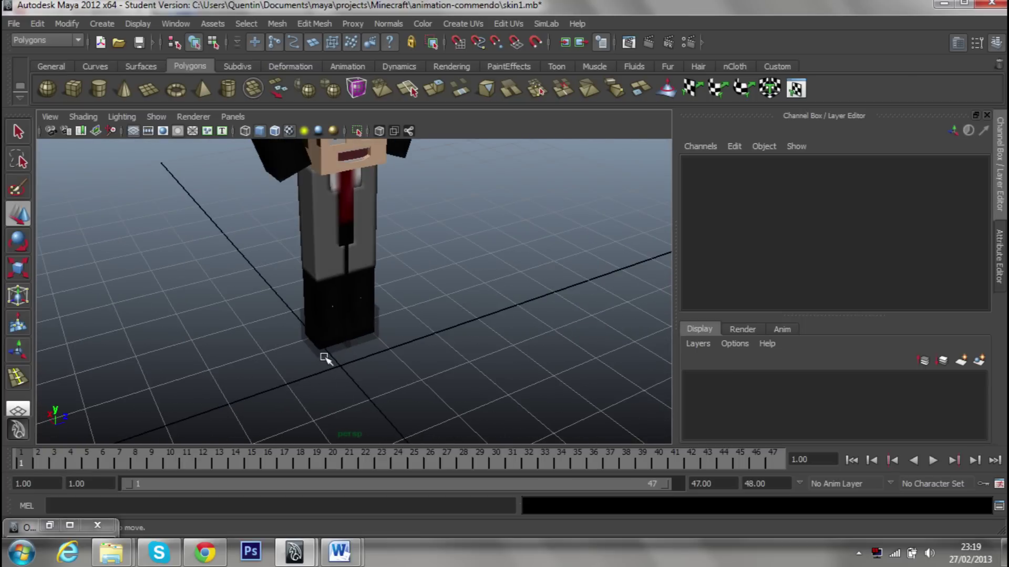
Play the leg animation while tumbling the view, stopping at frame 7.
left_click(933, 461)
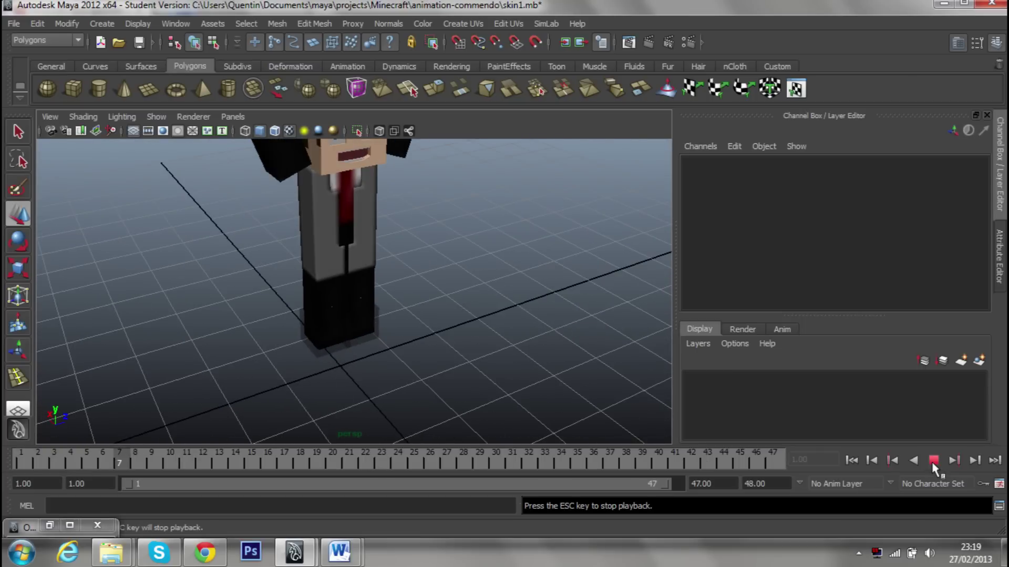
mouse_move(522, 377)
left_mouse_down("alt")
mouse_move(451, 355)
mouse_move(439, 317)
mouse_move(484, 281)
mouse_move(383, 299)
left_mouse_up("alt")
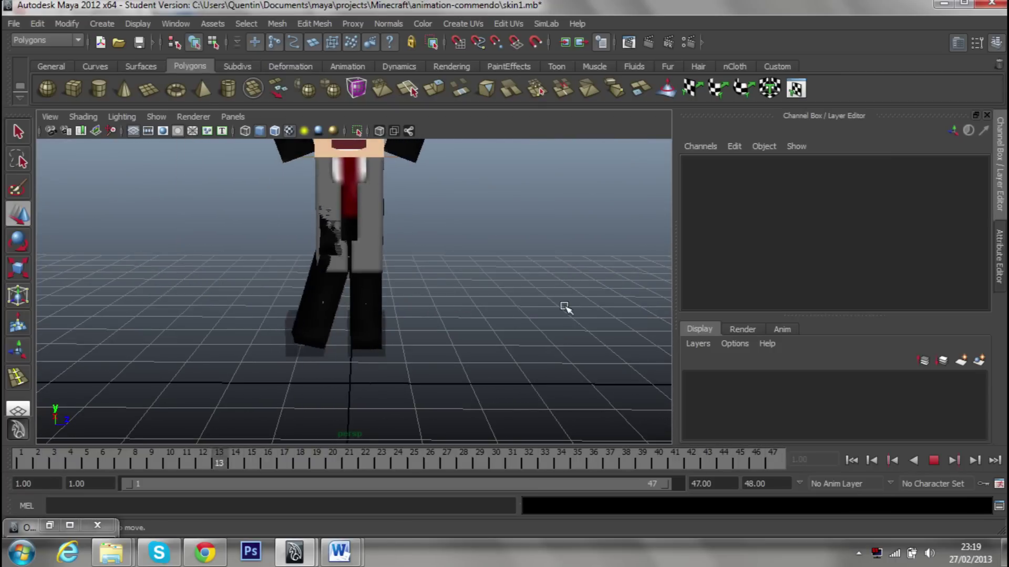
left_click(935, 461)
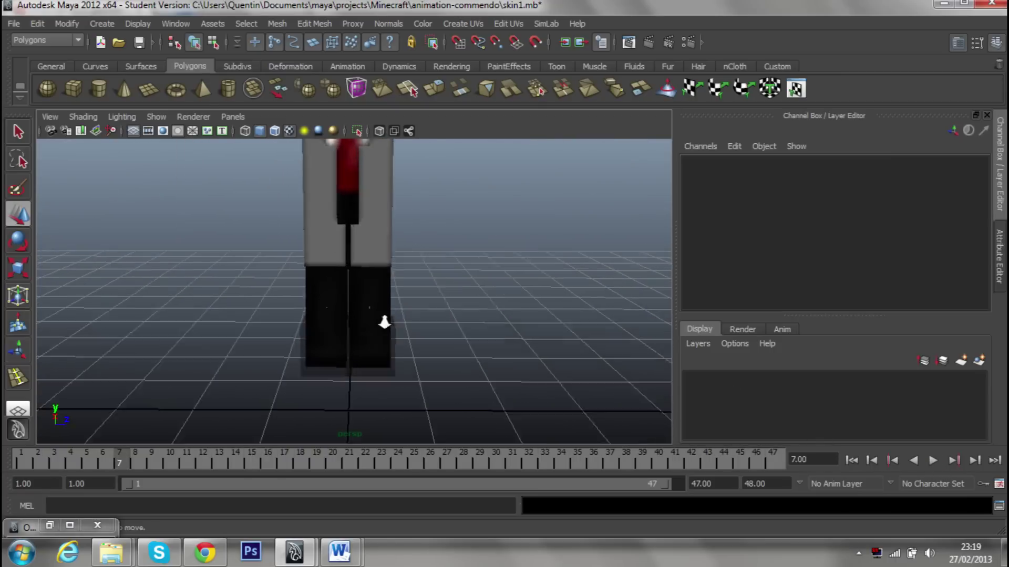
mouse_move(383, 322)
left_mouse_down("alt")
mouse_move(367, 356)
mouse_move(394, 319)
left_mouse_up("alt")
Scrub to later frames up to 38 and reposition the foot cube jambes:pCube7 beside the feet.
left_click_drag(351, 346, 350, 349)
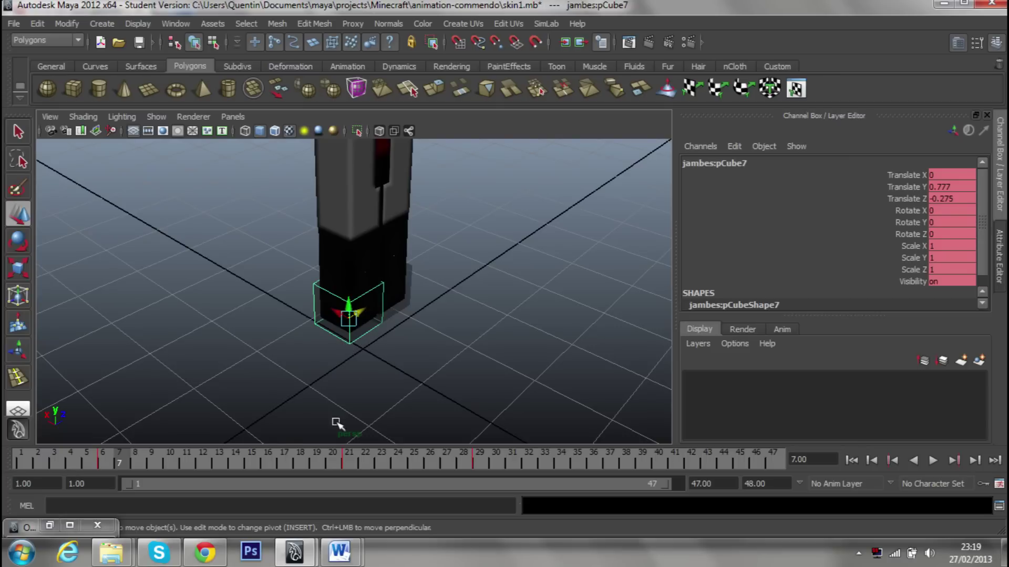
left_click_drag(231, 461, 478, 463)
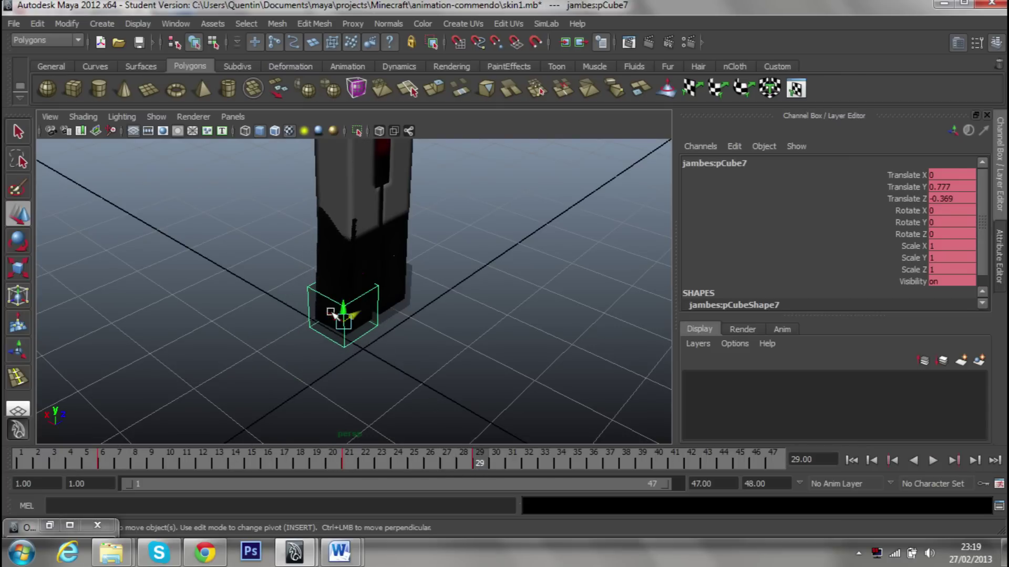
left_click_drag(331, 313, 465, 408)
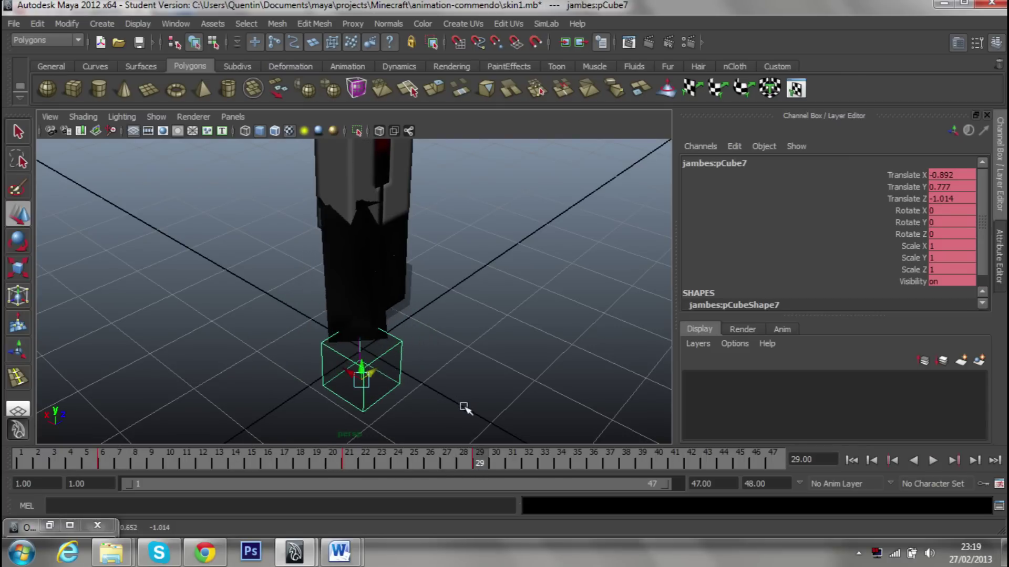
left_click_drag(479, 462, 625, 461)
mouse_move(346, 375)
left_mouse_down()
mouse_move(284, 337)
mouse_move(359, 311)
mouse_move(337, 300)
mouse_move(387, 308)
left_mouse_up()
scroll(383, 338, "up", 3)
scroll(292, 308, "up", 5)
left_click_drag(295, 308, 506, 306, "alt")
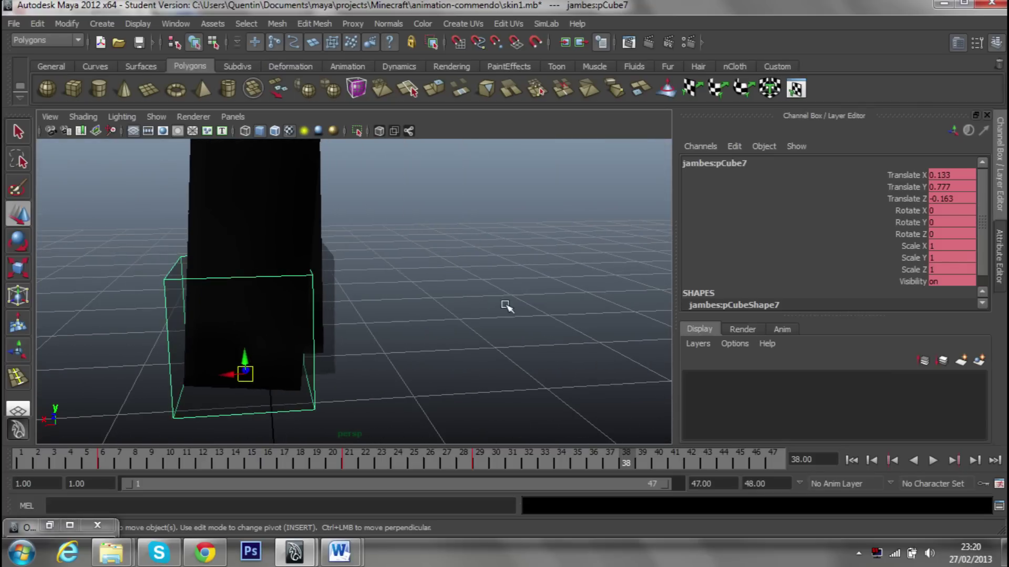
mouse_move(232, 368)
left_mouse_down()
mouse_move(266, 367)
mouse_move(340, 334)
mouse_move(169, 333)
mouse_move(441, 347)
mouse_move(446, 357)
left_mouse_up()
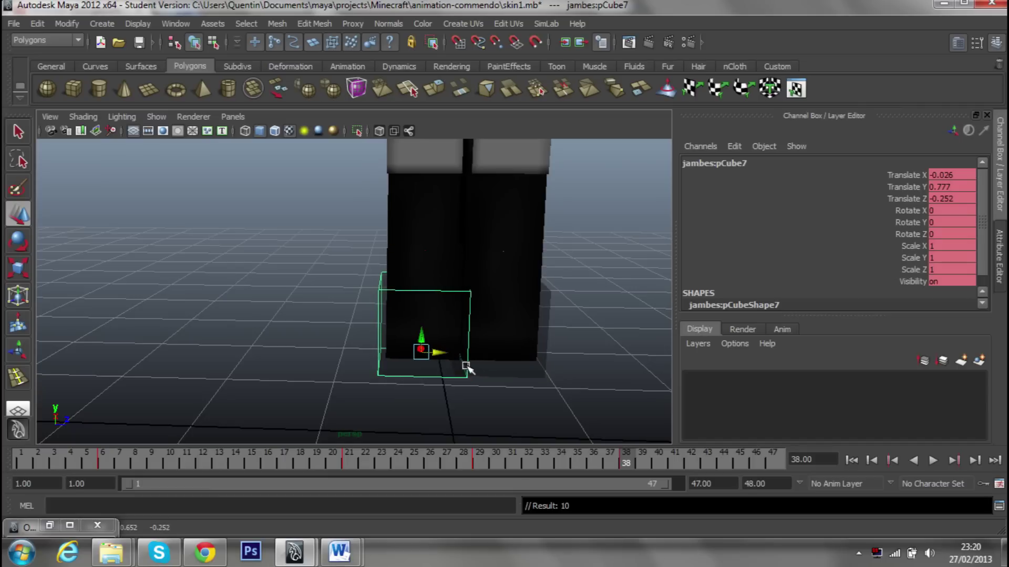
scroll(465, 366, "down", 8)
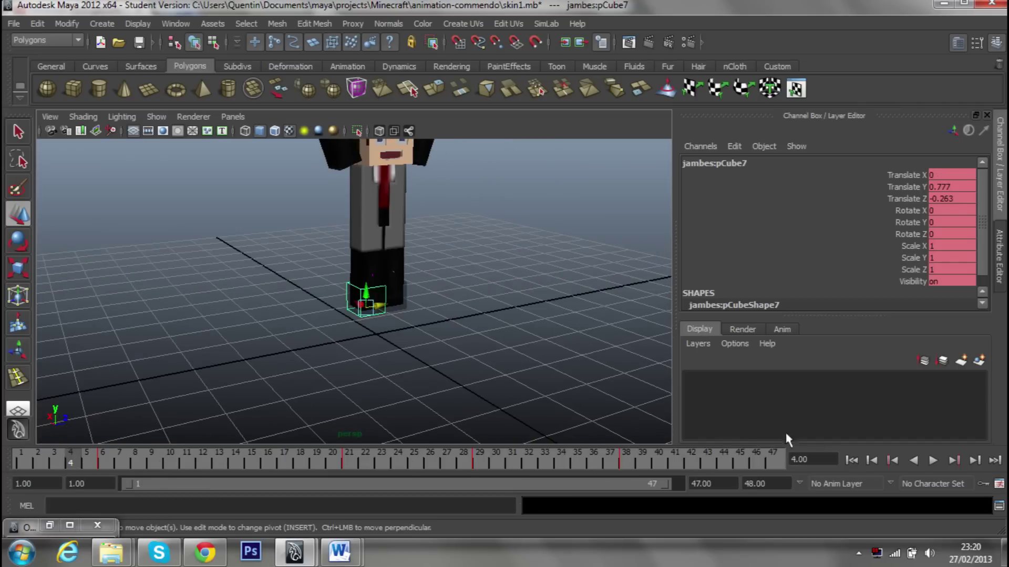
Replay and stop the animation, then orbit and zoom out to frame the whole character.
left_click(934, 461)
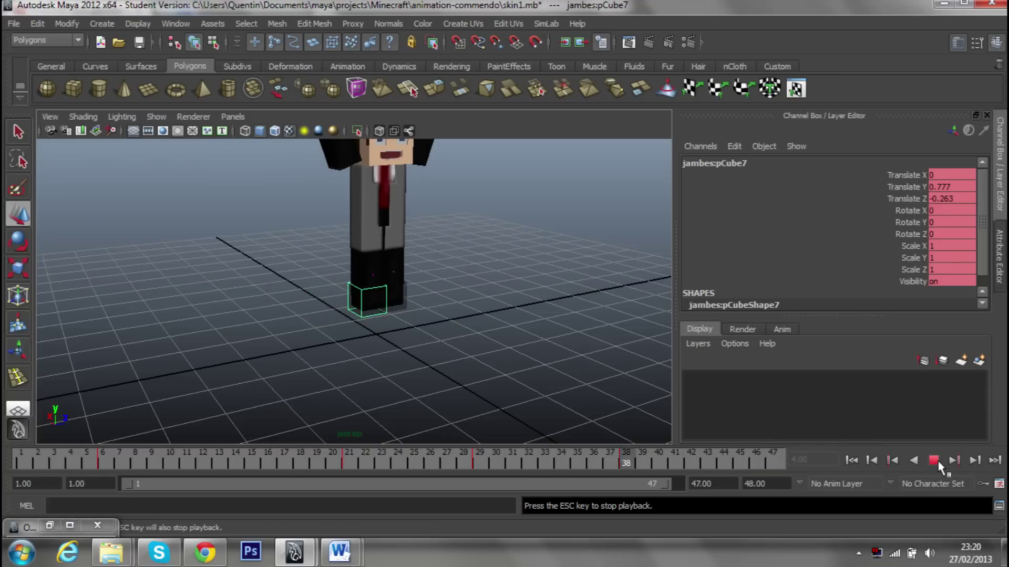
key("Escape")
scroll(572, 409, "up", 5)
left_click_drag(370, 456, 21, 456)
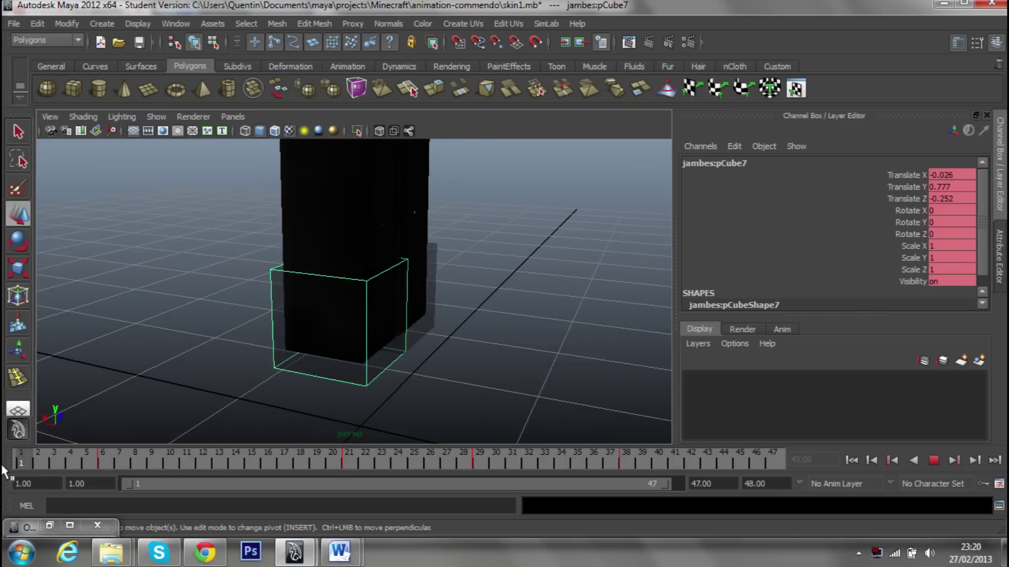
left_click_drag(473, 315, 401, 309, "alt")
scroll(402, 309, "up", 5)
left_click_drag(272, 310, 294, 372, "alt")
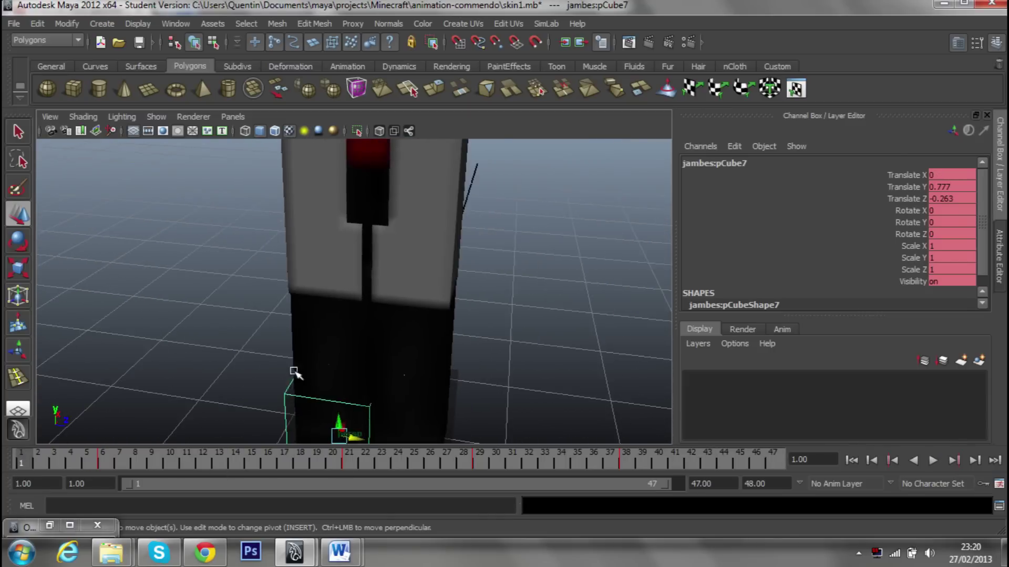
scroll(379, 348, "down", 3)
scroll(383, 354, "down", 4)
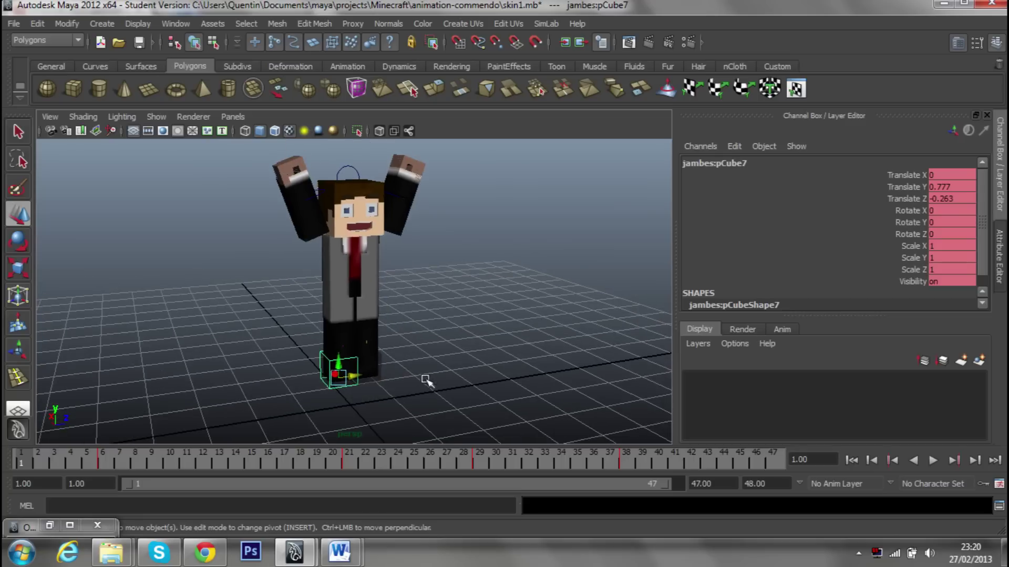
Select the corps body group in the Outliner.
left_click(50, 526)
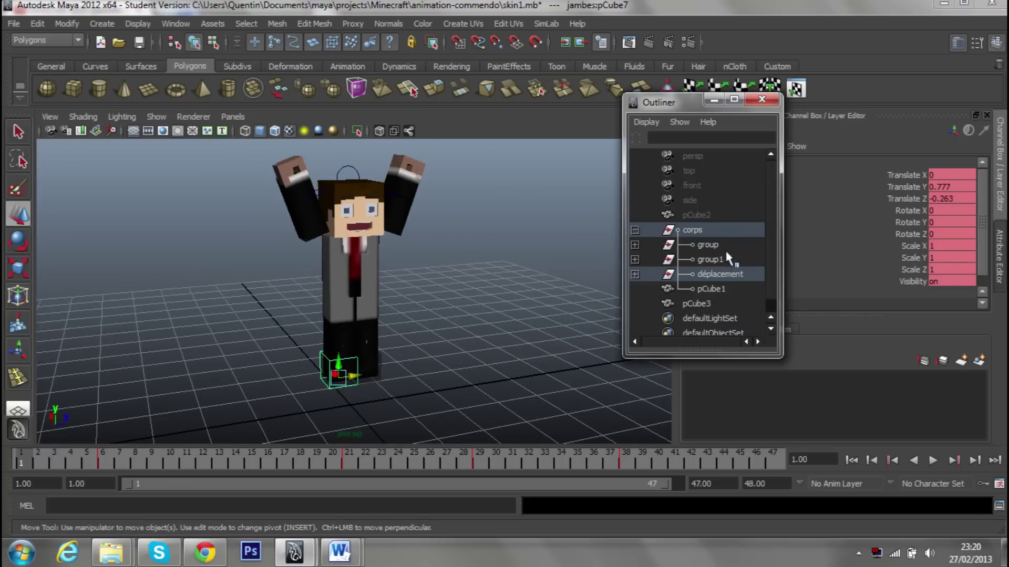
left_click(634, 229)
left_click(692, 230)
scroll(349, 292, "up", 5)
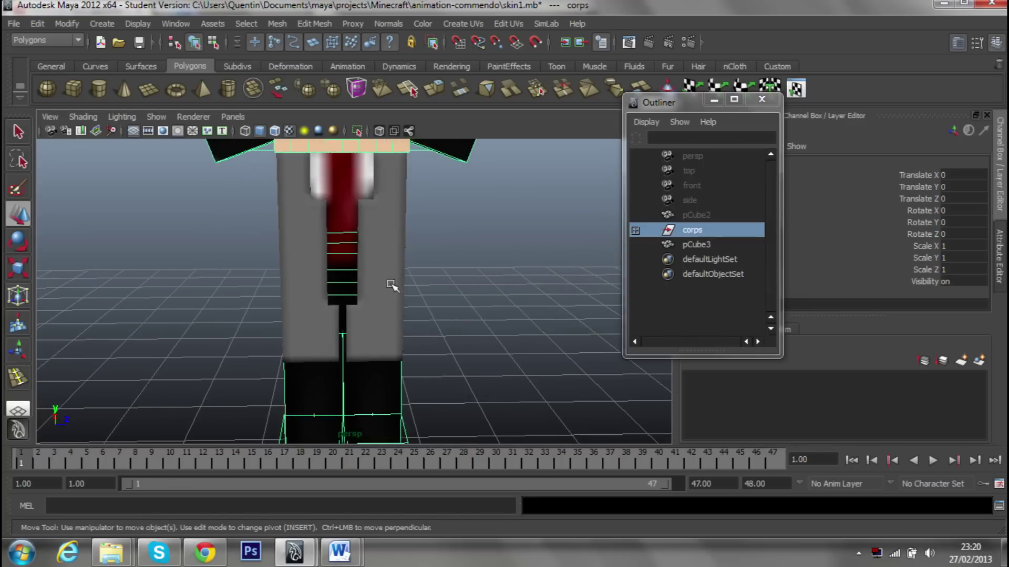
scroll(350, 304, "down", 5)
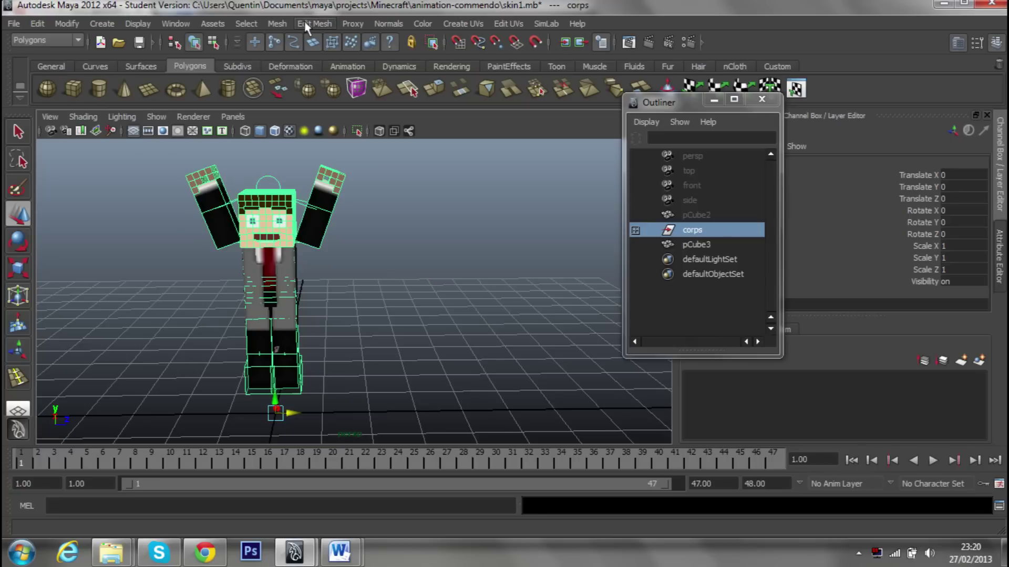
Under the nDynamics menu set, make corps a passive collider with nMesh > Create Passive Collider.
left_click(79, 41)
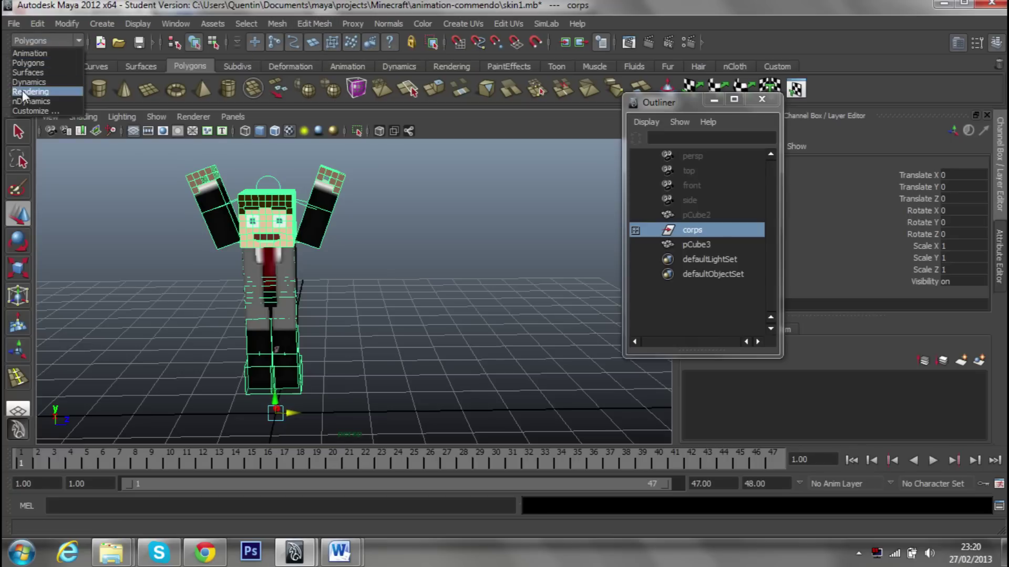
left_click(40, 102)
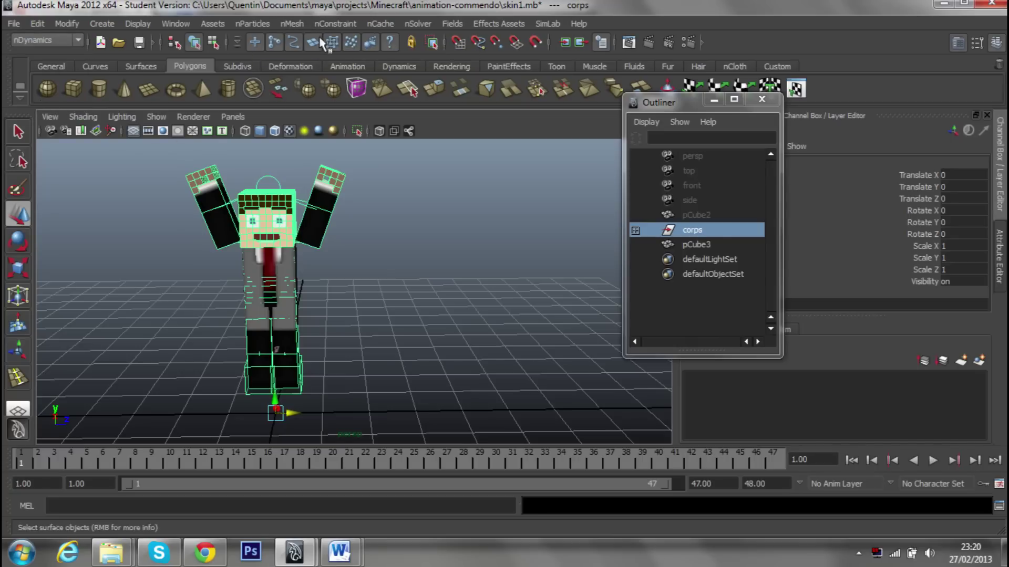
left_click(292, 24)
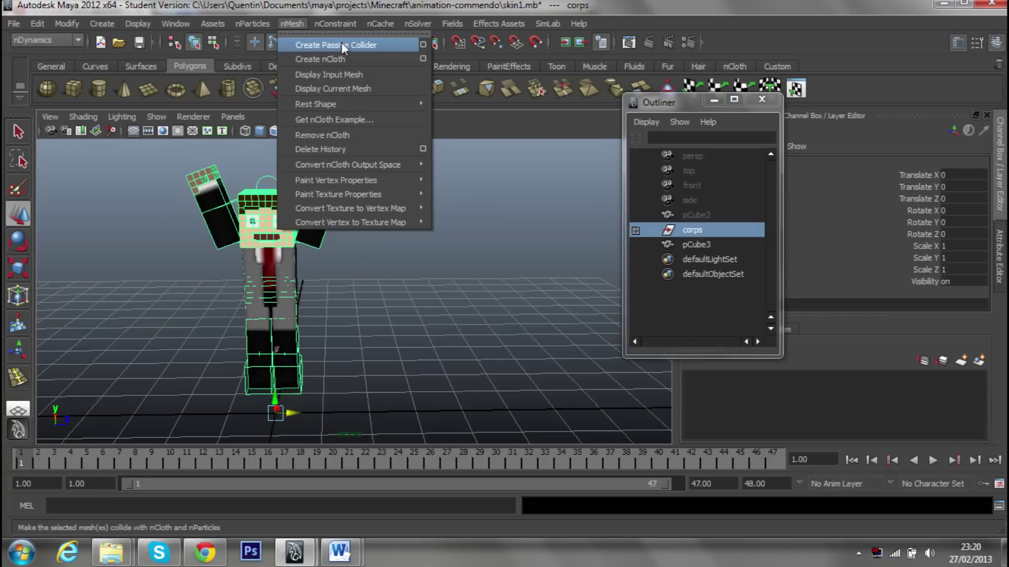
left_click(342, 44)
scroll(292, 275, "up", 3)
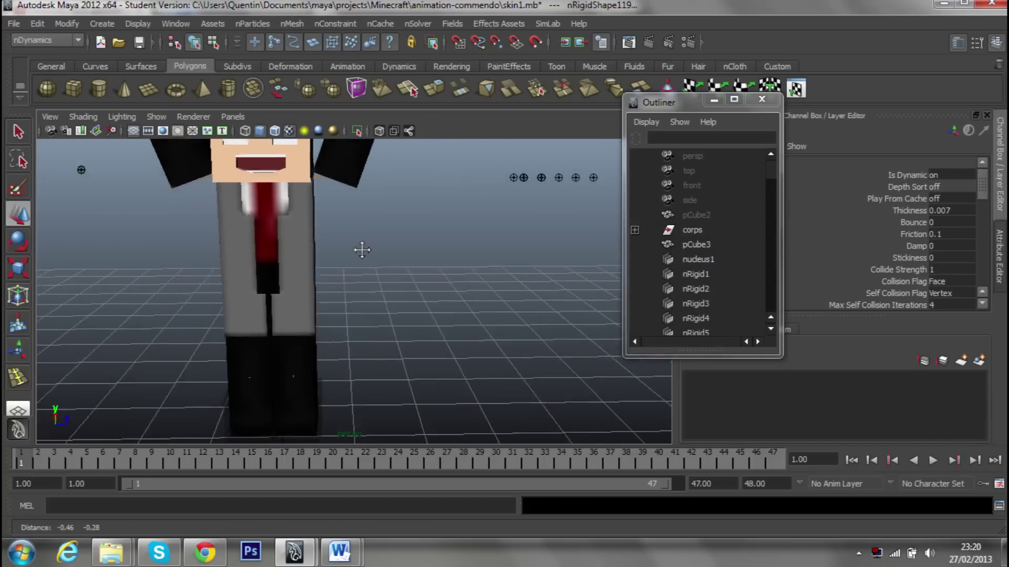
scroll(430, 276, "up", 5)
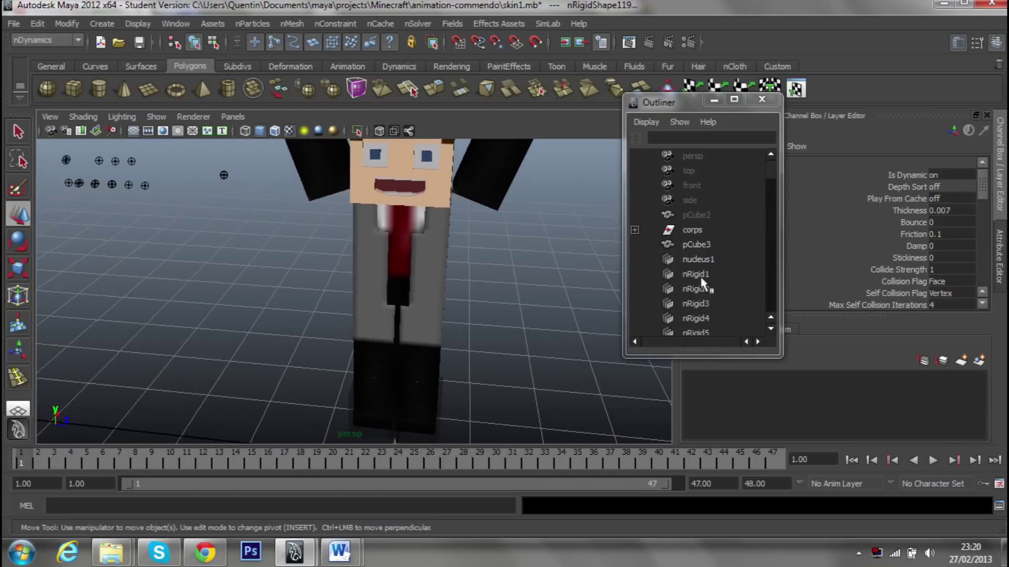
Select the pCube3 clothing mesh and bring the view in on the torso.
left_click(710, 252)
scroll(435, 279, "down", 3)
left_click_drag(458, 219, 477, 268, "alt")
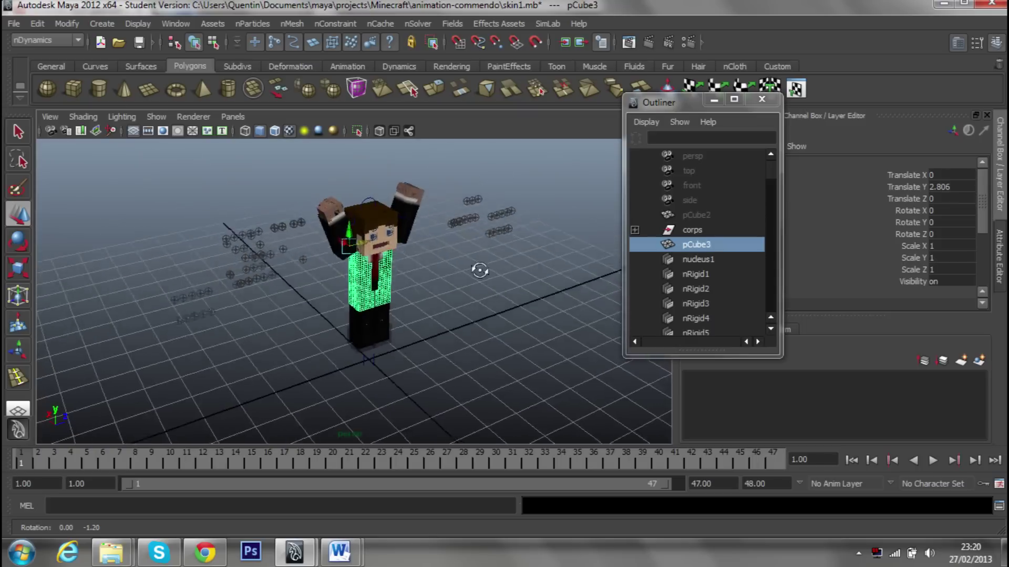
middle_click_drag(477, 268, 360, 271, "alt")
left_click_drag(361, 270, 355, 261, "alt")
middle_click_drag(356, 261, 450, 244, "alt")
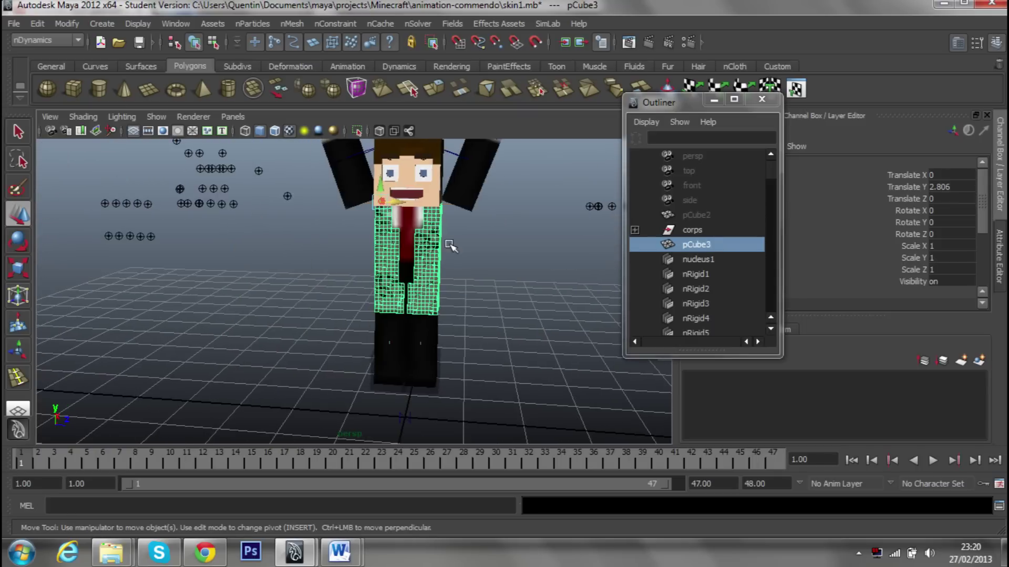
scroll(458, 254, "up", 5)
scroll(459, 254, "down", 3)
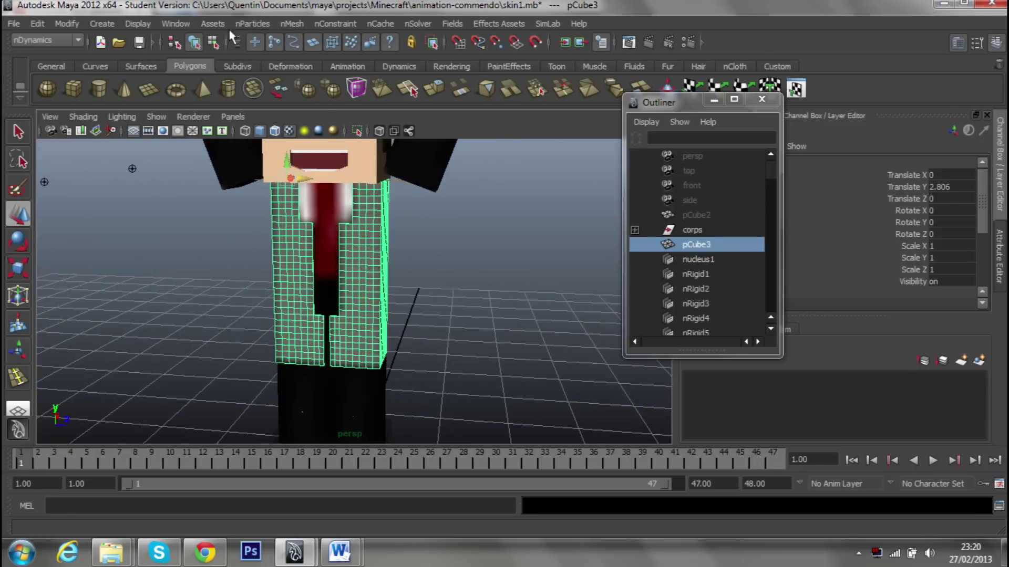
Turn pCube3 into nCloth with nMesh > Create nCloth and reselect it.
left_click(256, 26)
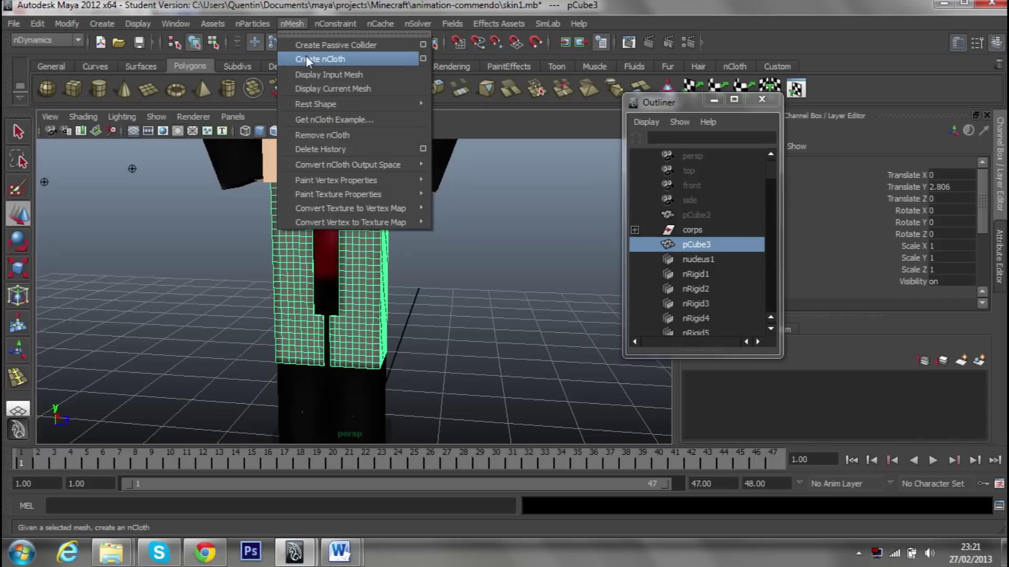
left_click(386, 59)
scroll(410, 295, "down", 3)
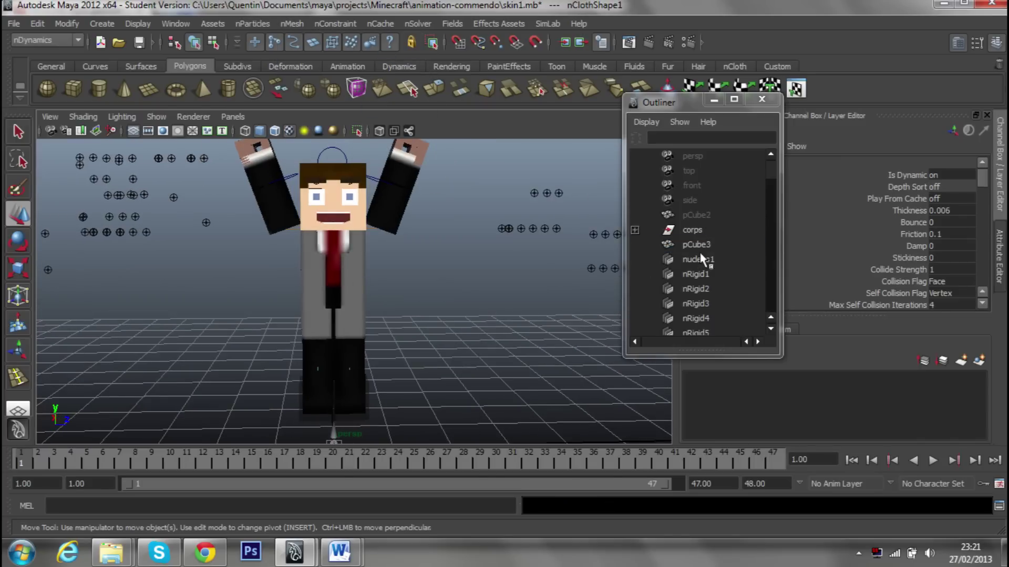
left_click(696, 245)
scroll(419, 244, "up", 2)
scroll(498, 286, "up", 2)
scroll(408, 261, "up", 1)
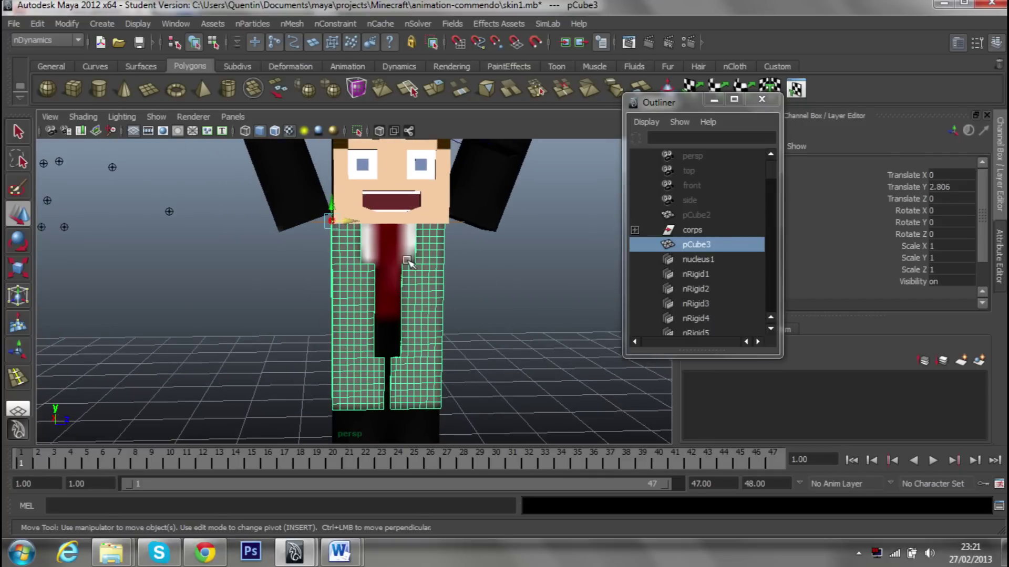
In vertex mode, marquee-select pCube3's top collar vertices (vtx 60–95).
right_click(408, 261)
right_click_drag(403, 288, 342, 261)
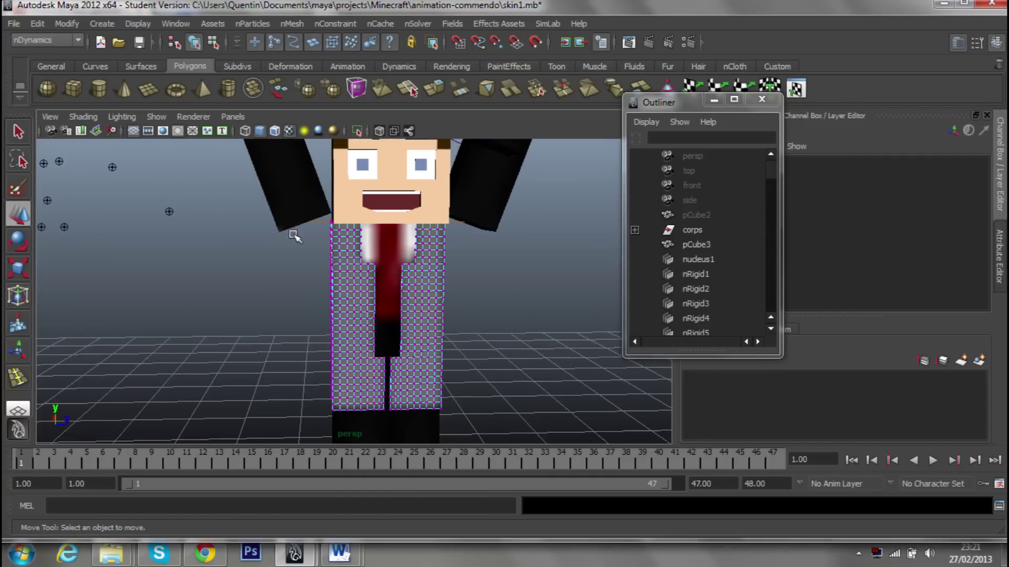
mouse_move(454, 227)
left_mouse_down()
mouse_move(483, 227)
mouse_move(431, 237)
left_mouse_up()
key("ctrl+z")
scroll(468, 242, "down", 5)
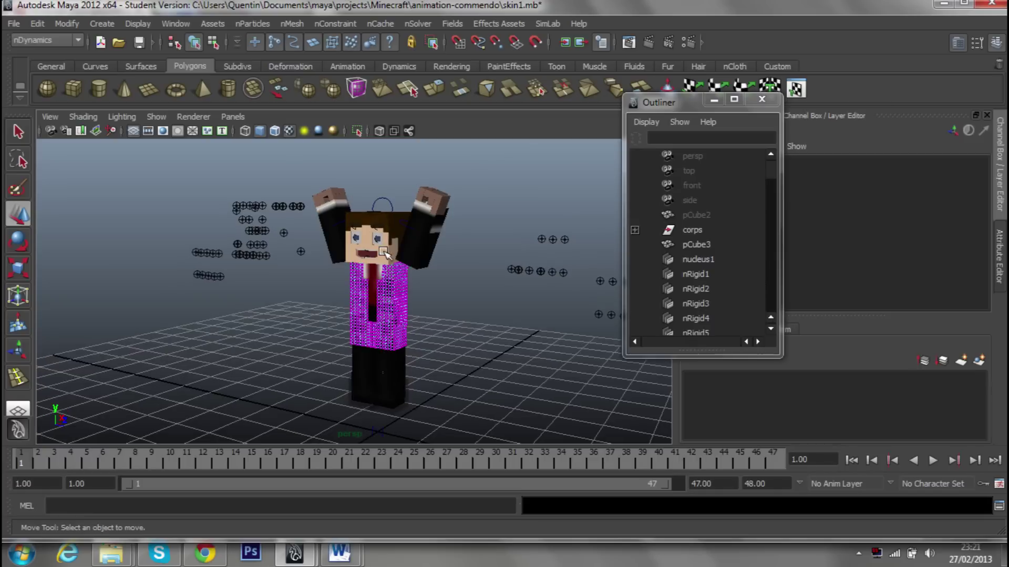
scroll(431, 234, "up", 8)
middle_click_drag(415, 231, 427, 229, "alt")
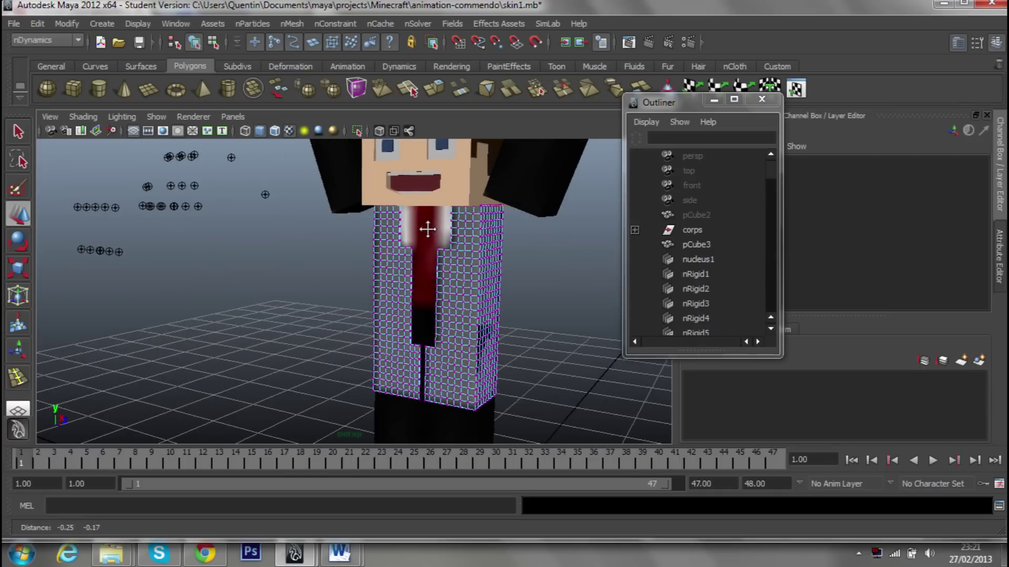
mouse_move(427, 229)
left_mouse_down("alt")
mouse_move(281, 231)
mouse_move(394, 241)
mouse_move(234, 190)
left_mouse_up("alt")
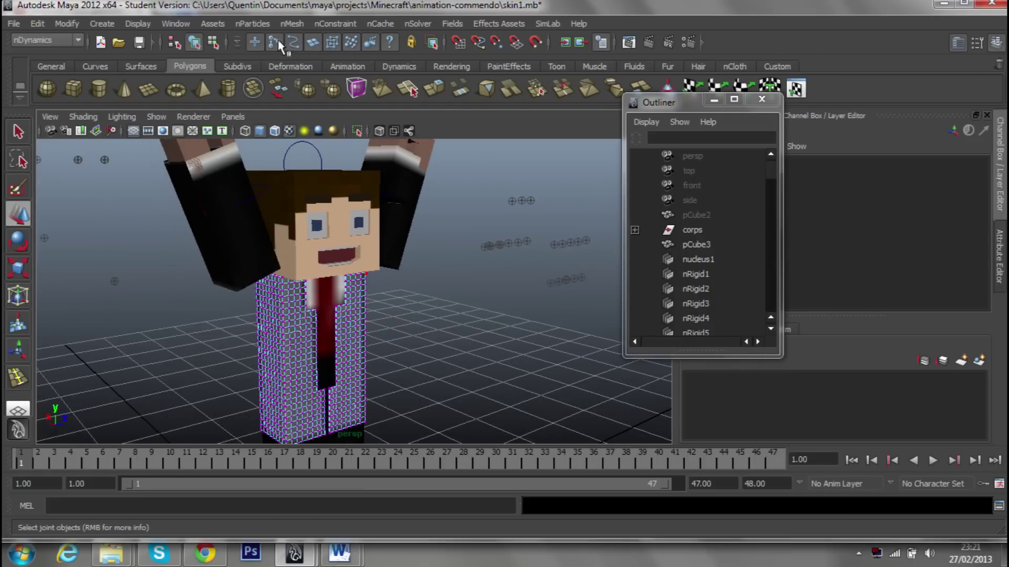
mouse_move(455, 299)
left_mouse_down("alt")
mouse_move(412, 313)
mouse_move(385, 284)
left_mouse_up("alt")
mouse_move(235, 248)
left_mouse_down()
mouse_move(379, 289)
mouse_move(331, 279)
mouse_move(339, 287)
mouse_move(399, 274)
mouse_move(399, 286)
mouse_move(479, 254)
mouse_move(488, 267)
left_mouse_up()
scroll(384, 284, "up", 5)
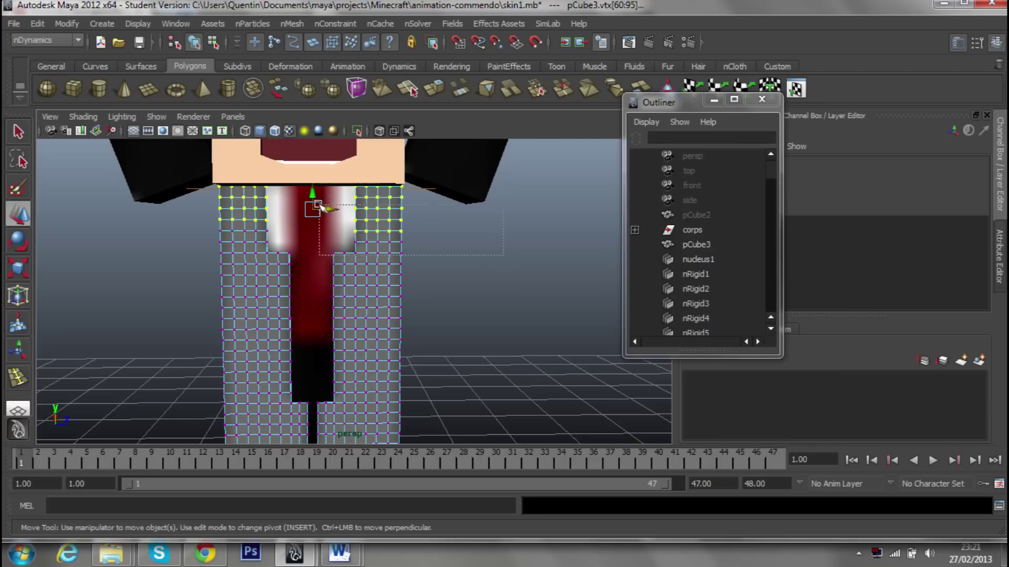
Extend the collar vertex selection around the whole waist band (vtx 59–100) and open nConstraint.
left_click_drag(466, 219, 497, 250)
left_click_drag(497, 249, 389, 250)
mouse_move(214, 168)
left_mouse_down()
mouse_move(368, 200)
mouse_move(215, 182)
mouse_move(642, 242)
mouse_move(525, 254)
mouse_move(303, 229)
left_mouse_up()
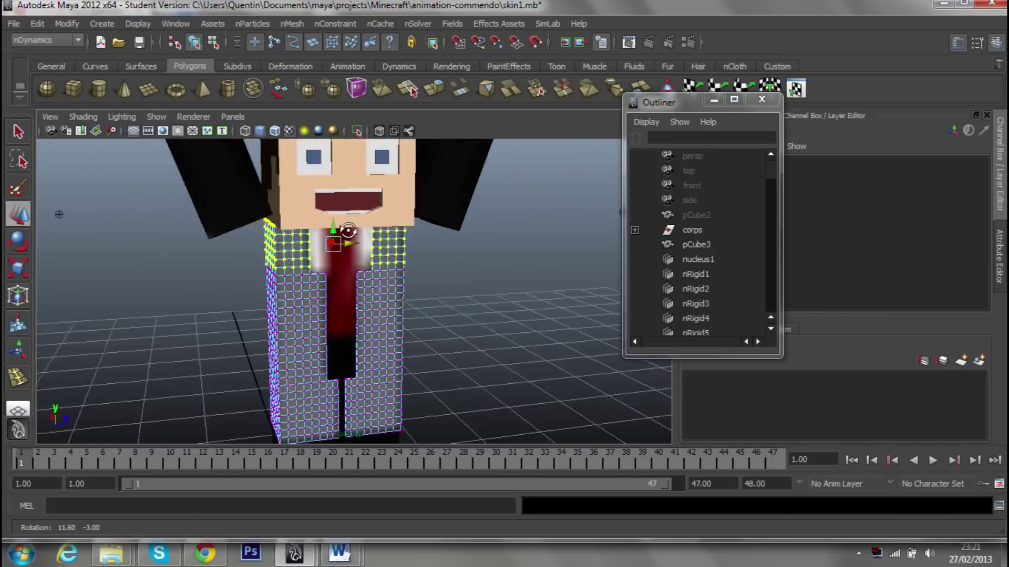
scroll(308, 236, "up", 3)
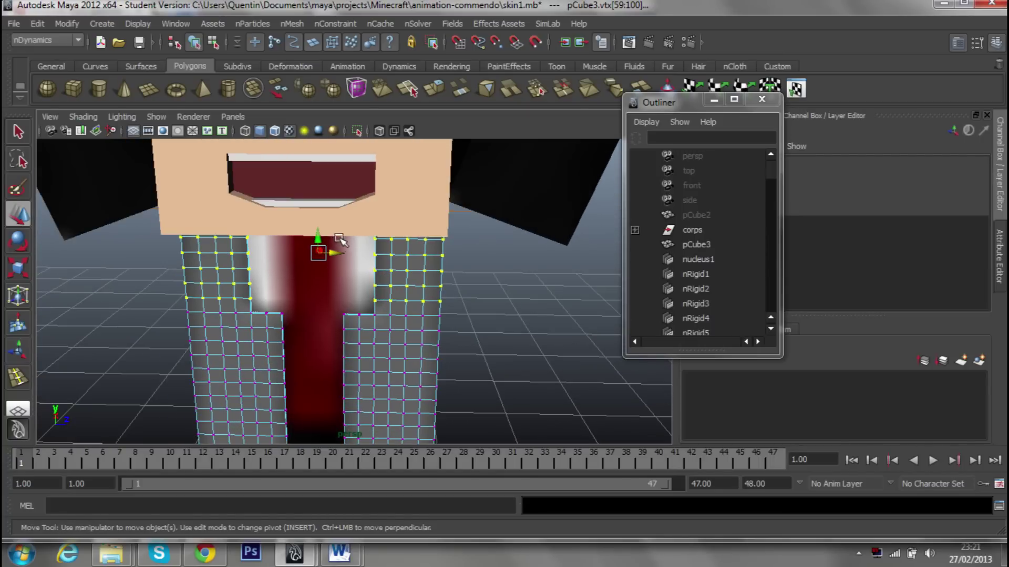
scroll(312, 241, "up", 2)
left_click_drag(313, 242, 361, 240, "alt")
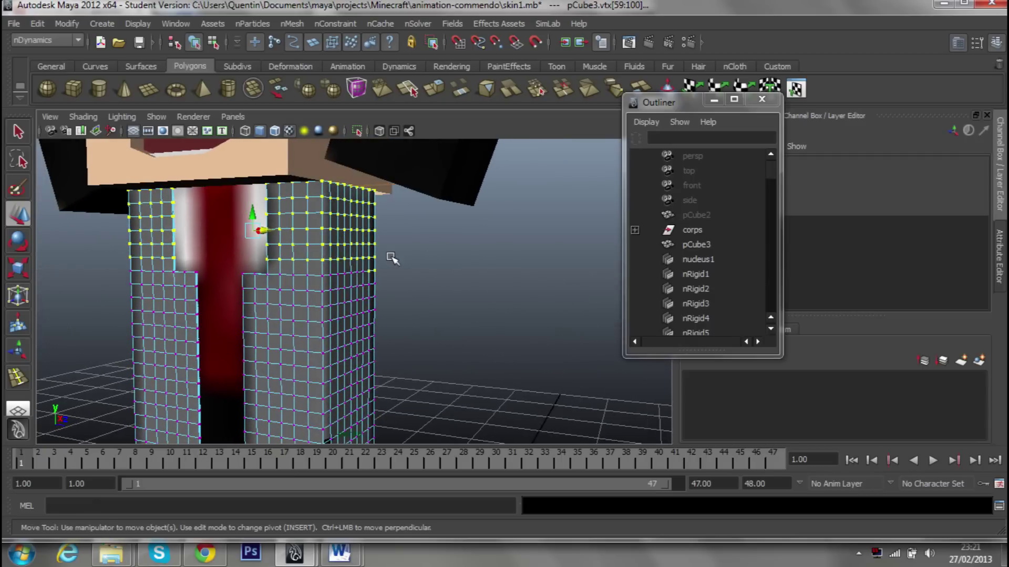
scroll(338, 261, "down", 5)
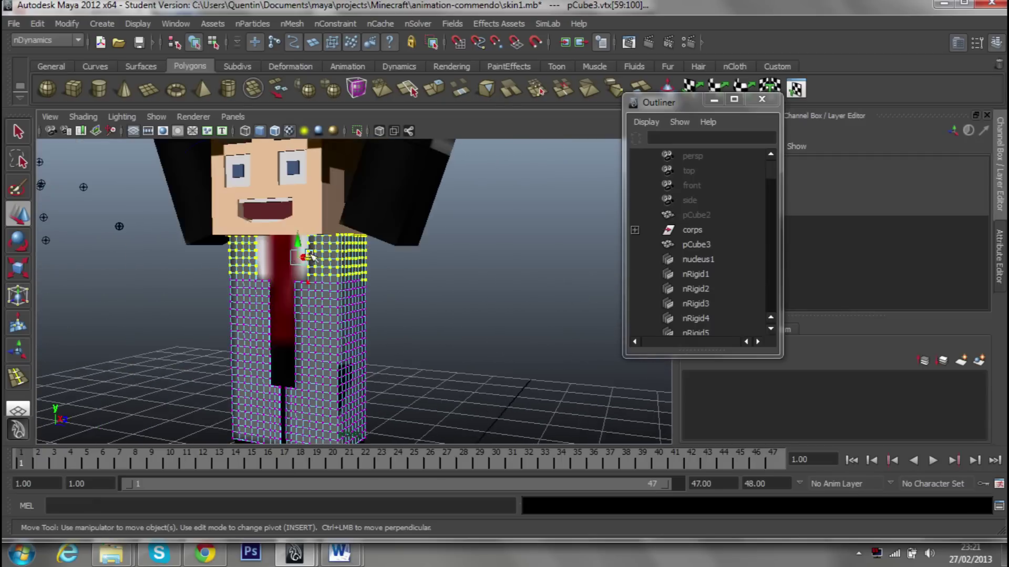
mouse_move(338, 261)
left_mouse_down("alt")
mouse_move(525, 266)
mouse_move(529, 282)
left_mouse_up("alt")
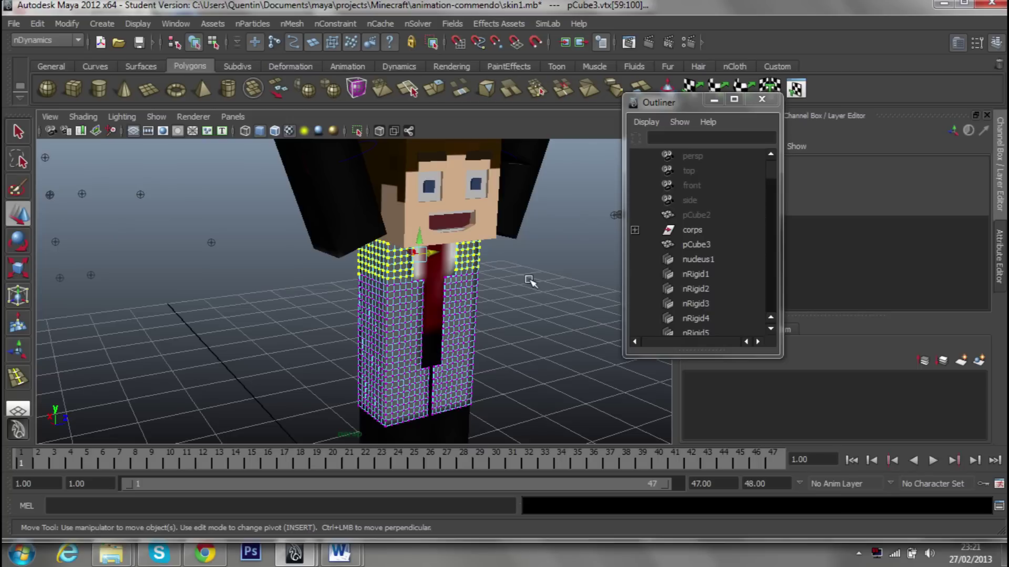
scroll(428, 293, "up", 5)
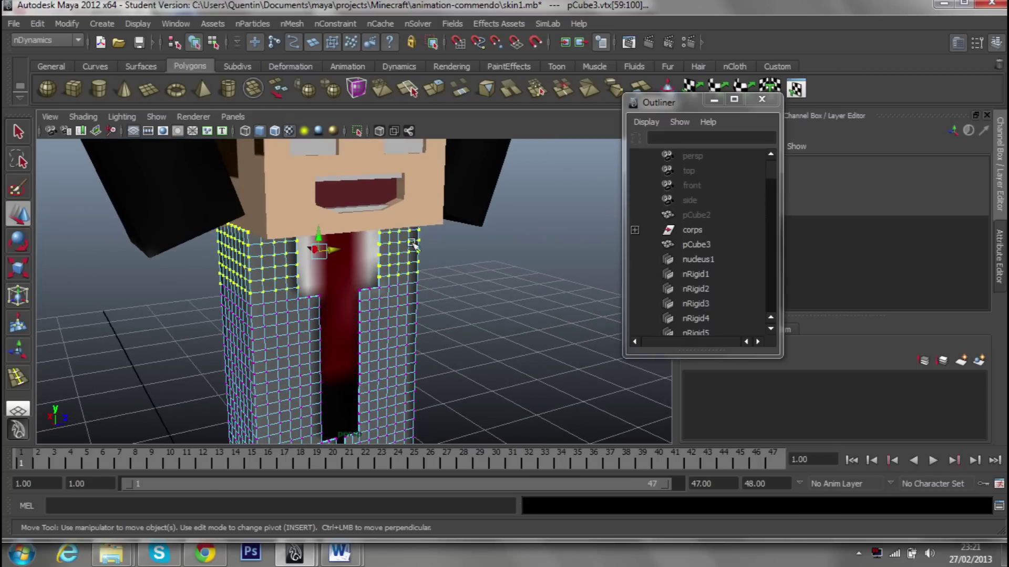
left_click(335, 23)
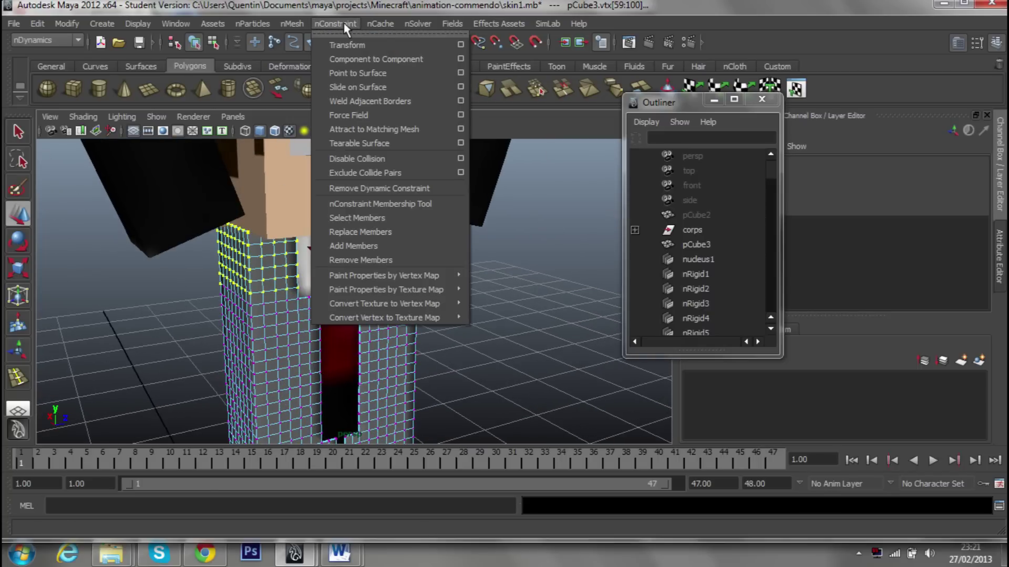
Pin the selected collar vertices with an nConstraint Transform constraint.
left_click(360, 50)
scroll(450, 281, "down", 5)
left_click_drag(451, 281, 367, 252, "alt")
scroll(344, 239, "up", 5)
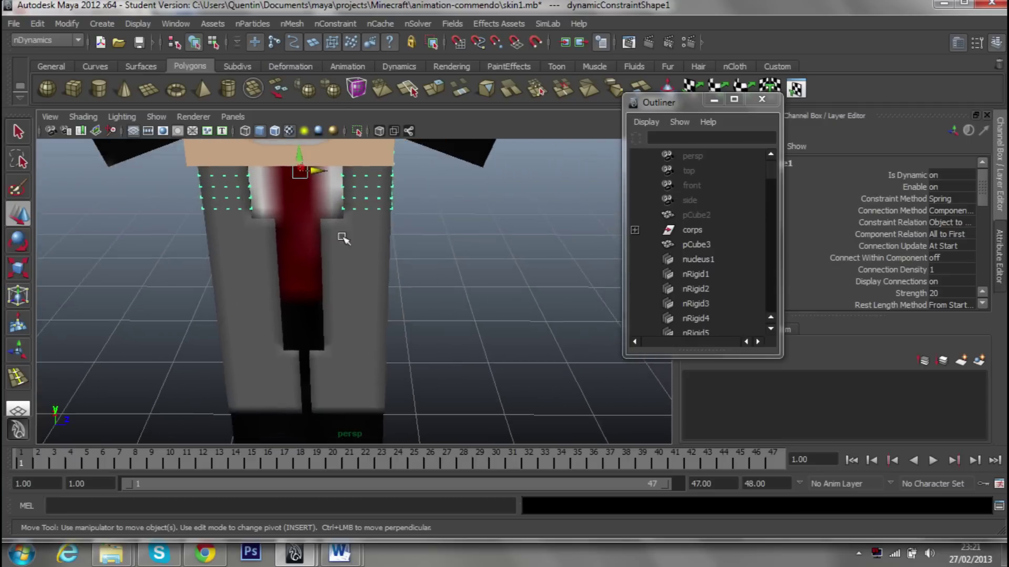
scroll(436, 258, "down", 5)
left_click_drag(431, 257, 428, 252, "alt")
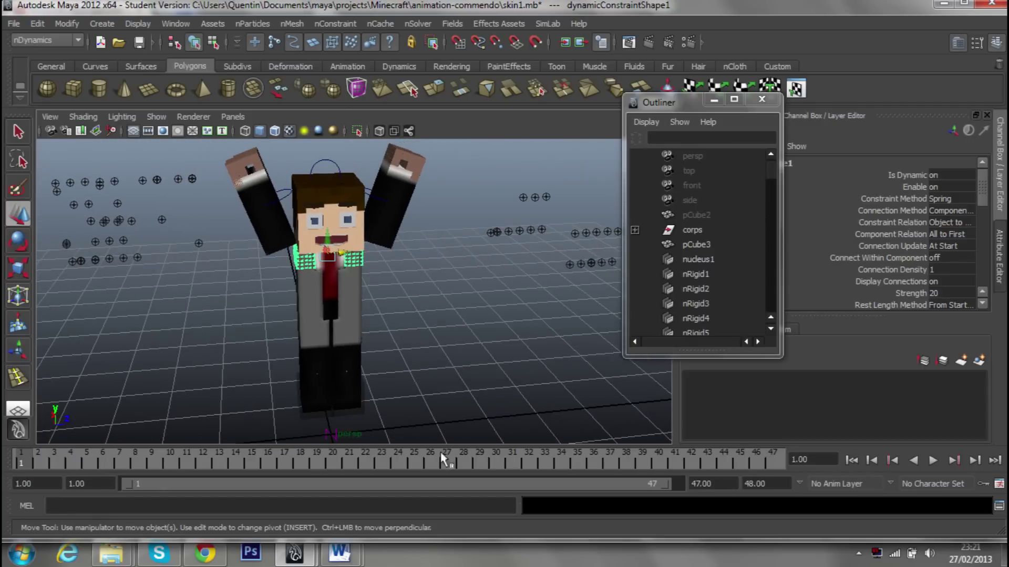
Test the cloth by playing the simulation, rewinding to frame 1 and stepping it forward.
left_click(933, 460)
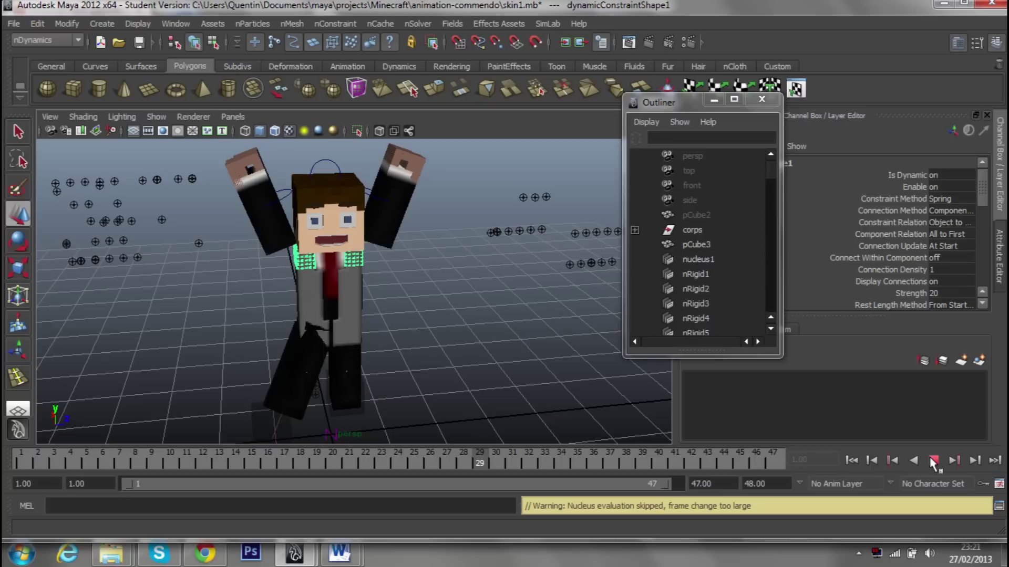
left_click(933, 460)
right_click_drag(522, 398, 529, 284, "alt")
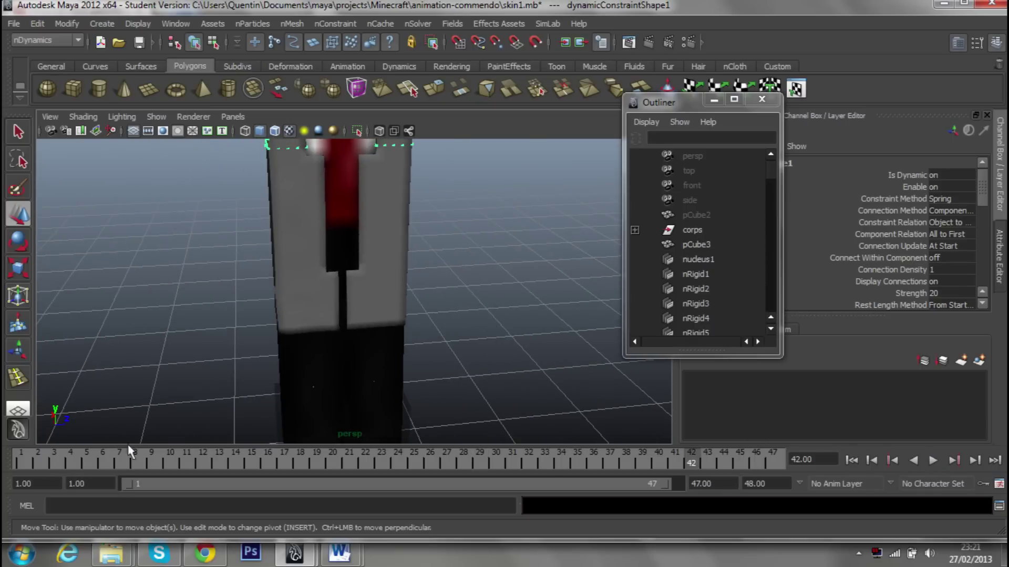
left_click(105, 458)
key("alt+v")
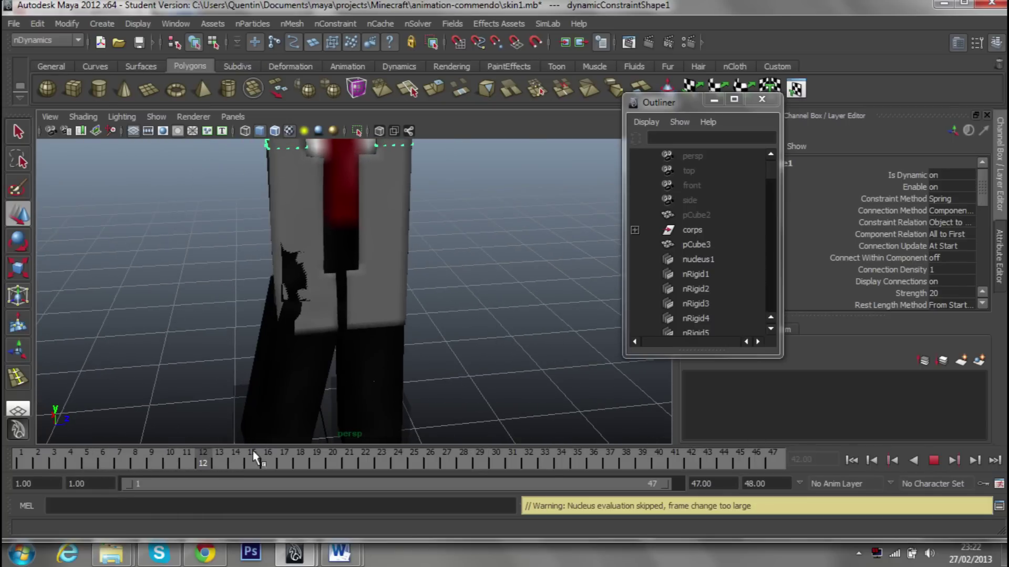
mouse_move(253, 456)
left_mouse_down()
mouse_move(300, 456)
mouse_move(21, 463)
left_mouse_up()
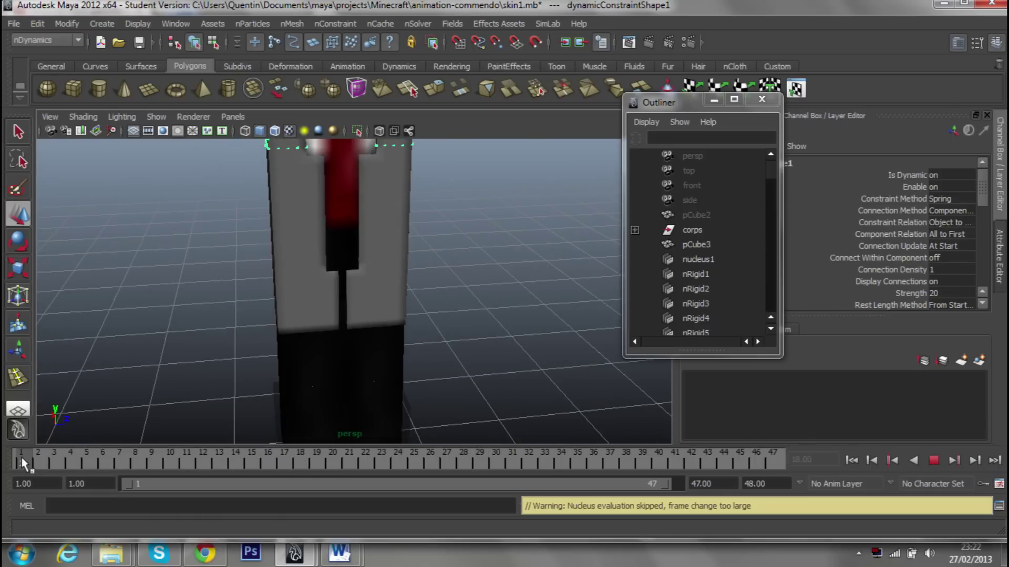
scroll(421, 326, "down", 5)
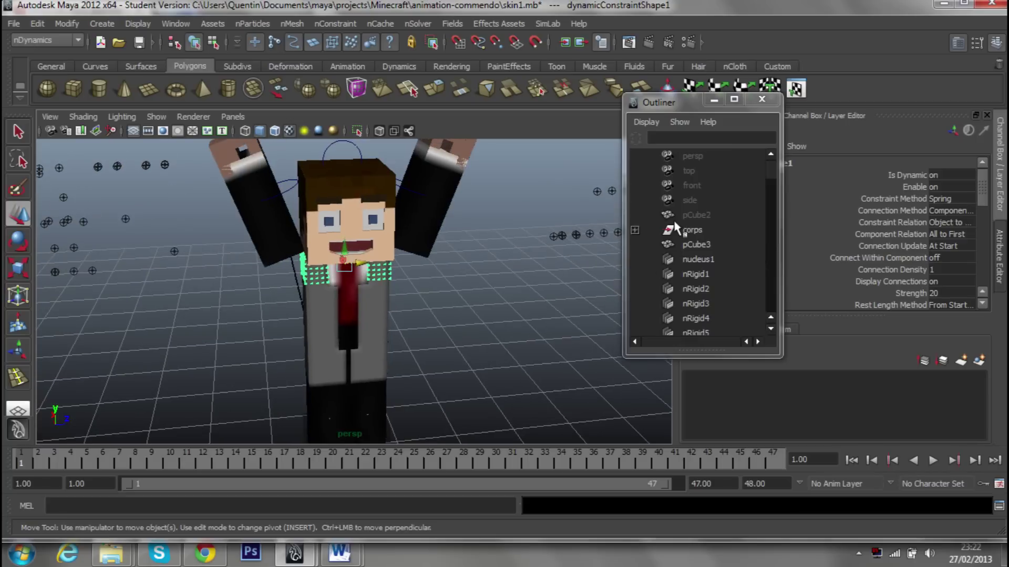
Bring up the Outliner from the Window menu and select the nCloth1 node.
scroll(683, 241, "down", 12)
scroll(726, 265, "down", 13)
scroll(736, 268, "down", 12)
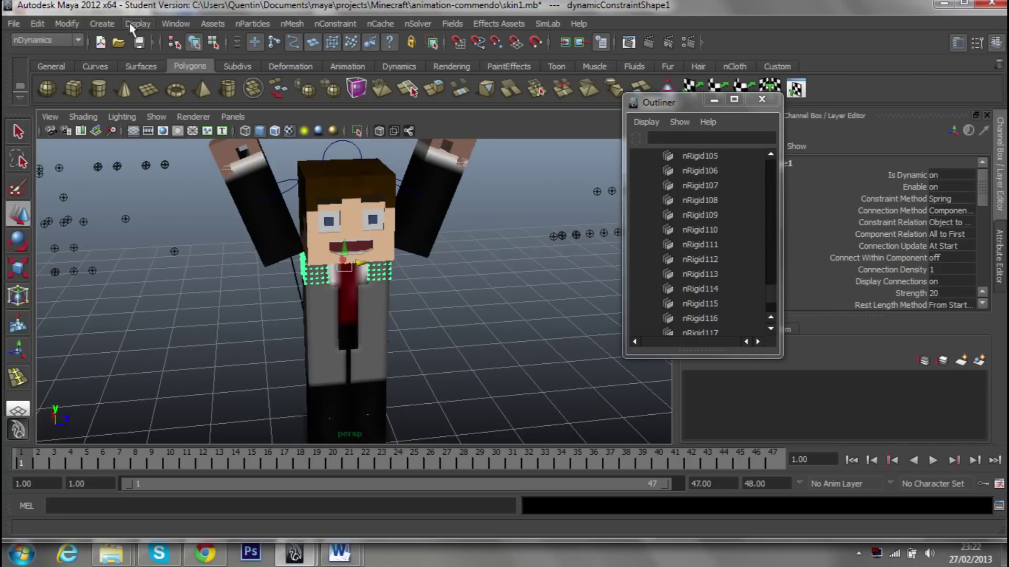
left_click(169, 24)
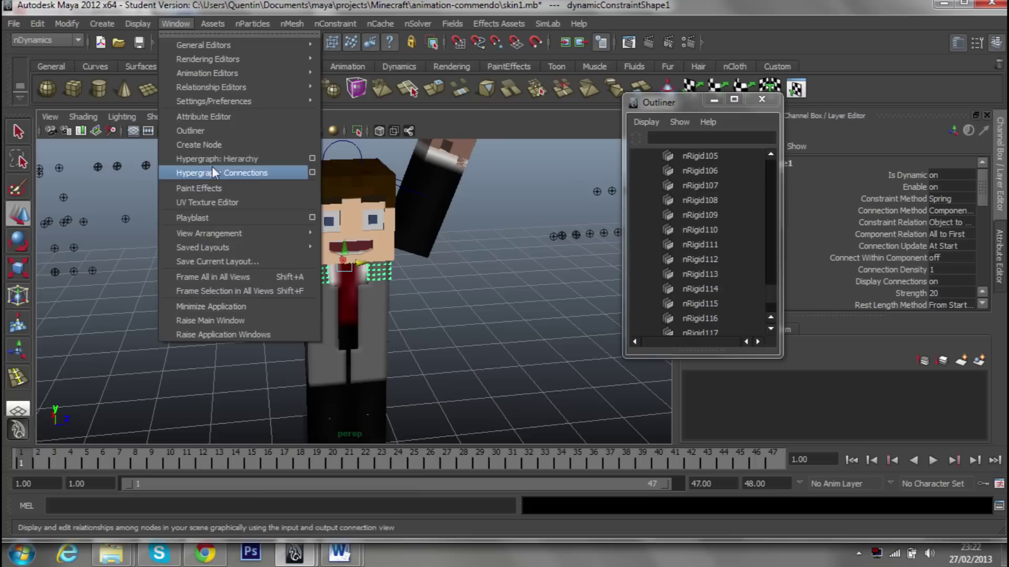
left_click(213, 131)
scroll(737, 274, "down", 2)
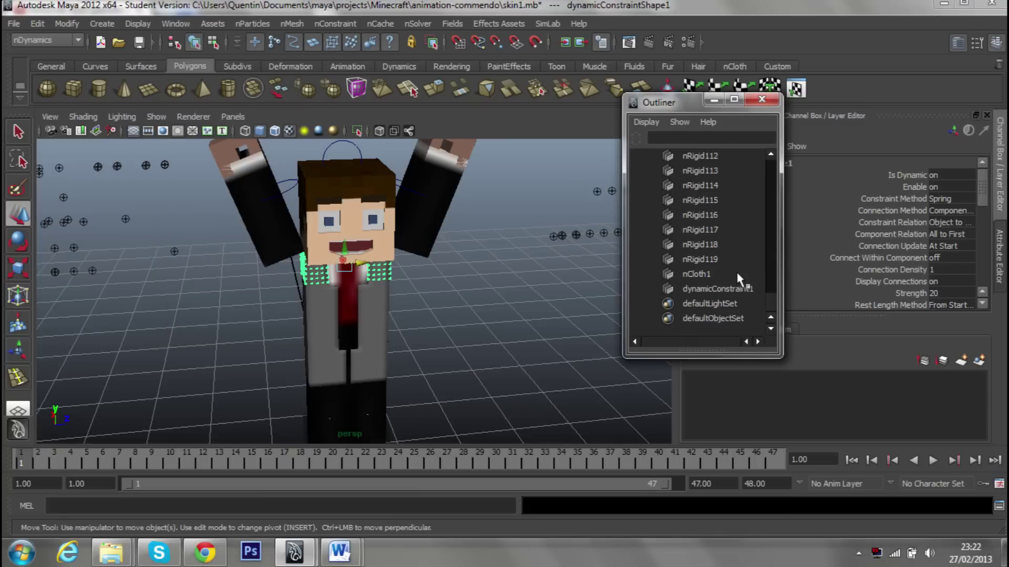
left_click(704, 274)
Show nClothShape1's collision settings (self-collision on, thickness 0.006) in the Attribute Editor.
left_click(998, 268)
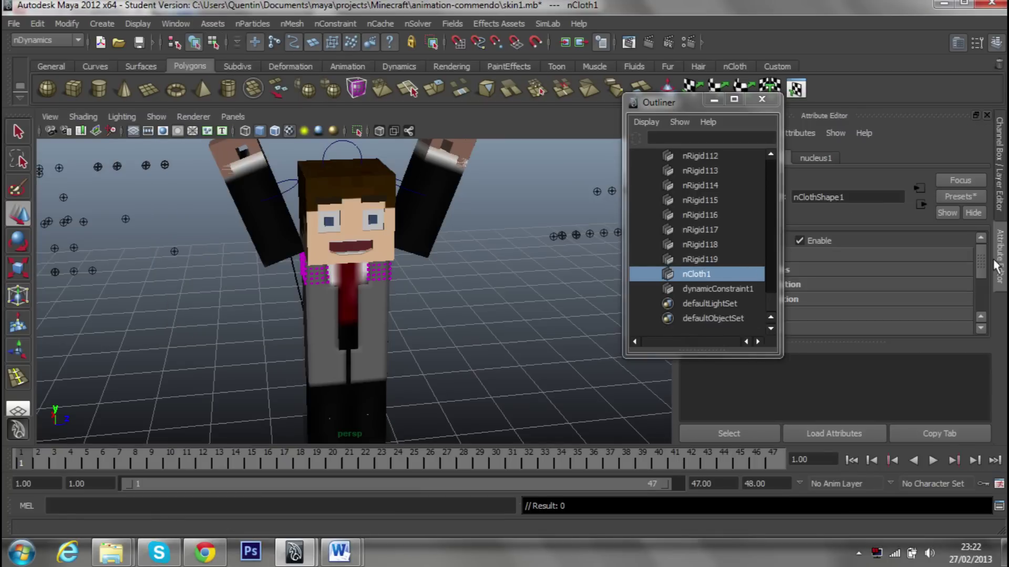
left_click_drag(645, 114, 498, 154)
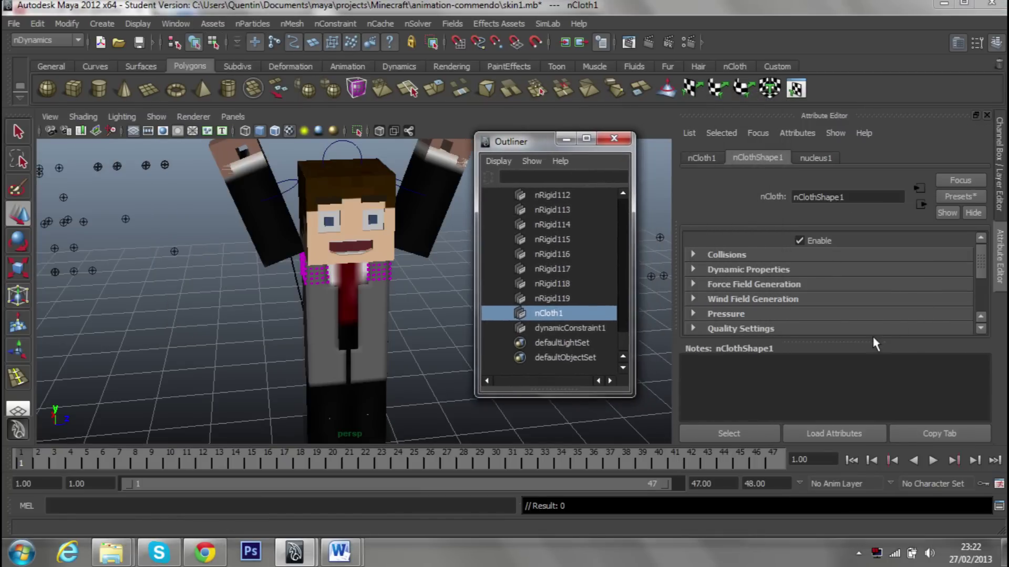
left_click_drag(874, 338, 871, 418)
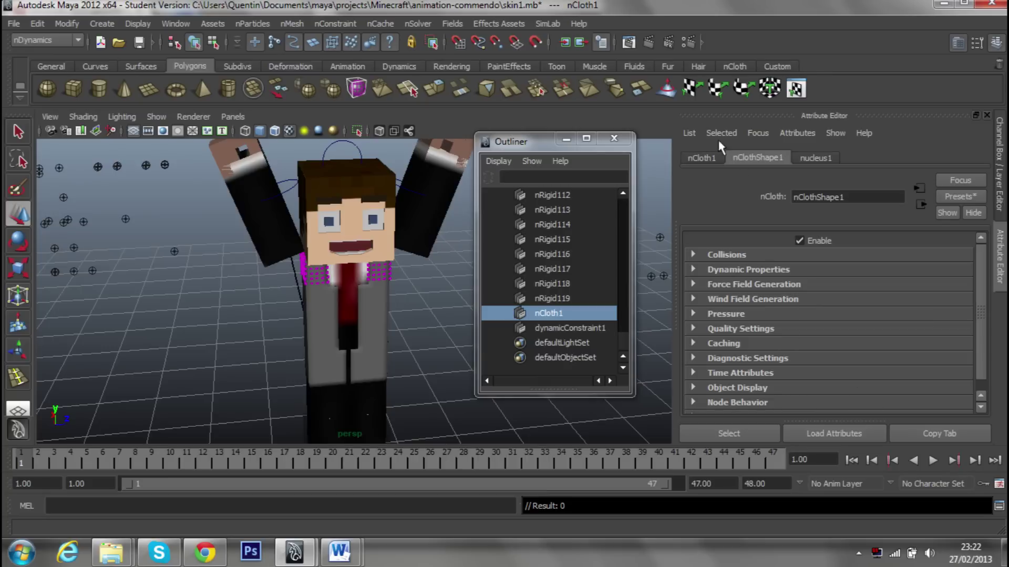
left_click(718, 159)
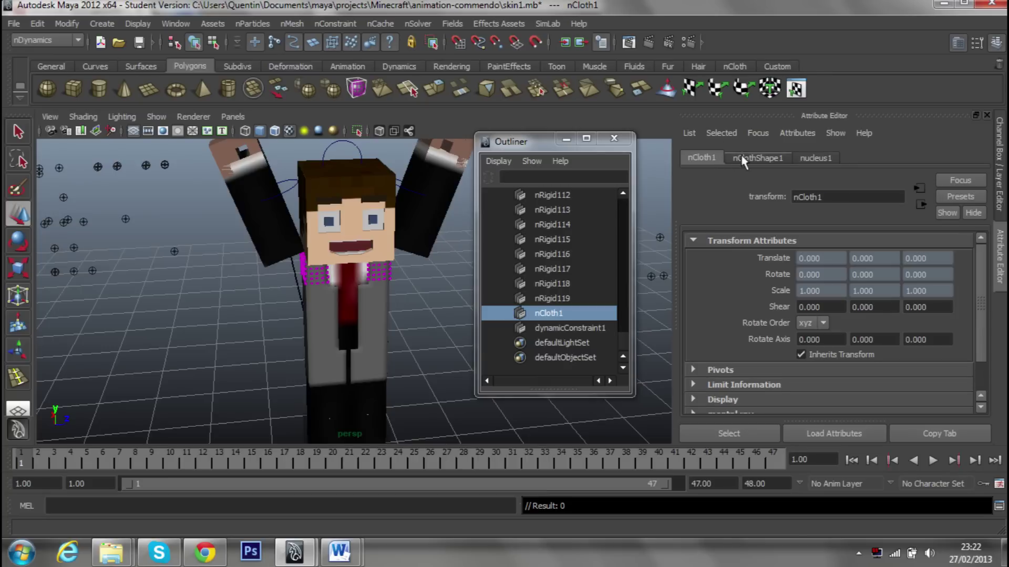
left_click(758, 157)
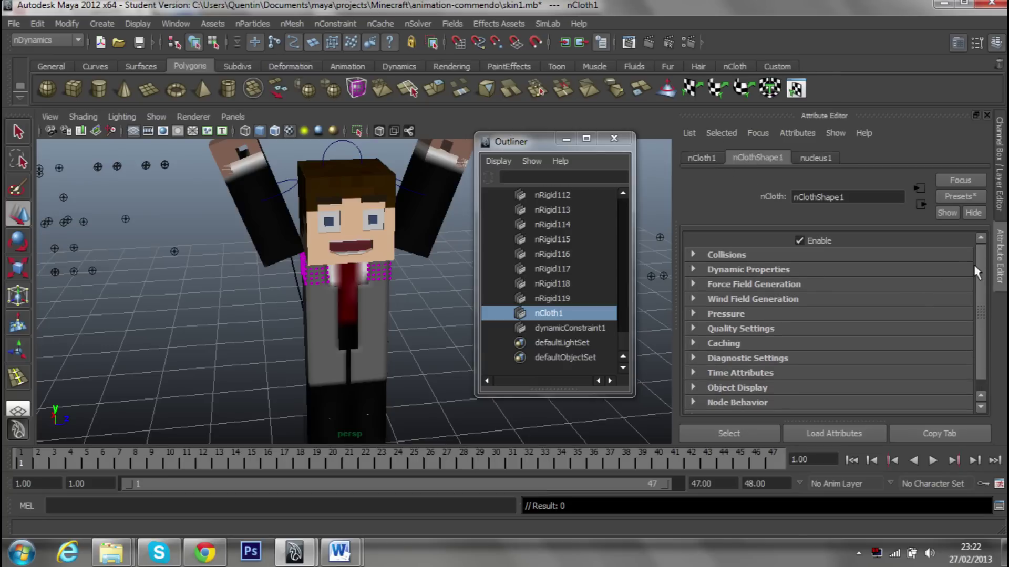
left_click(815, 161)
left_click(757, 159)
Expand nClothShape1's Collisions section and zoom in on the tie and collar area.
left_click(726, 255)
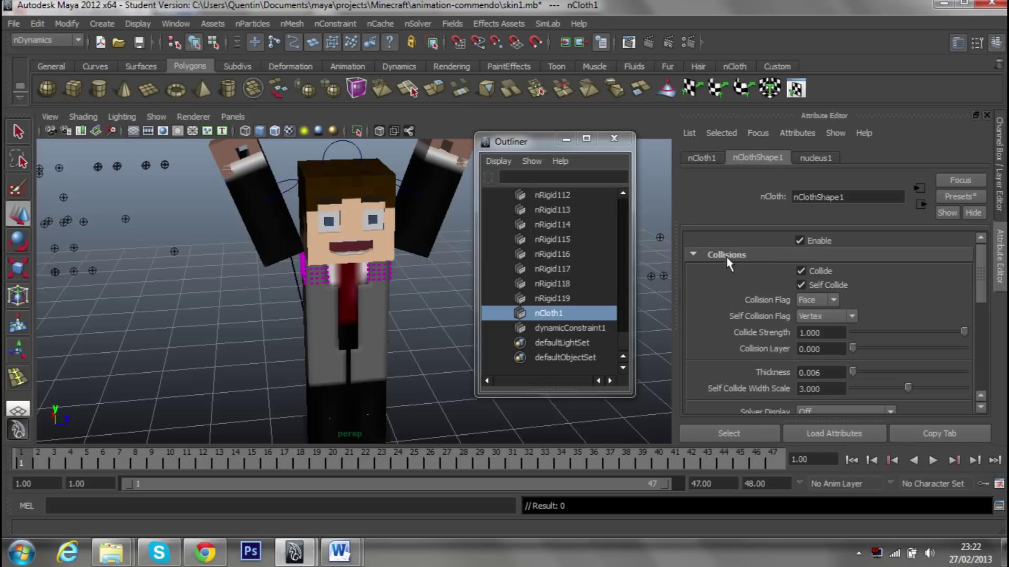
scroll(752, 271, "down", 3)
scroll(762, 279, "up", 2)
scroll(767, 282, "up", 1)
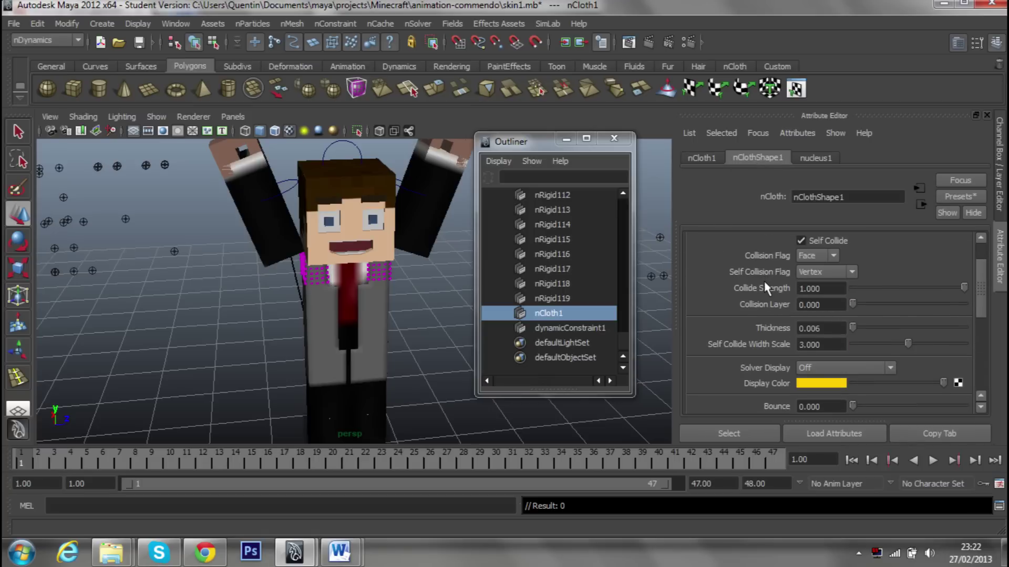
scroll(766, 288, "up", 1)
scroll(733, 263, "down", 3)
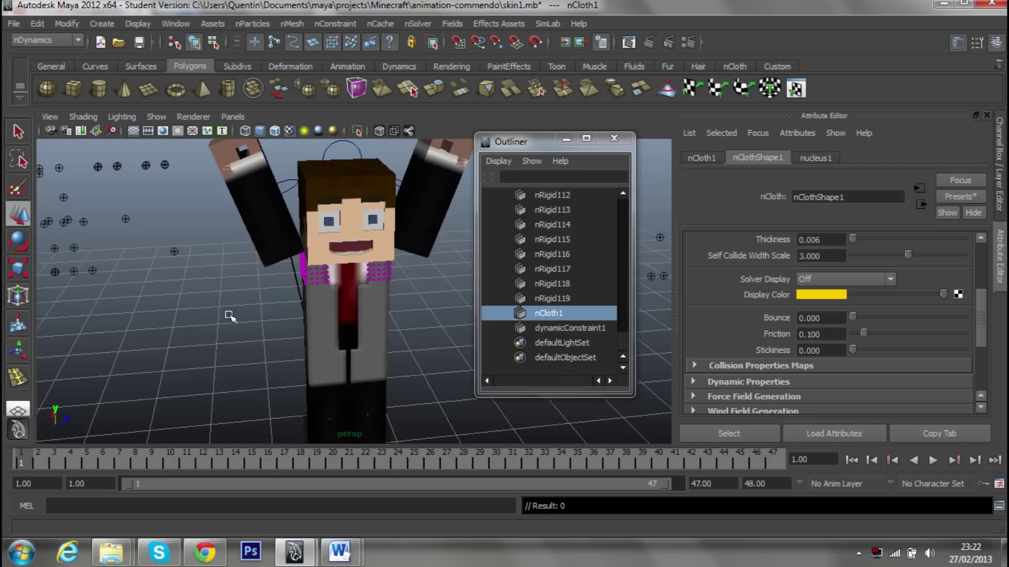
scroll(394, 316, "up", 3)
scroll(389, 300, "up", 3)
middle_click_drag(383, 285, 405, 191, "alt")
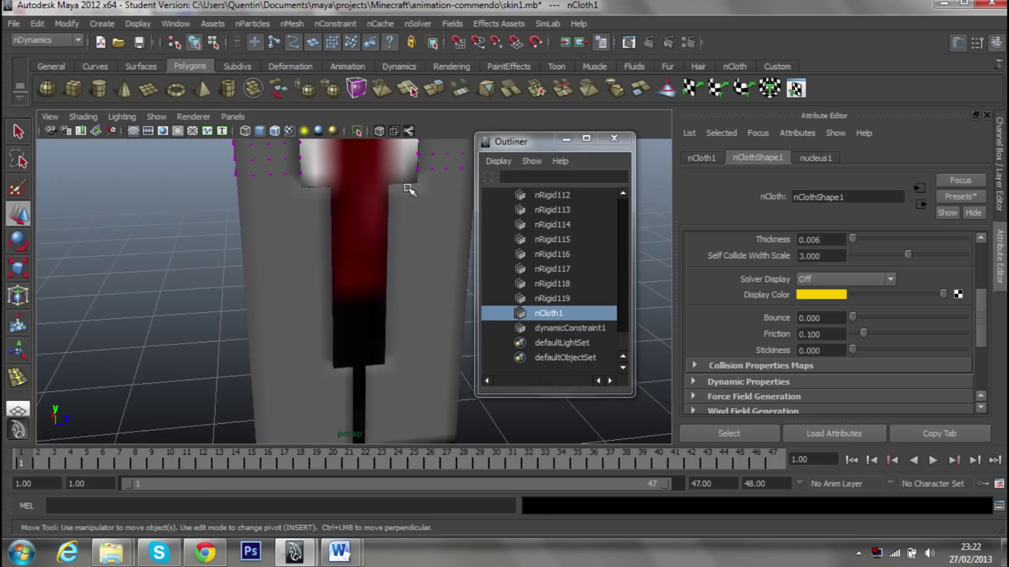
Set Solver Display to Self Collision Thickness.
left_click(839, 280)
left_click(848, 314)
scroll(341, 315, "down", 1)
scroll(357, 304, "down", 1)
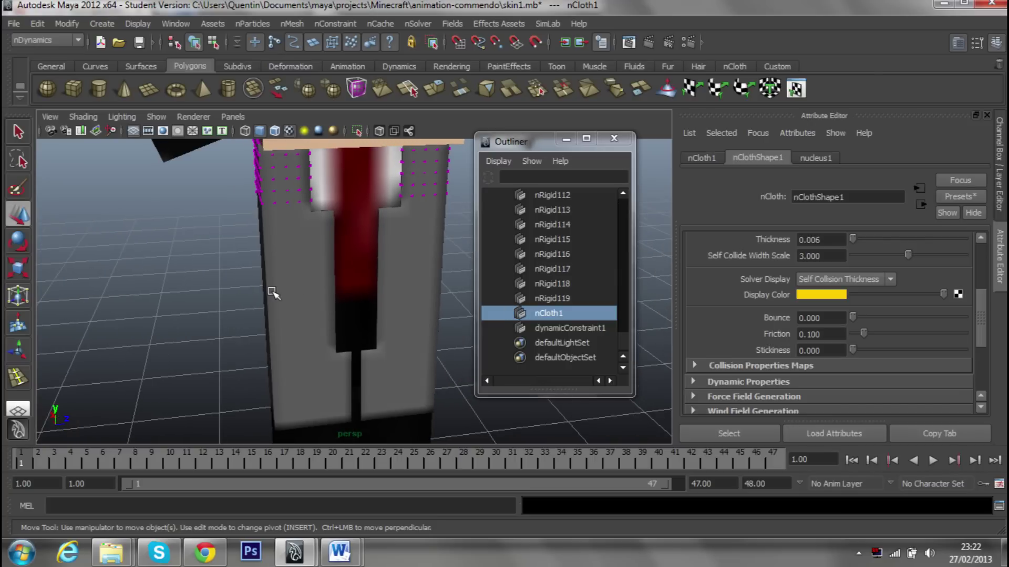
Select the cloth mesh, keep Self Collision Thickness displayed, and inspect the torso thickness.
left_click(273, 293)
left_click(839, 279)
left_click(838, 311)
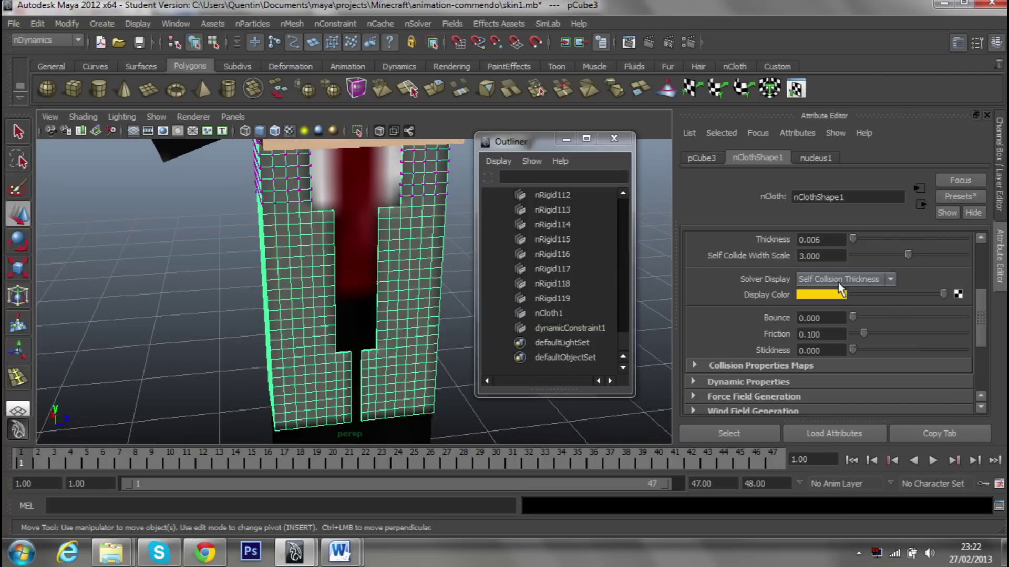
scroll(315, 316, "up", 2)
middle_click_drag(317, 367, 317, 425, "alt")
scroll(317, 394, "down", 3)
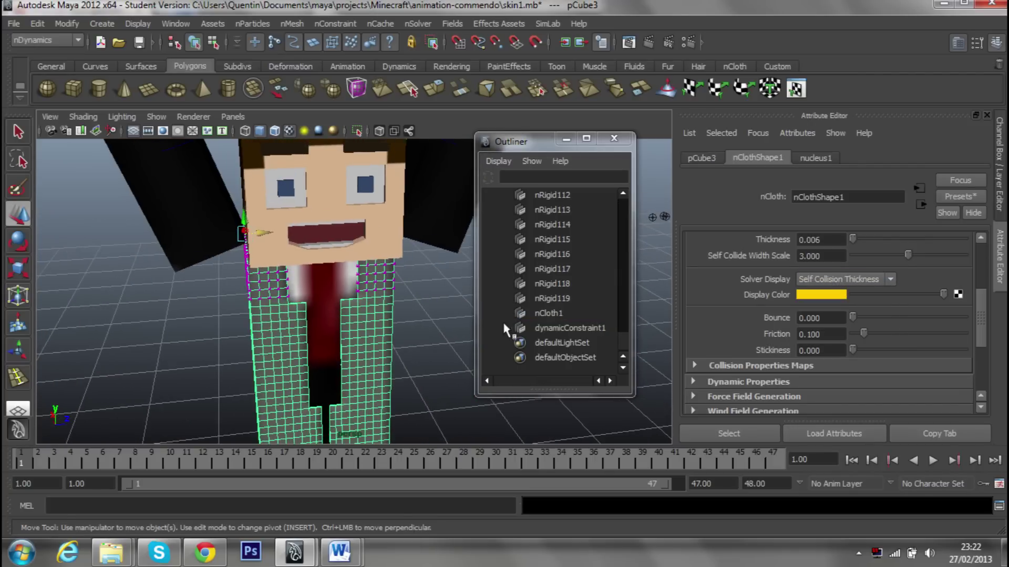
left_click(548, 313)
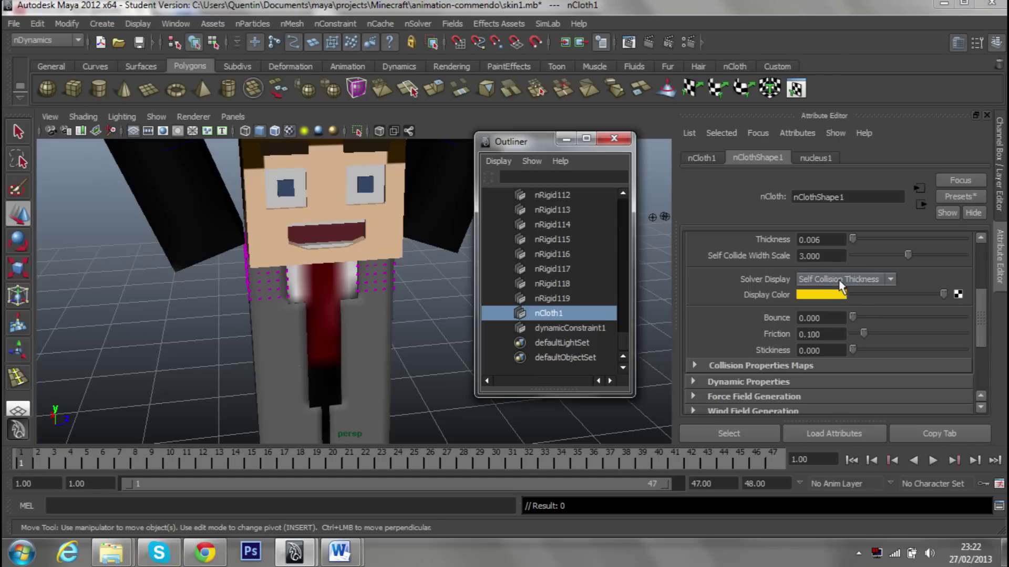
scroll(570, 263, "up", 5)
scroll(570, 262, "up", 5)
scroll(569, 263, "up", 5)
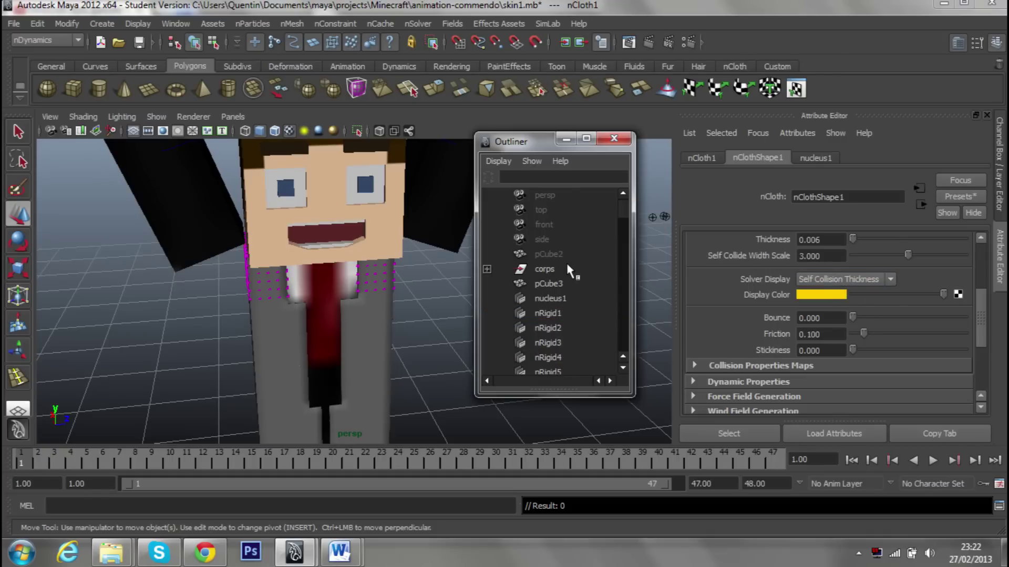
left_click(563, 284)
left_click(562, 254)
mouse_move(563, 253)
middle_mouse_down()
mouse_move(561, 288)
mouse_move(540, 299)
middle_mouse_up()
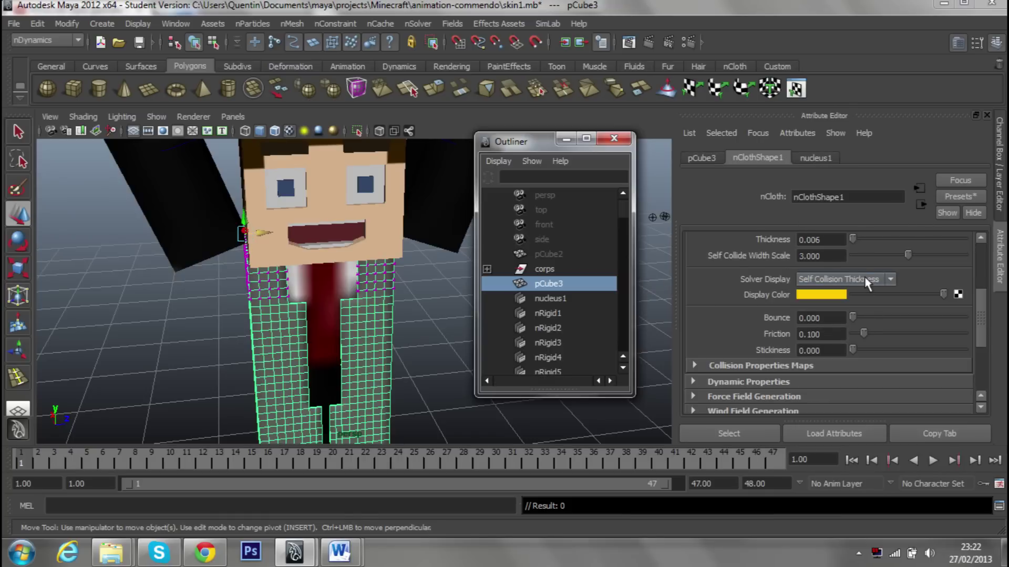
left_click(866, 279)
left_click(860, 310)
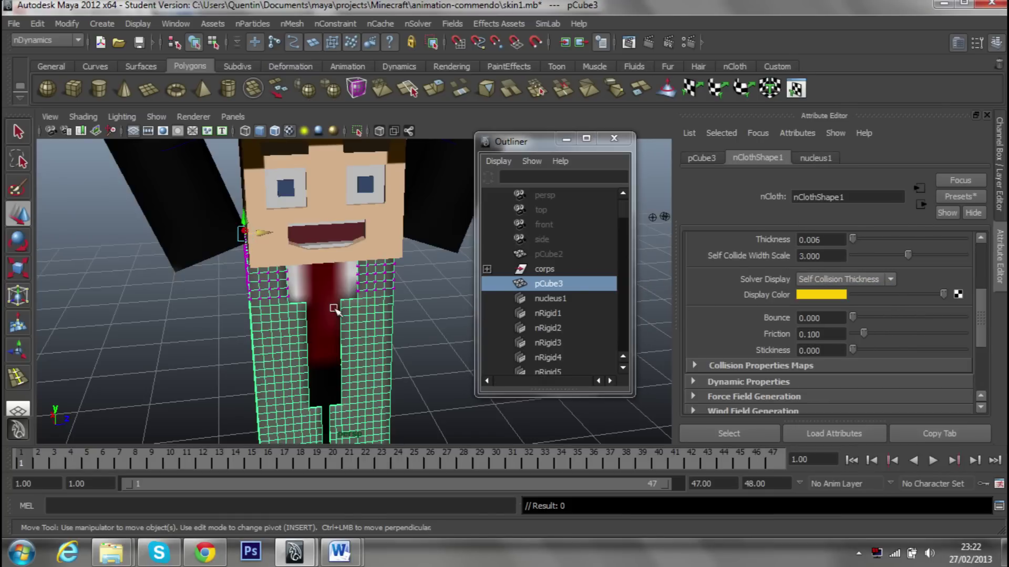
left_click_drag(333, 303, 368, 303, "alt")
scroll(374, 302, "up", 3)
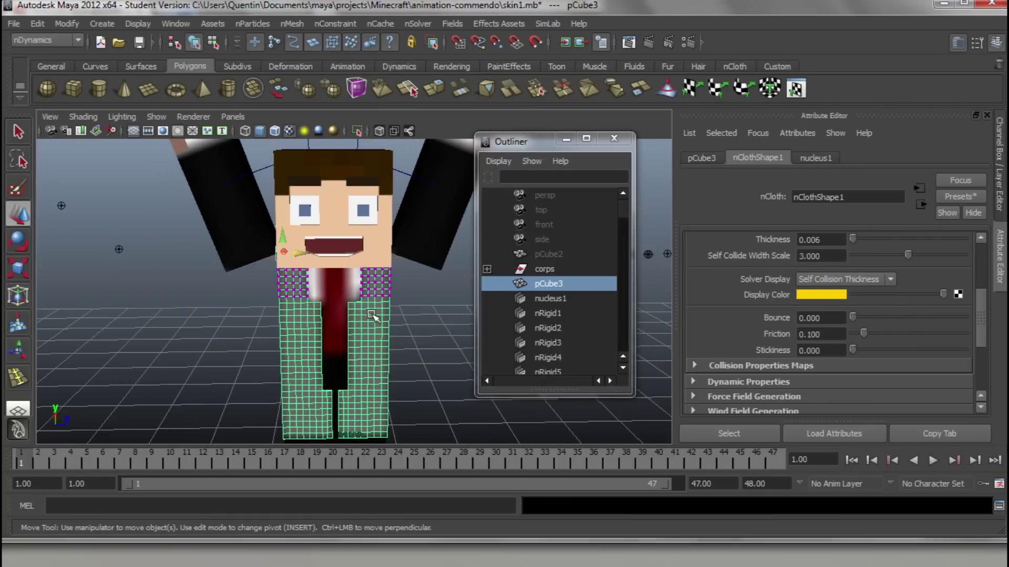
right_click_drag(374, 284, 376, 316)
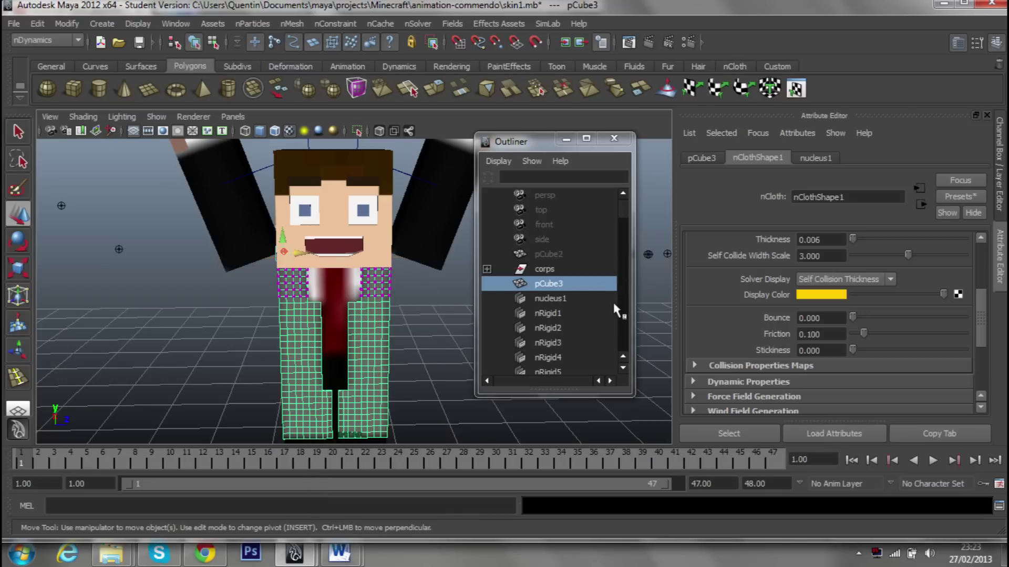
scroll(616, 258, "down", 13)
scroll(612, 260, "down", 13)
scroll(609, 262, "down", 13)
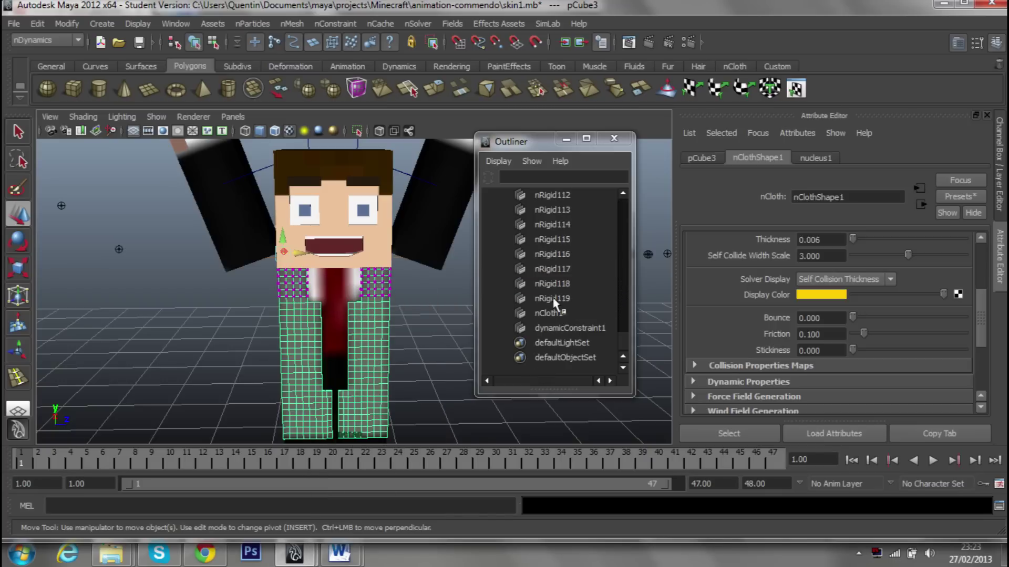
left_click(546, 314)
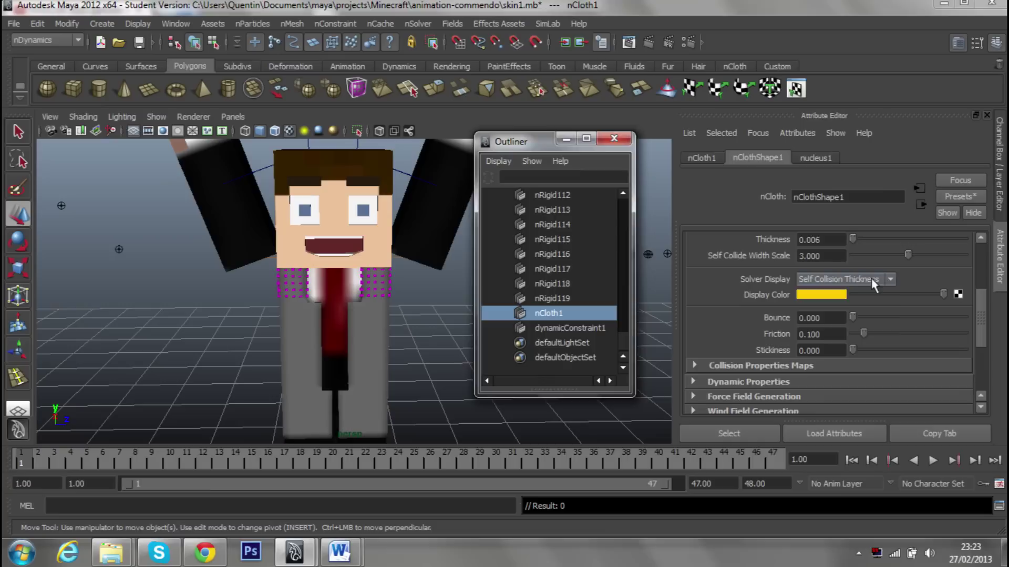
Switch nCloth1's Solver Display to Off and open the Presets* list of cloth materials.
left_click(845, 279)
left_click(849, 293)
scroll(900, 320, "up", 5)
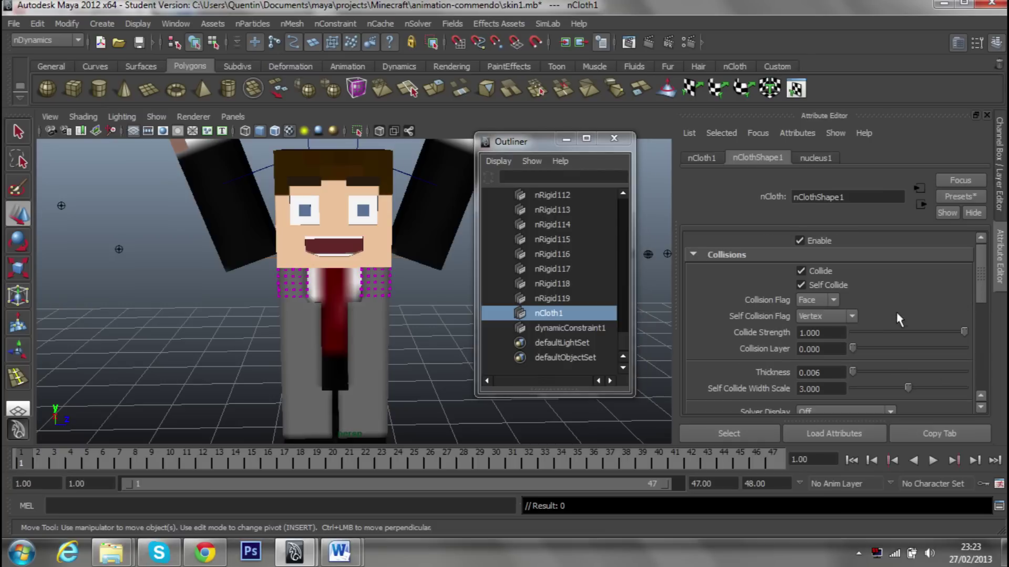
scroll(853, 341, "down", 7)
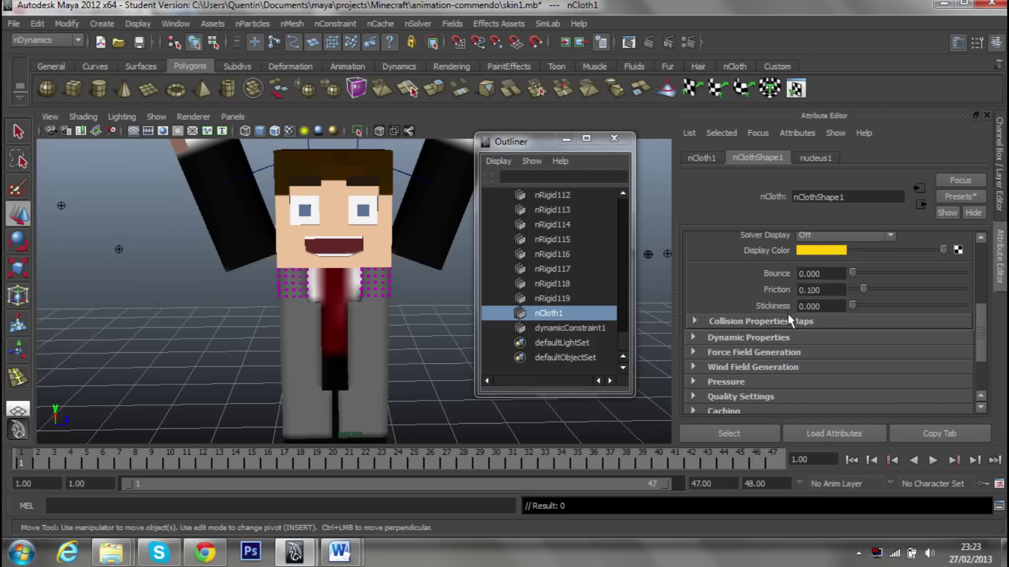
scroll(903, 306, "up", 7)
left_click(954, 200)
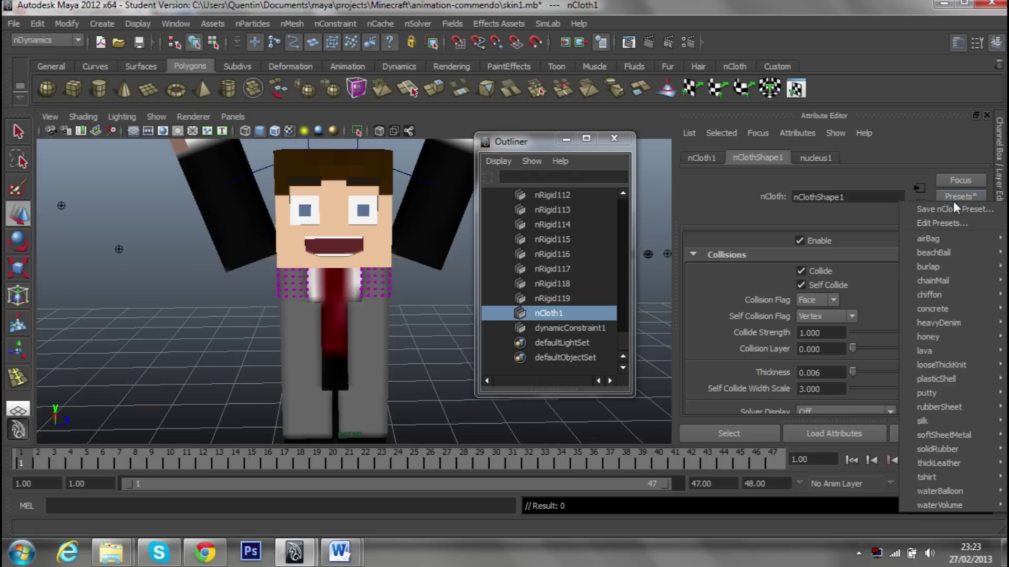
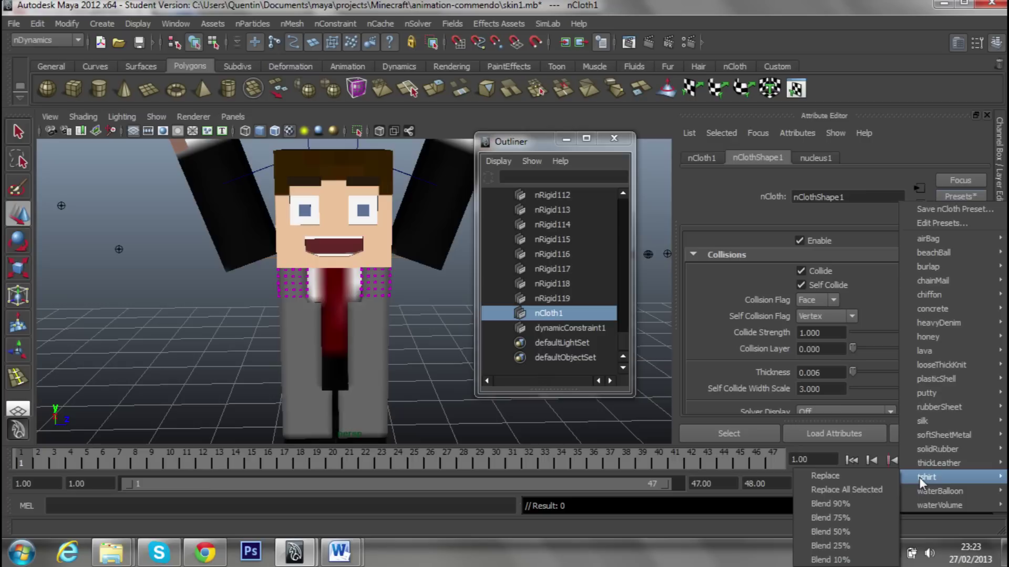
Replace the jacket's nCloth settings with the tshirt preset and frame the jacket in view.
left_click(887, 475)
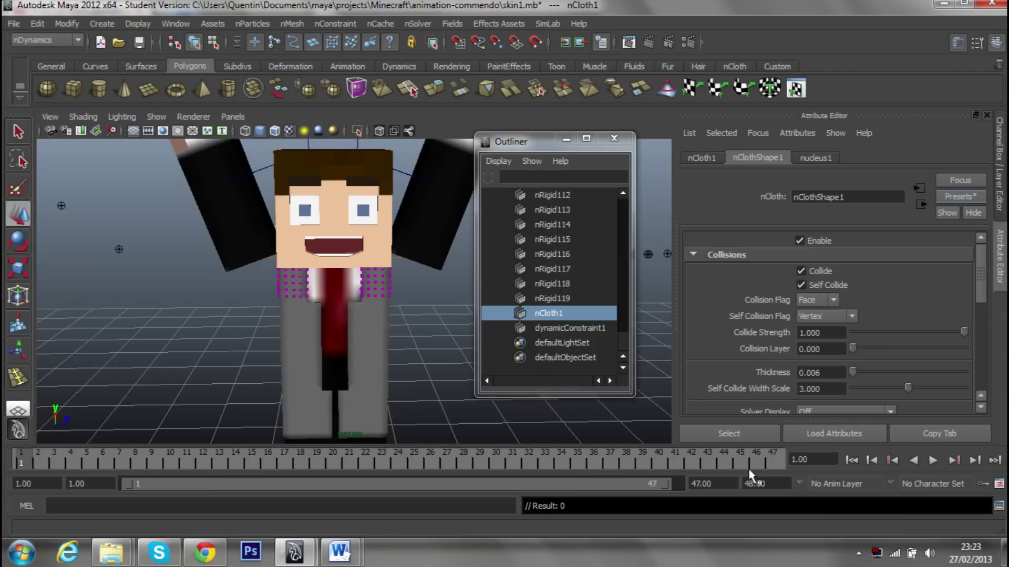
key("f")
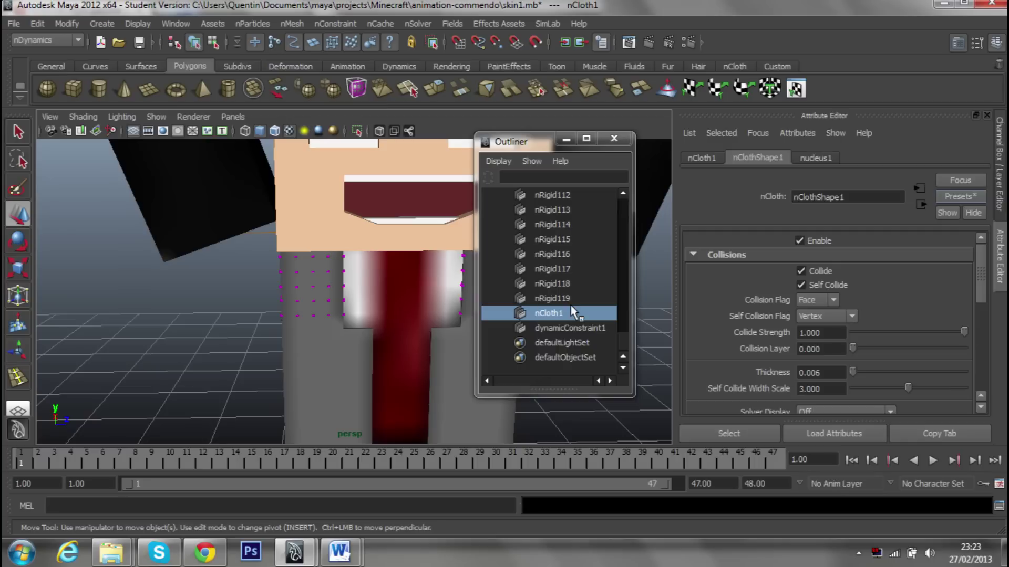
scroll(387, 322, "down", 3)
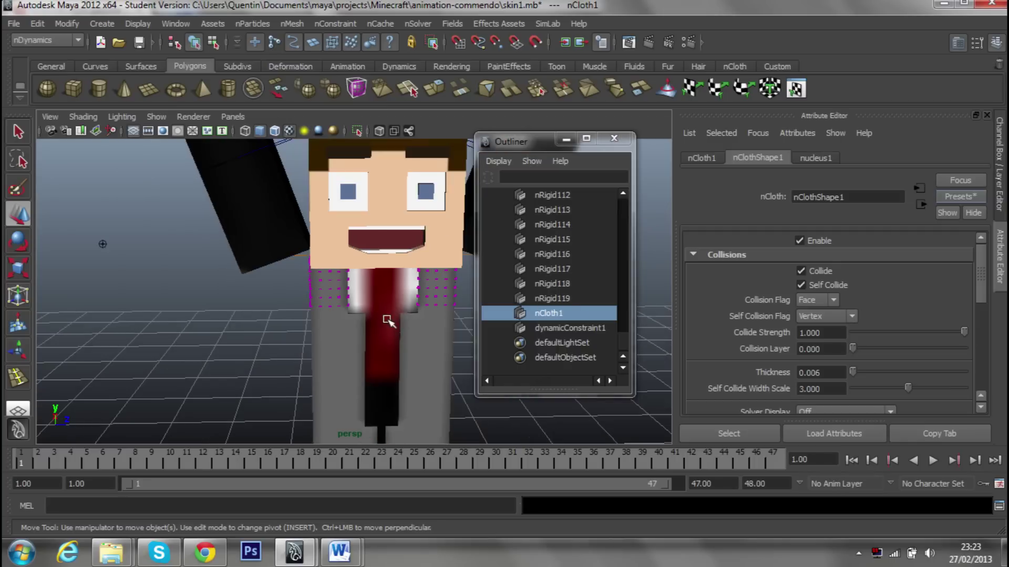
mouse_move(387, 322)
left_mouse_down("alt")
mouse_move(451, 333)
mouse_move(371, 322)
mouse_move(421, 314)
left_mouse_up("alt")
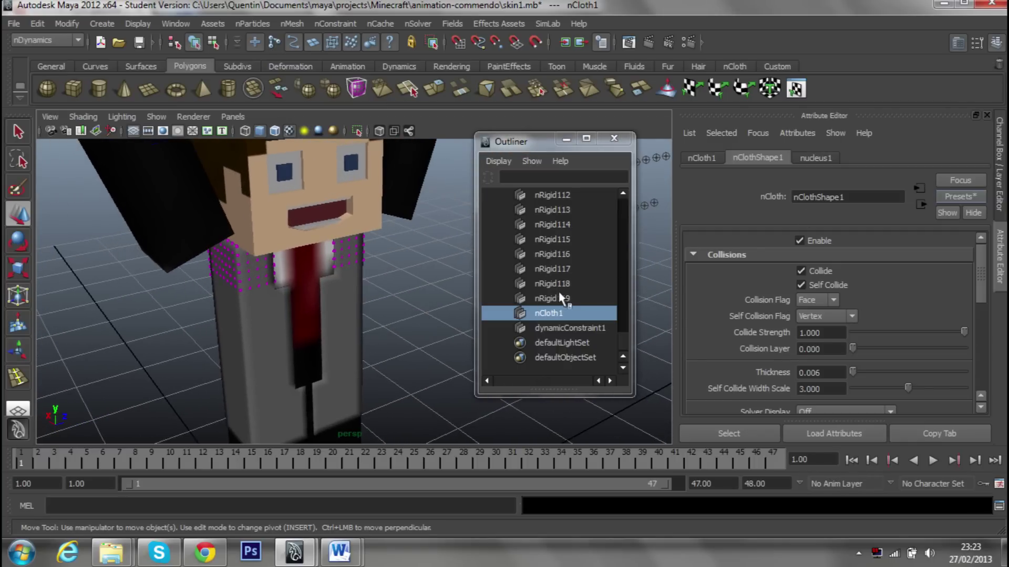
scroll(563, 295, "up", 10)
scroll(558, 300, "up", 10)
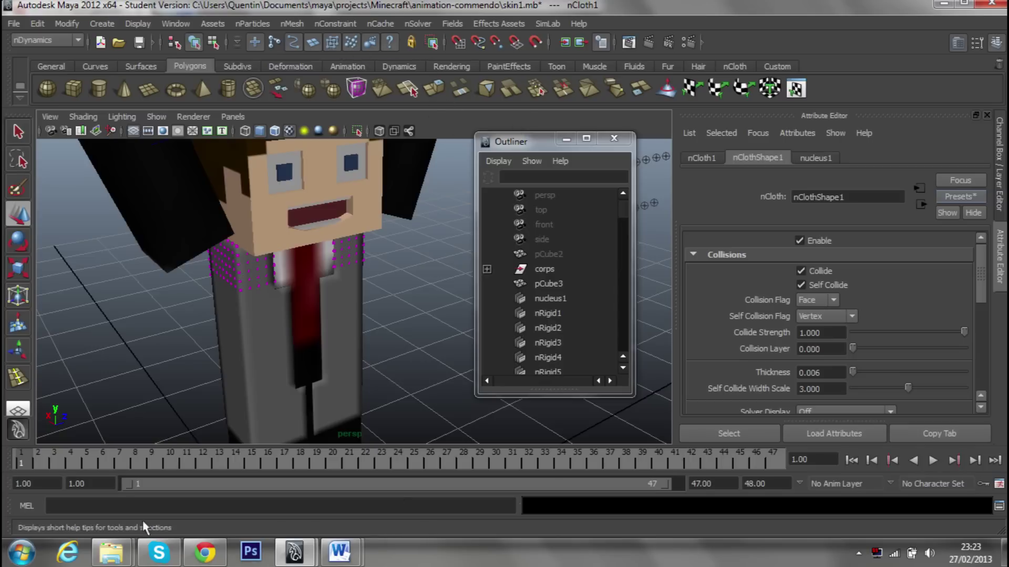
Preview the tshirt cloth by scrubbing to frame 13 and playing, then return to frame one.
left_click_drag(47, 462, 225, 465)
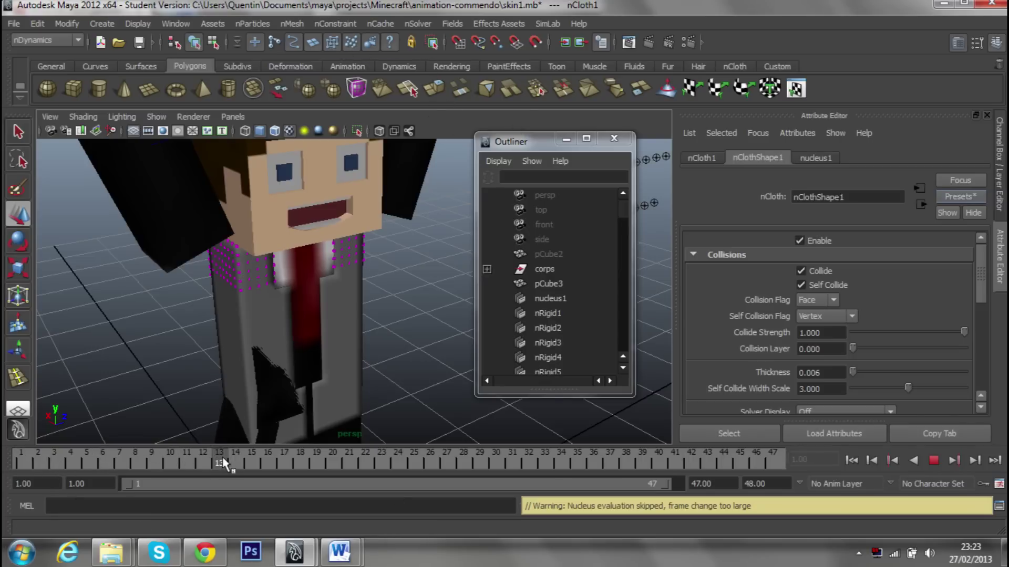
scroll(360, 352, "down", 3)
scroll(337, 344, "up", 5)
scroll(427, 278, "up", 2)
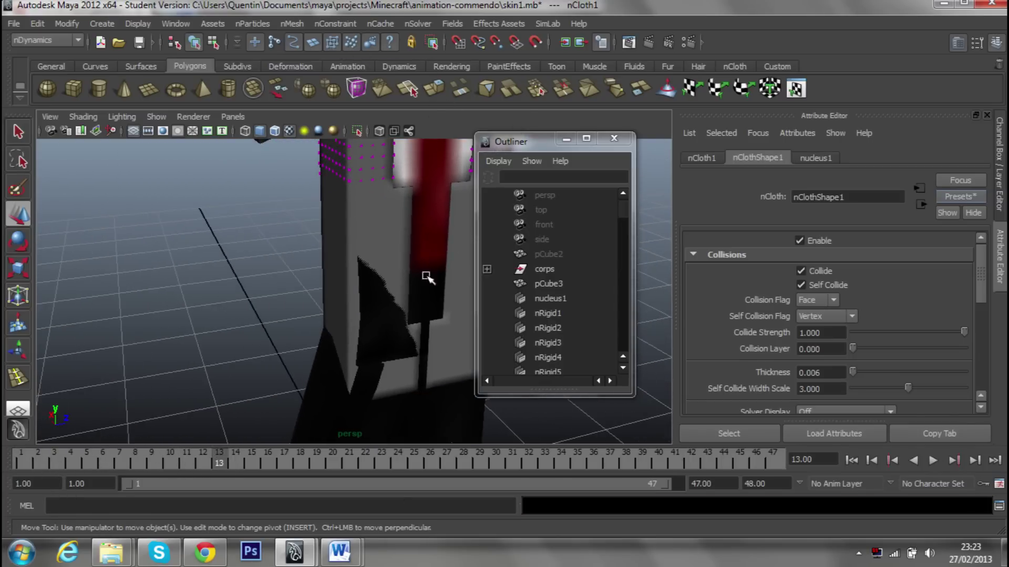
left_click(933, 461)
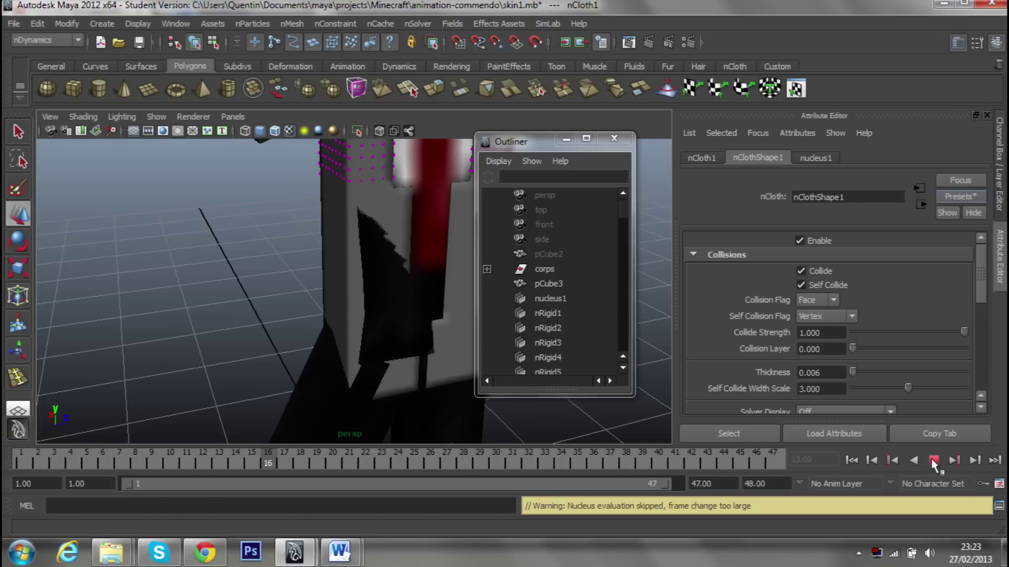
left_click(933, 460)
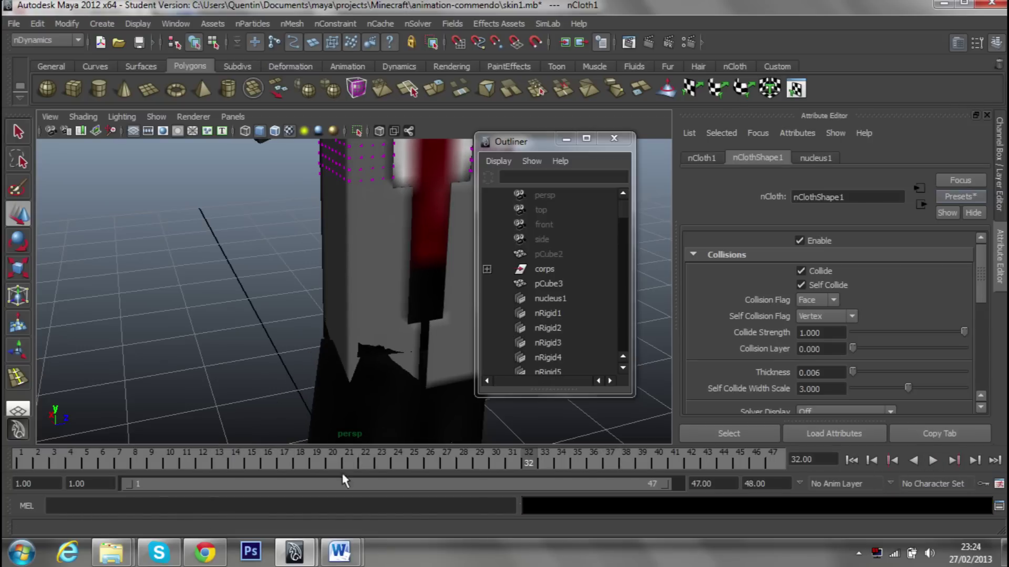
left_click(241, 456)
key("alt+v")
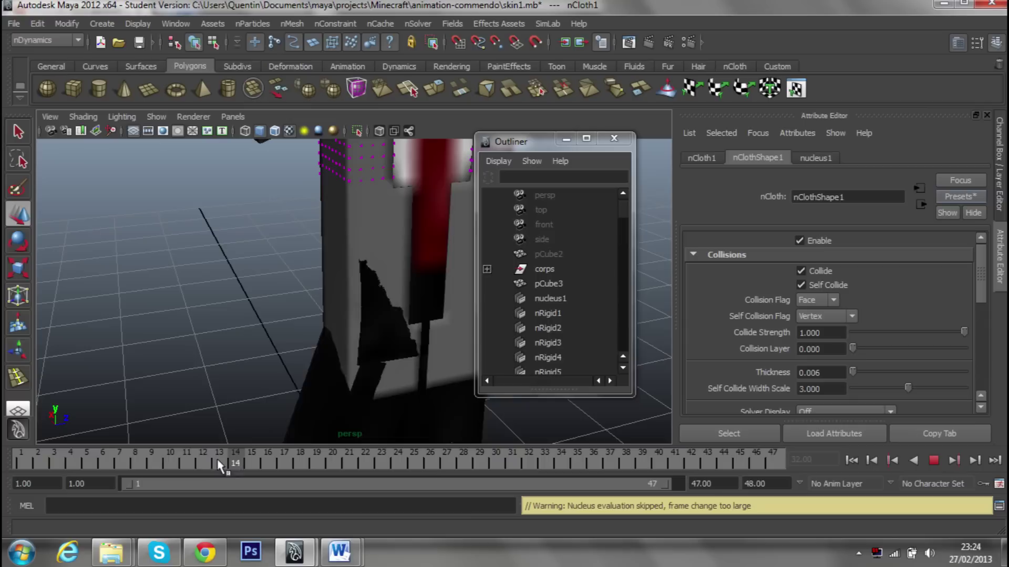
key("alt+v")
mouse_move(216, 349)
left_mouse_down("alt")
mouse_move(216, 304)
mouse_move(231, 303)
left_mouse_up("alt")
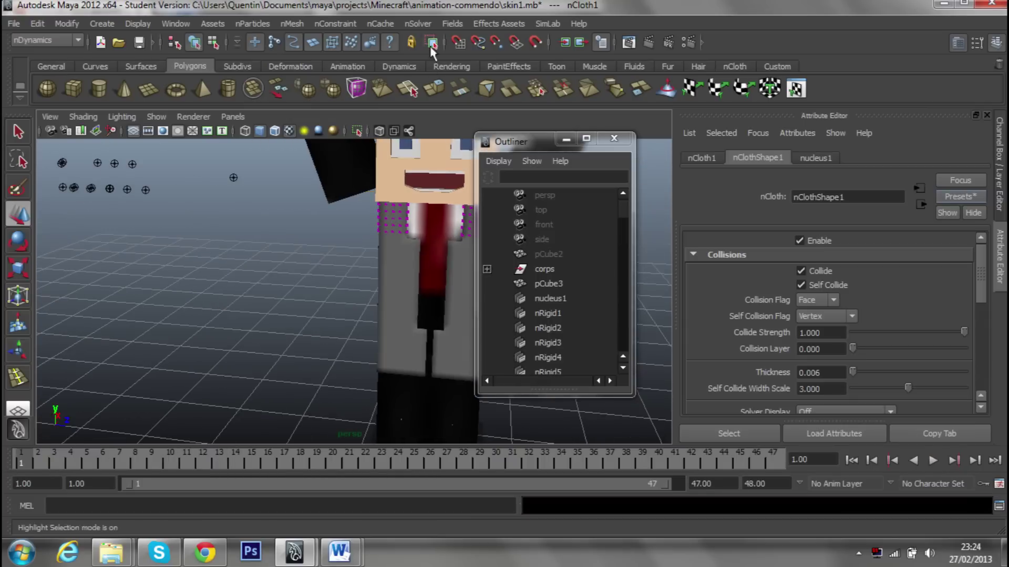
Create a new cache replacing the existing nClothShape1 file across 47 frames, then rewind to frame 1.
left_click(380, 24)
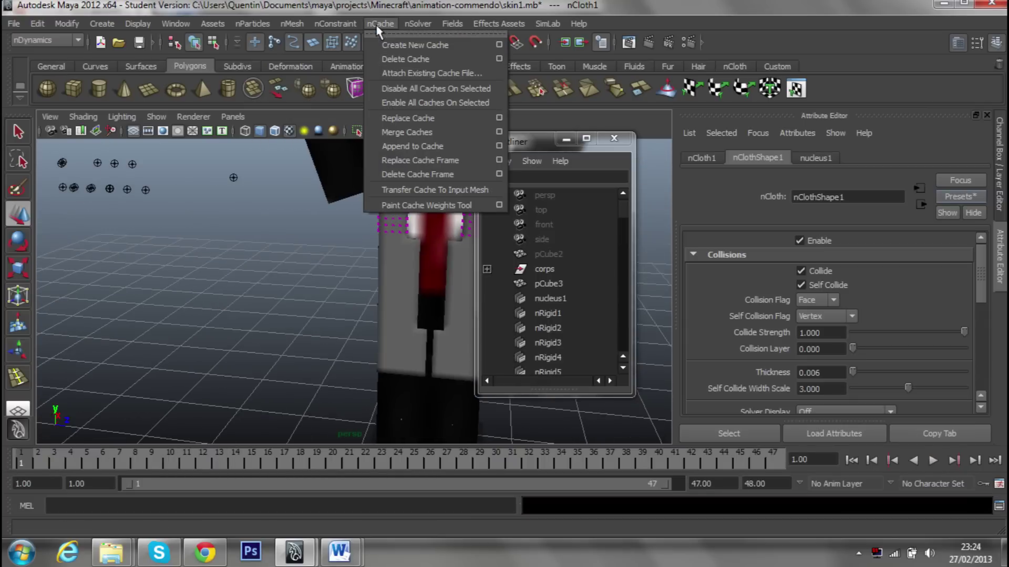
left_click(397, 45)
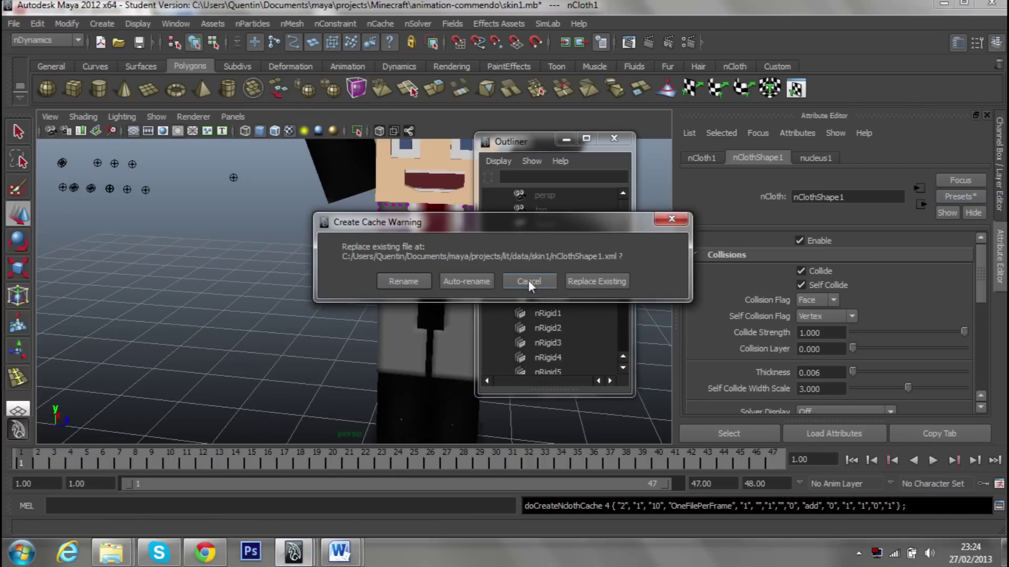
left_click(597, 281)
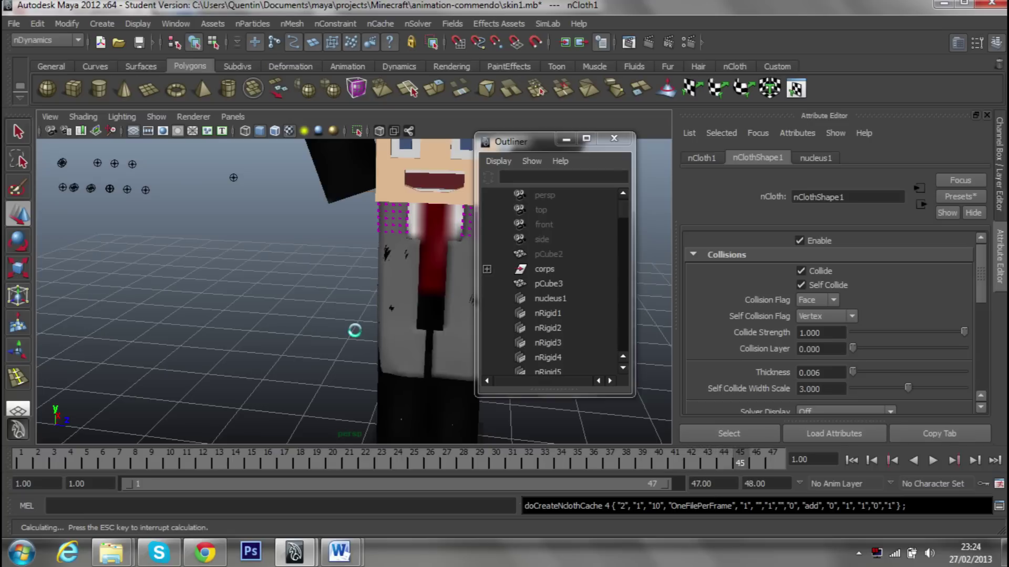
left_click_drag(354, 331, 402, 374, "alt")
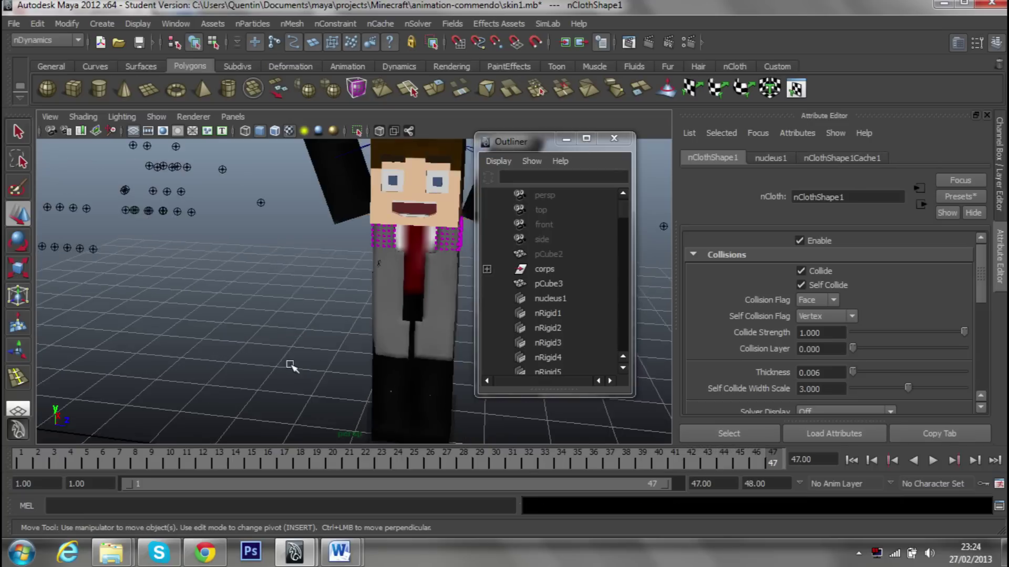
right_click_drag(401, 374, 421, 333, "alt")
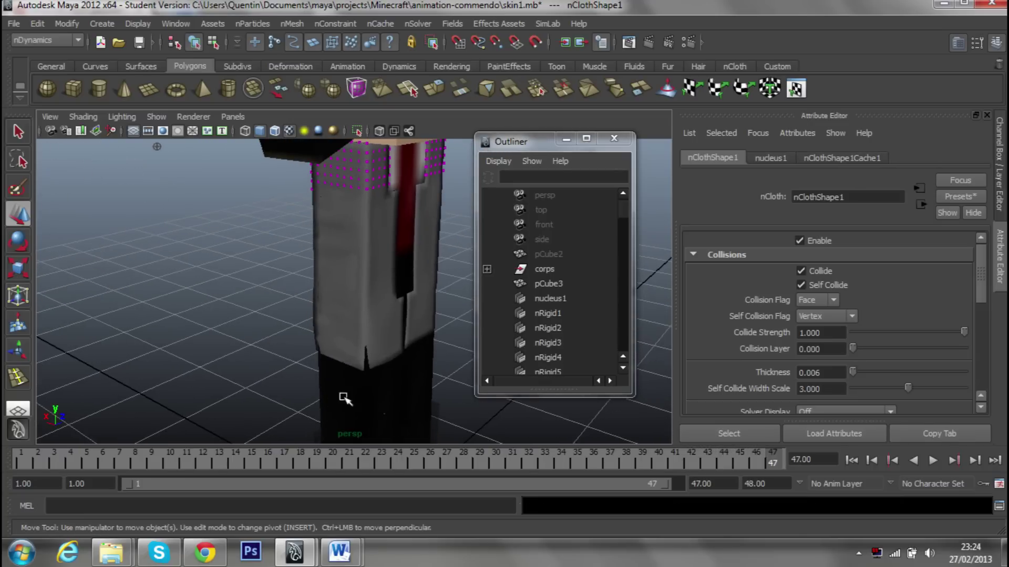
right_click_drag(344, 398, 361, 304, "alt")
key("alt+shift+v")
left_click_drag(360, 305, 192, 385, "alt")
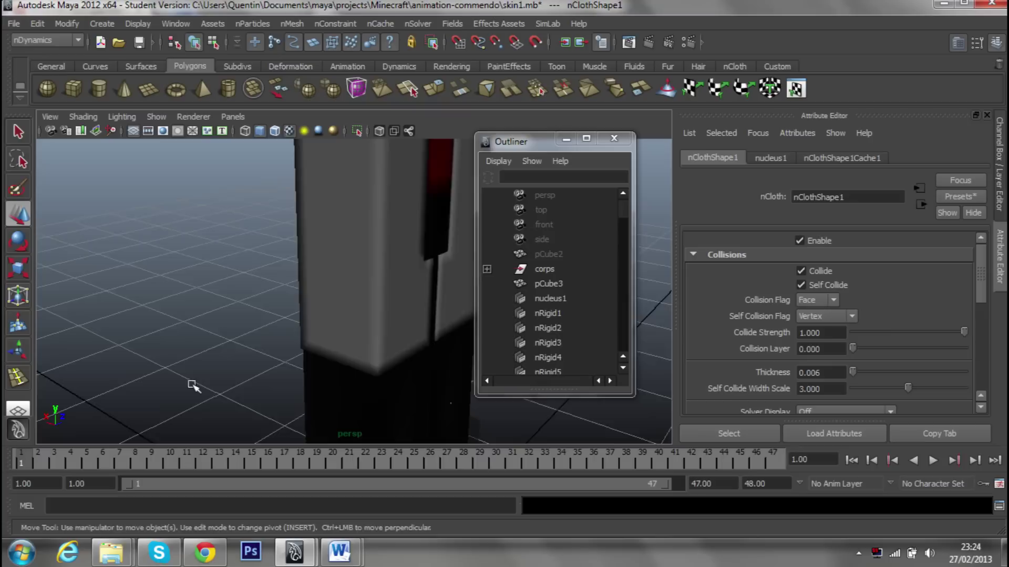
right_click_drag(192, 385, 241, 422, "alt")
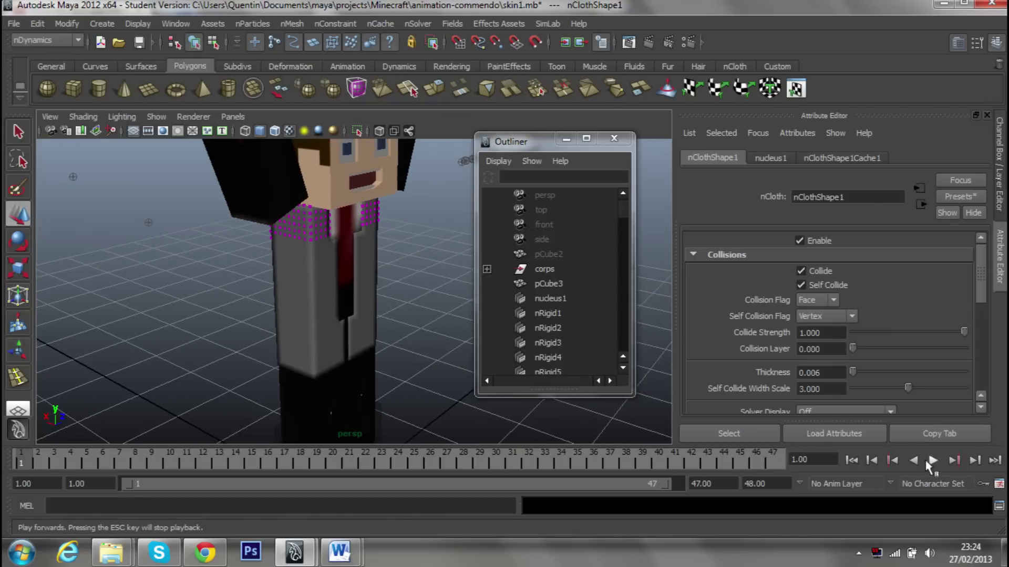
Play the cached jacket, scrub through frames 18 and 13, then select the jacket mesh pCube3.
left_click(931, 460)
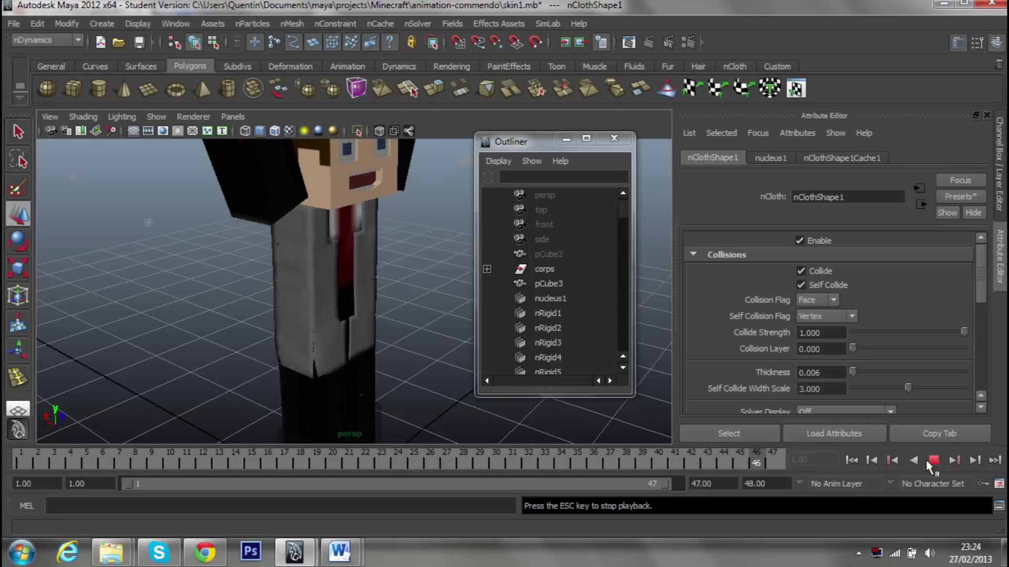
left_click(930, 461)
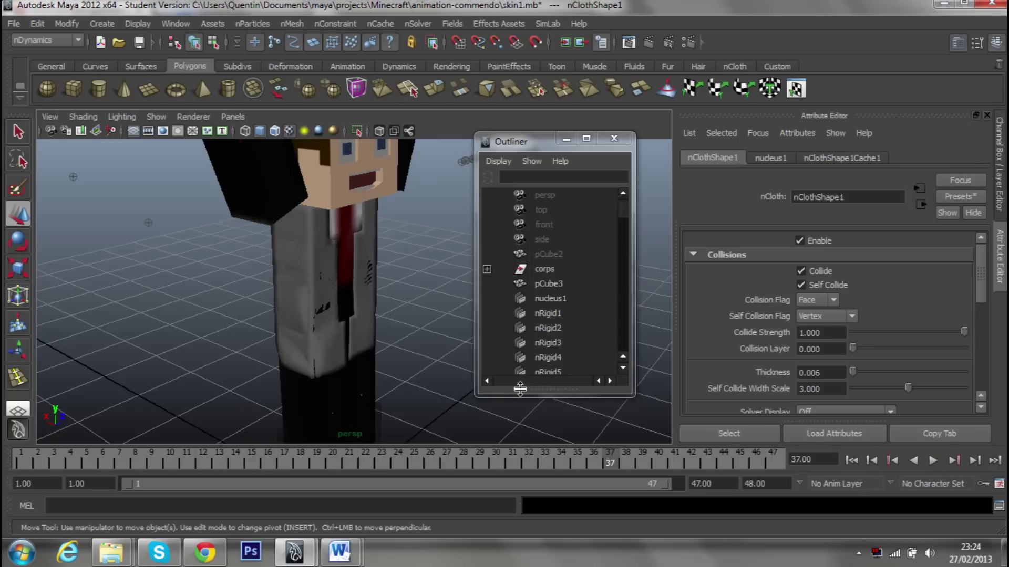
mouse_move(370, 364)
left_mouse_down("alt")
mouse_move(209, 342)
mouse_move(360, 368)
left_mouse_up("alt")
scroll(360, 368, "up", 3)
left_click_drag(19, 465, 304, 461)
key("alt+v")
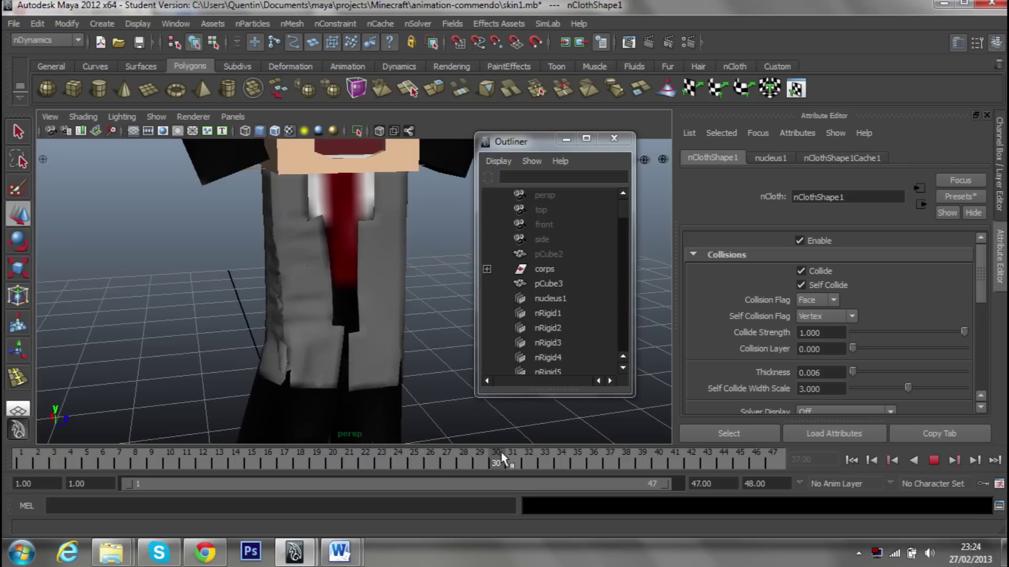
left_click_drag(398, 462, 21, 458)
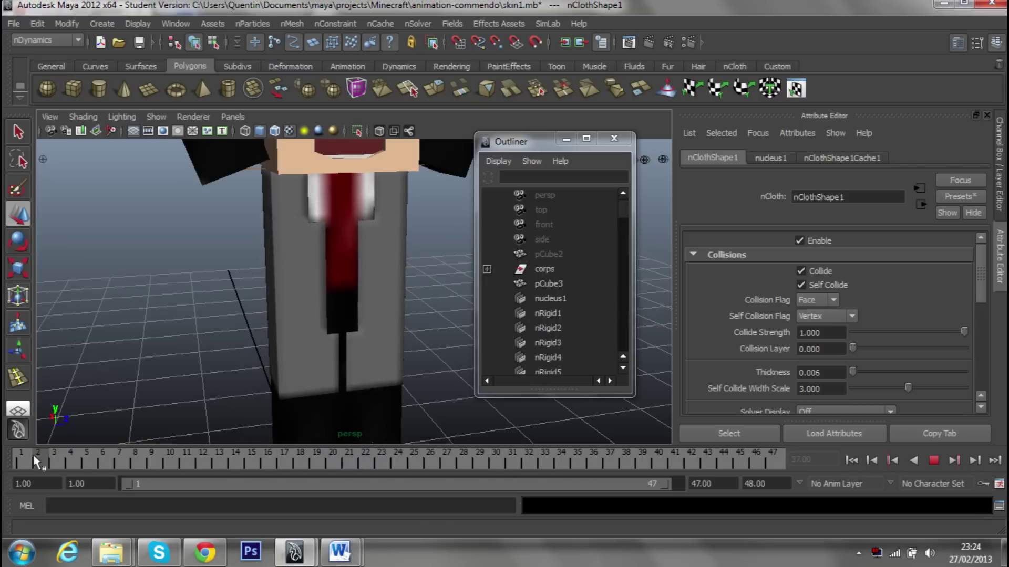
left_click(309, 351)
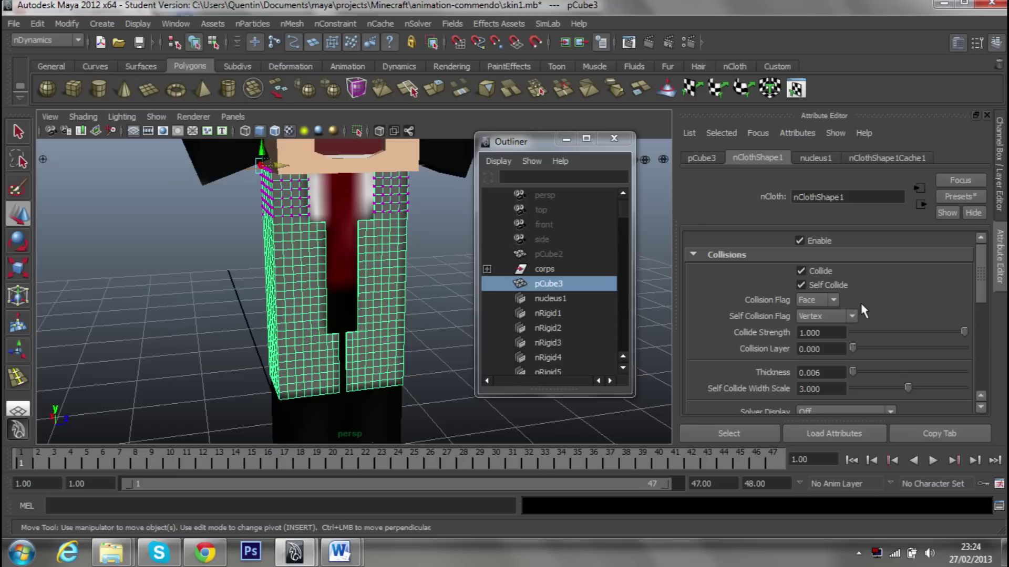
Select nCloth1 and raise the jacket cloth's Thickness to 0.219.
scroll(561, 302, "down", 15)
scroll(562, 310, "down", 10)
left_click(551, 314)
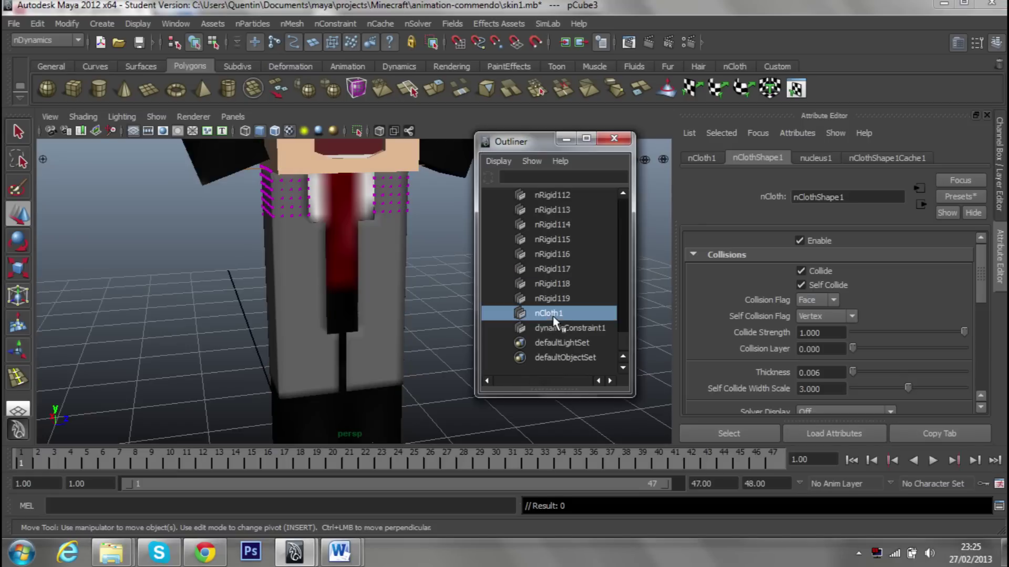
scroll(866, 349, "down", 2)
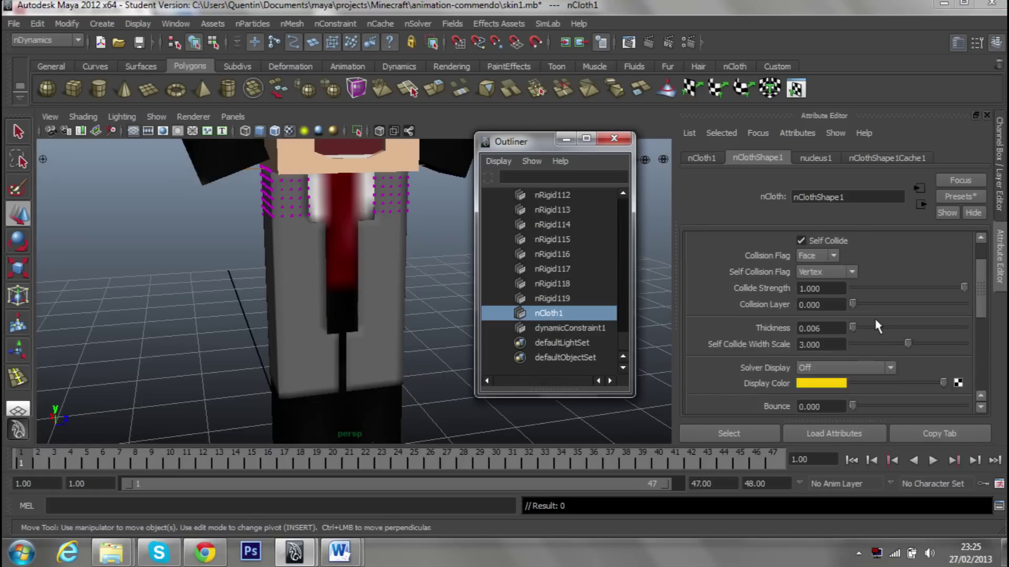
scroll(875, 334, "down", 3)
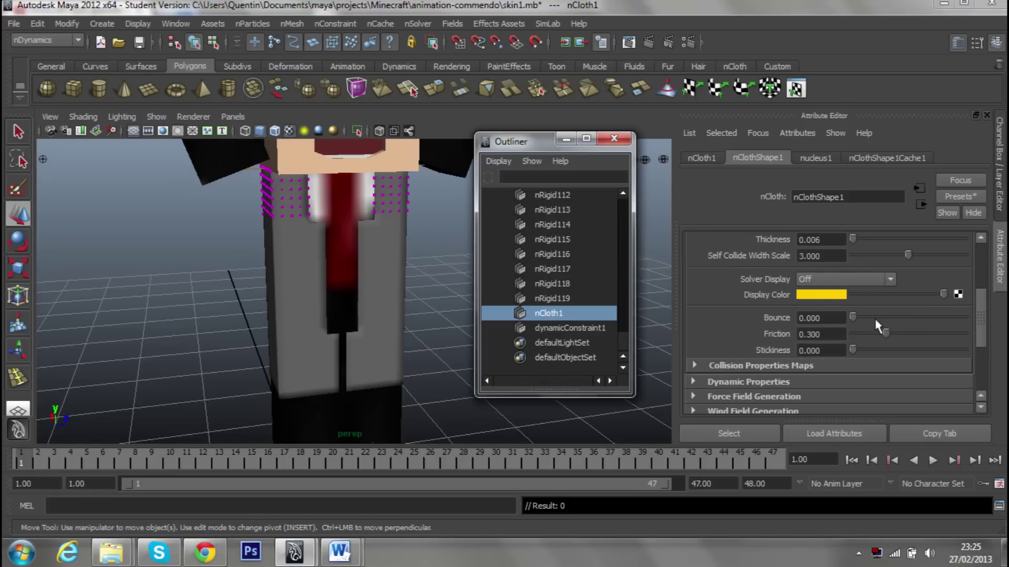
left_click(862, 239)
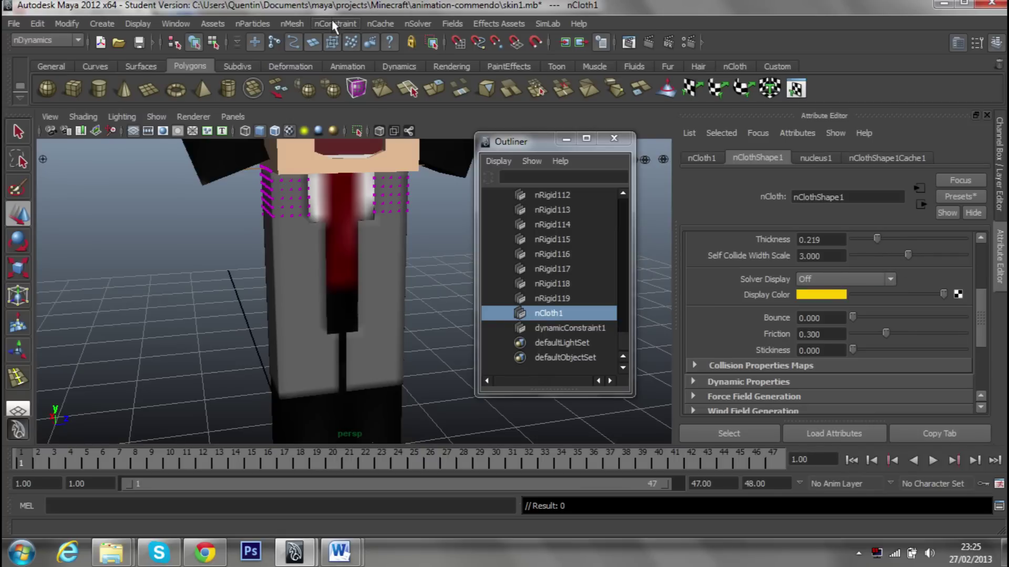
Create a new cache for the thicker jacket and play it back, stopping at frame seven.
left_click(372, 25)
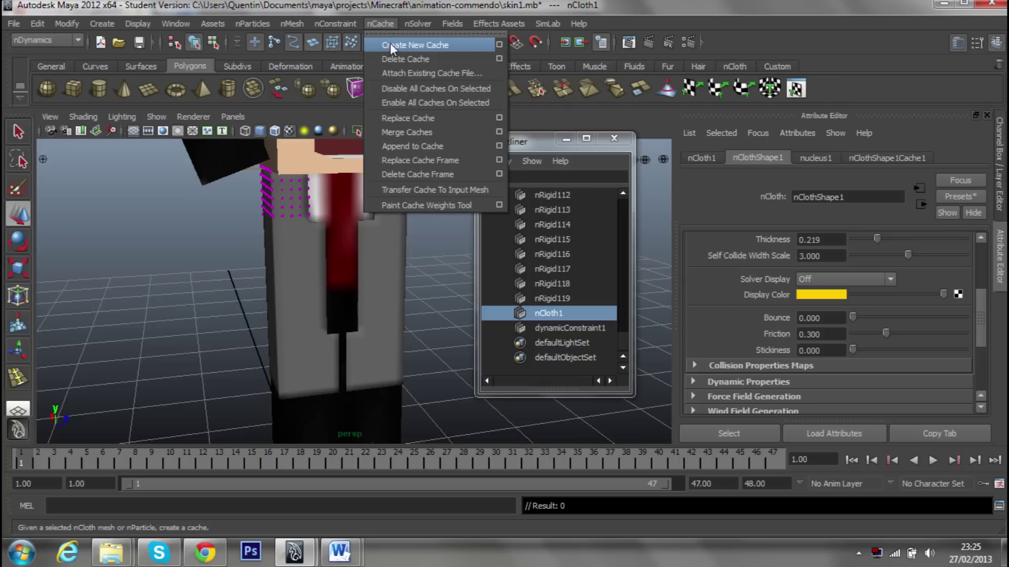
left_click(390, 43)
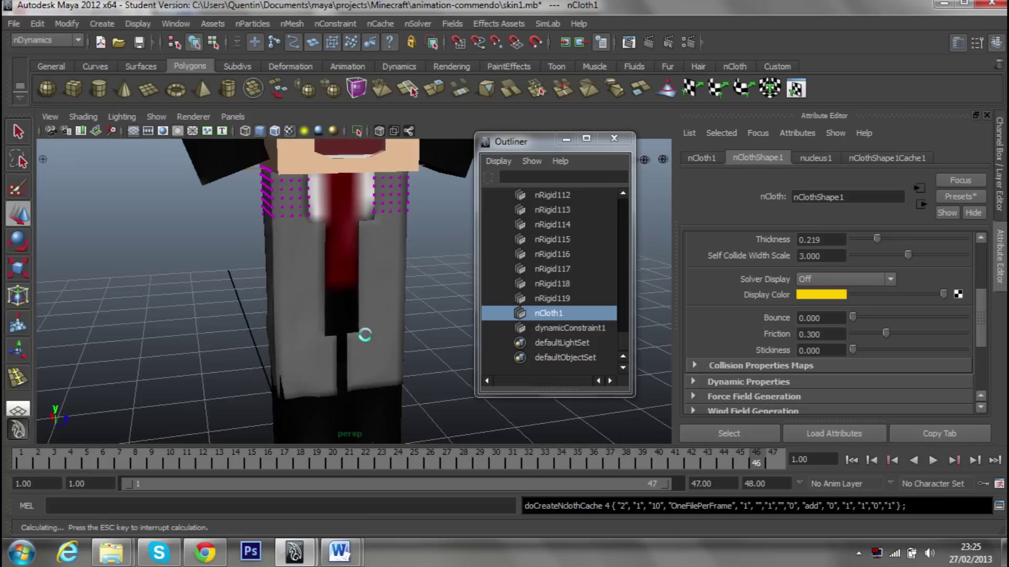
left_click(933, 460)
left_click_drag(399, 368, 451, 376, "alt")
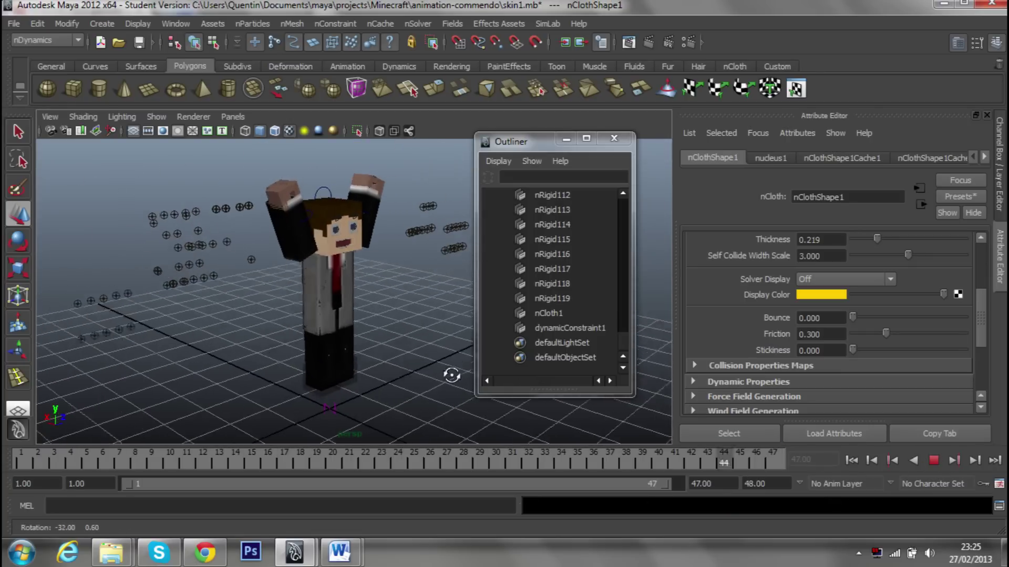
scroll(447, 352, "up", 5)
scroll(442, 329, "up", 5)
scroll(326, 323, "up", 3)
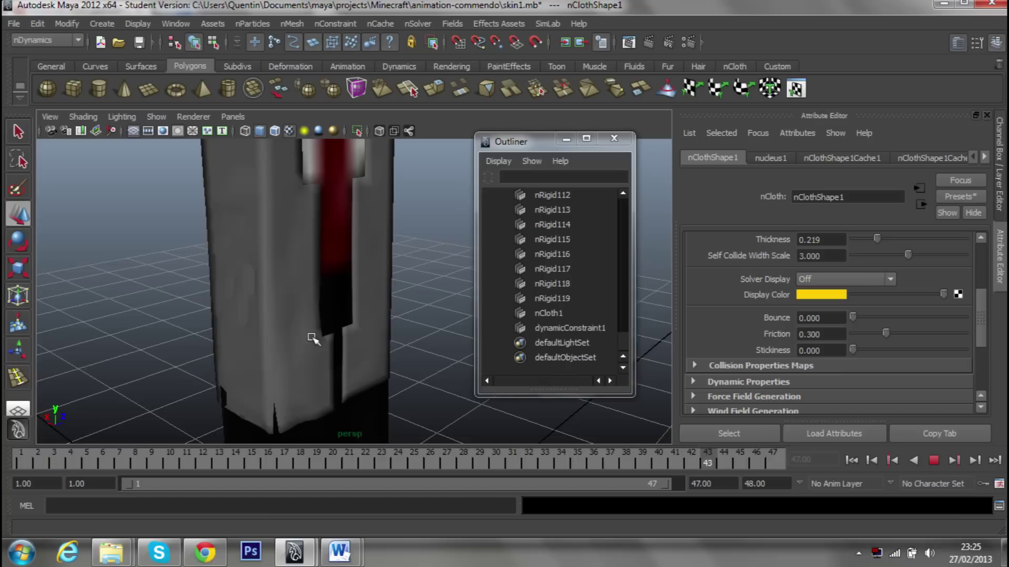
left_click(933, 460)
left_click(541, 314)
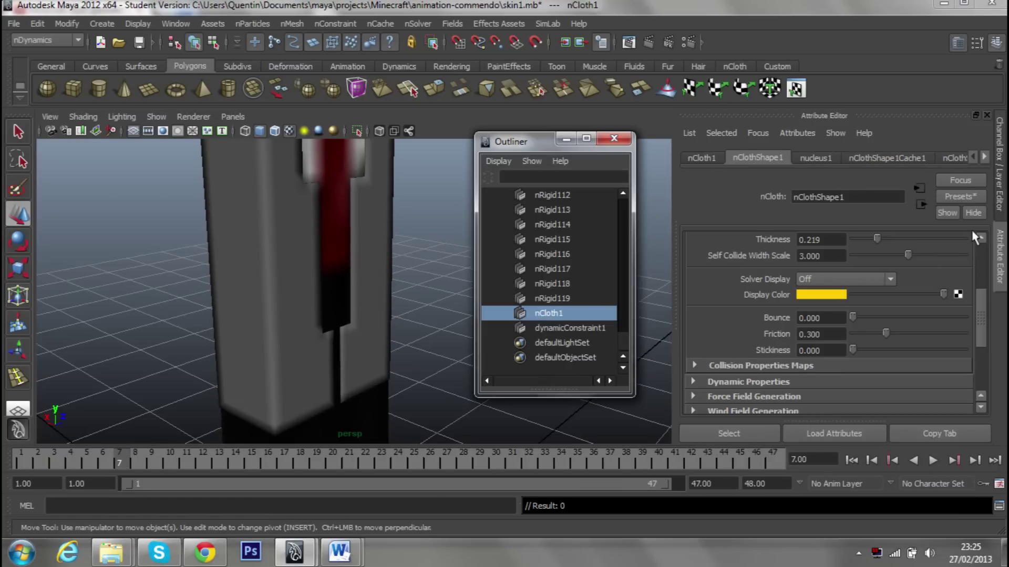
Replace nClothShape1's settings with the silk preset (friction 0.050), recache through frame 47, and play.
left_click(961, 197)
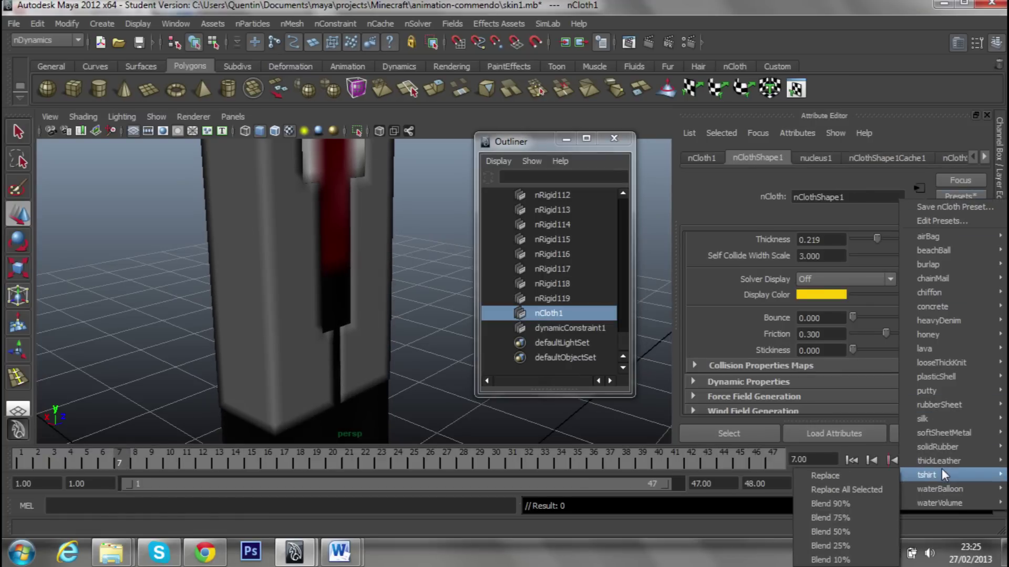
mouse_move(945, 418)
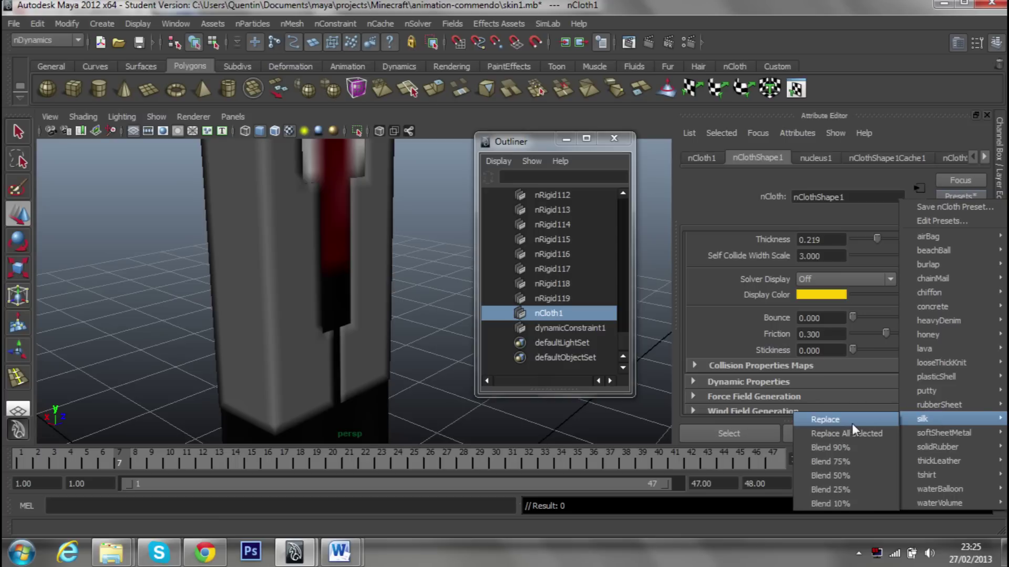
left_click(853, 423)
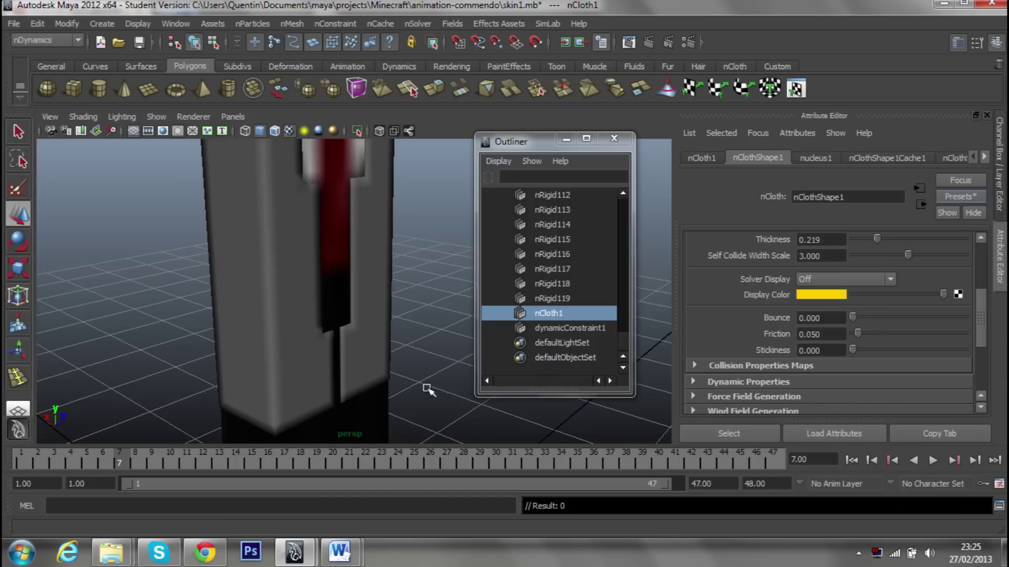
left_click(380, 24)
left_click(380, 43)
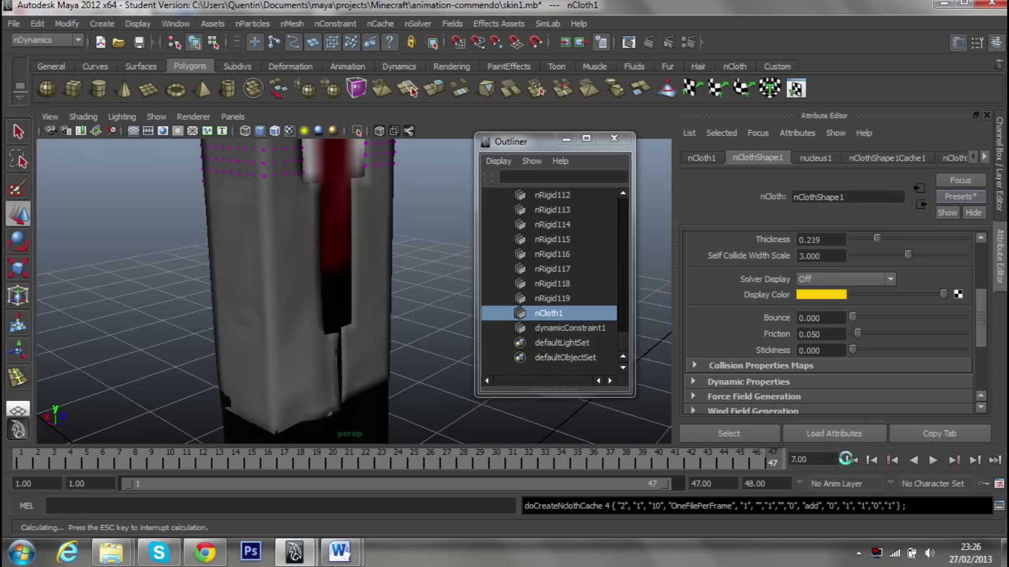
left_click(933, 460)
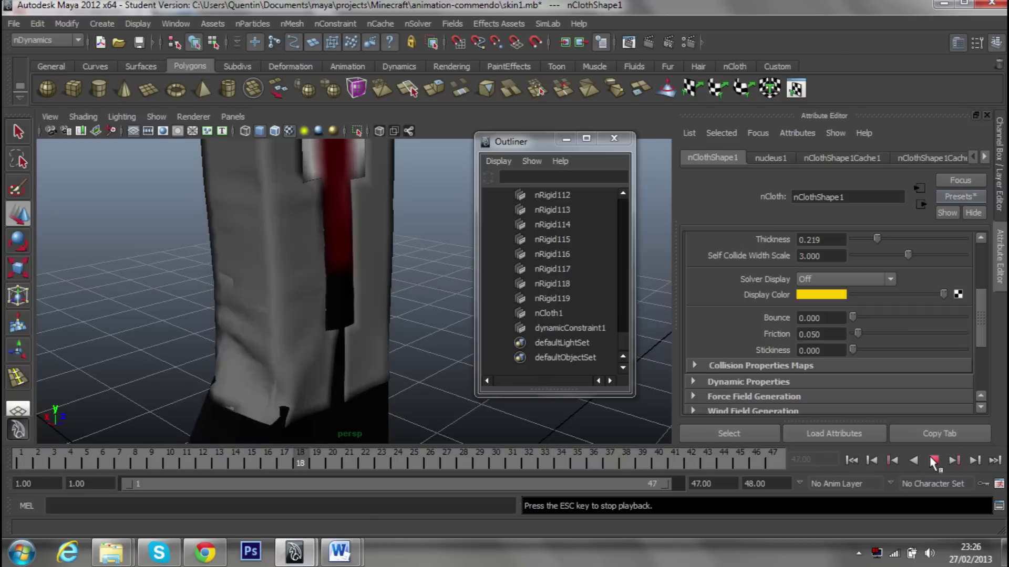
Stop the silk jacket playback at frame six and orbit around the character to inspect it.
left_click(933, 461)
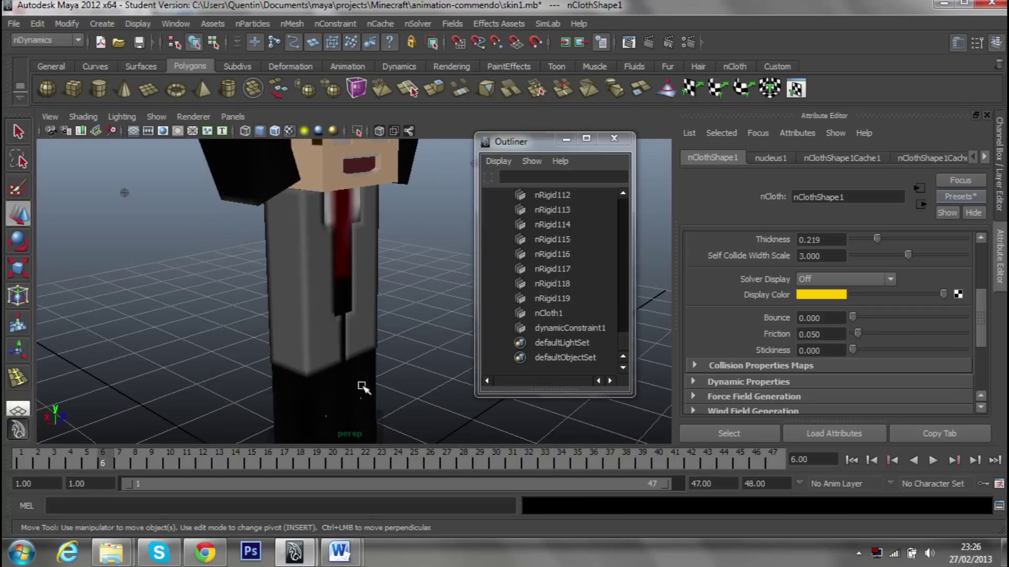
scroll(292, 368, "down", 3)
scroll(383, 353, "up", 3)
mouse_move(383, 354)
left_mouse_down("alt")
mouse_move(315, 342)
mouse_move(440, 355)
mouse_move(326, 304)
mouse_move(348, 338)
left_mouse_up("alt")
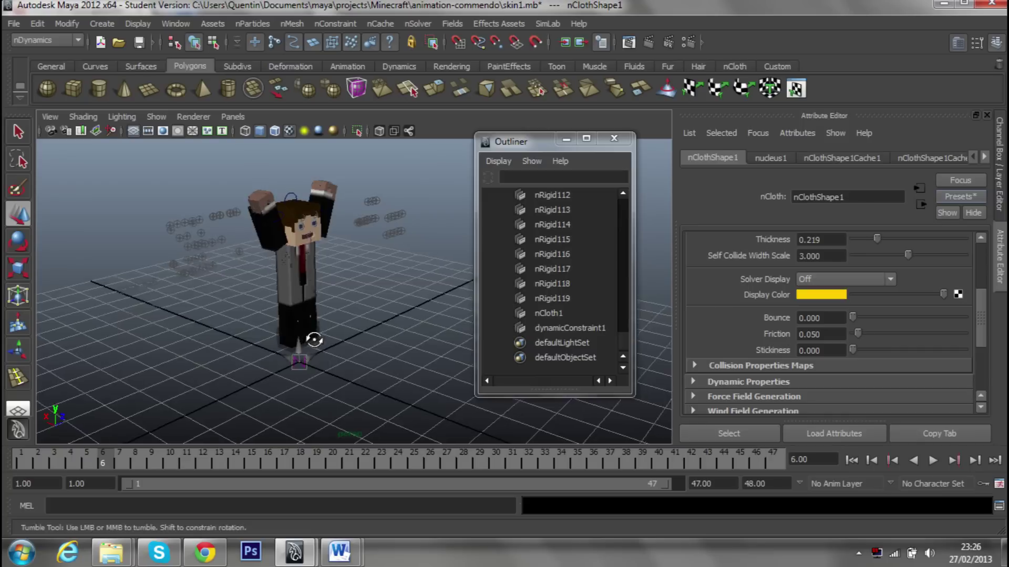
scroll(259, 354, "up", 3)
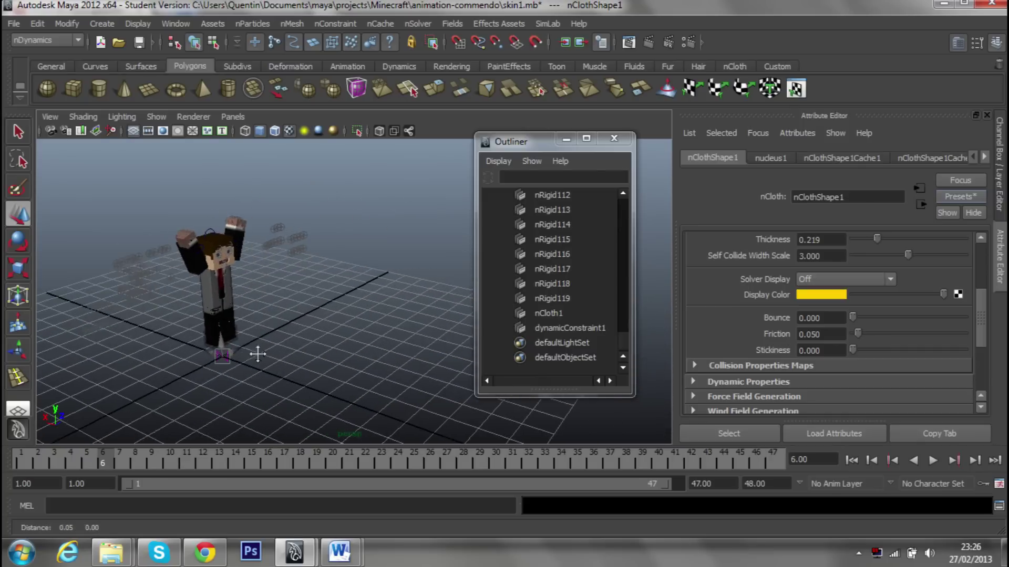
middle_click_drag(259, 353, 400, 319, "alt")
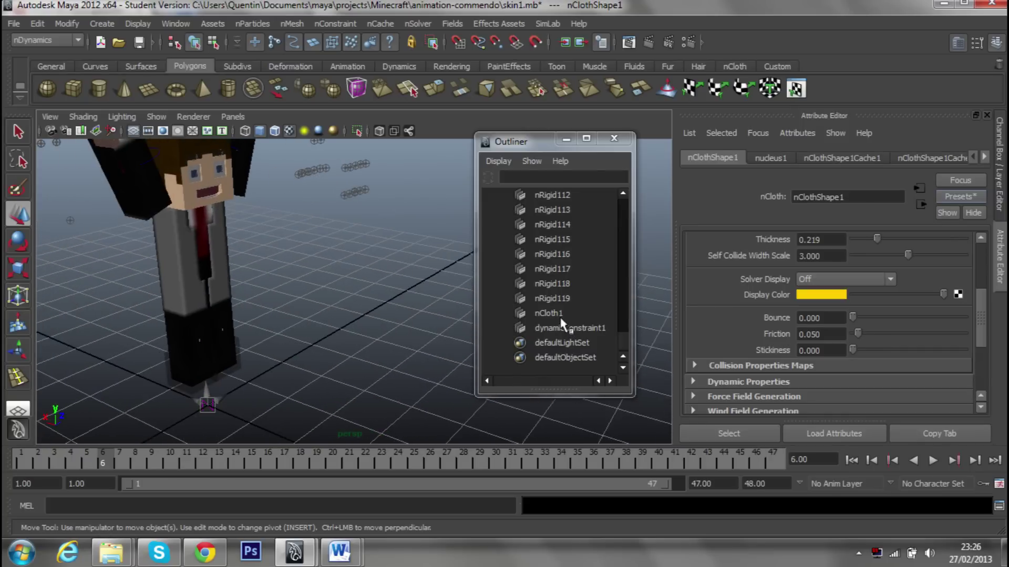
scroll(561, 323, "up", 10)
scroll(561, 322, "up", 15)
Select nucleus1 and move it sideways along X to about -1.865.
left_click(571, 299)
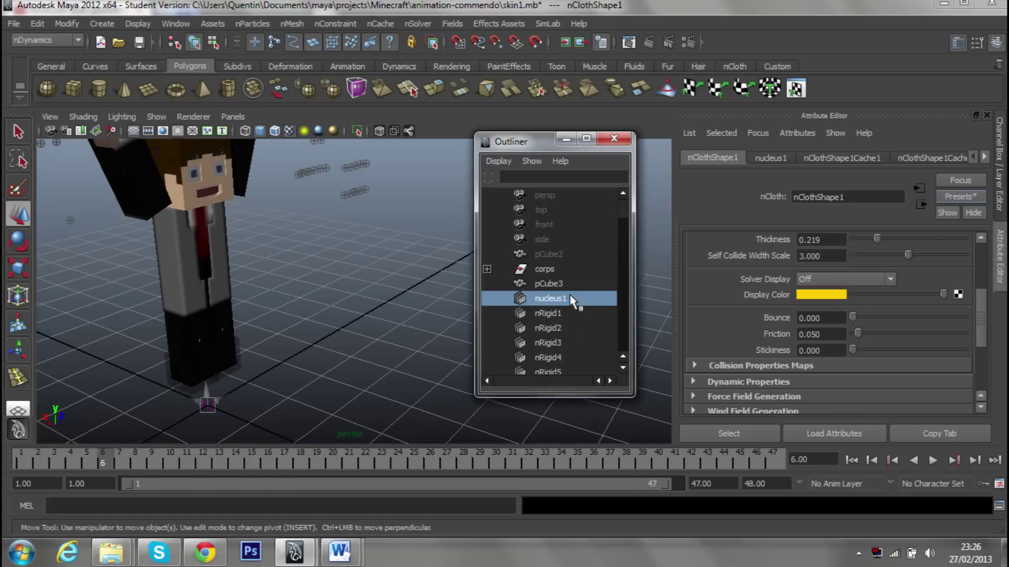
scroll(357, 352, "down", 3)
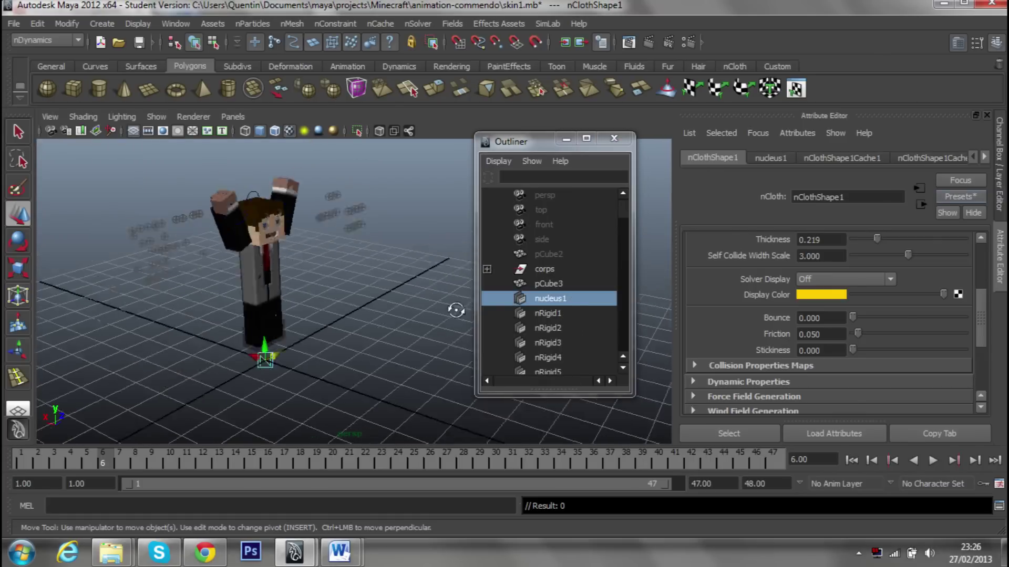
scroll(360, 322, "up", 5)
scroll(360, 322, "down", 3)
mouse_move(395, 309)
left_mouse_down("alt")
mouse_move(318, 332)
mouse_move(362, 266)
left_mouse_up("alt")
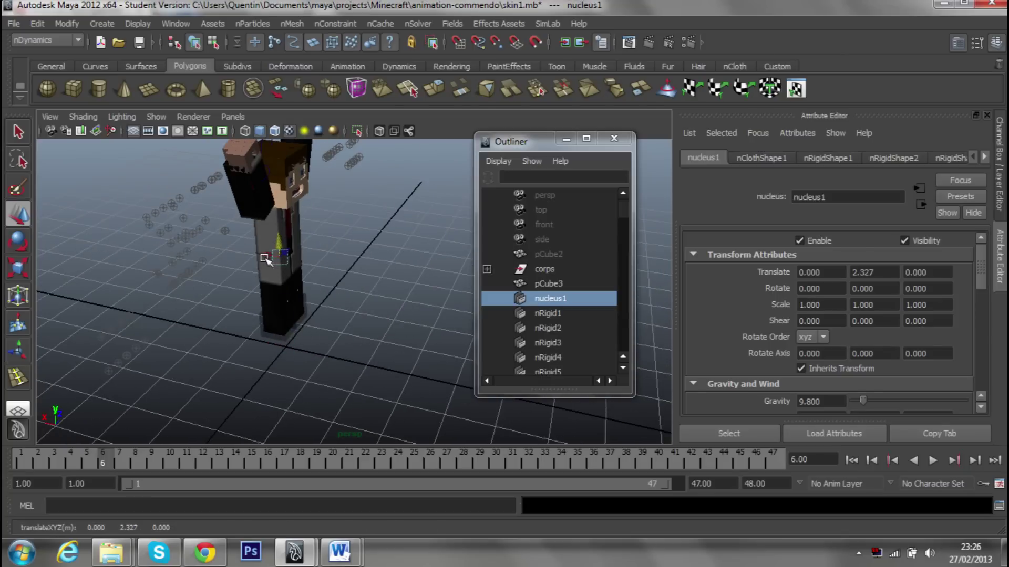
left_click_drag(334, 311, 109, 293, "alt")
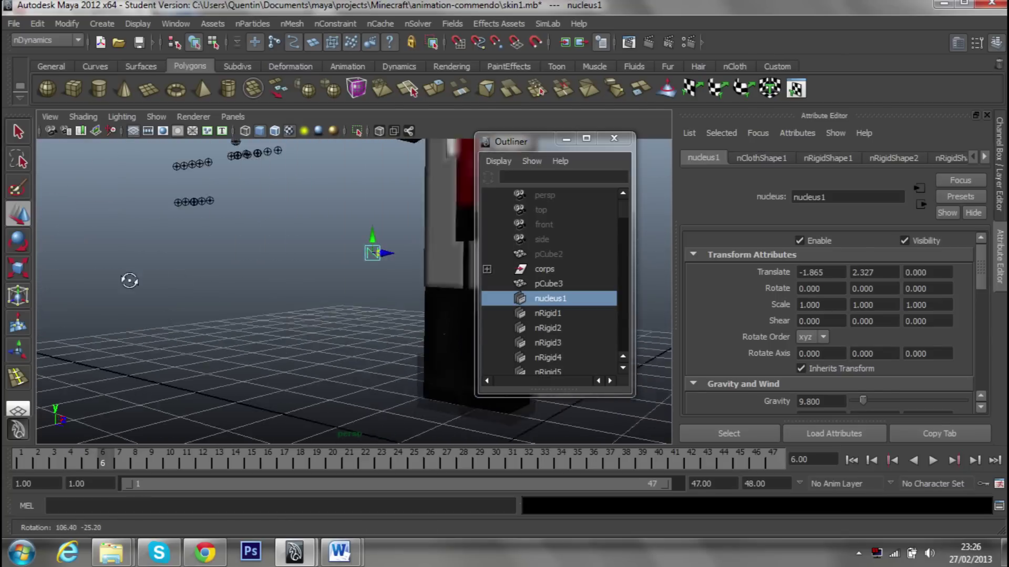
Lower nucleus1 to Y 1.985, show the Rendering shelf and minimize the Outliner.
left_click_drag(385, 267, 657, 304, "alt")
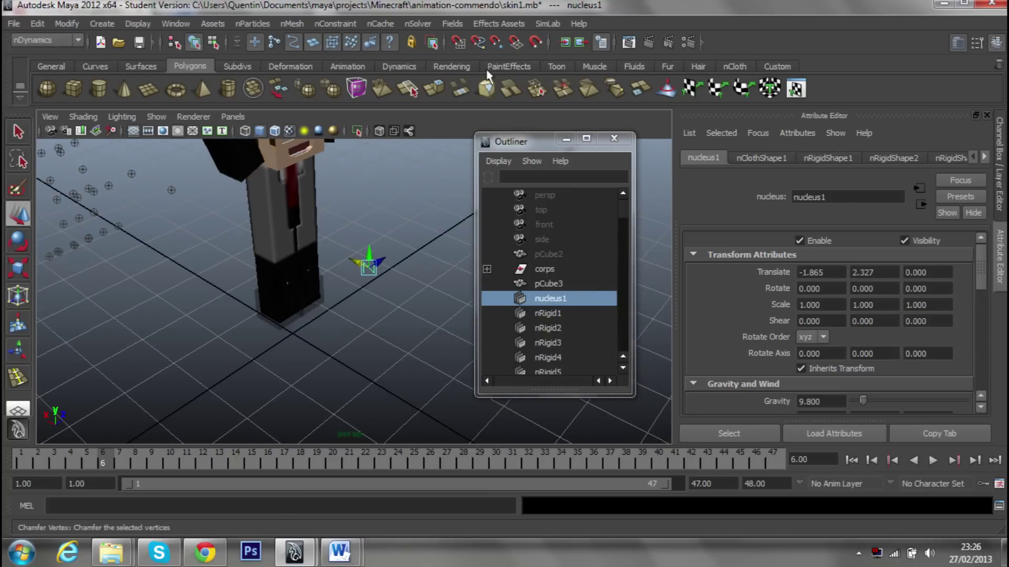
left_click(432, 69)
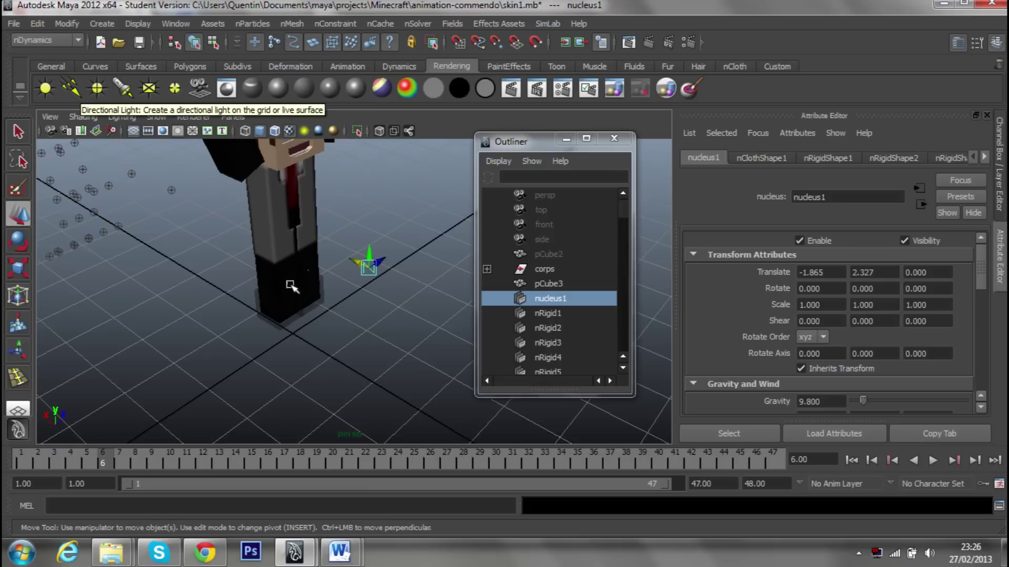
mouse_move(374, 251)
left_mouse_down()
mouse_move(375, 269)
mouse_move(338, 301)
mouse_move(517, 210)
left_mouse_up()
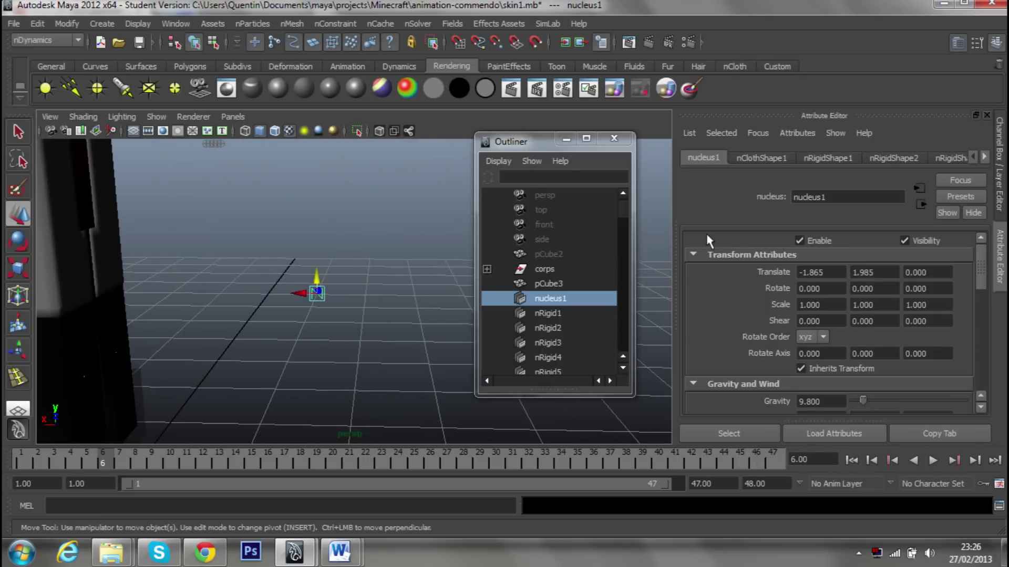
left_click(566, 139)
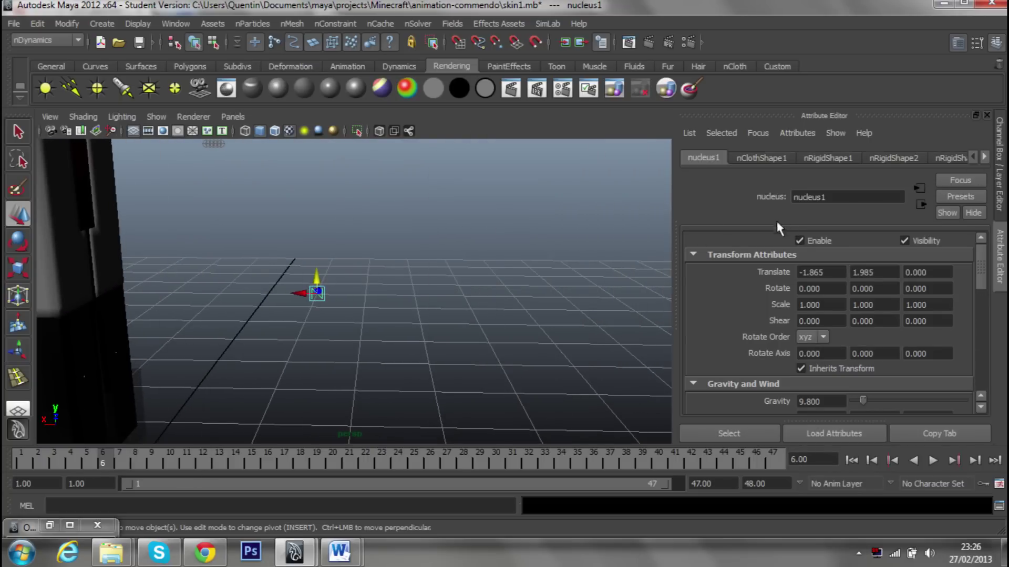
Raise nucleus1's Wind Speed from 0 to 5.298 in Gravity and Wind, then deselect it.
left_click(765, 160)
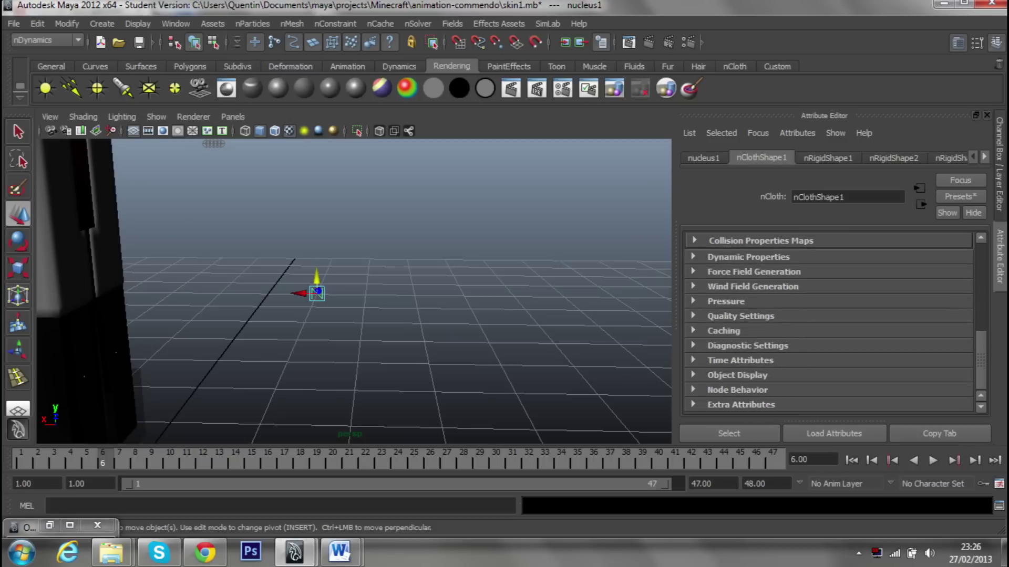
left_click(703, 157)
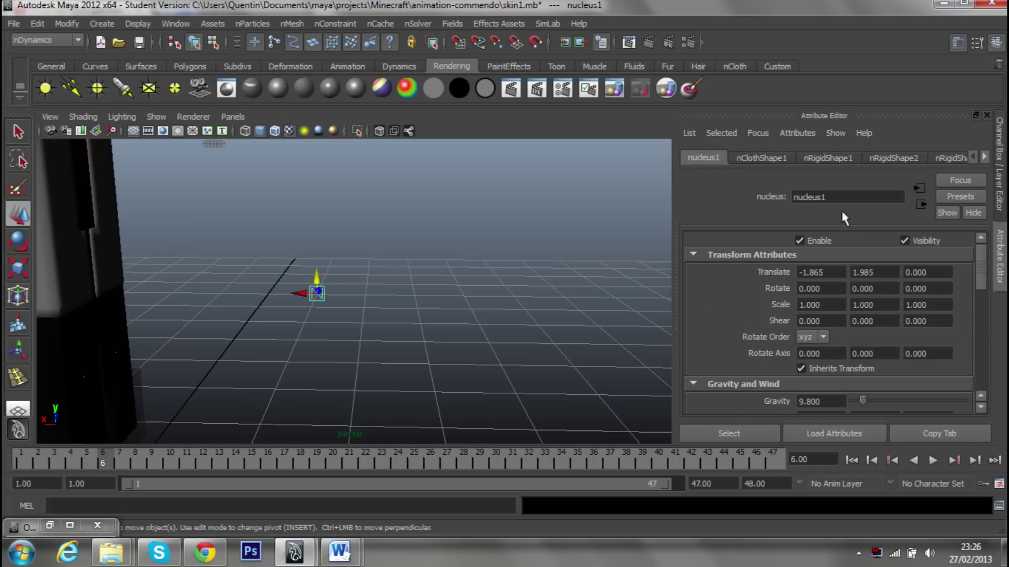
left_click_drag(528, 134, 454, 260, "alt")
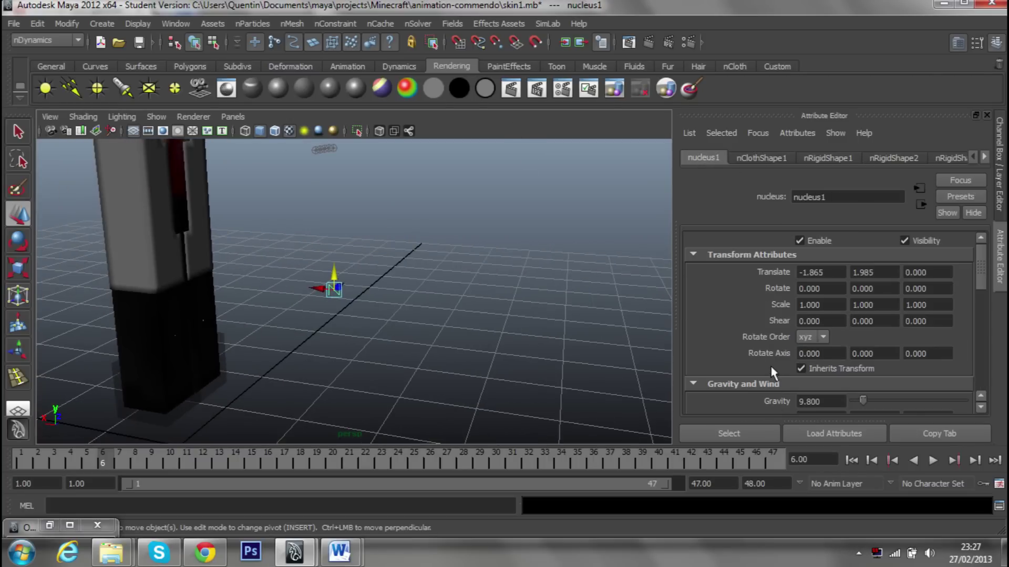
scroll(771, 372, "down", 5)
scroll(772, 372, "down", 5)
scroll(771, 372, "down", 3)
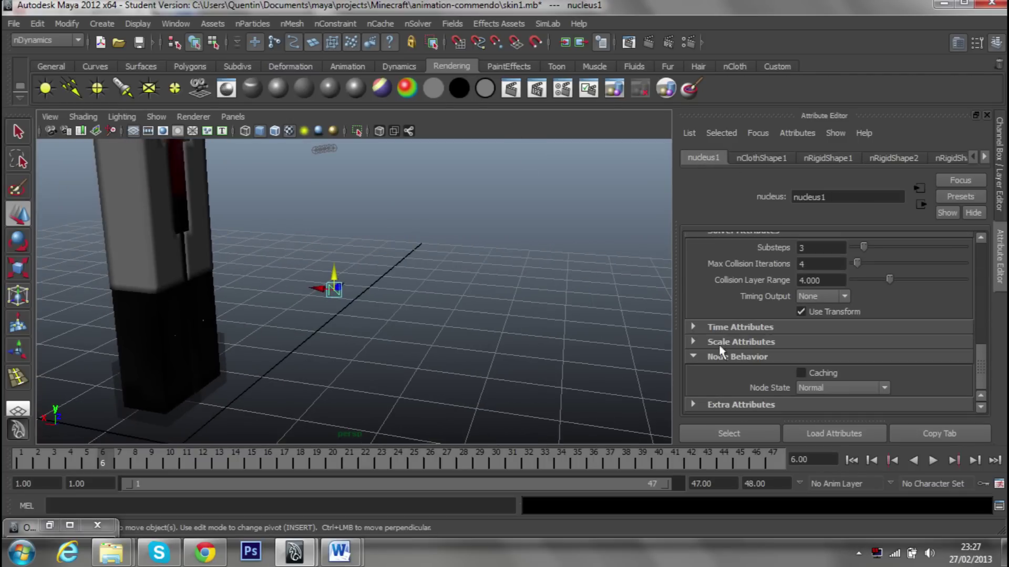
mouse_move(657, 347)
left_mouse_down("alt")
mouse_move(318, 315)
mouse_move(401, 365)
mouse_move(530, 387)
mouse_move(596, 314)
left_mouse_up("alt")
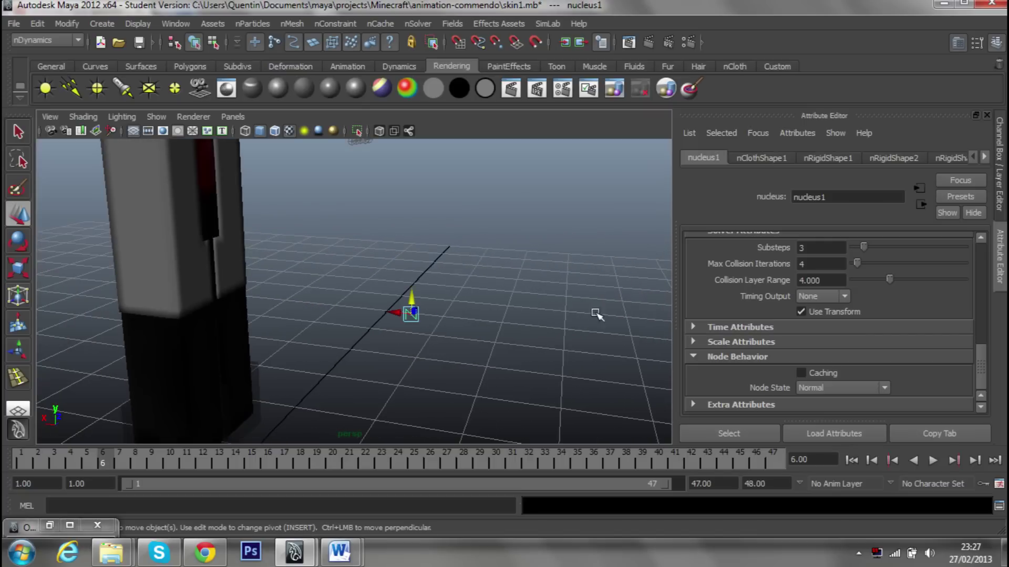
scroll(825, 292, "up", 2)
scroll(826, 292, "up", 4)
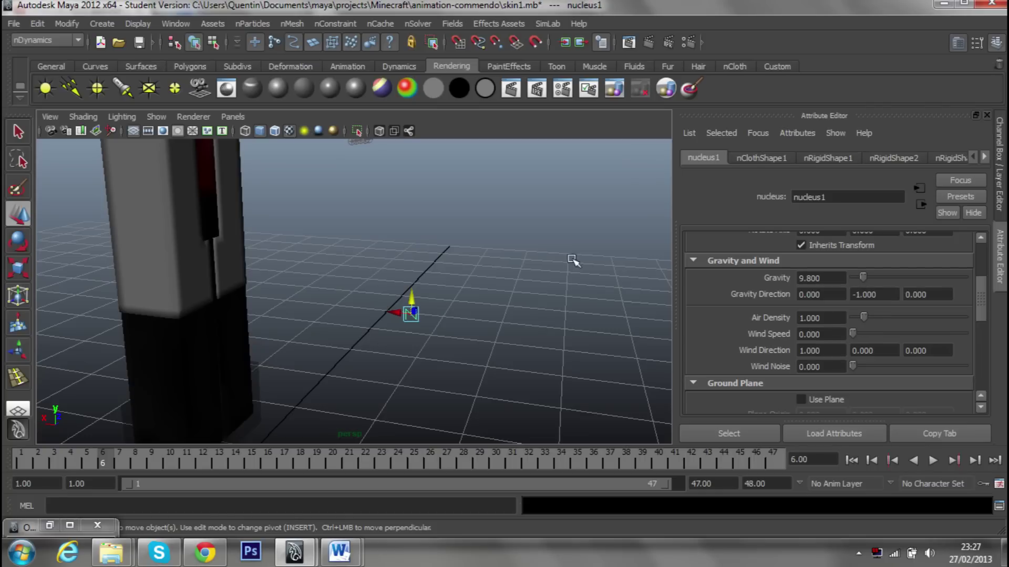
left_click(800, 334)
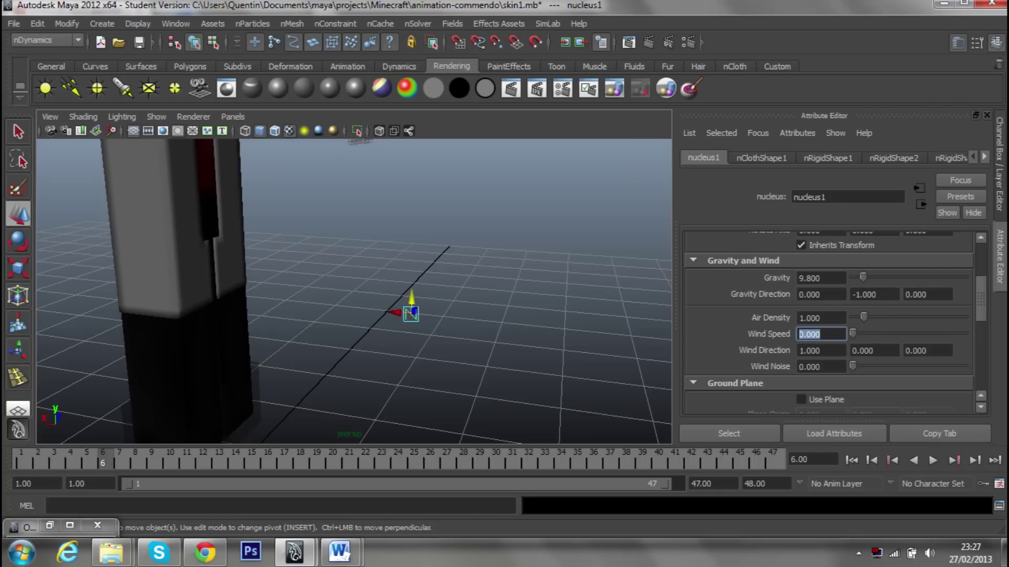
left_click_drag(862, 336, 866, 336)
left_click(486, 312)
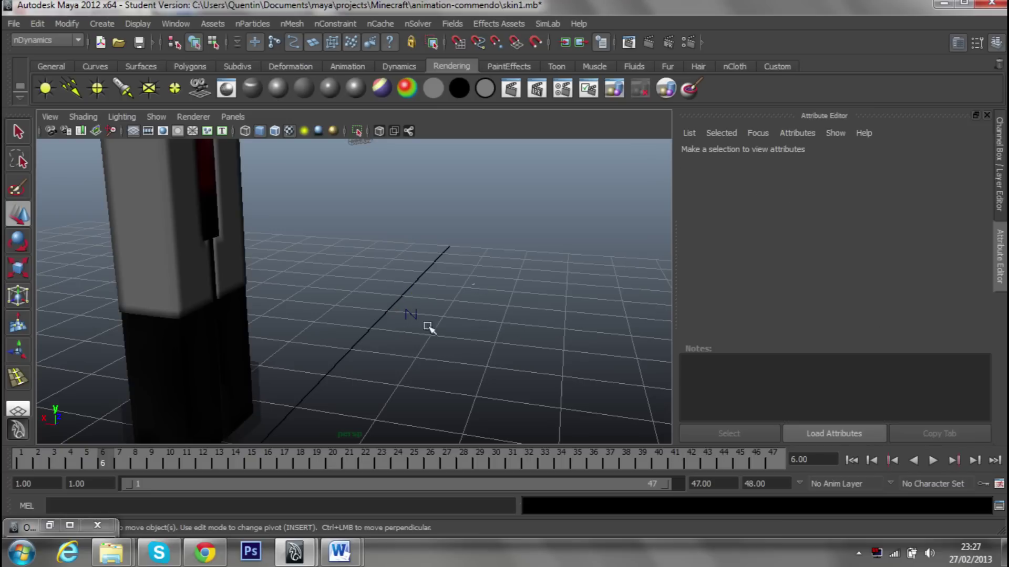
Select nucleus1 and edit its Gravity and Wind direction fields, then deselect it.
left_click(410, 314)
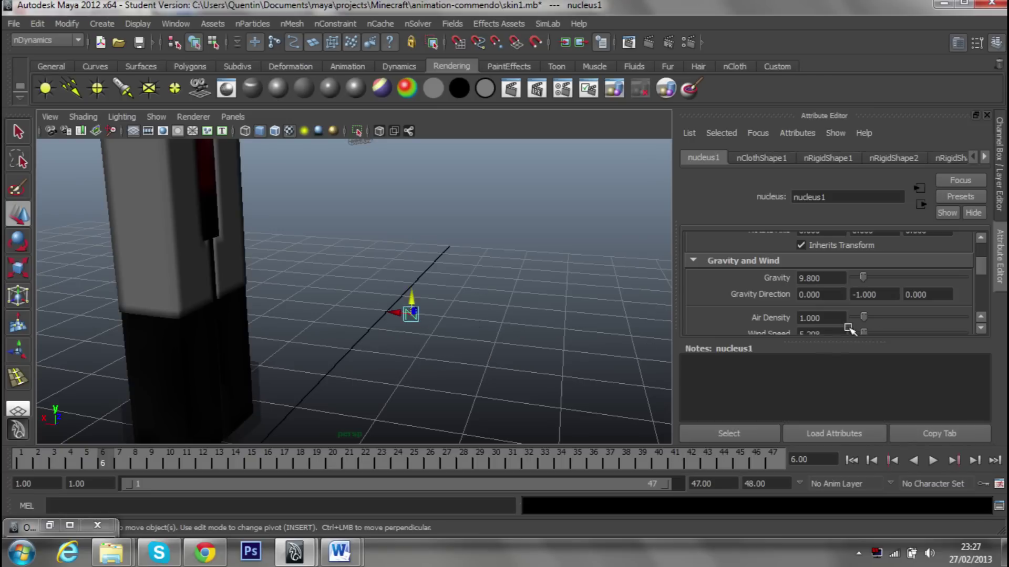
left_click_drag(839, 356, 844, 431)
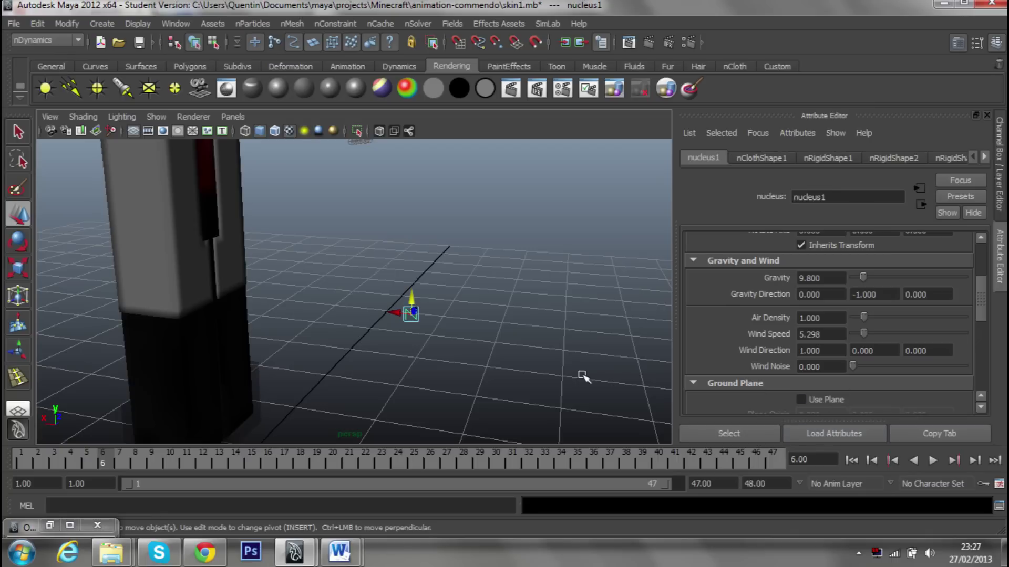
left_click_drag(512, 338, 461, 340, "alt")
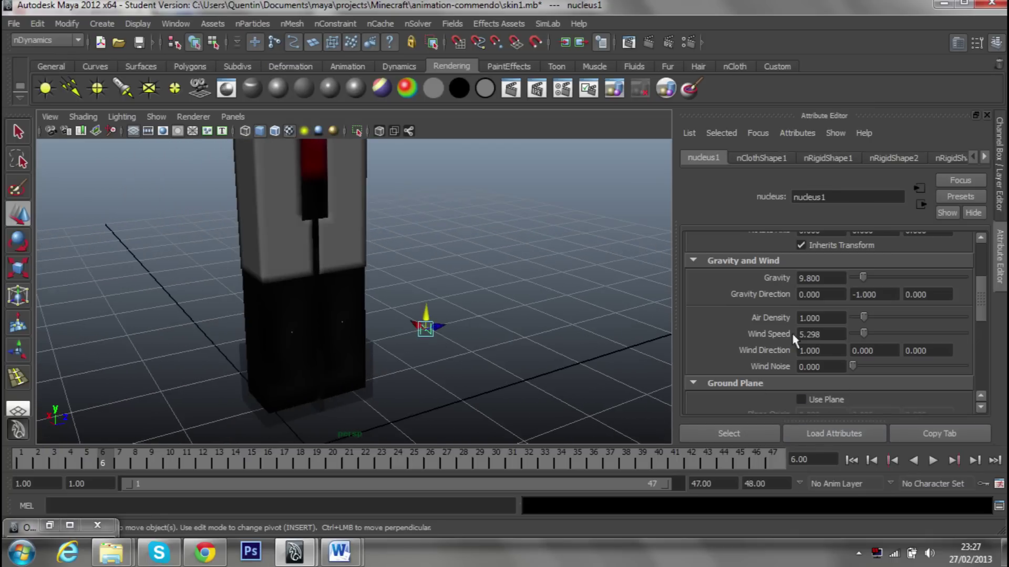
left_click(862, 350)
key("Tab")
mouse_move(513, 297)
left_mouse_down("alt")
mouse_move(466, 274)
mouse_move(450, 288)
mouse_move(453, 279)
mouse_move(648, 288)
mouse_move(633, 285)
left_mouse_up("alt")
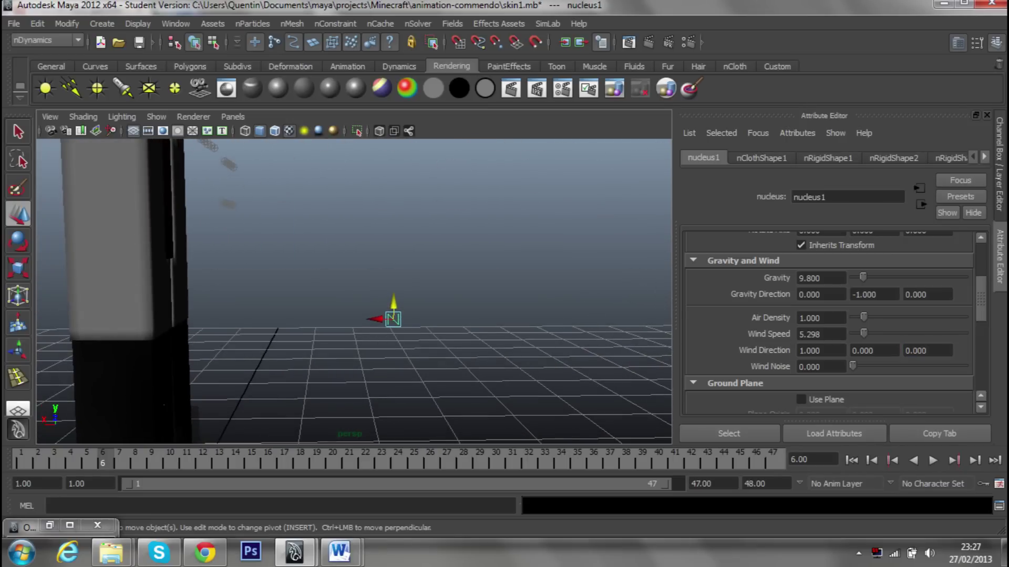
scroll(813, 346, "up", 2)
scroll(814, 347, "up", 1)
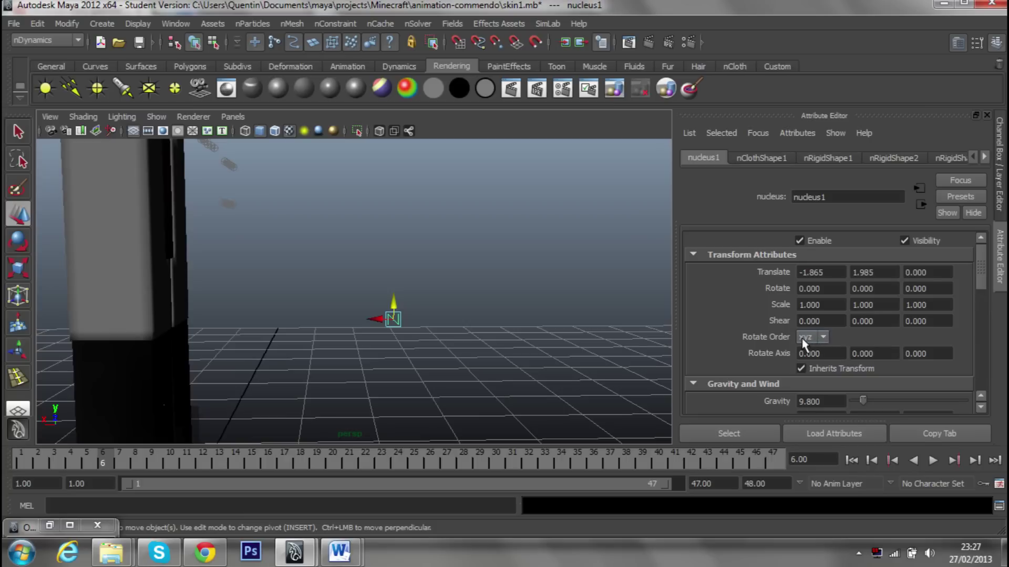
scroll(784, 327, "down", 4)
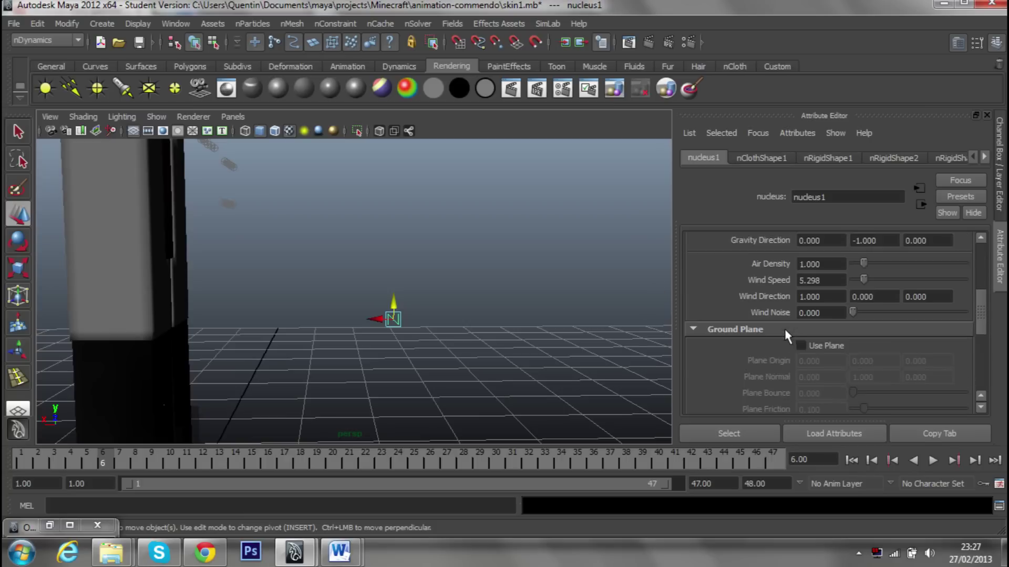
scroll(784, 327, "up", 1)
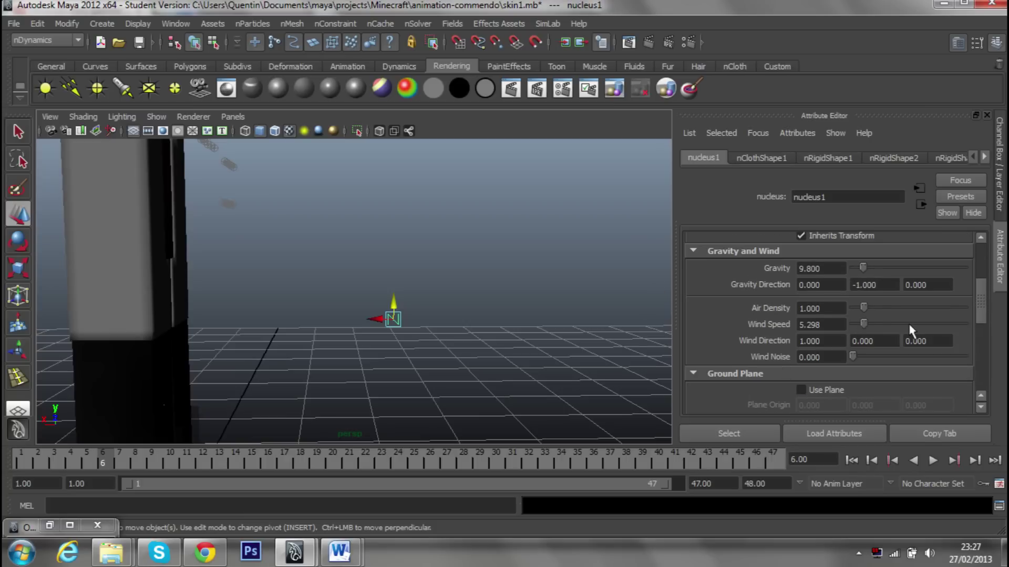
left_click(570, 326)
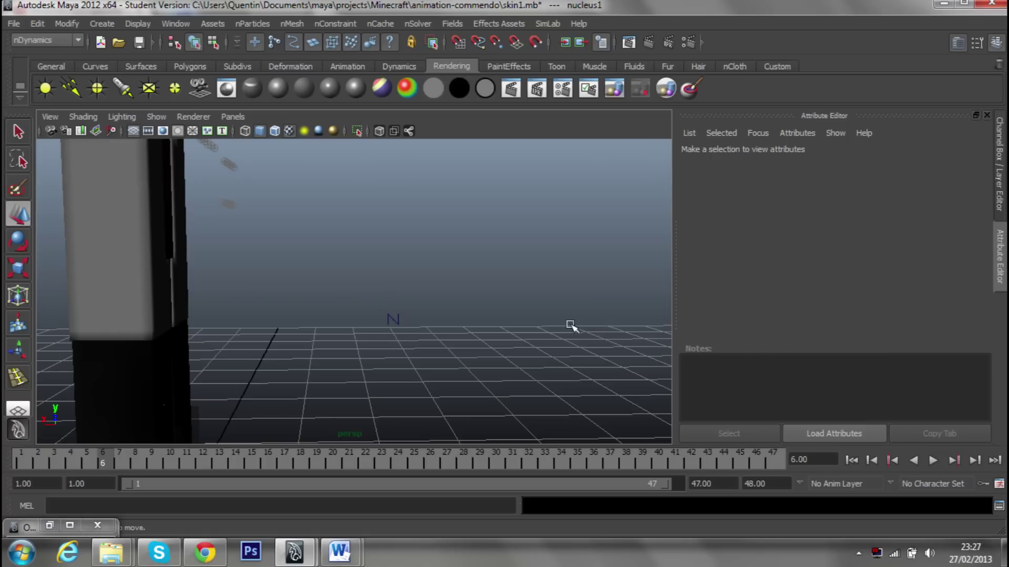
Reselect nucleus1, set Wind Direction X to 5.000 and move the nucleus toward the character.
mouse_move(569, 326)
left_mouse_down("alt")
mouse_move(489, 354)
mouse_move(440, 351)
left_mouse_up("alt")
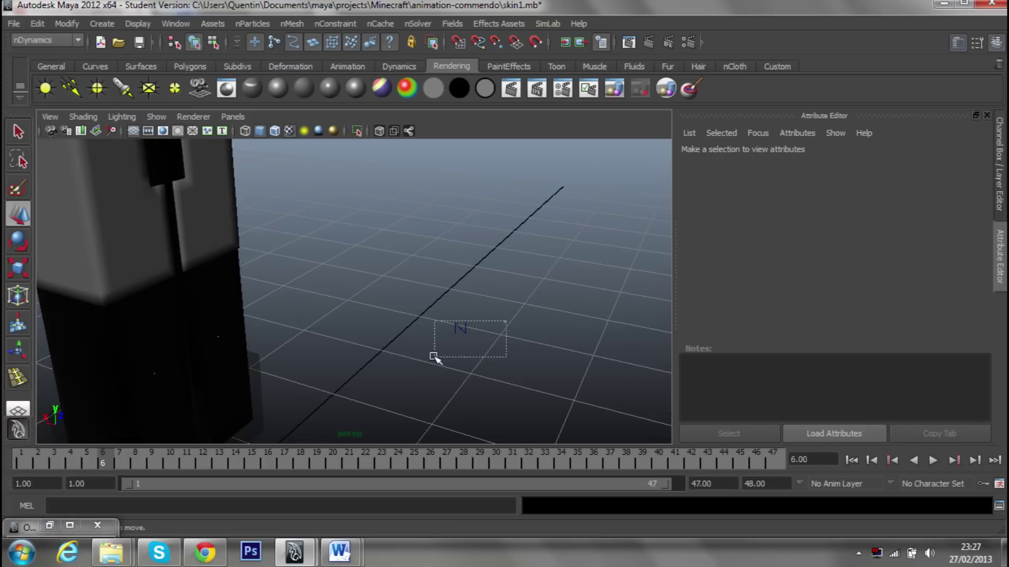
left_click(471, 317)
mouse_move(470, 316)
left_mouse_down("alt")
mouse_move(444, 338)
mouse_move(448, 329)
mouse_move(354, 333)
mouse_move(394, 326)
mouse_move(631, 347)
left_mouse_up("alt")
left_click(444, 337)
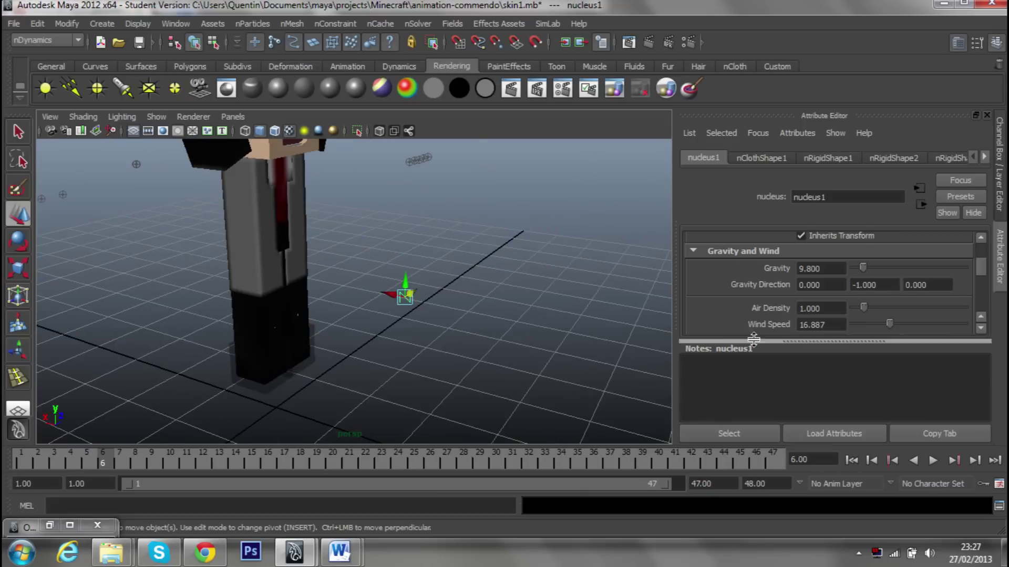
left_click_drag(767, 344, 767, 423)
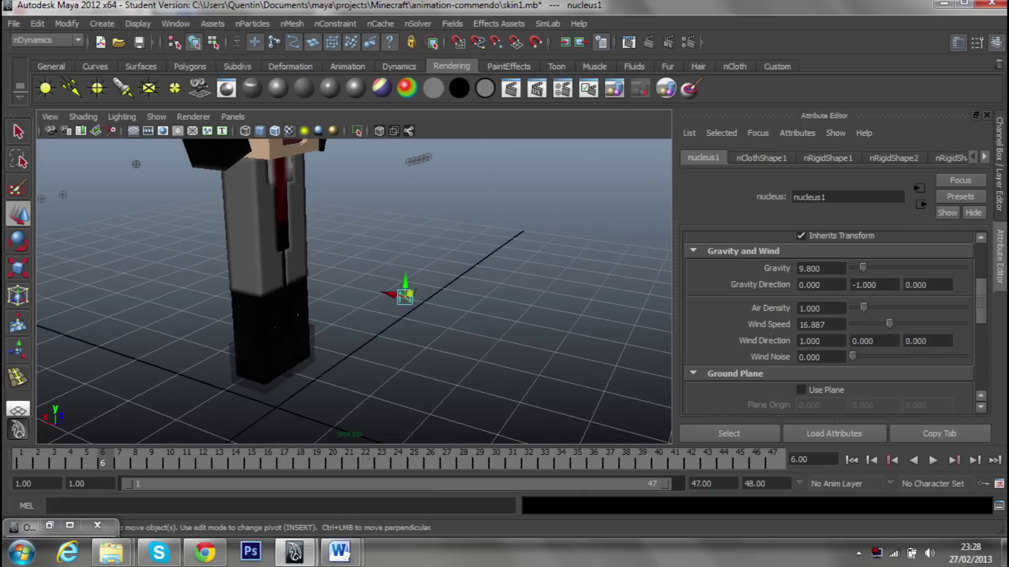
double_click(817, 341)
type("5.000")
scroll(434, 355, "up", 2)
mouse_move(434, 355)
left_mouse_down("alt")
mouse_move(495, 333)
mouse_move(499, 349)
mouse_move(372, 345)
mouse_move(478, 370)
left_mouse_up("alt")
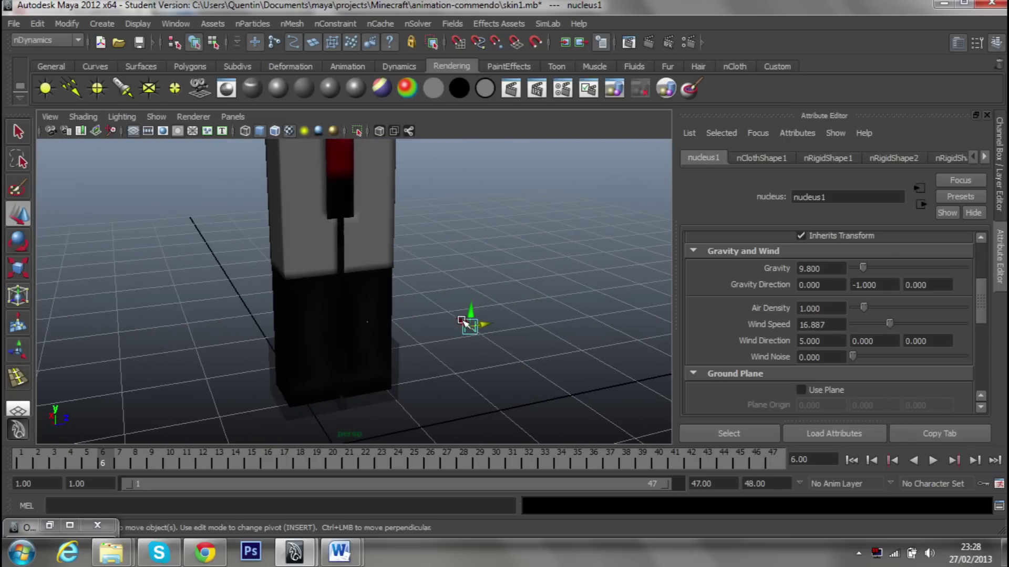
mouse_move(463, 321)
left_mouse_down()
mouse_move(410, 283)
mouse_move(351, 203)
mouse_move(404, 240)
mouse_move(338, 247)
left_mouse_up()
mouse_move(409, 205)
left_mouse_down()
mouse_move(478, 196)
mouse_move(525, 223)
left_mouse_up()
mouse_move(528, 268)
left_mouse_down("alt")
mouse_move(583, 255)
mouse_move(473, 353)
mouse_move(526, 226)
left_mouse_up("alt")
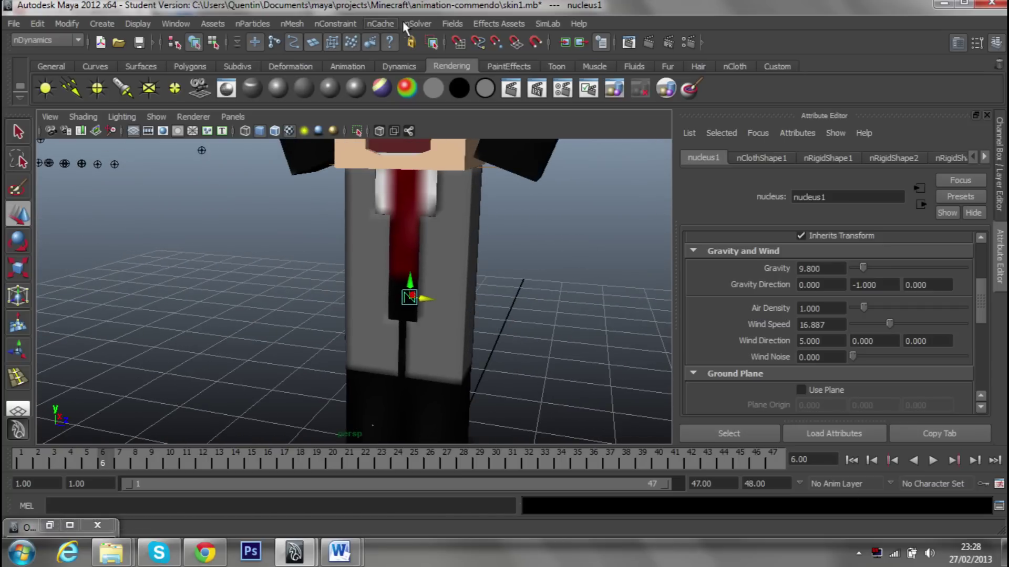
Browse the nCache and solver menus without creating a cache.
left_click(392, 29)
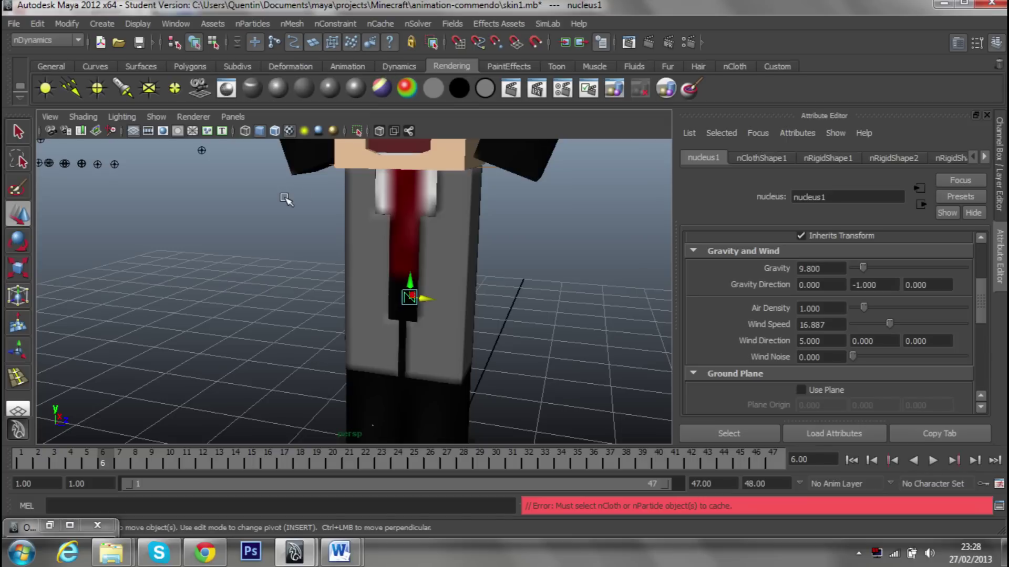
left_click(418, 24)
left_click(380, 24)
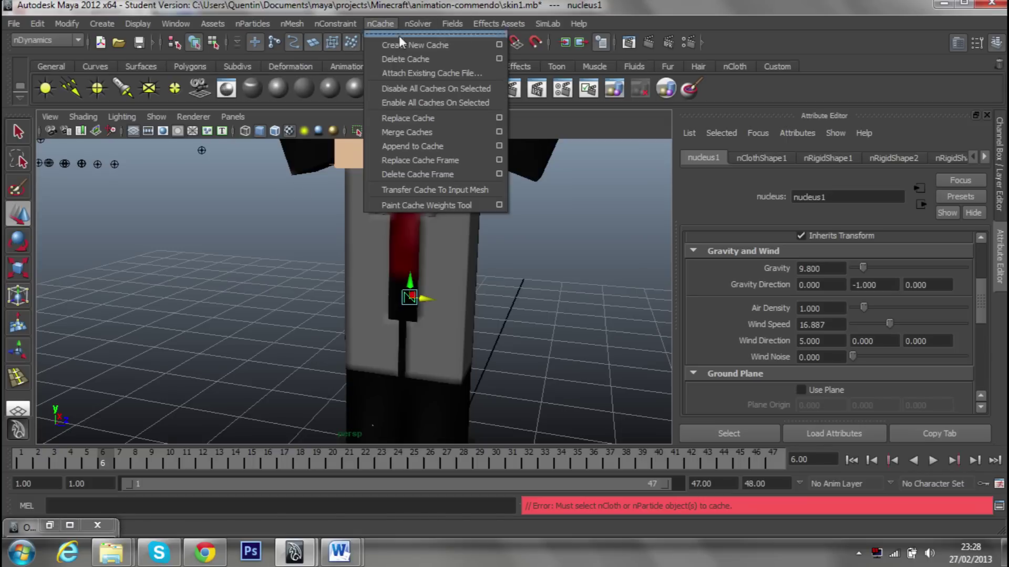
left_click(404, 42)
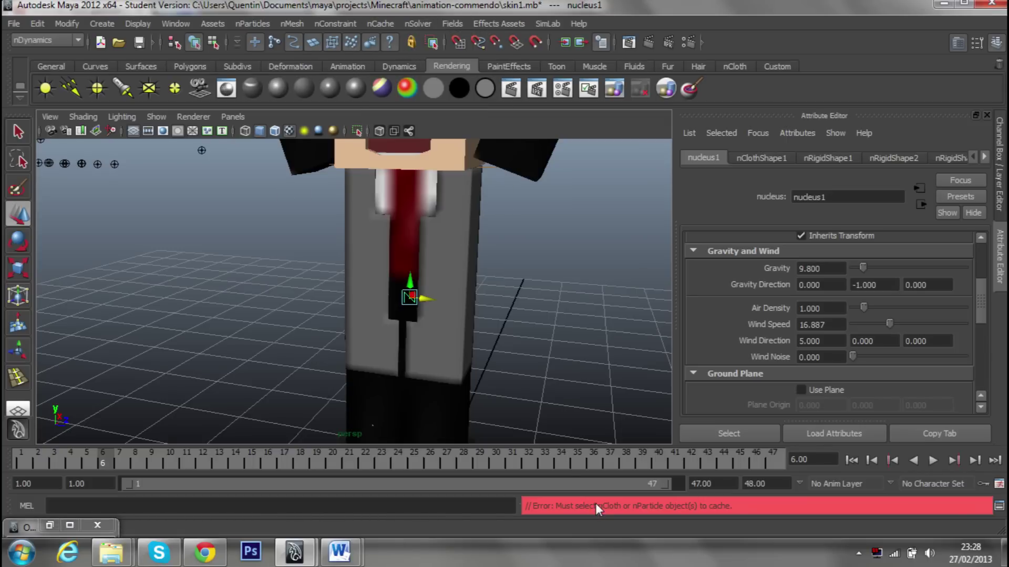
mouse_move(531, 351)
left_mouse_down("alt")
mouse_move(554, 333)
mouse_move(574, 342)
left_mouse_up("alt")
left_click_drag(377, 338, 368, 305, "alt")
Restore the Outliner, select nCloth1 and create a new wind-blown cache through frame 47.
left_click(77, 532)
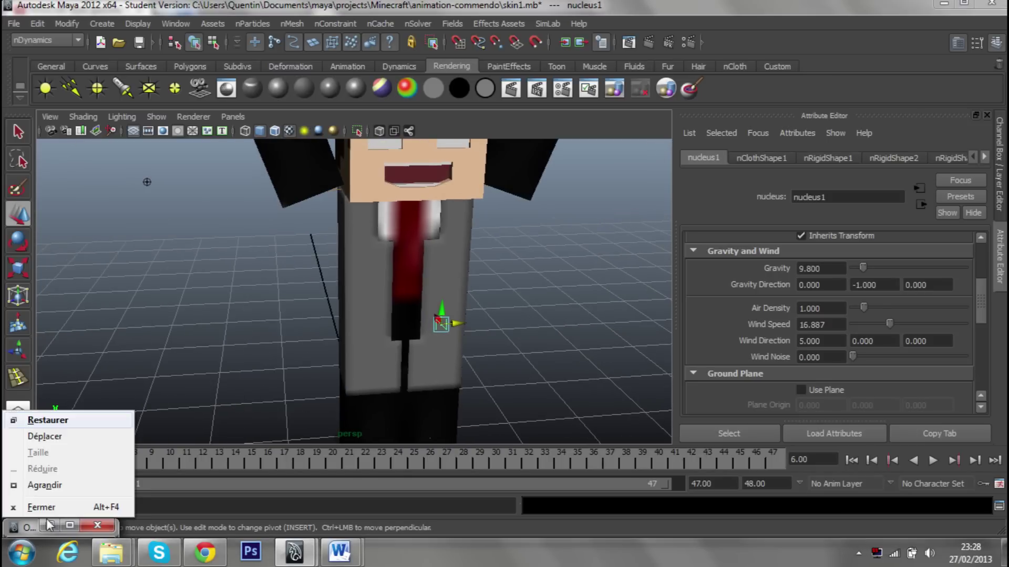
left_click(45, 419)
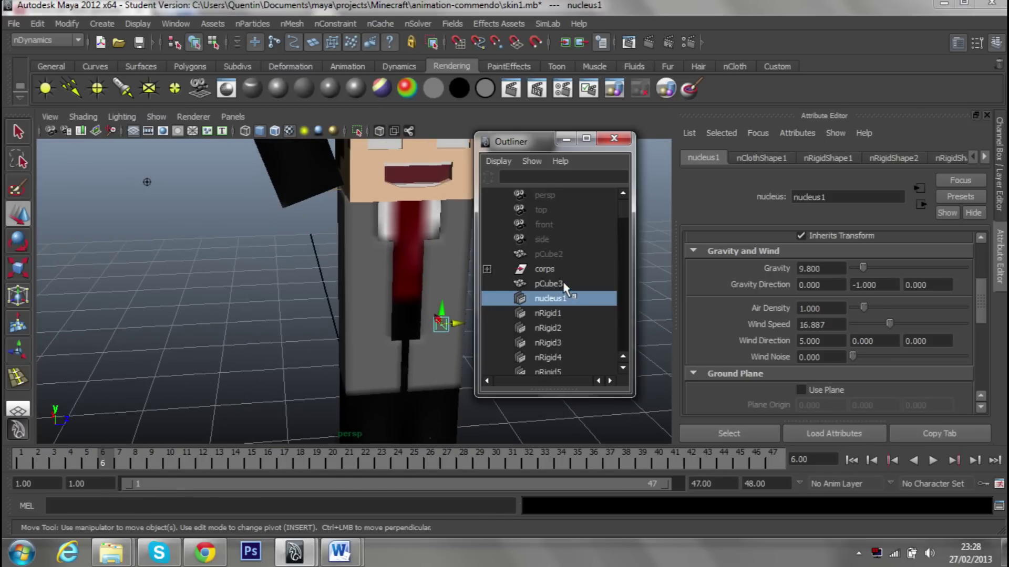
scroll(565, 295, "down", 15)
scroll(567, 301, "down", 10)
left_click(573, 314)
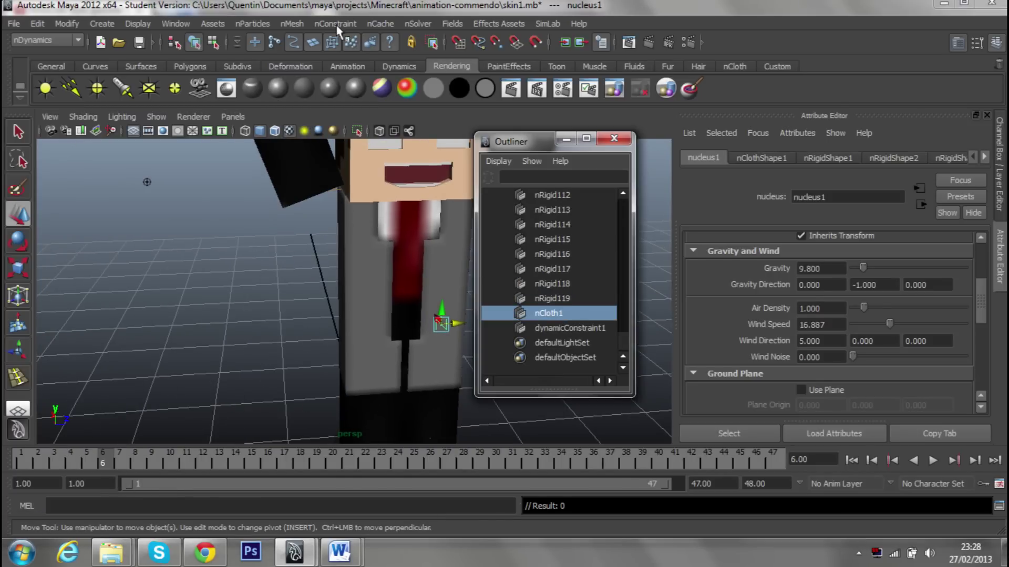
left_click(380, 24)
left_click(396, 43)
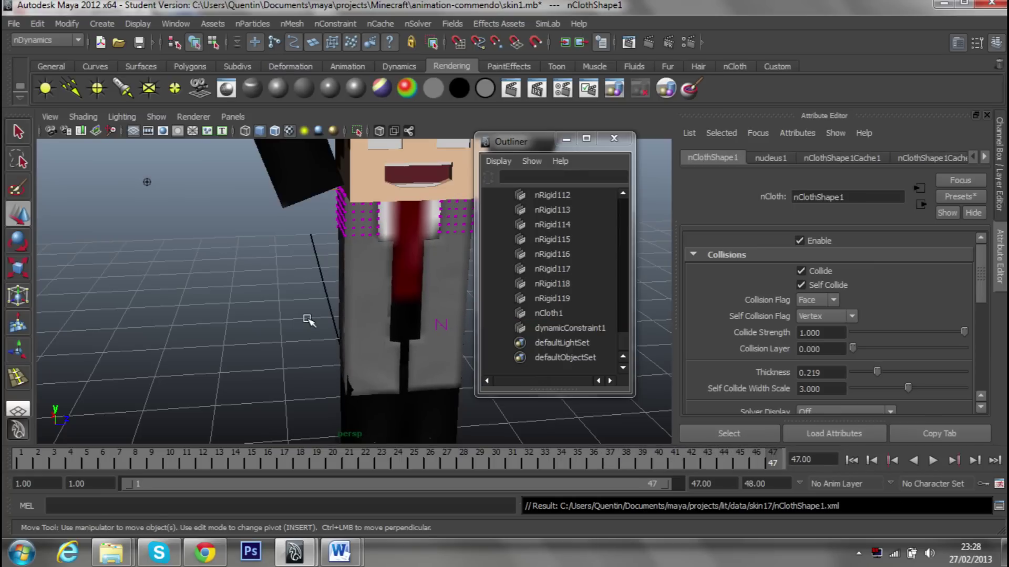
Play and stop the cached wind animation, then select nCloth1 to view its settings.
left_click(933, 460)
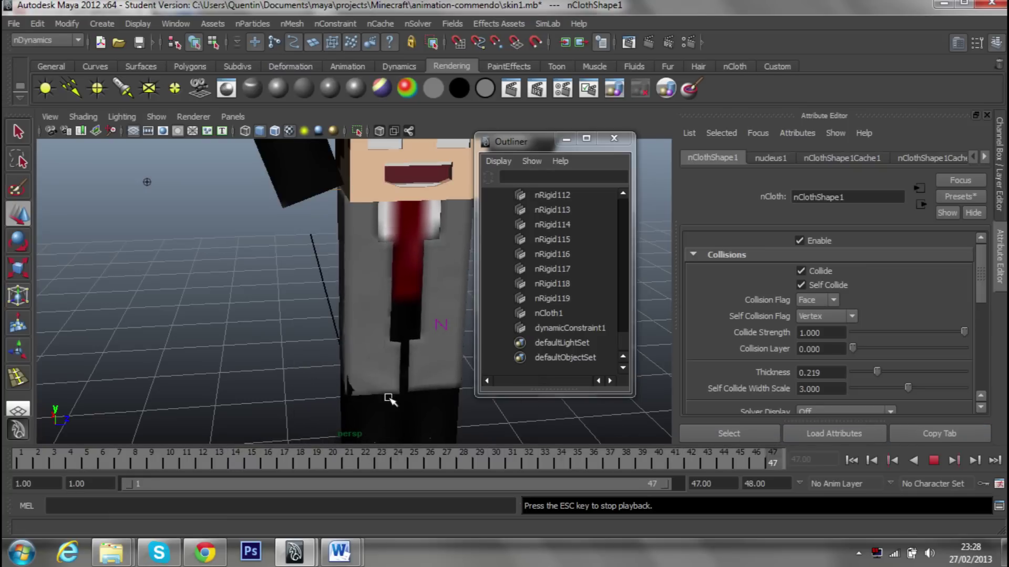
left_click(933, 460)
left_click(547, 313)
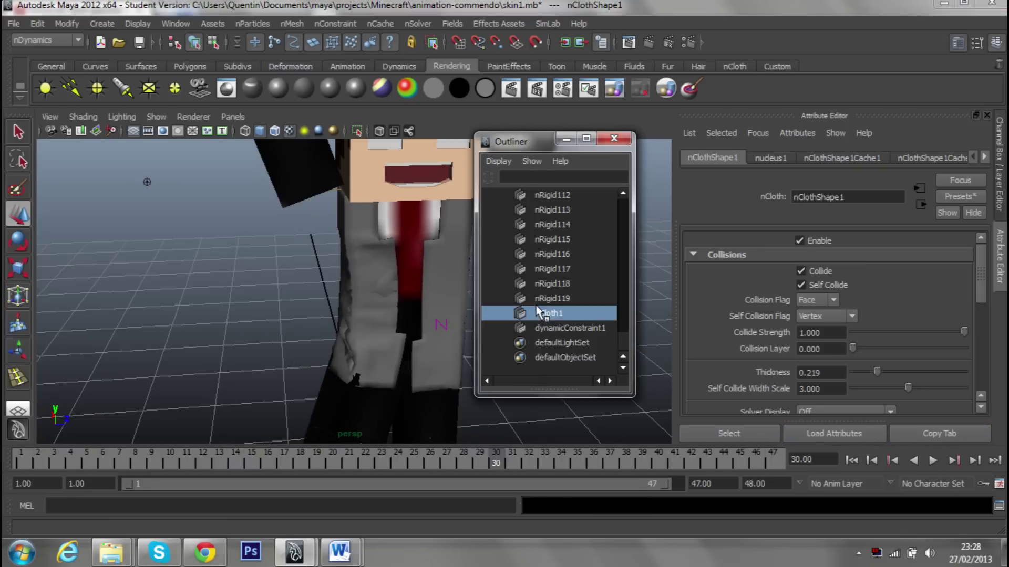
scroll(869, 314, "down", 1)
scroll(869, 313, "down", 3)
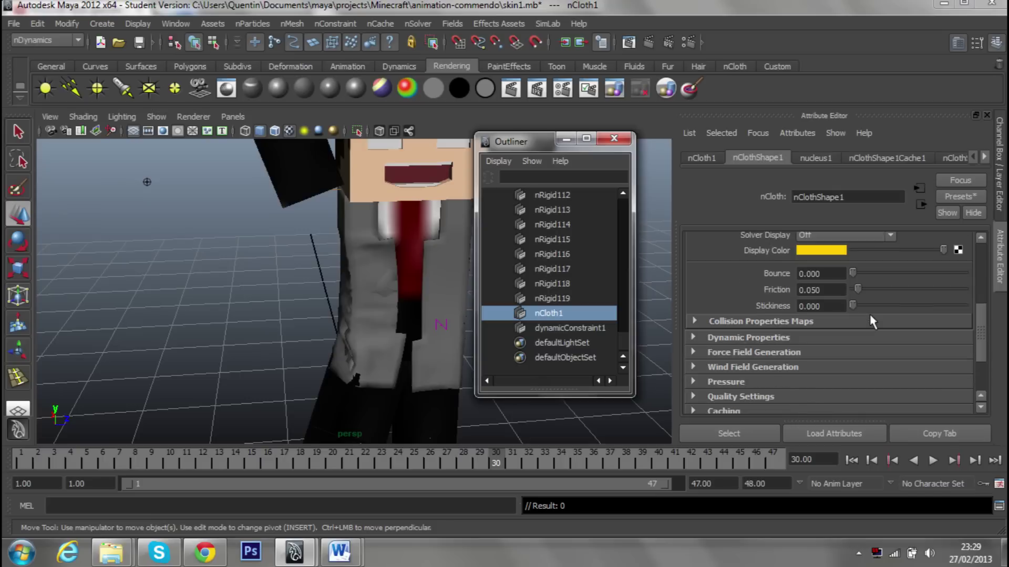
scroll(872, 310, "up", 1)
scroll(887, 300, "up", 1)
Set the nCloth1 thickness to 0.258 and move the view in to inspect the coat.
left_click(889, 283)
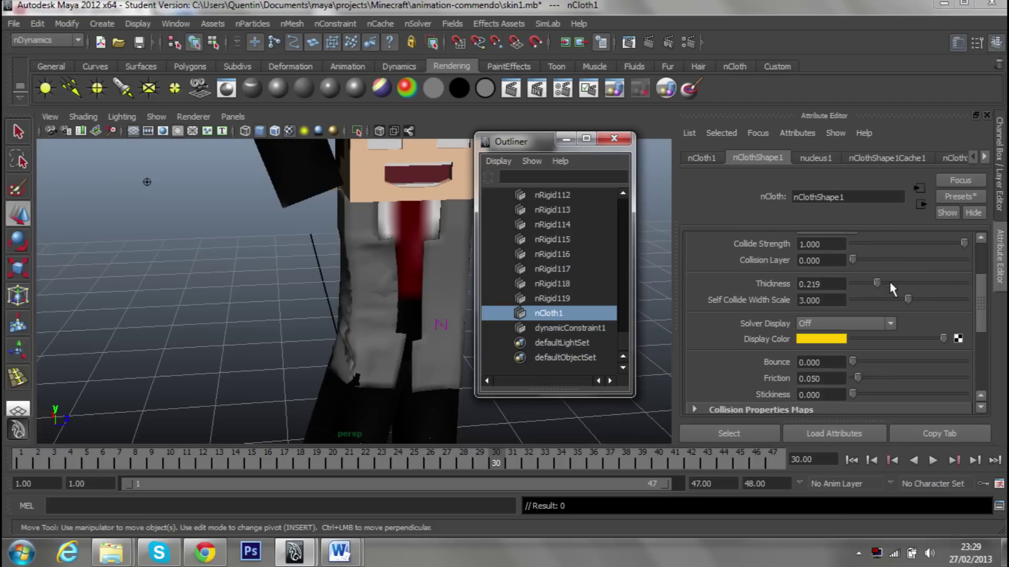
left_click_drag(368, 294, 287, 292, "alt")
right_click_drag(286, 292, 401, 299, "alt")
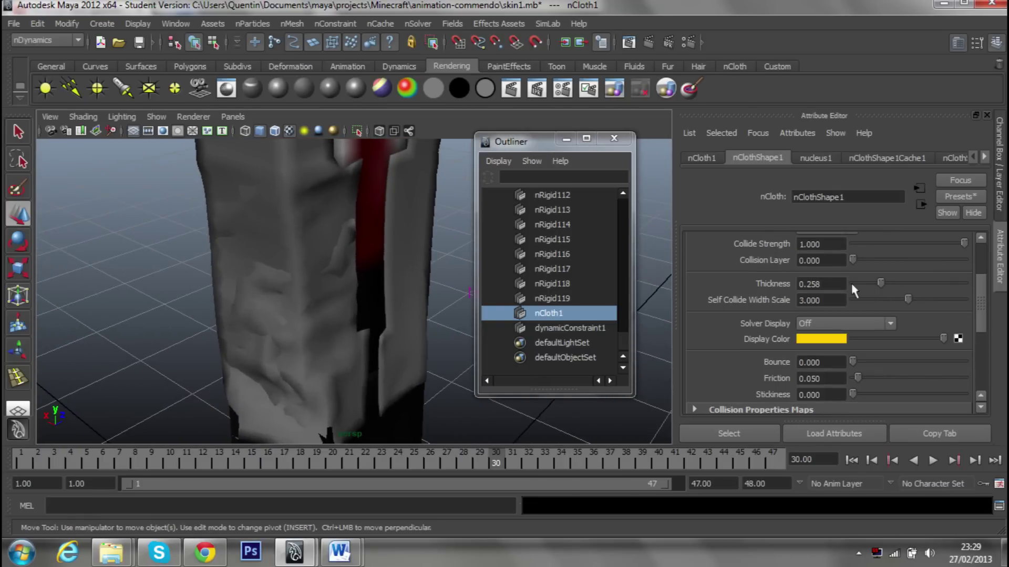
left_click_drag(372, 333, 354, 322, "alt")
right_click_drag(353, 322, 133, 430, "alt")
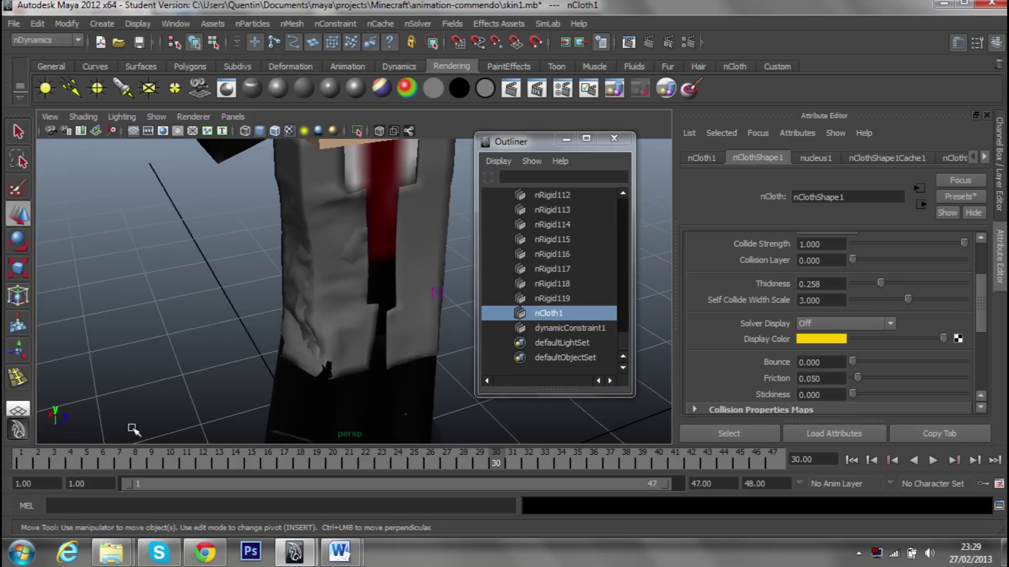
Rewind to frame 1 and centre the view on the coat.
left_click(26, 462)
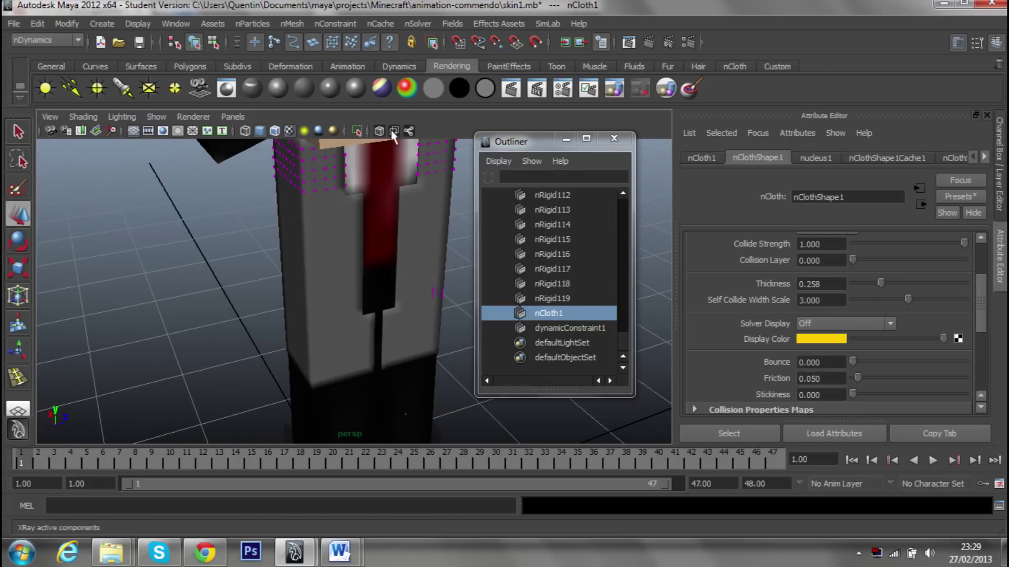
right_click_drag(401, 268, 265, 266, "alt")
mouse_move(266, 266)
middle_mouse_down("alt")
mouse_move(368, 265)
mouse_move(356, 271)
middle_mouse_up("alt")
key("f")
scroll(581, 313, "up", 15)
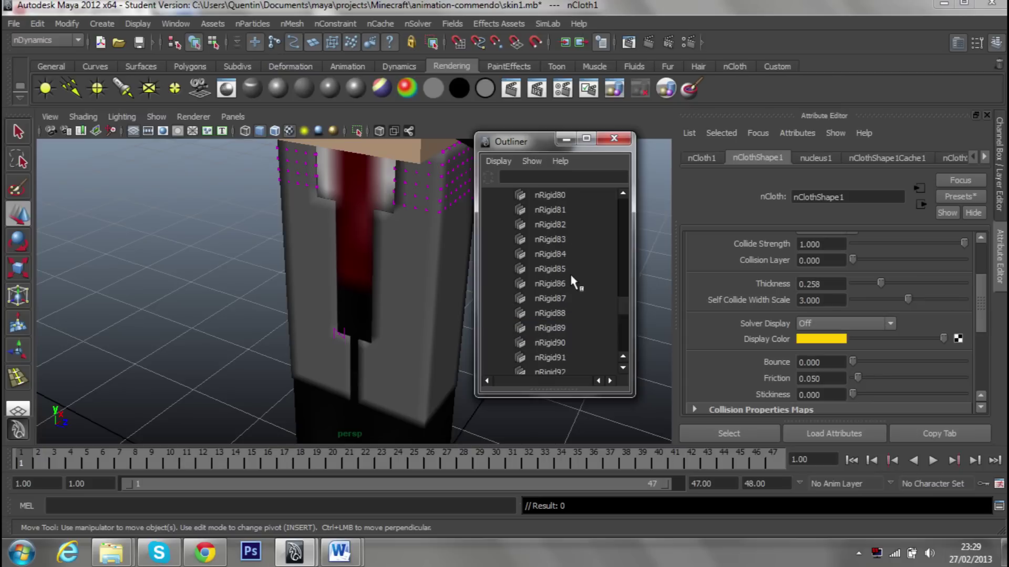
scroll(579, 249, "up", 10)
scroll(579, 249, "up", 6)
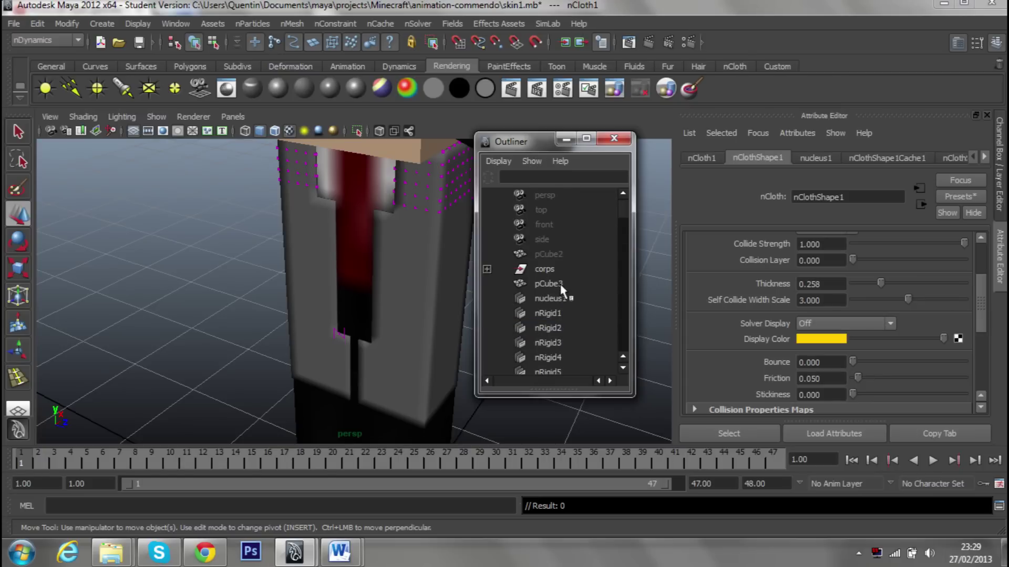
Raise the nucleus1 Wind Speed from 16.887 to 50, then reselect nCloth1.
left_click(548, 313)
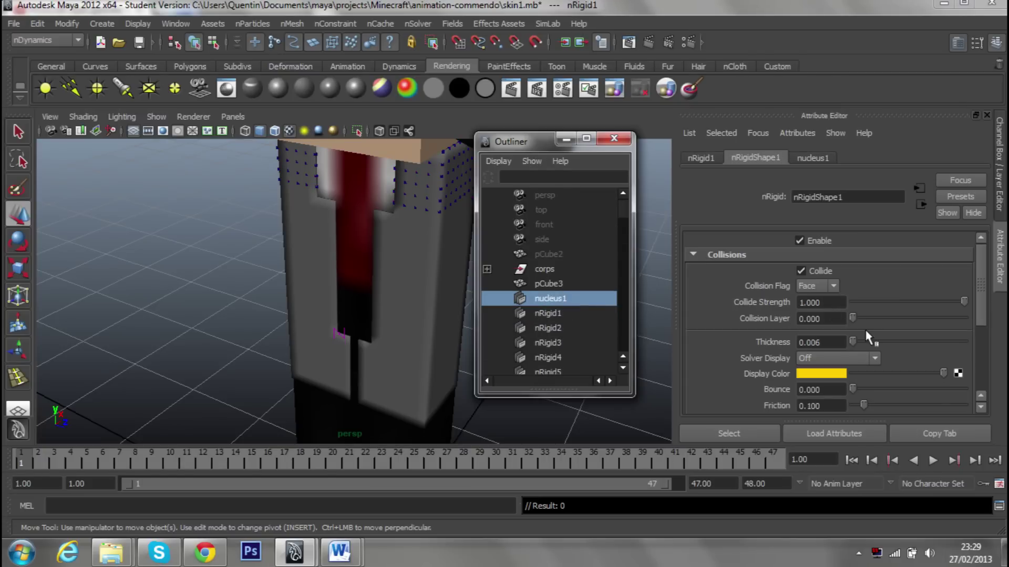
scroll(976, 295, "up", 5)
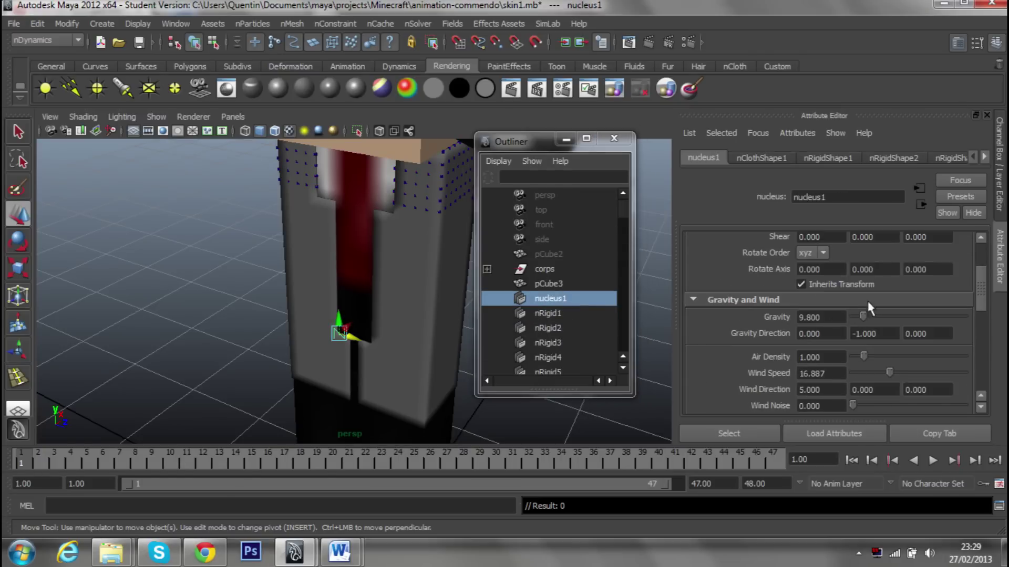
scroll(852, 319, "down", 2)
scroll(852, 318, "up", 2)
scroll(852, 319, "up", 2)
scroll(514, 316, "down", 20)
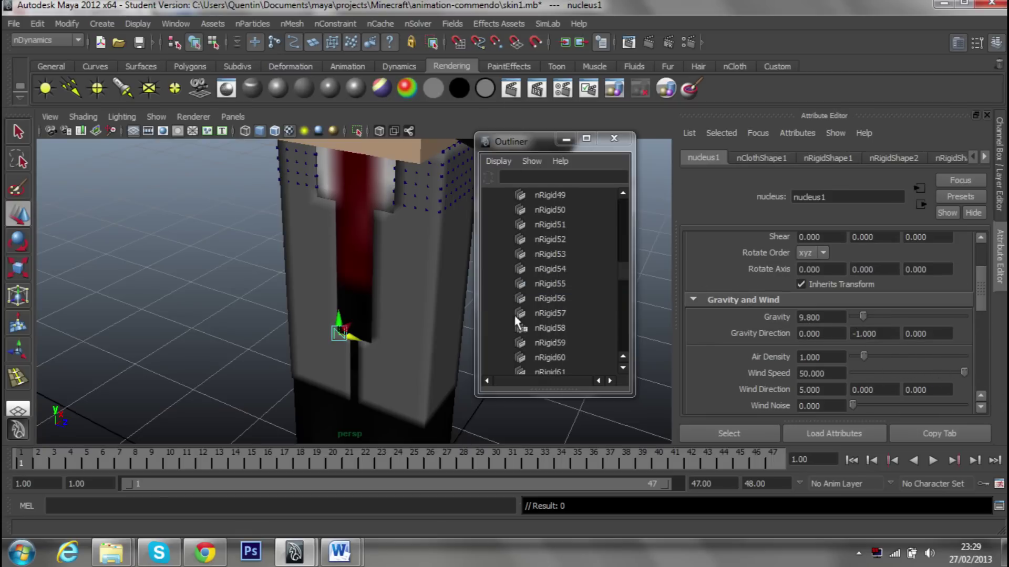
scroll(560, 329, "down", 10)
scroll(525, 316, "down", 5)
left_click(531, 312)
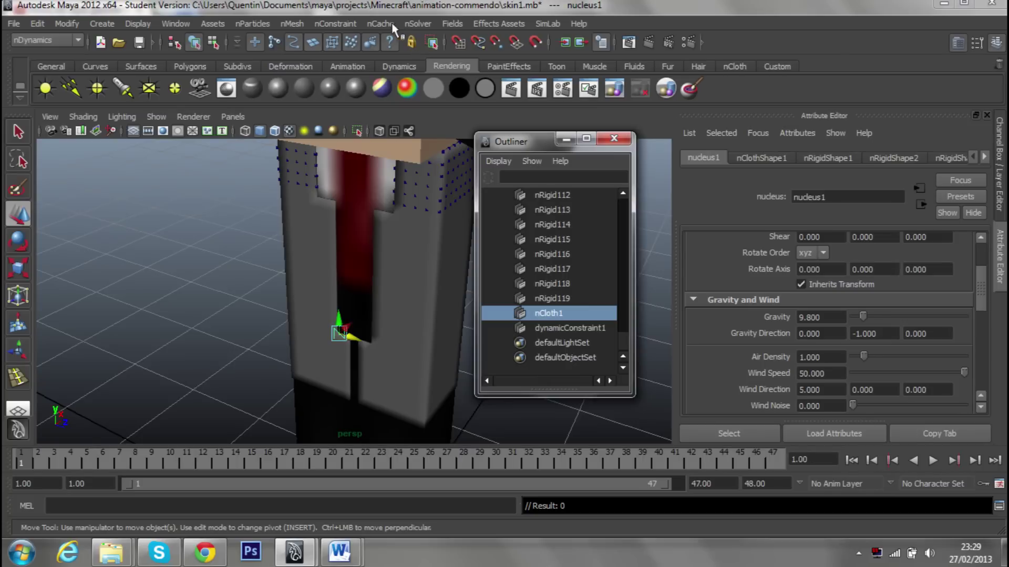
Create a new nCloth cache for the coat with the 50-speed wind and play it back.
left_click(335, 23)
mouse_move(379, 24)
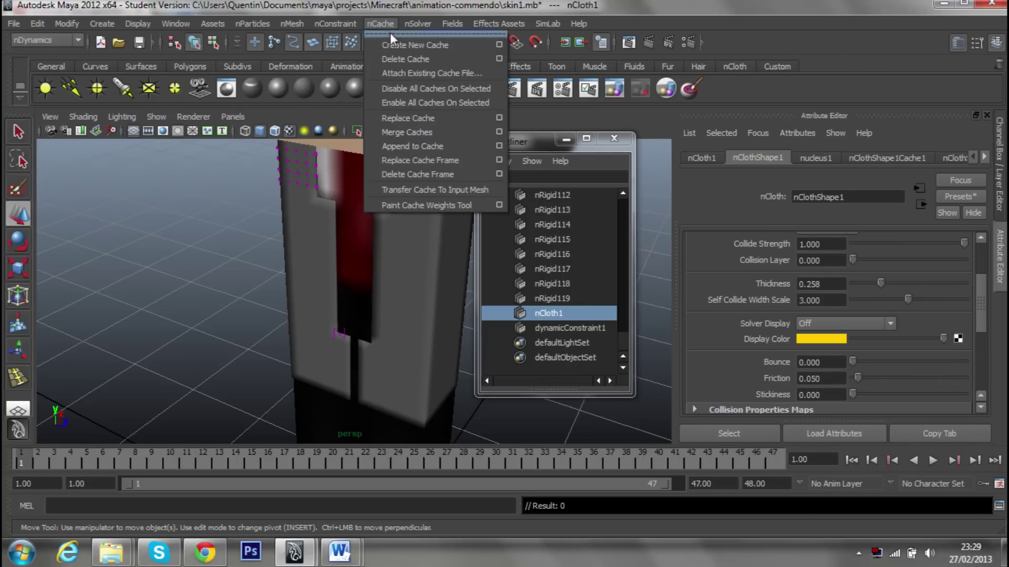
left_click(392, 45)
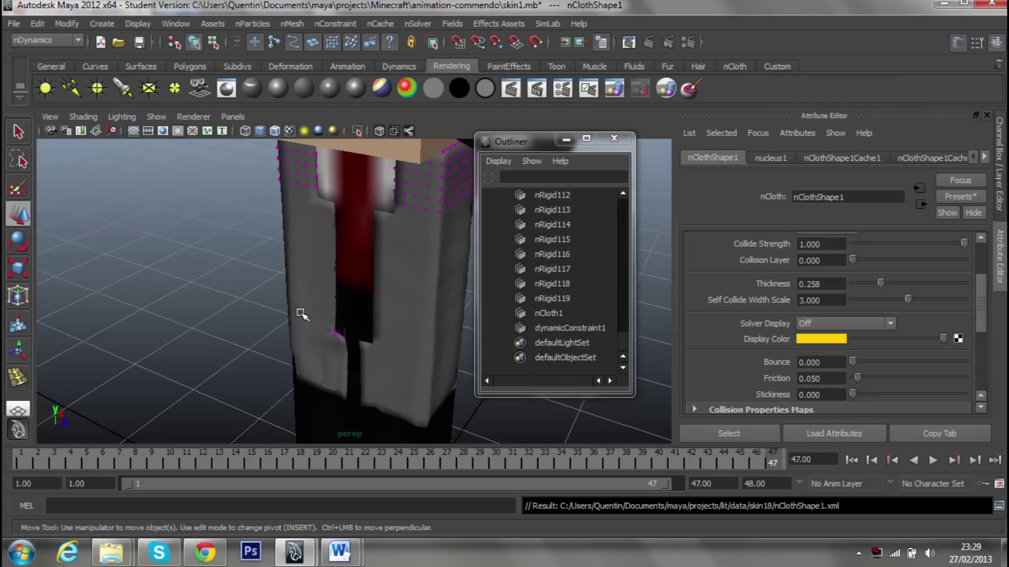
scroll(302, 314, "down", 3)
mouse_move(315, 308)
left_mouse_down("alt")
mouse_move(448, 297)
mouse_move(342, 306)
left_mouse_up("alt")
scroll(342, 306, "up", 3)
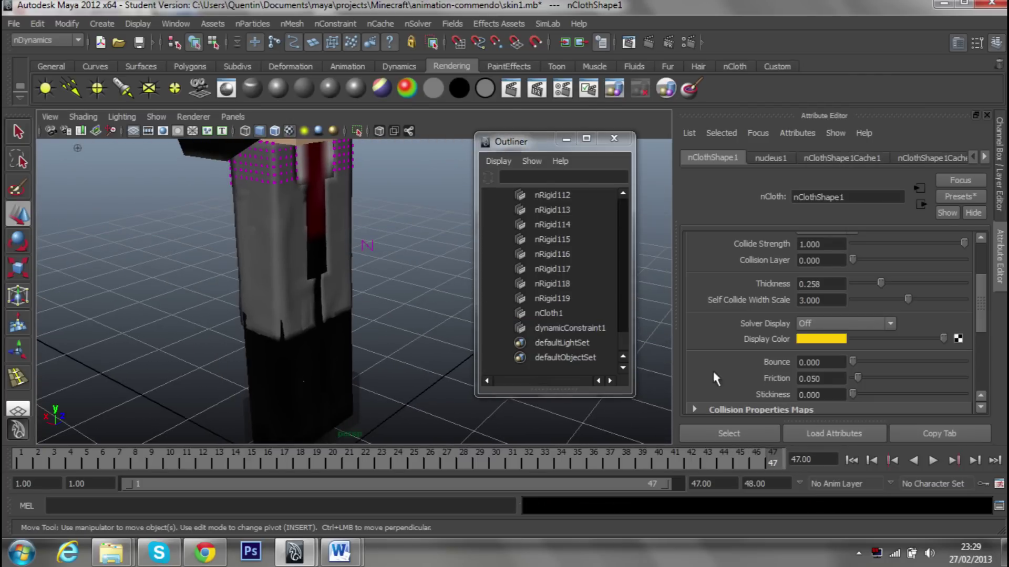
left_click(933, 461)
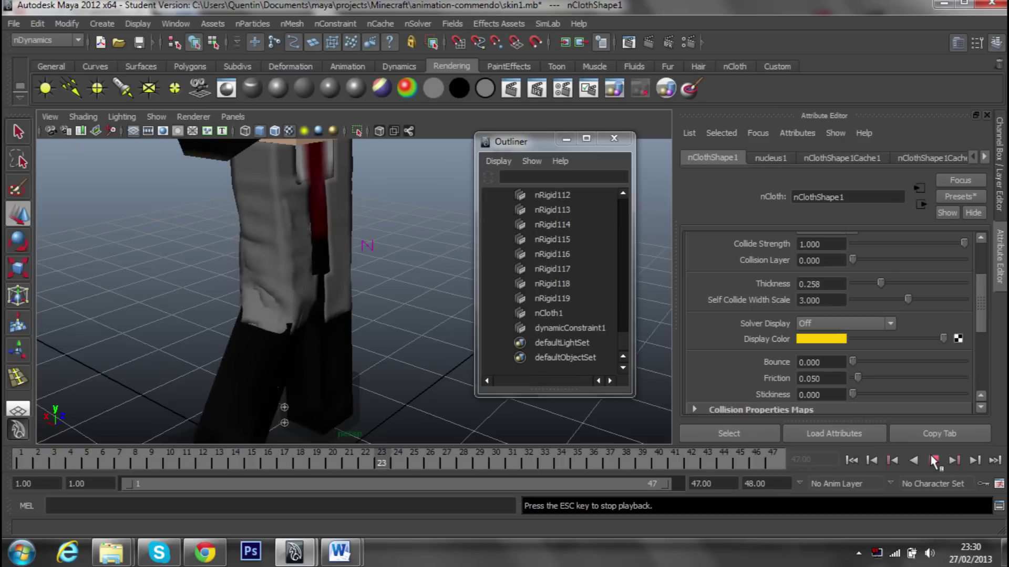
Stop playback and look over the wind-blown coat from several angles.
left_click(934, 461)
scroll(326, 354, "up", 5)
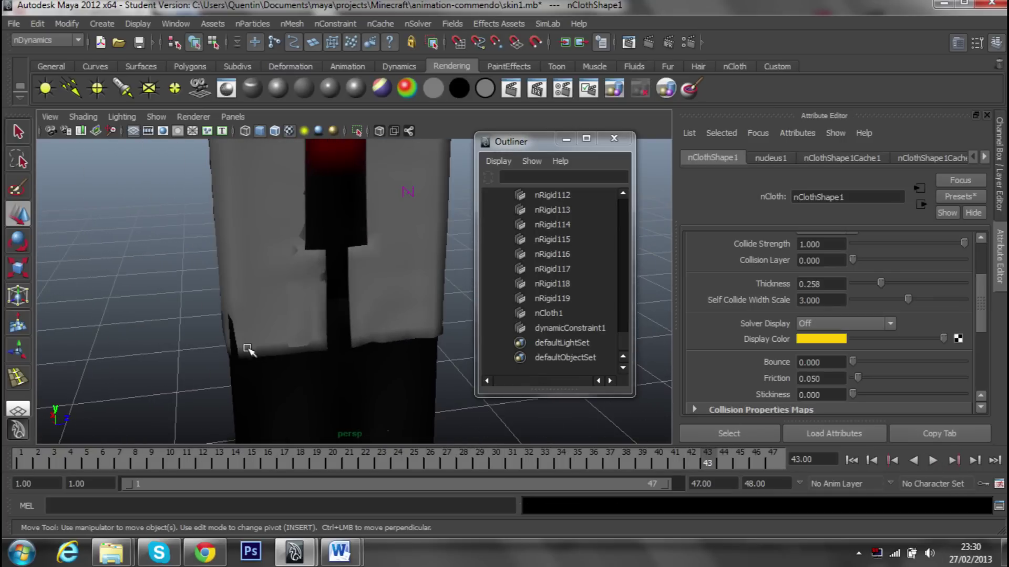
scroll(353, 375, "down", 5)
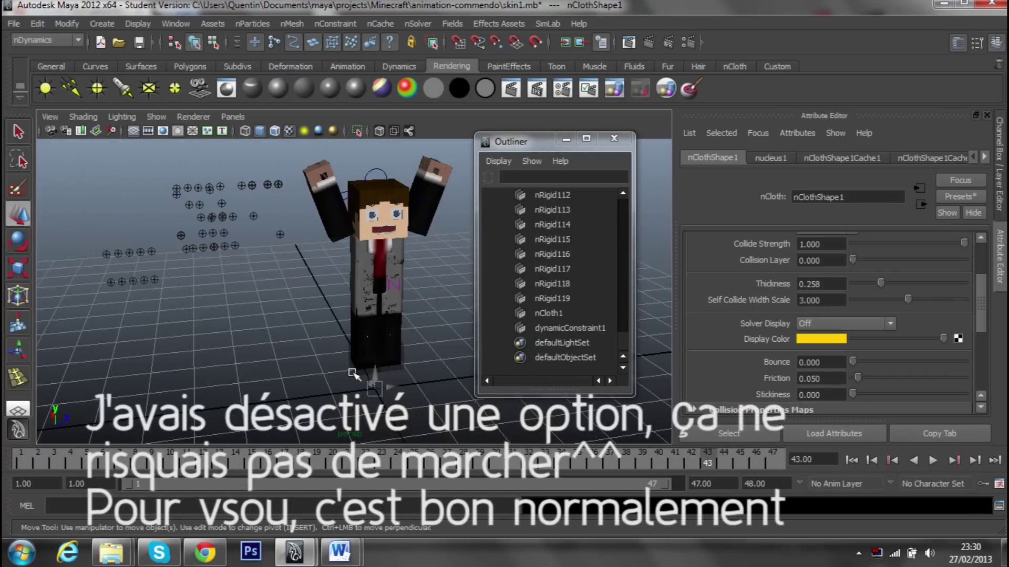
mouse_move(352, 374)
left_mouse_down("alt")
mouse_move(333, 275)
mouse_move(332, 357)
left_mouse_up("alt")
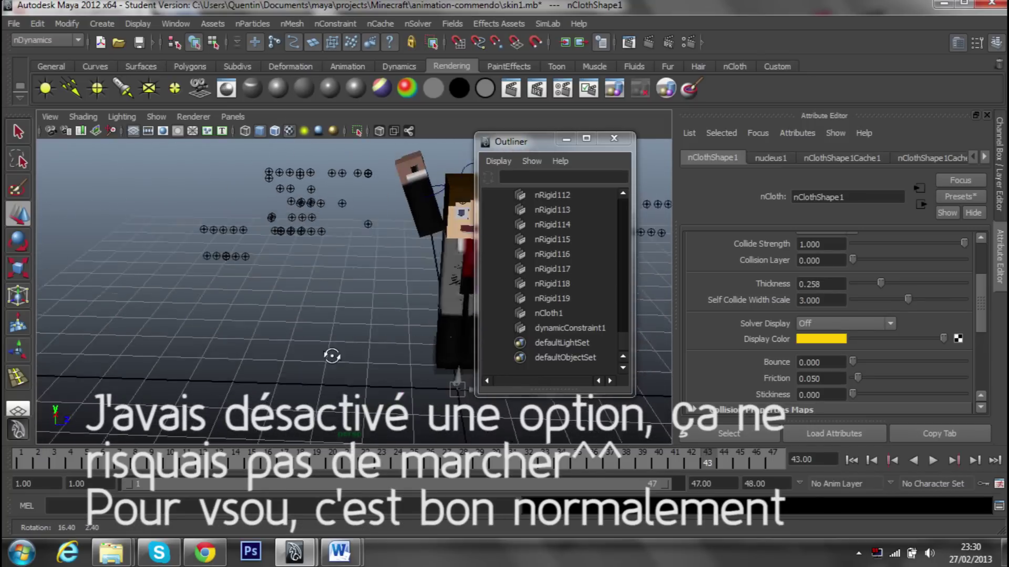
left_click_drag(332, 356, 360, 349, "alt")
scroll(256, 239, "up", 5)
middle_click_drag(263, 247, 256, 240, "alt")
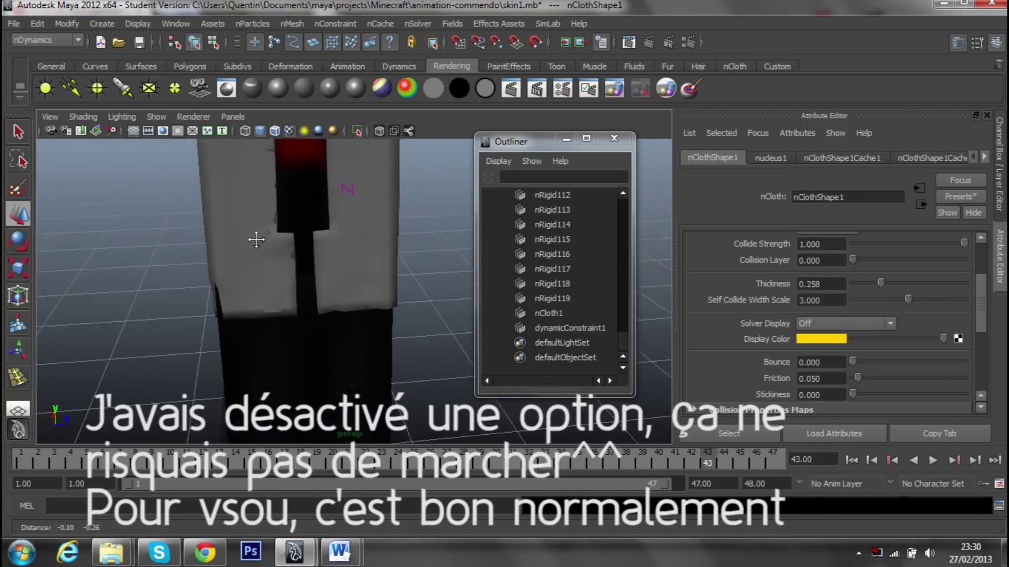
scroll(256, 240, "down", 5)
left_click_drag(257, 240, 391, 216, "alt")
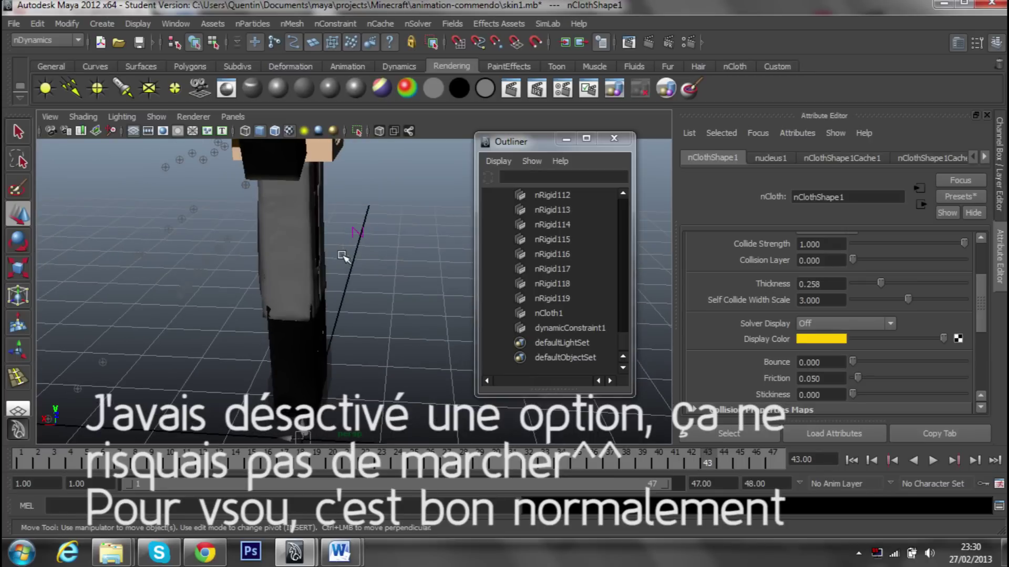
Select the nucleus solver and reveal its gravity and wind settings in the Attribute Editor.
left_click(362, 231)
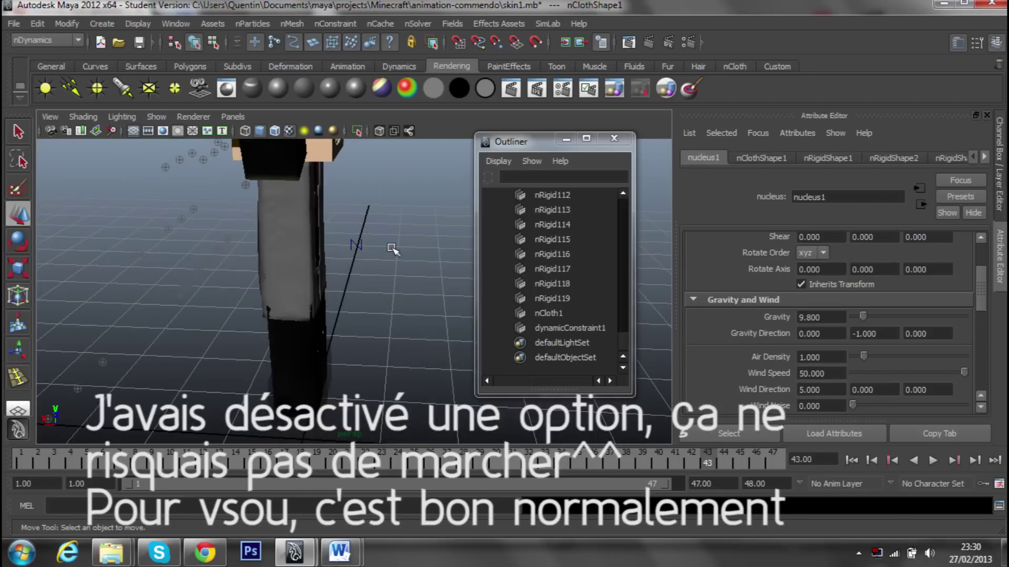
left_click(391, 249)
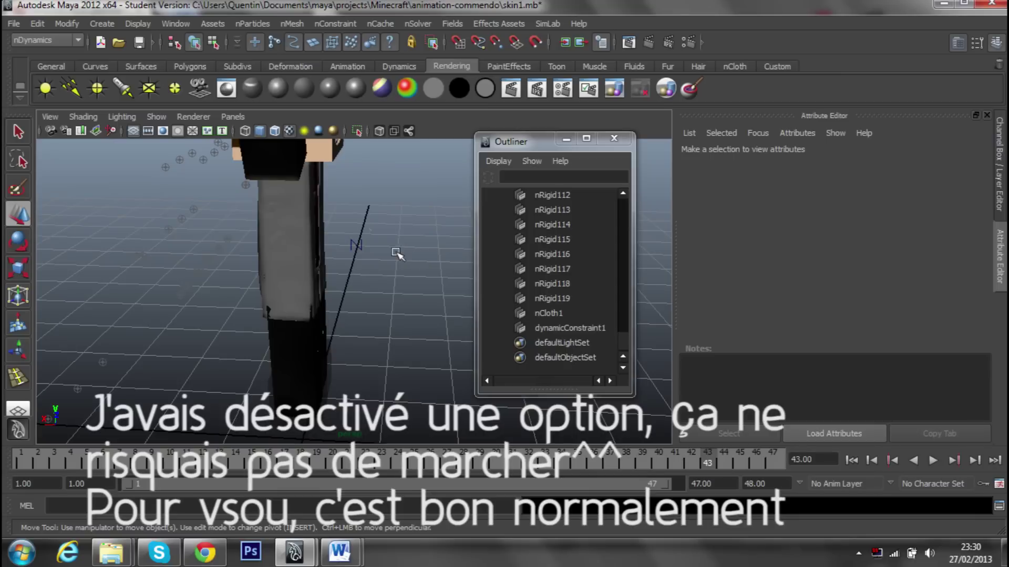
left_click(356, 245)
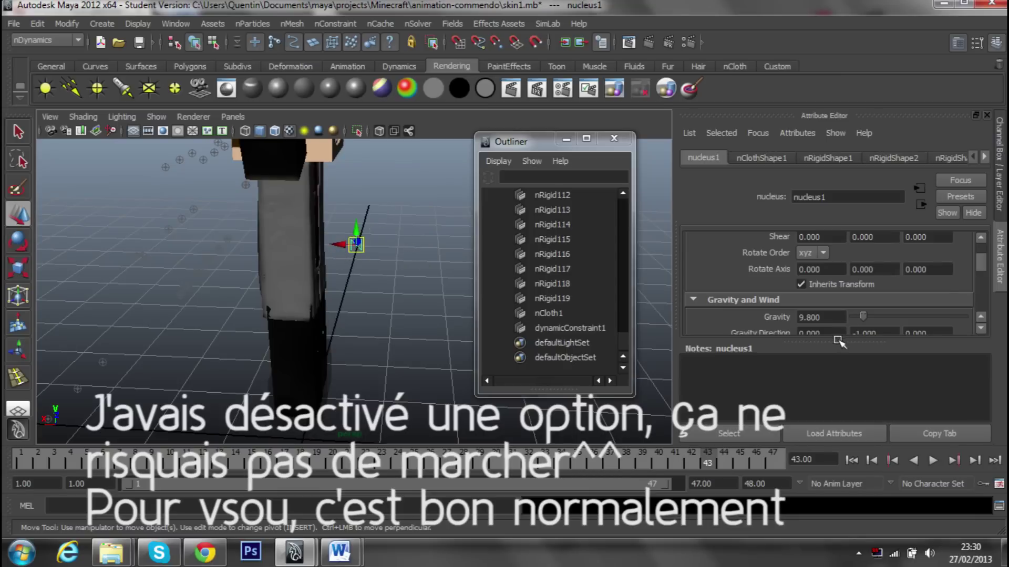
left_click_drag(839, 342, 837, 425)
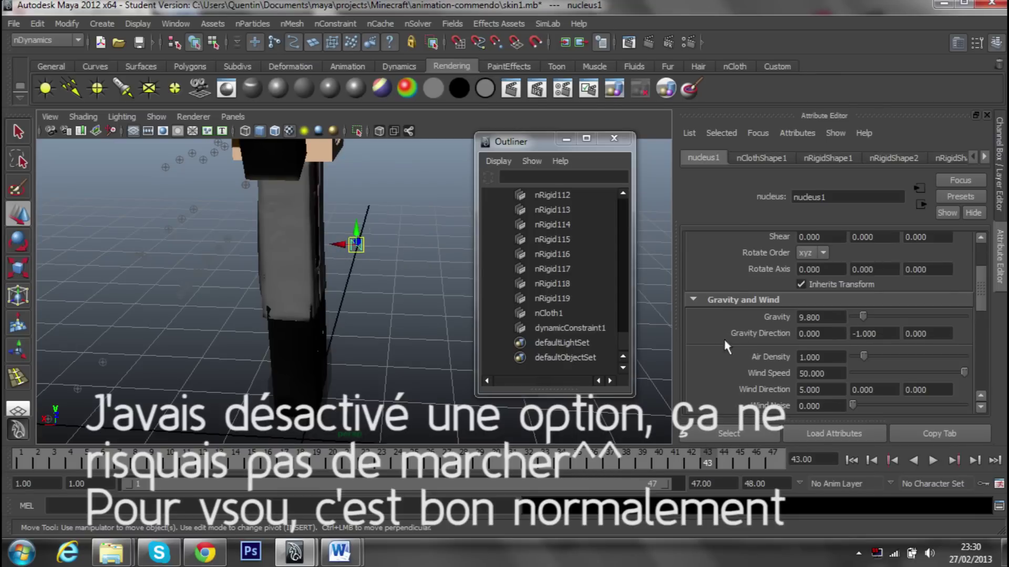
scroll(912, 347, "down", 3)
scroll(912, 347, "up", 4)
scroll(913, 347, "up", 2)
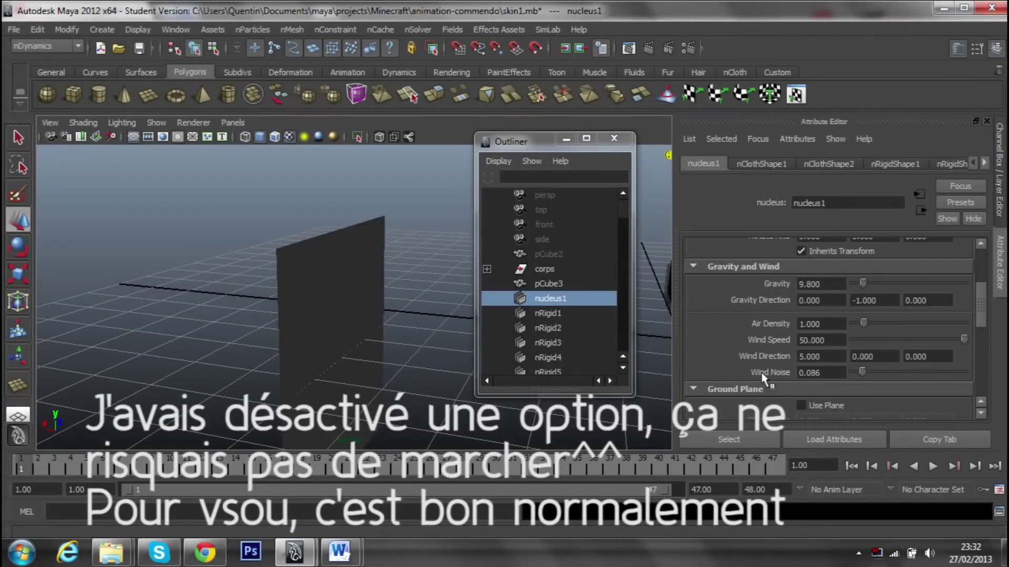
Play the cloth simulation briefly and stop it at frame 43.
mouse_move(415, 355)
left_mouse_down("alt")
mouse_move(450, 353)
mouse_move(326, 349)
left_mouse_up("alt")
left_click(351, 347)
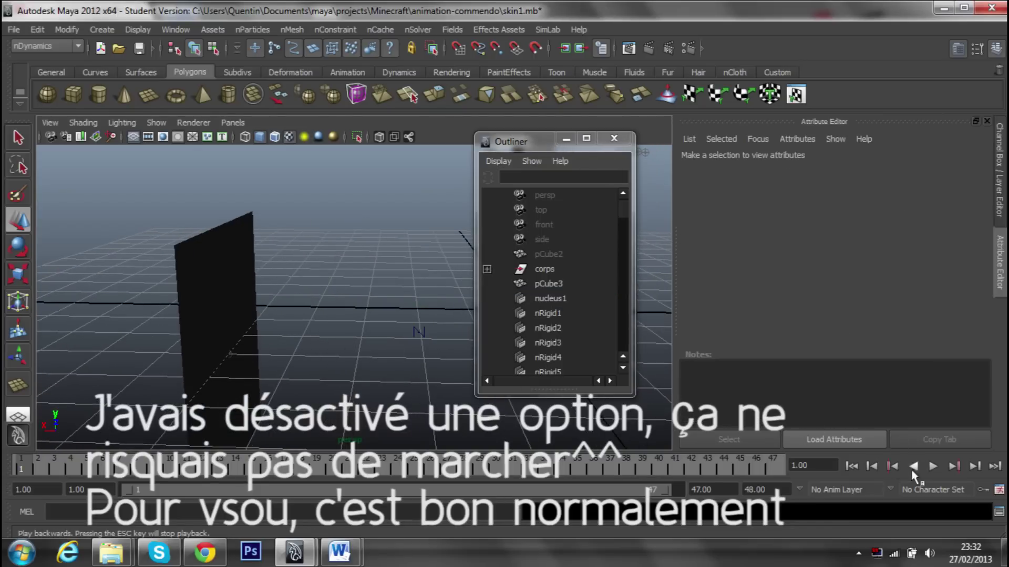
left_click(933, 466)
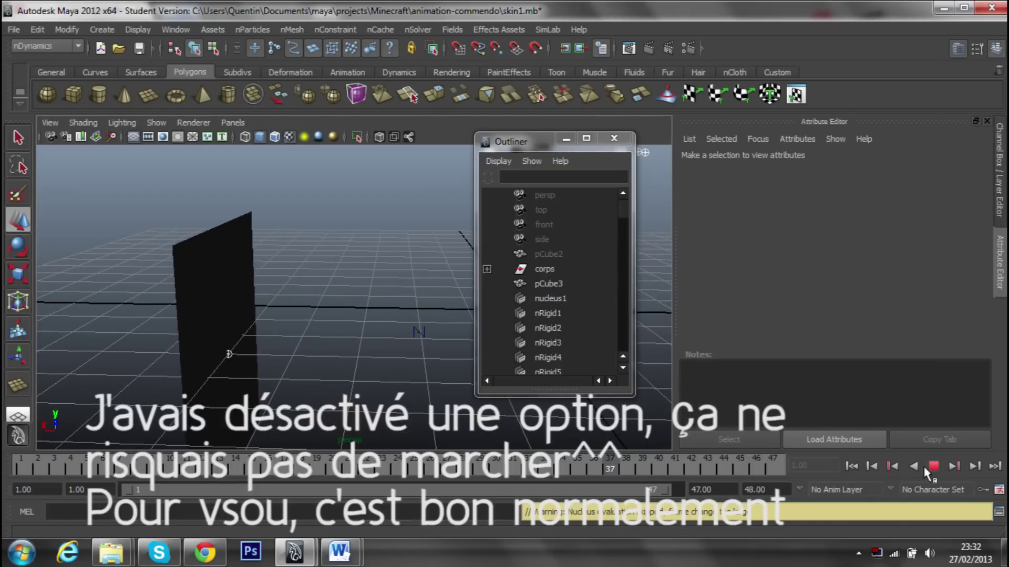
left_click(933, 466)
Select the plane cloth and bring the character's jacketed torso into close view.
left_click(281, 321)
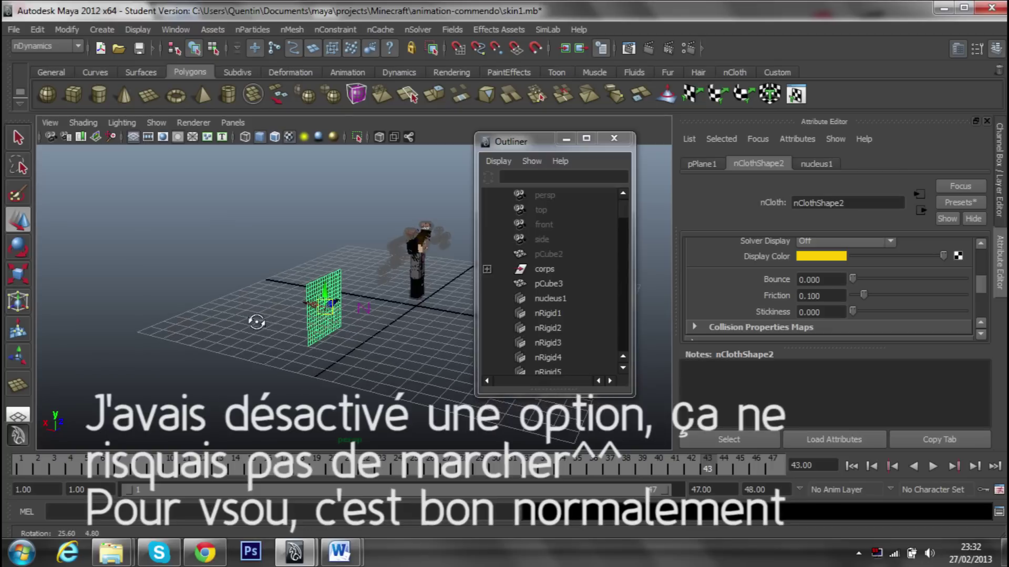
mouse_move(315, 294)
left_mouse_down("alt")
mouse_move(382, 305)
mouse_move(226, 339)
left_mouse_up("alt")
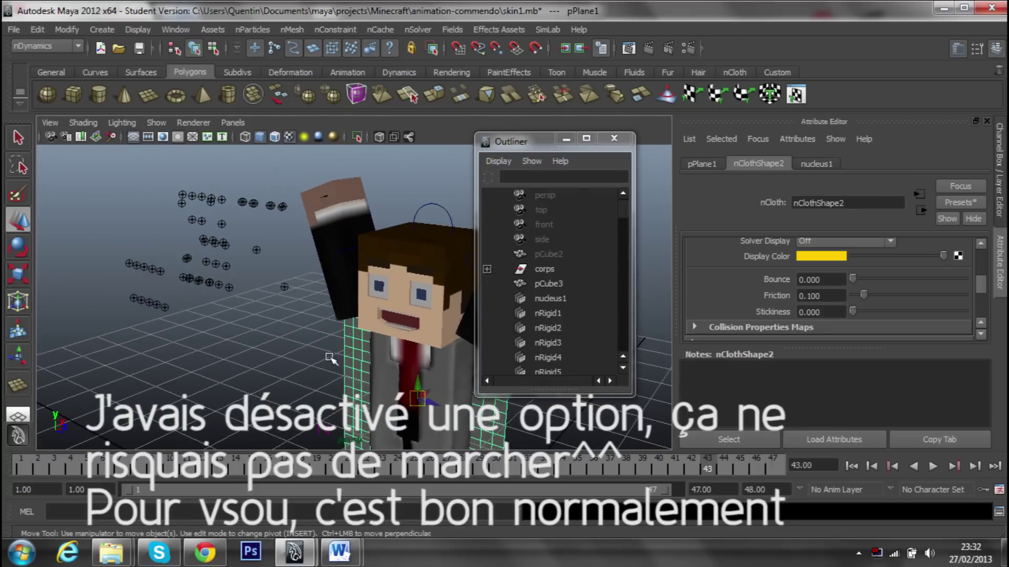
left_click_drag(271, 297, 368, 304, "alt")
scroll(367, 305, "down", 5)
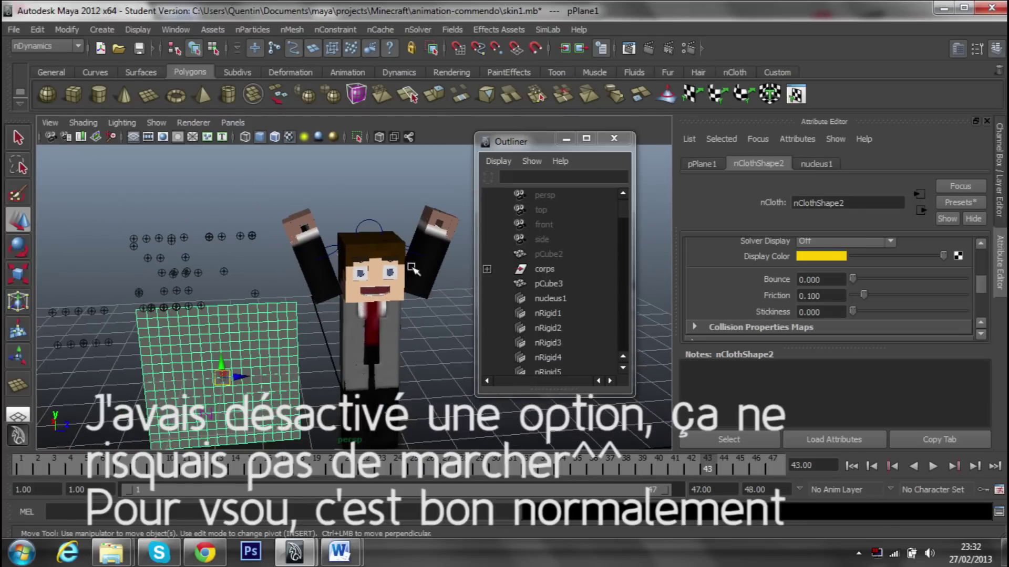
scroll(391, 258, "up", 5)
scroll(335, 236, "up", 3)
Select the jacket pCube3 and shrink the Notes pane to show more cloth attributes.
left_click(335, 236)
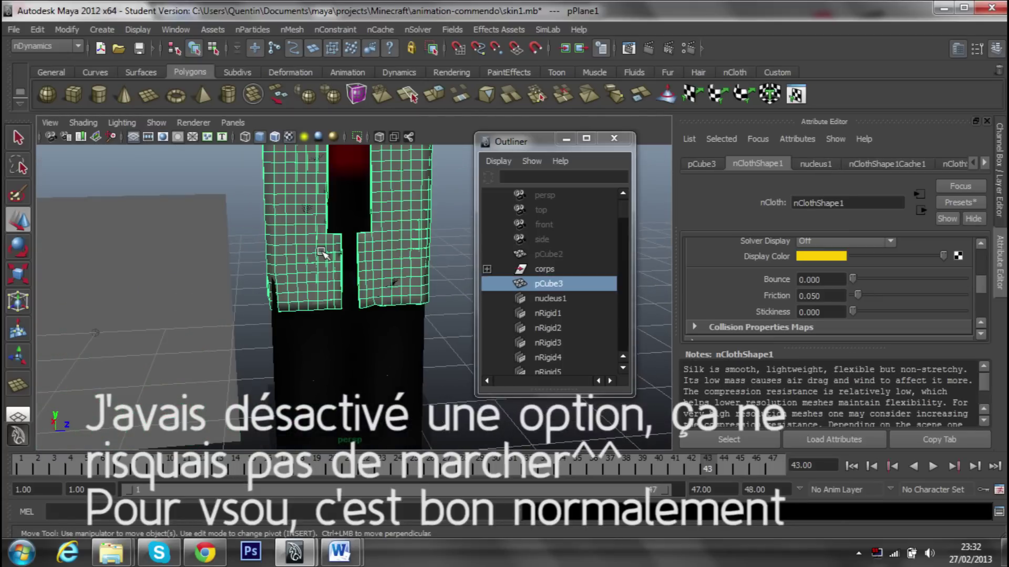
mouse_move(335, 237)
left_mouse_down("alt")
mouse_move(419, 318)
mouse_move(351, 303)
left_mouse_up("alt")
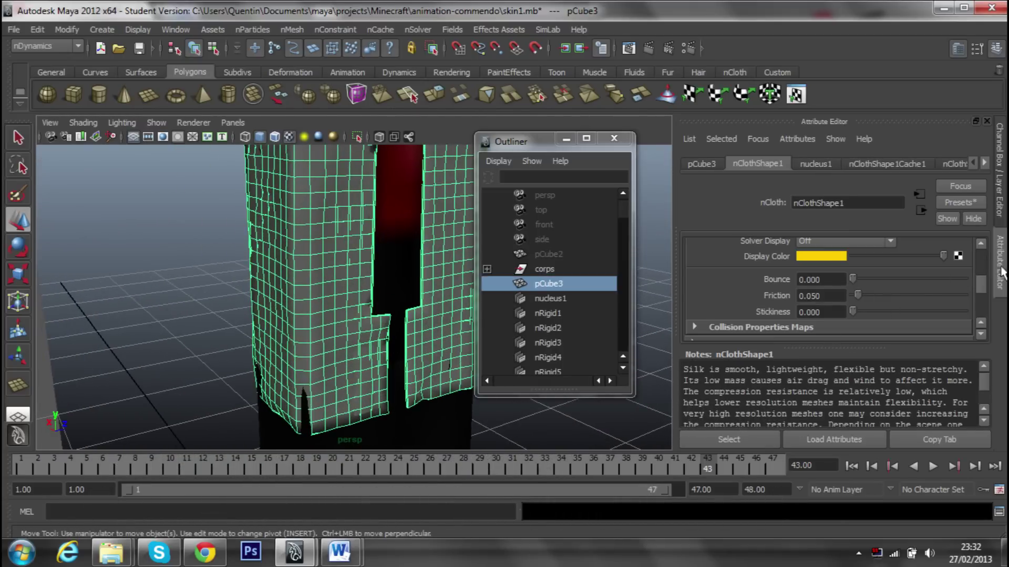
left_click(787, 364)
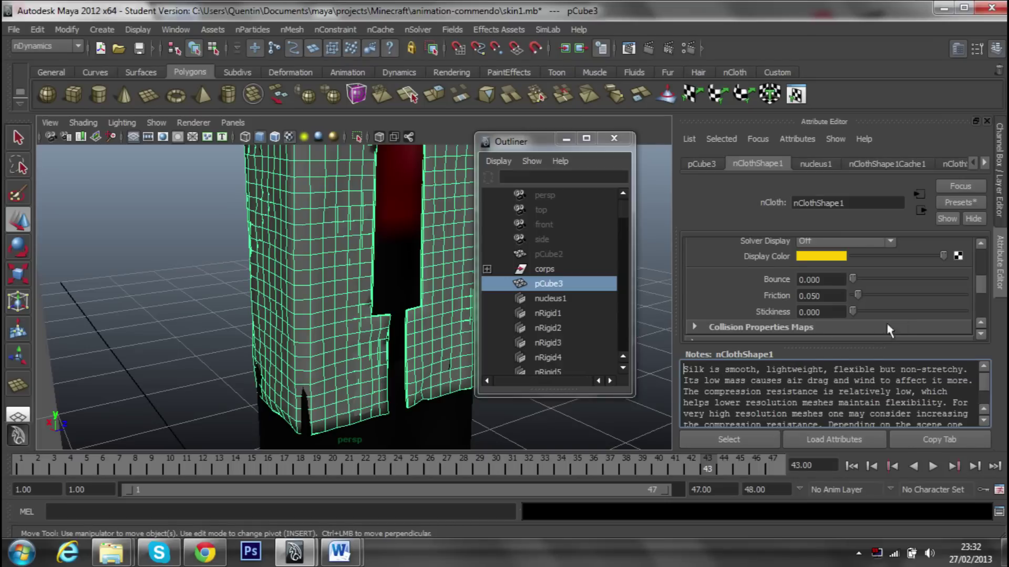
left_click_drag(868, 355, 796, 389)
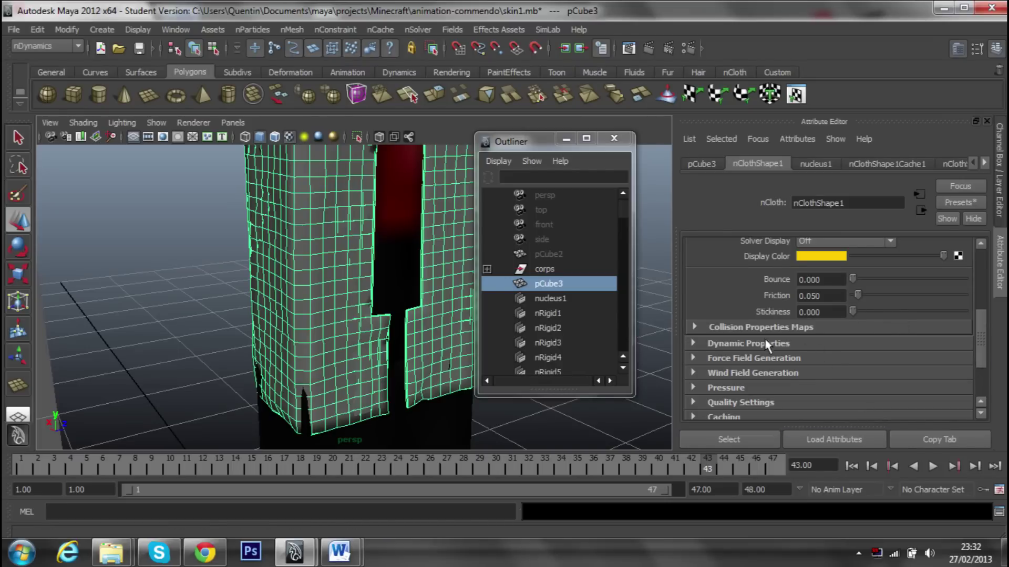
Set the nClothShape1 collision Thickness to 0.669.
scroll(869, 339, "up", 3)
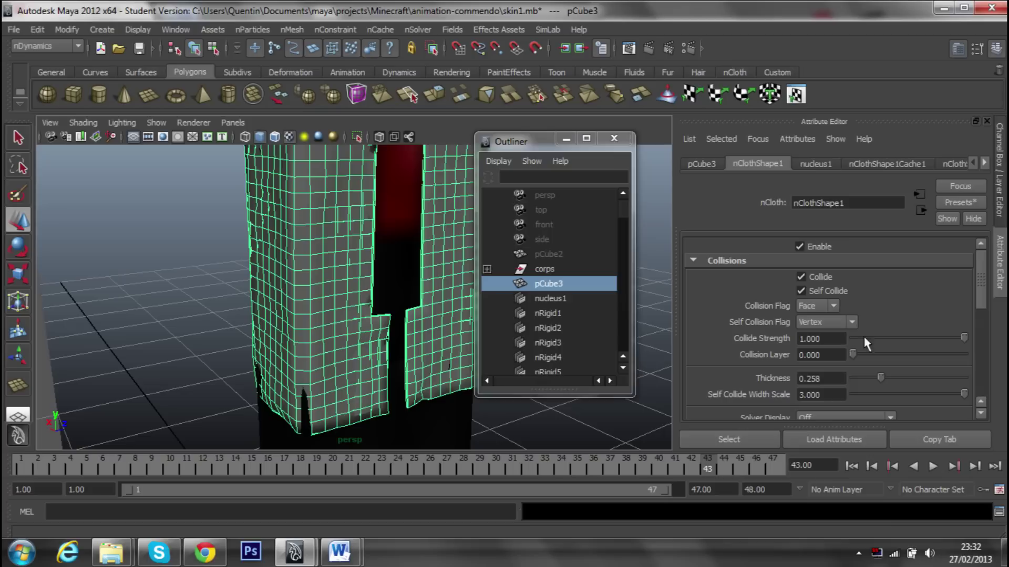
scroll(872, 336, "down", 3)
scroll(883, 337, "up", 2)
scroll(885, 345, "down", 2)
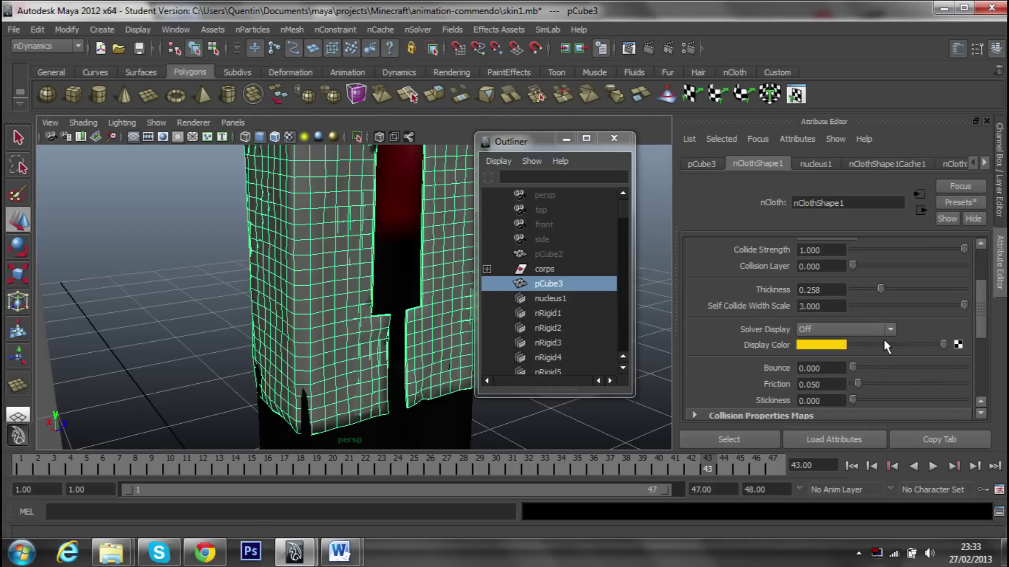
scroll(883, 295, "up", 2)
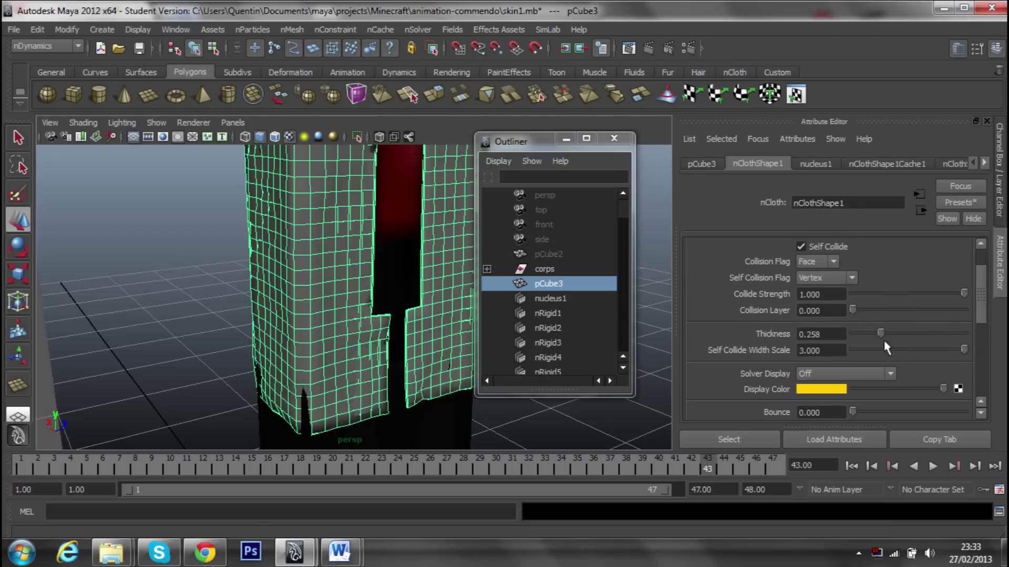
scroll(792, 346, "down", 2)
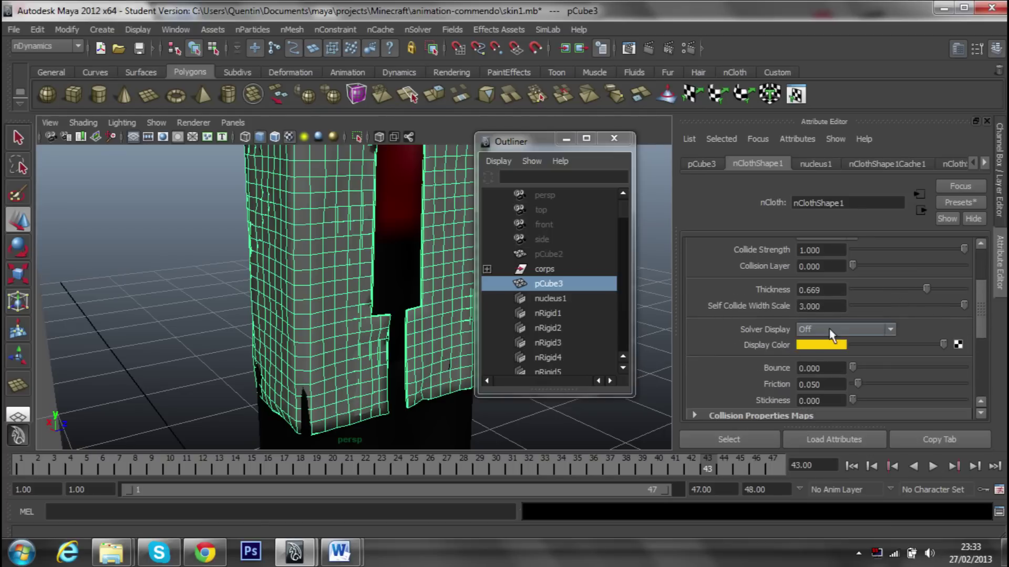
scroll(853, 304, "up", 2)
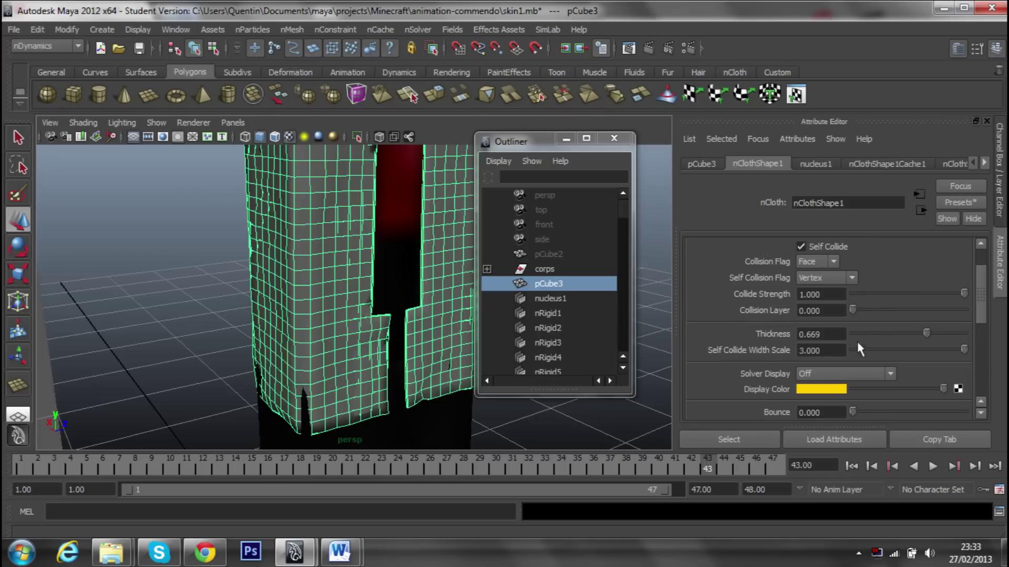
scroll(866, 369, "down", 2)
scroll(788, 344, "down", 4)
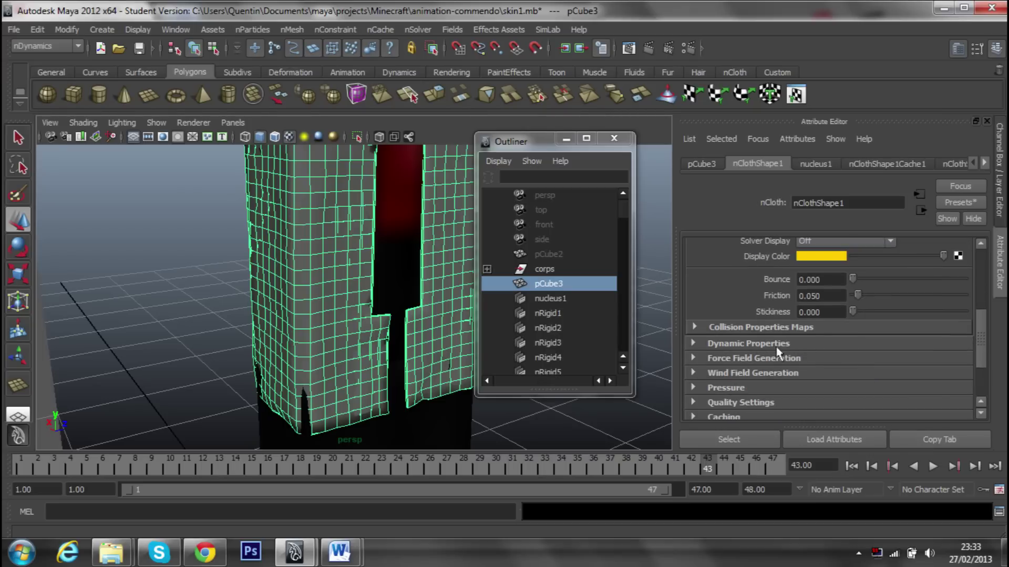
Expand Dynamic Properties and set the jacket's Rigidity to 0.861.
left_click(771, 347)
scroll(820, 340, "down", 2)
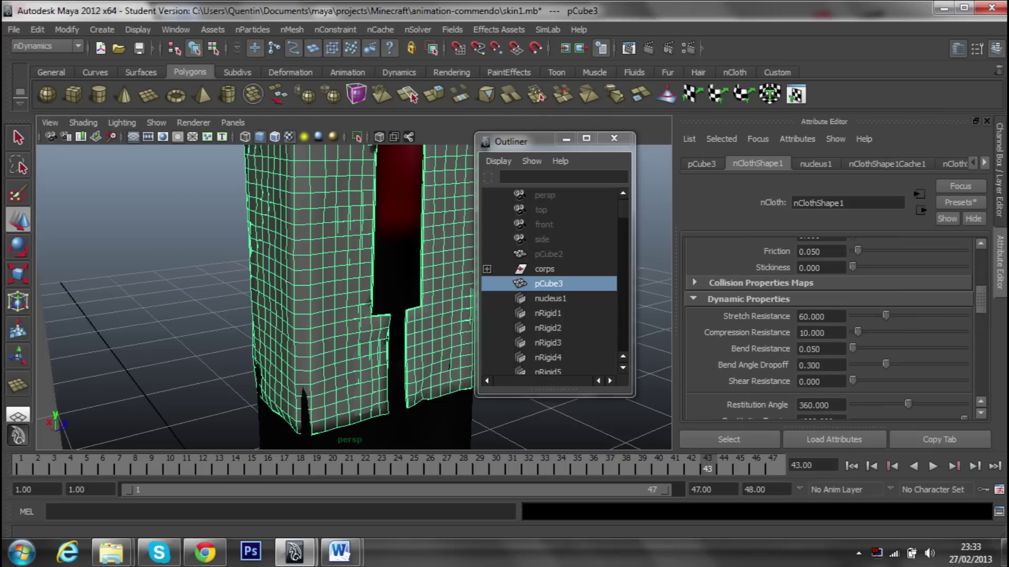
scroll(820, 341, "down", 2)
scroll(809, 359, "down", 5)
scroll(809, 363, "down", 5)
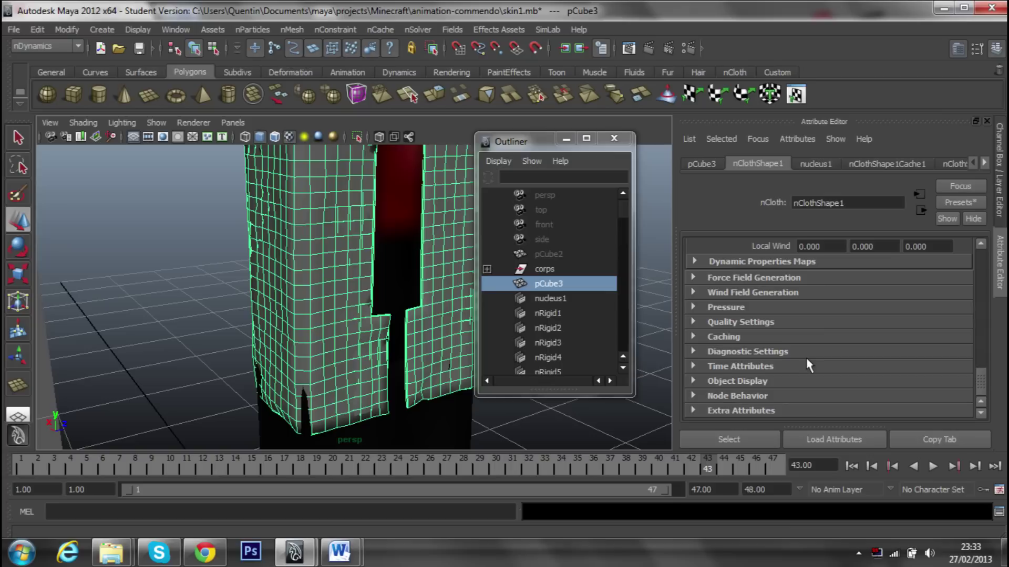
Review the Quality Settings, Wind Field Generation and Dynamic Properties Maps sections of the coat nCloth.
left_click(756, 322)
left_click(751, 322)
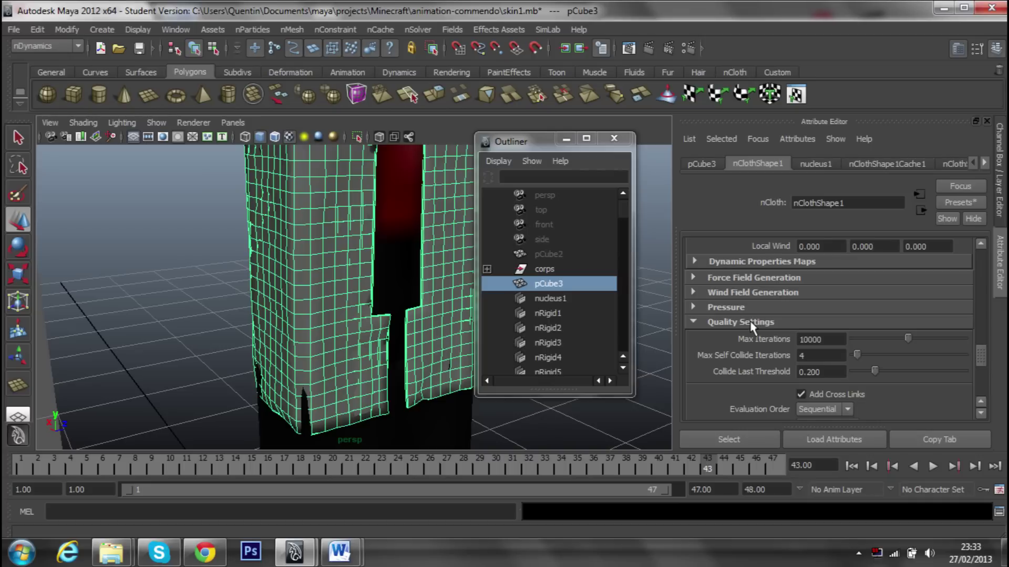
left_click(751, 322)
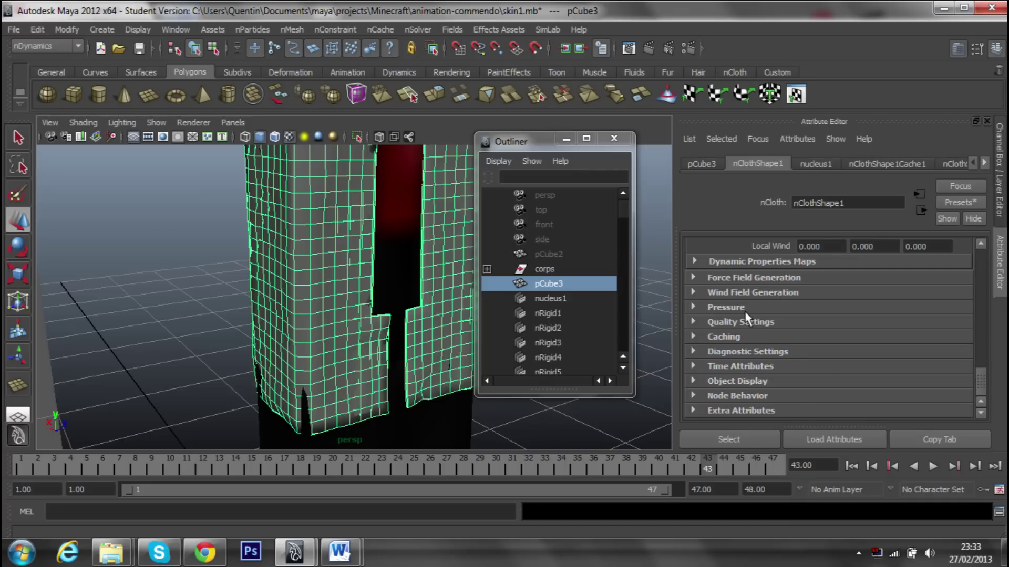
left_click(748, 308)
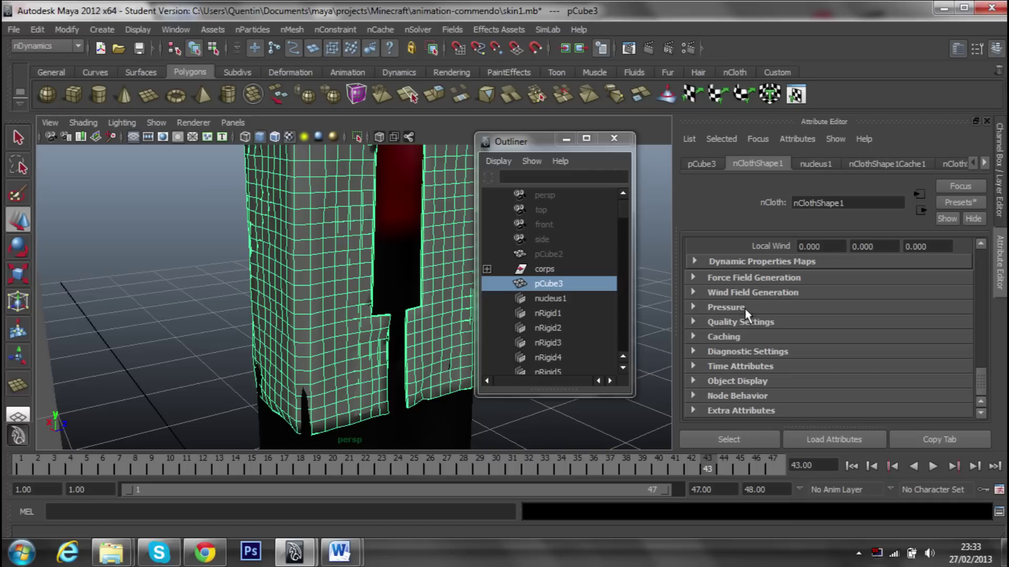
left_click(749, 262)
scroll(746, 263, "up", 5)
scroll(854, 316, "up", 2)
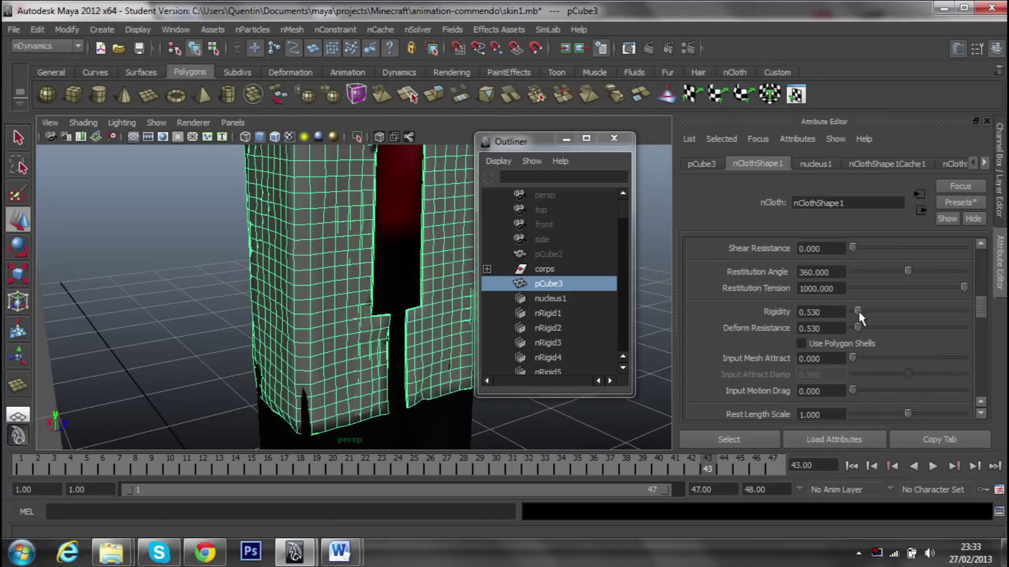
left_click(379, 30)
Delete the jacket's old cache and create a new one, replacing the existing cache files.
left_click(407, 54)
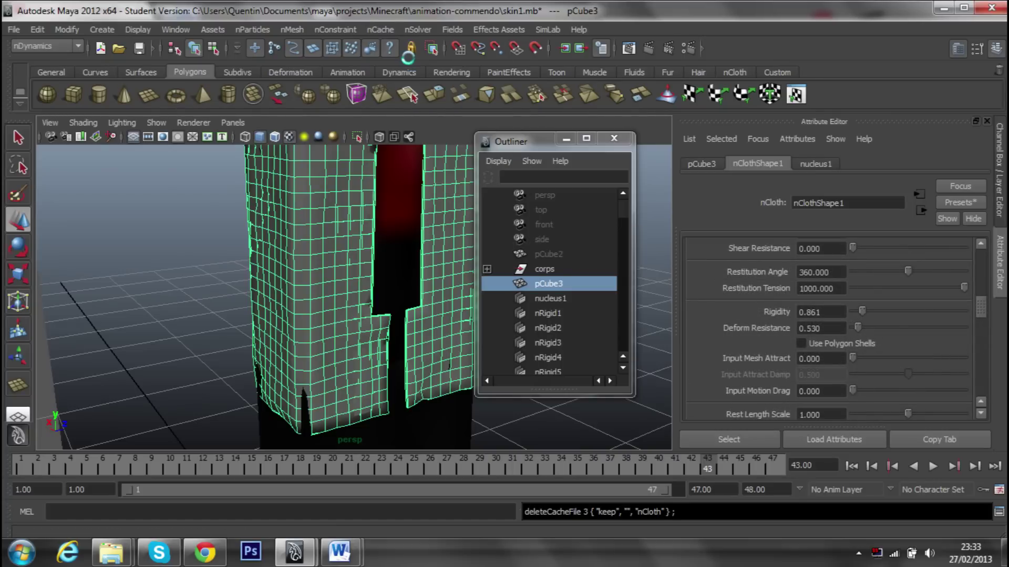
left_click(381, 31)
left_click(454, 51)
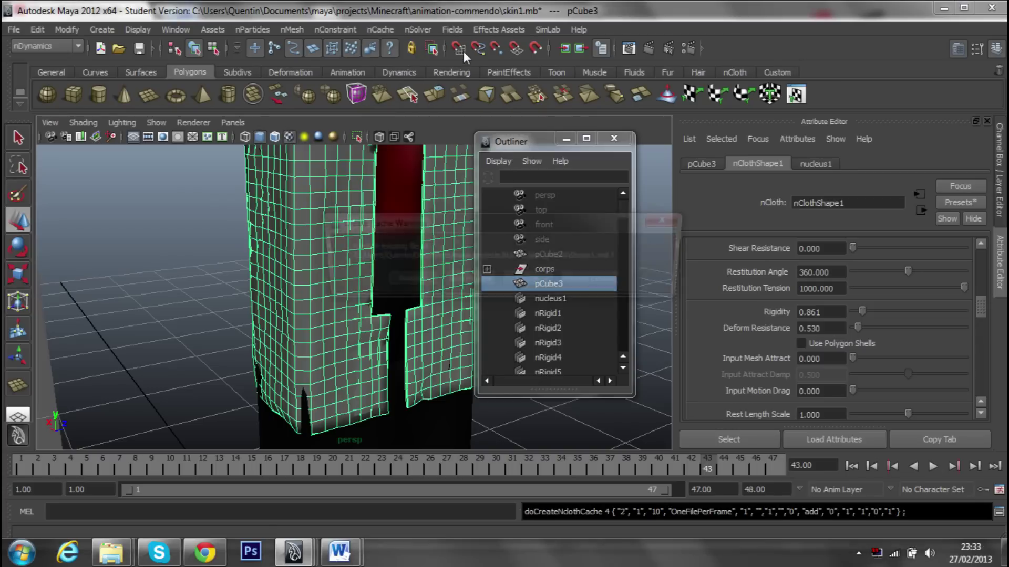
left_click(607, 279)
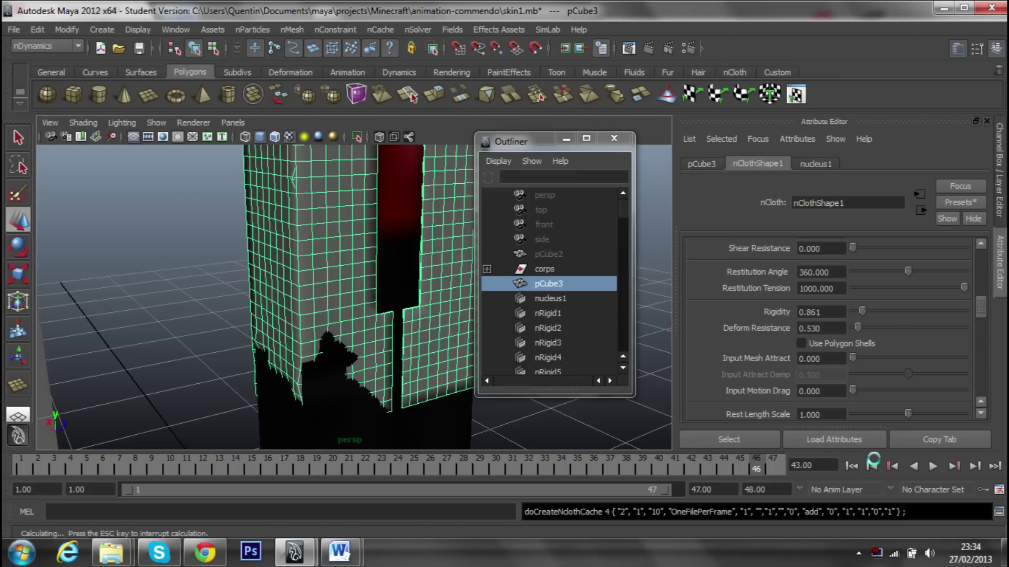
Play back the new cache, then set Rigidity to 0 and Deform Resistance to 0.265.
left_click(932, 467)
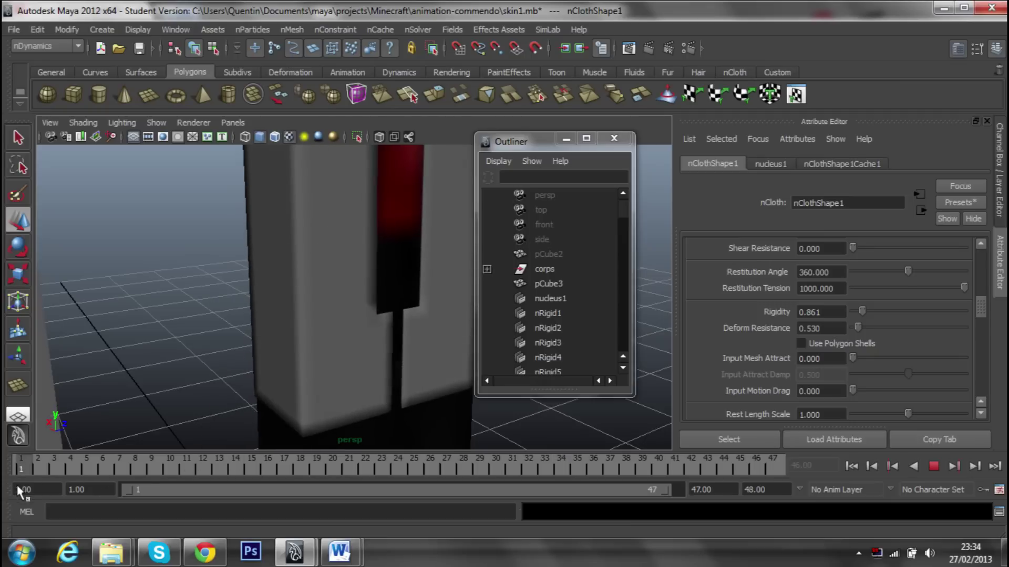
key("Escape")
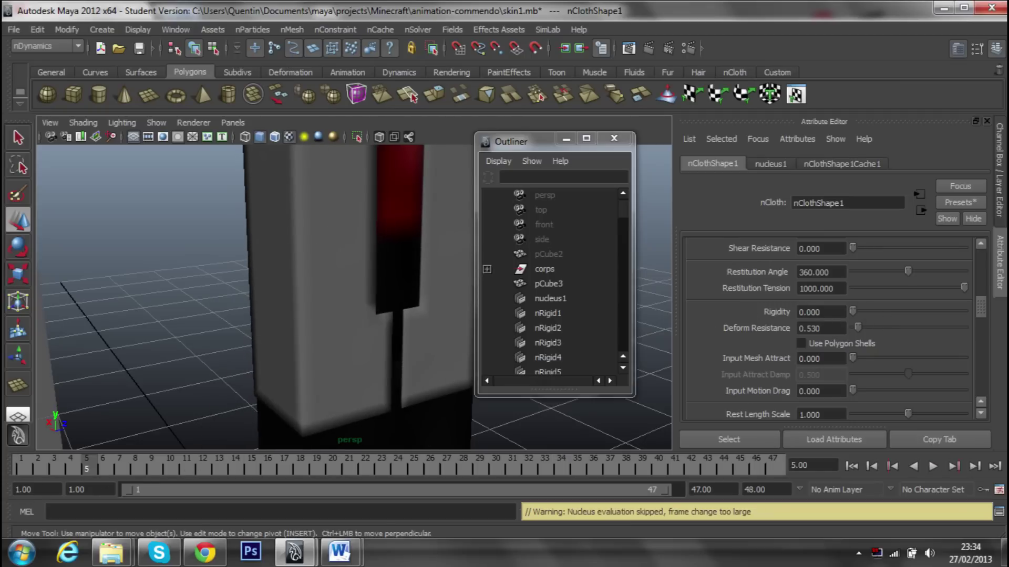
mouse_move(857, 327)
left_mouse_down()
mouse_move(842, 336)
mouse_move(859, 328)
left_mouse_up()
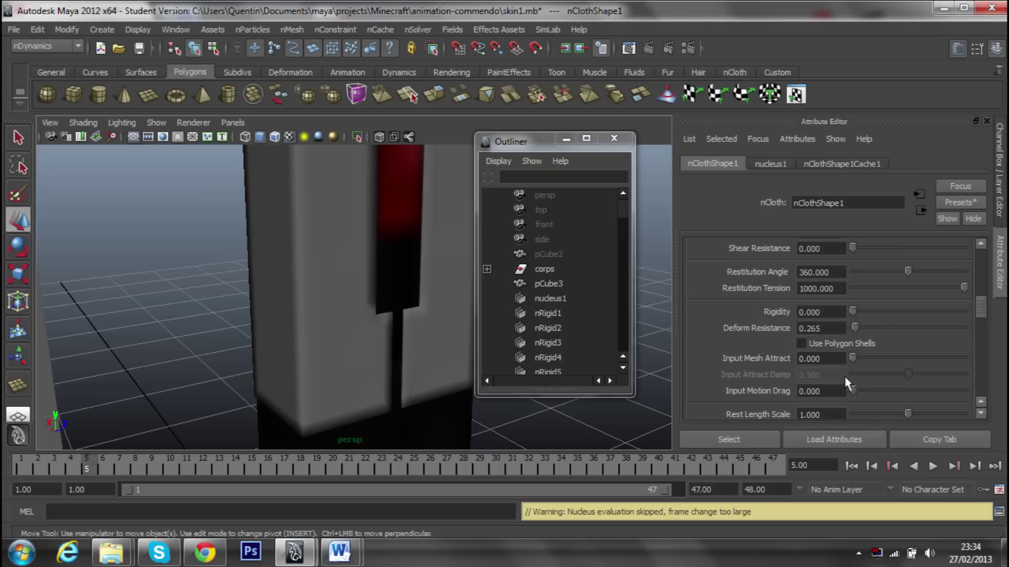